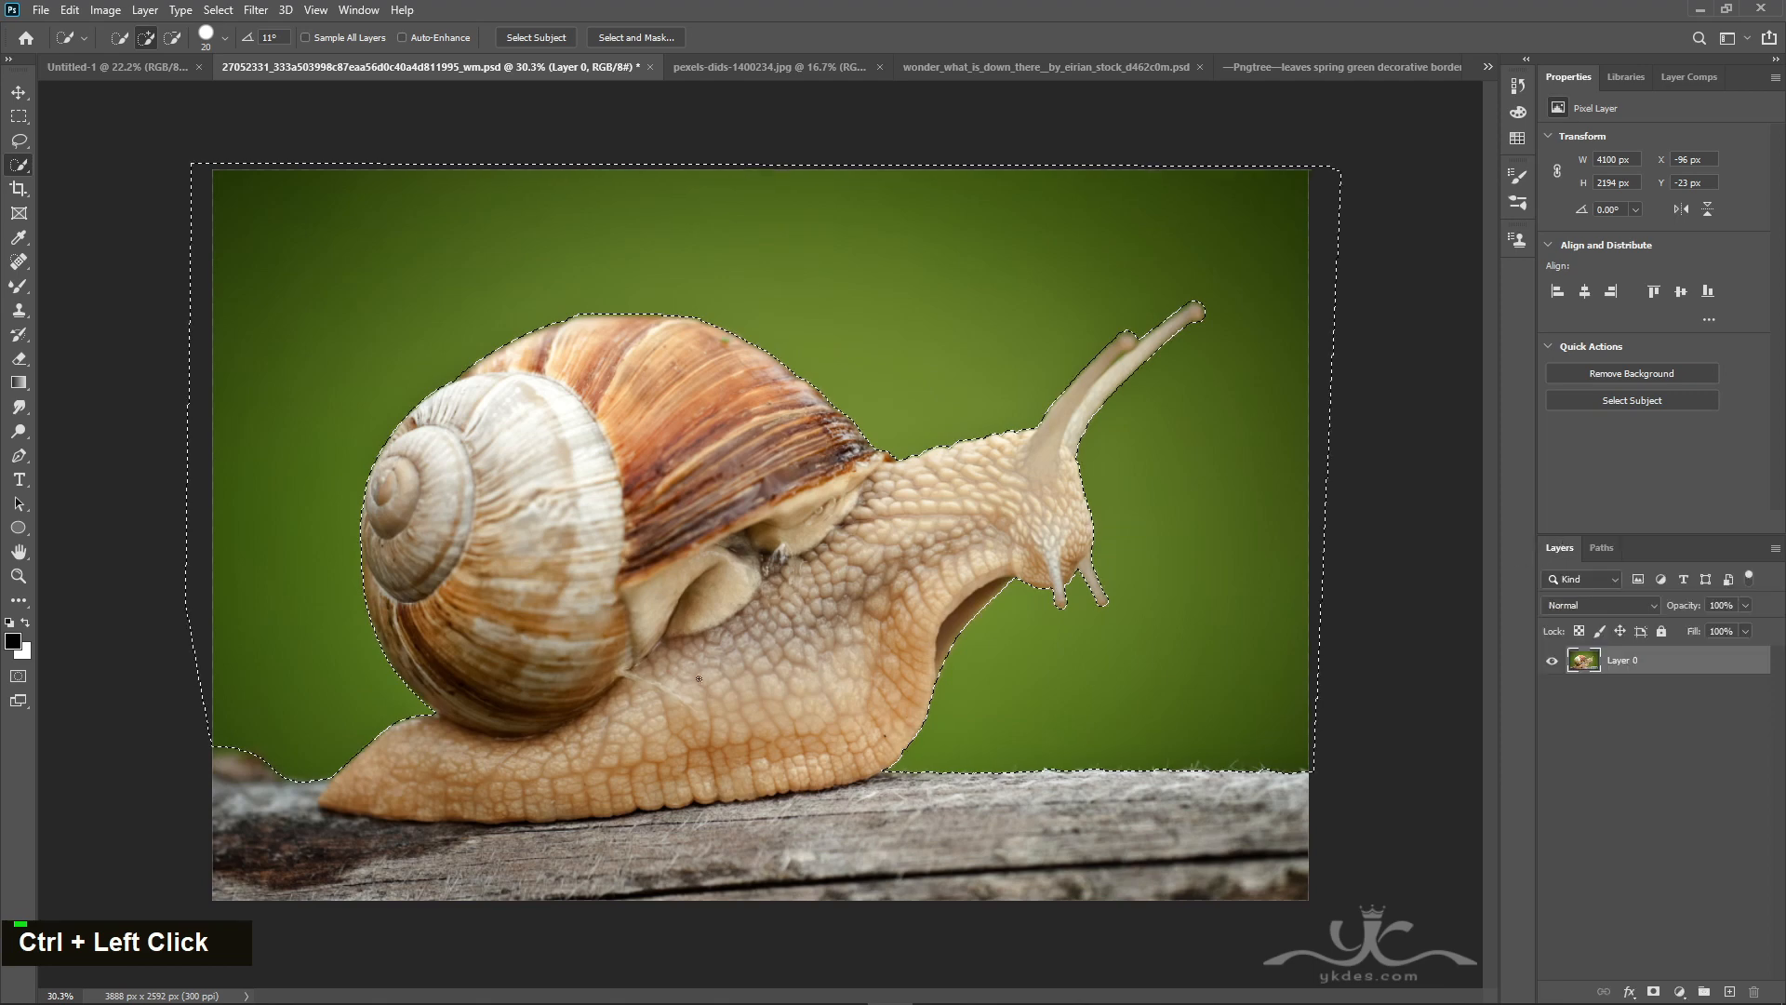
- Invert the selection, mask out the green background around the snail and log, and apply the layer mask
key("ctrl+shift+i")
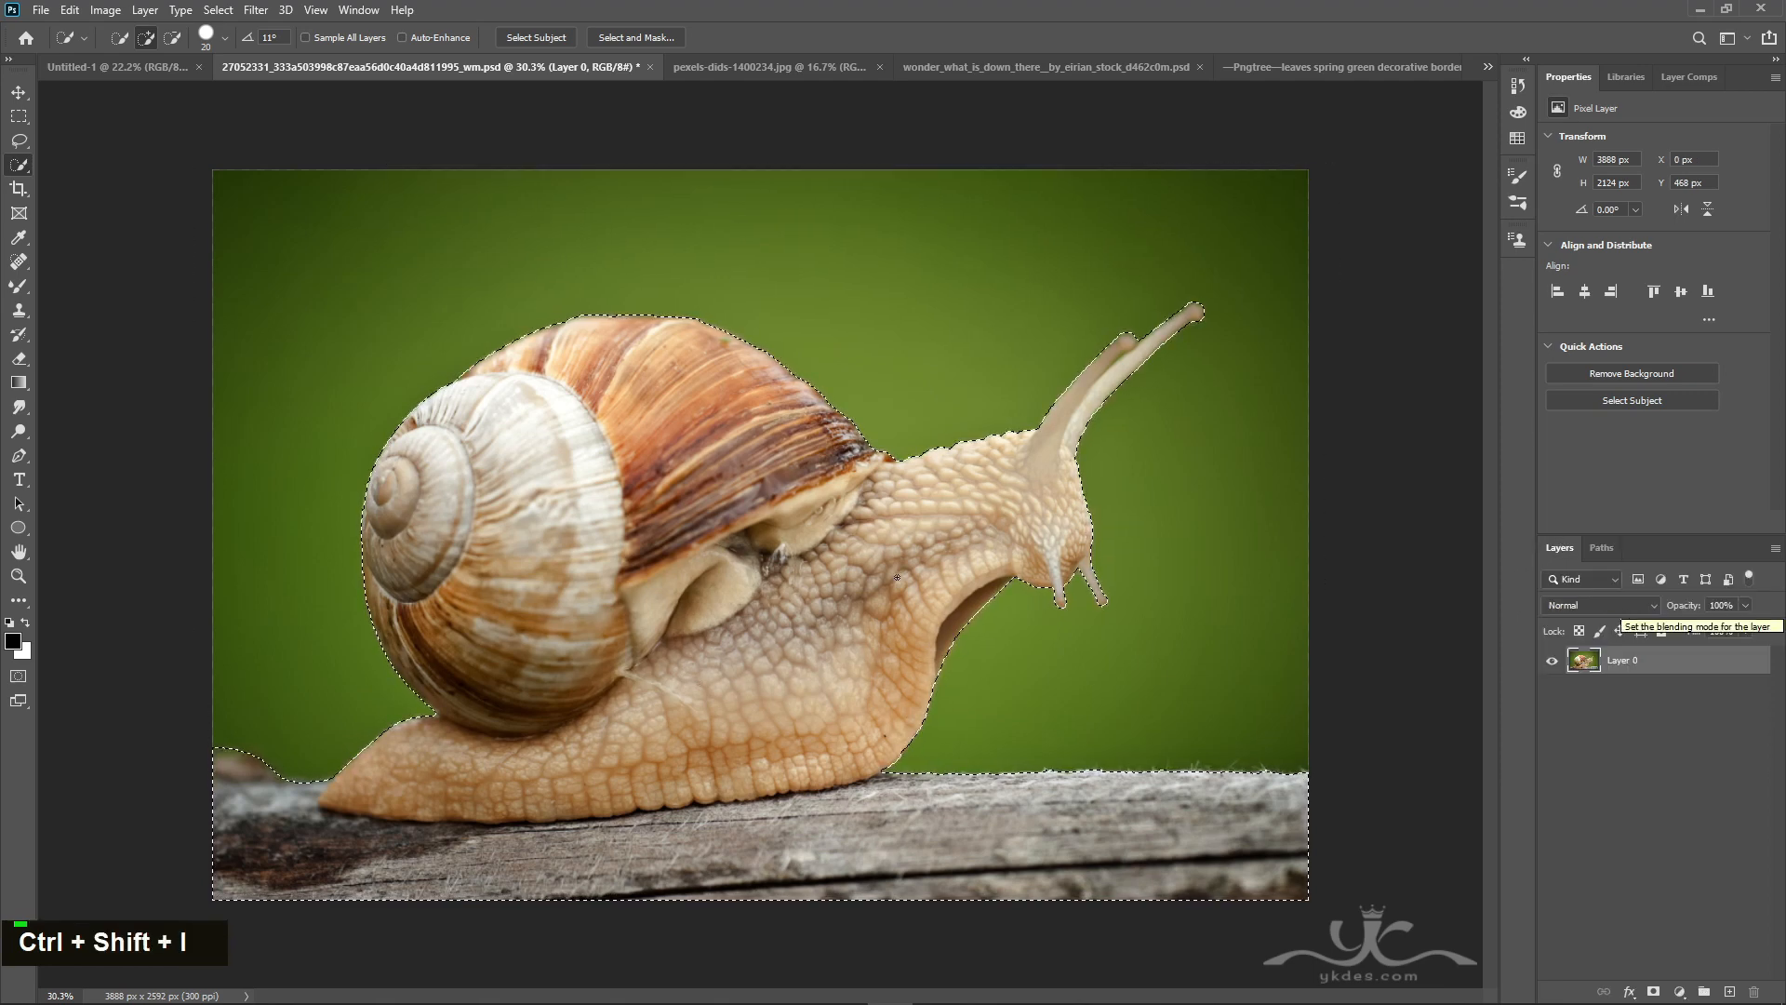
left_click(1652, 992)
right_click(1632, 672)
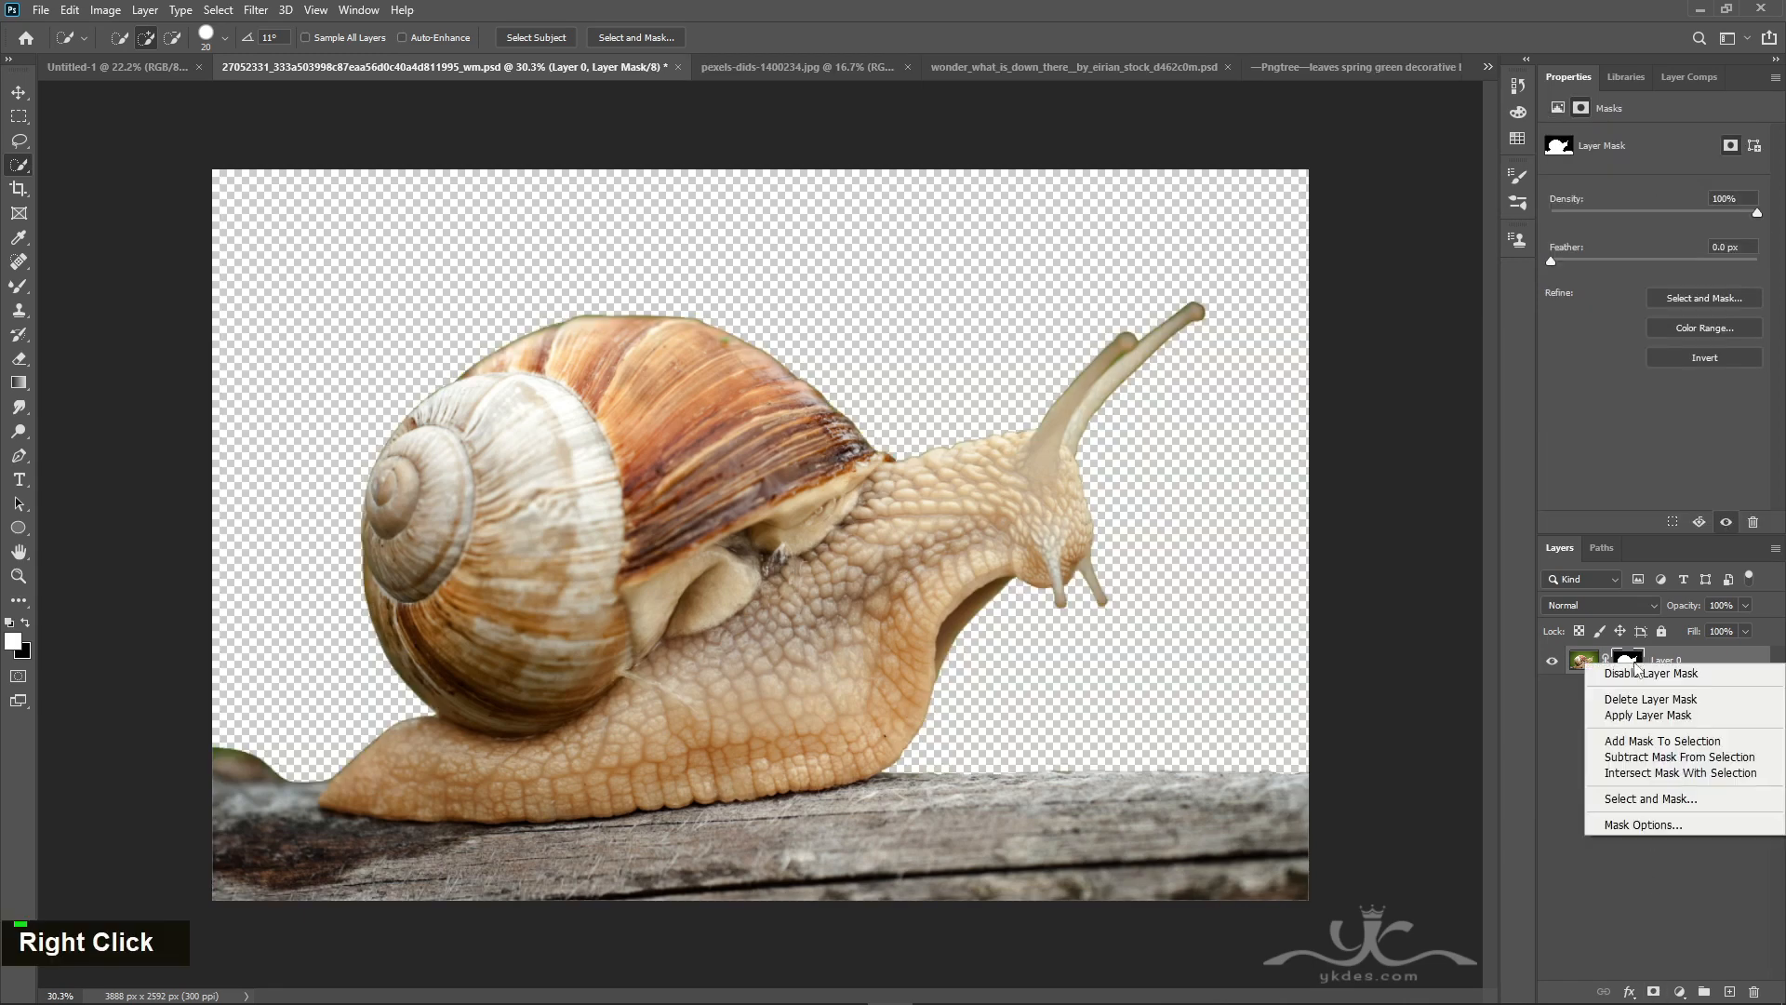
left_click(1653, 716)
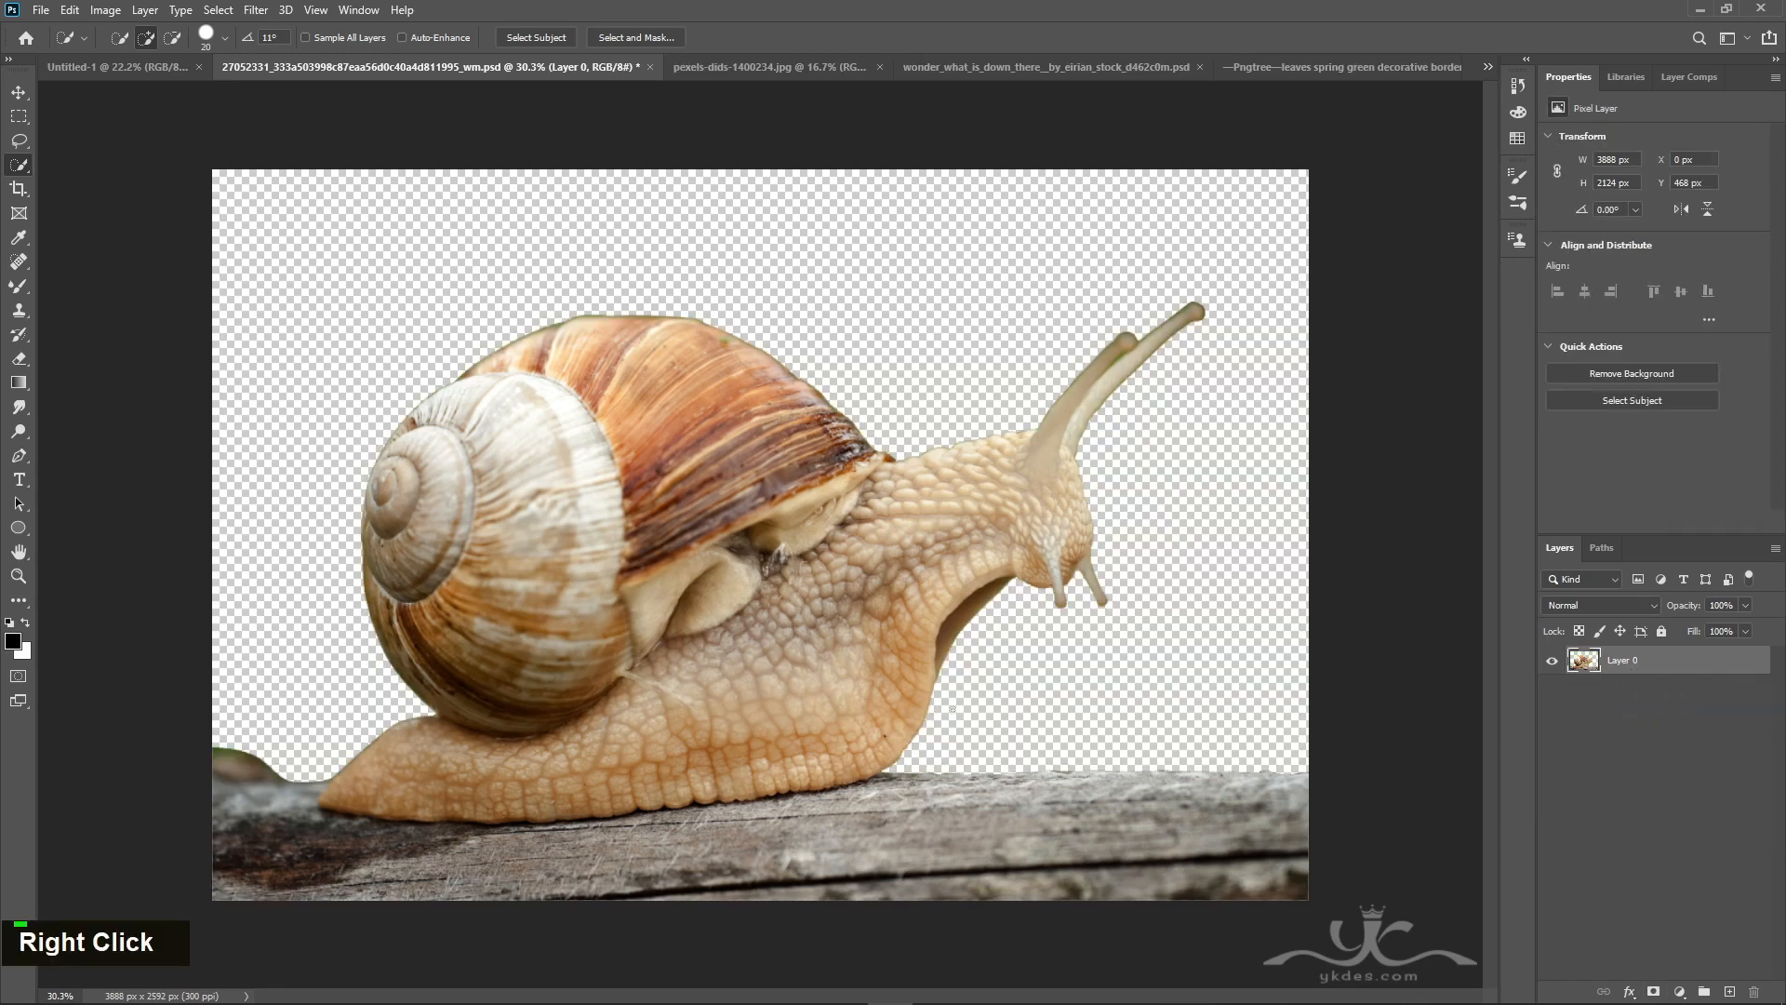
- Bring the cut-out snail and log into the Untitled-1 document and scale it proportionally to 77.70%
left_click(19, 92)
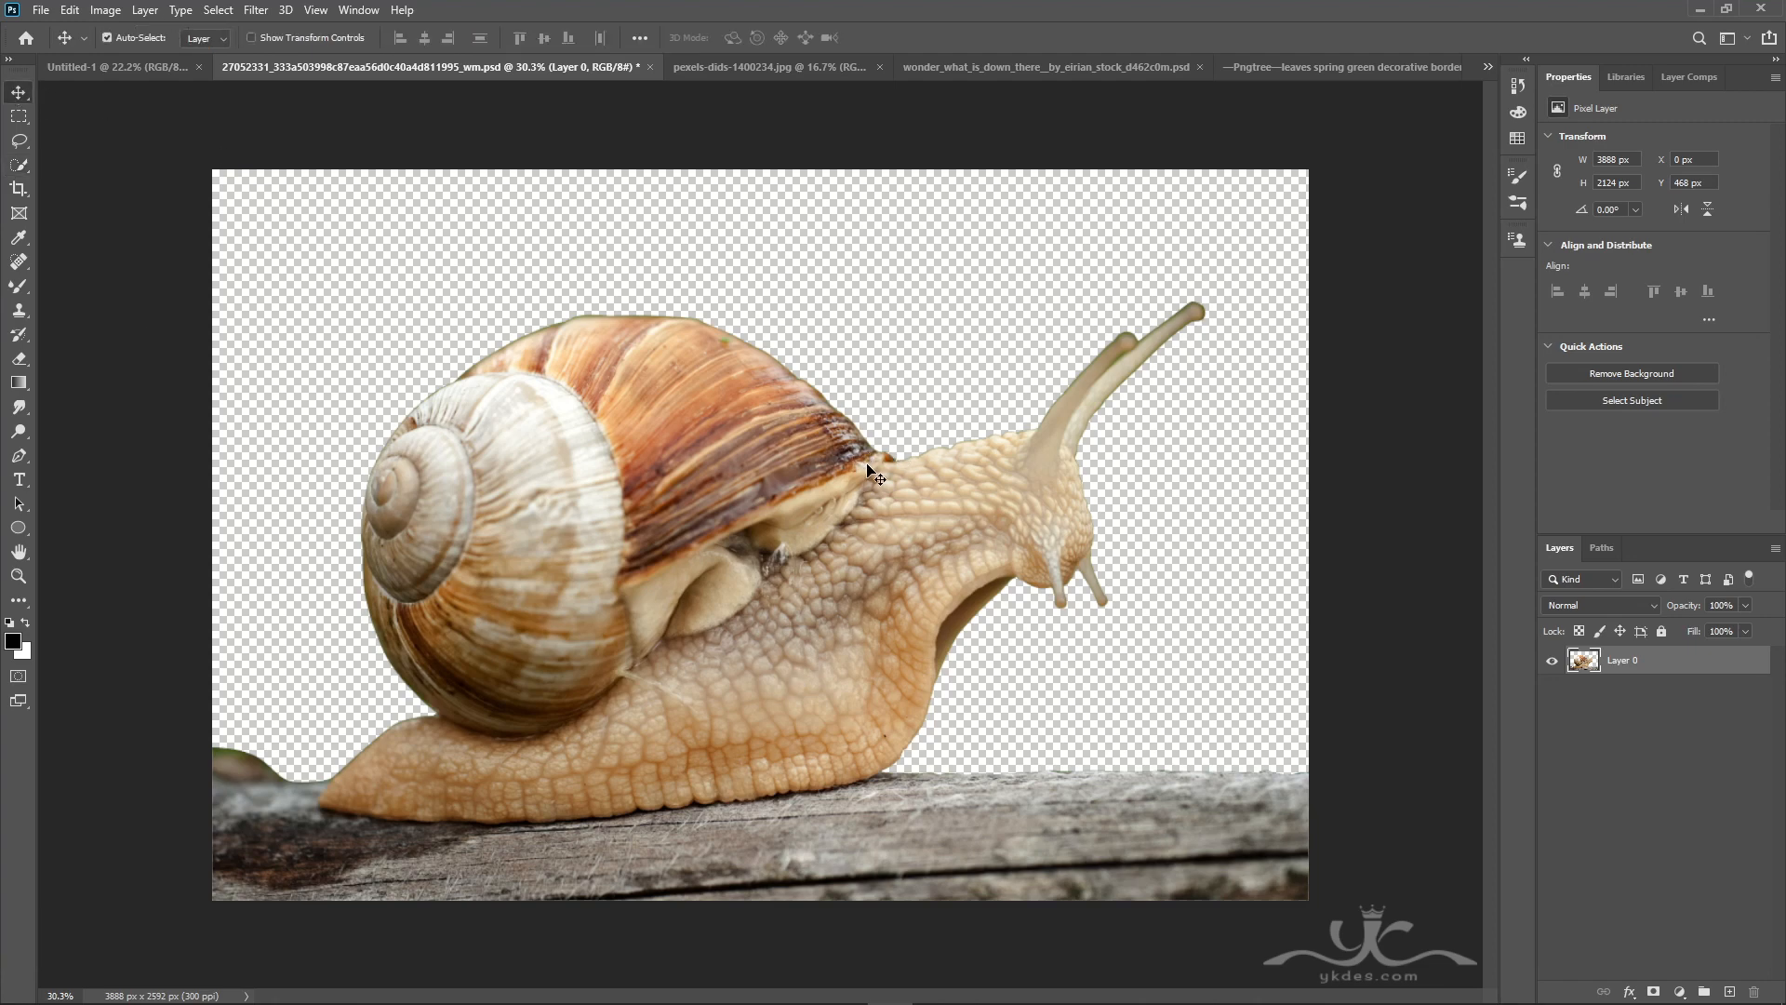
left_click_drag(889, 498, 720, 726)
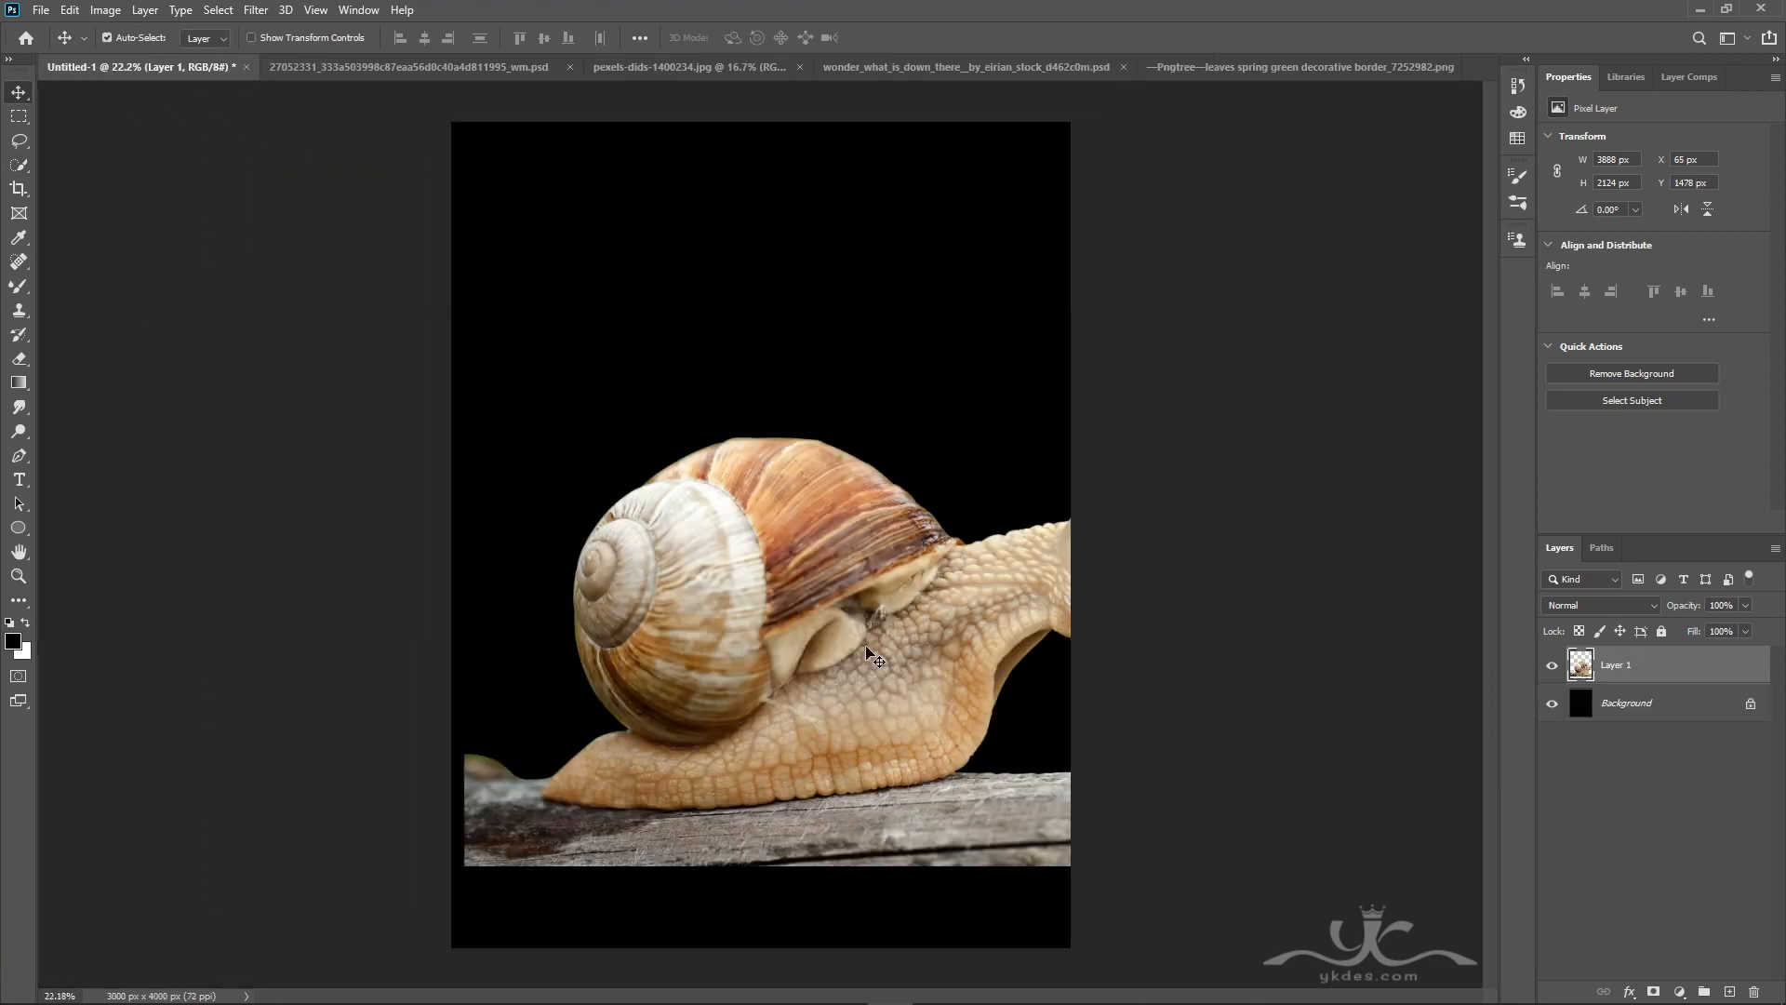
key("ctrl+t")
left_click_drag(916, 692, 818, 705)
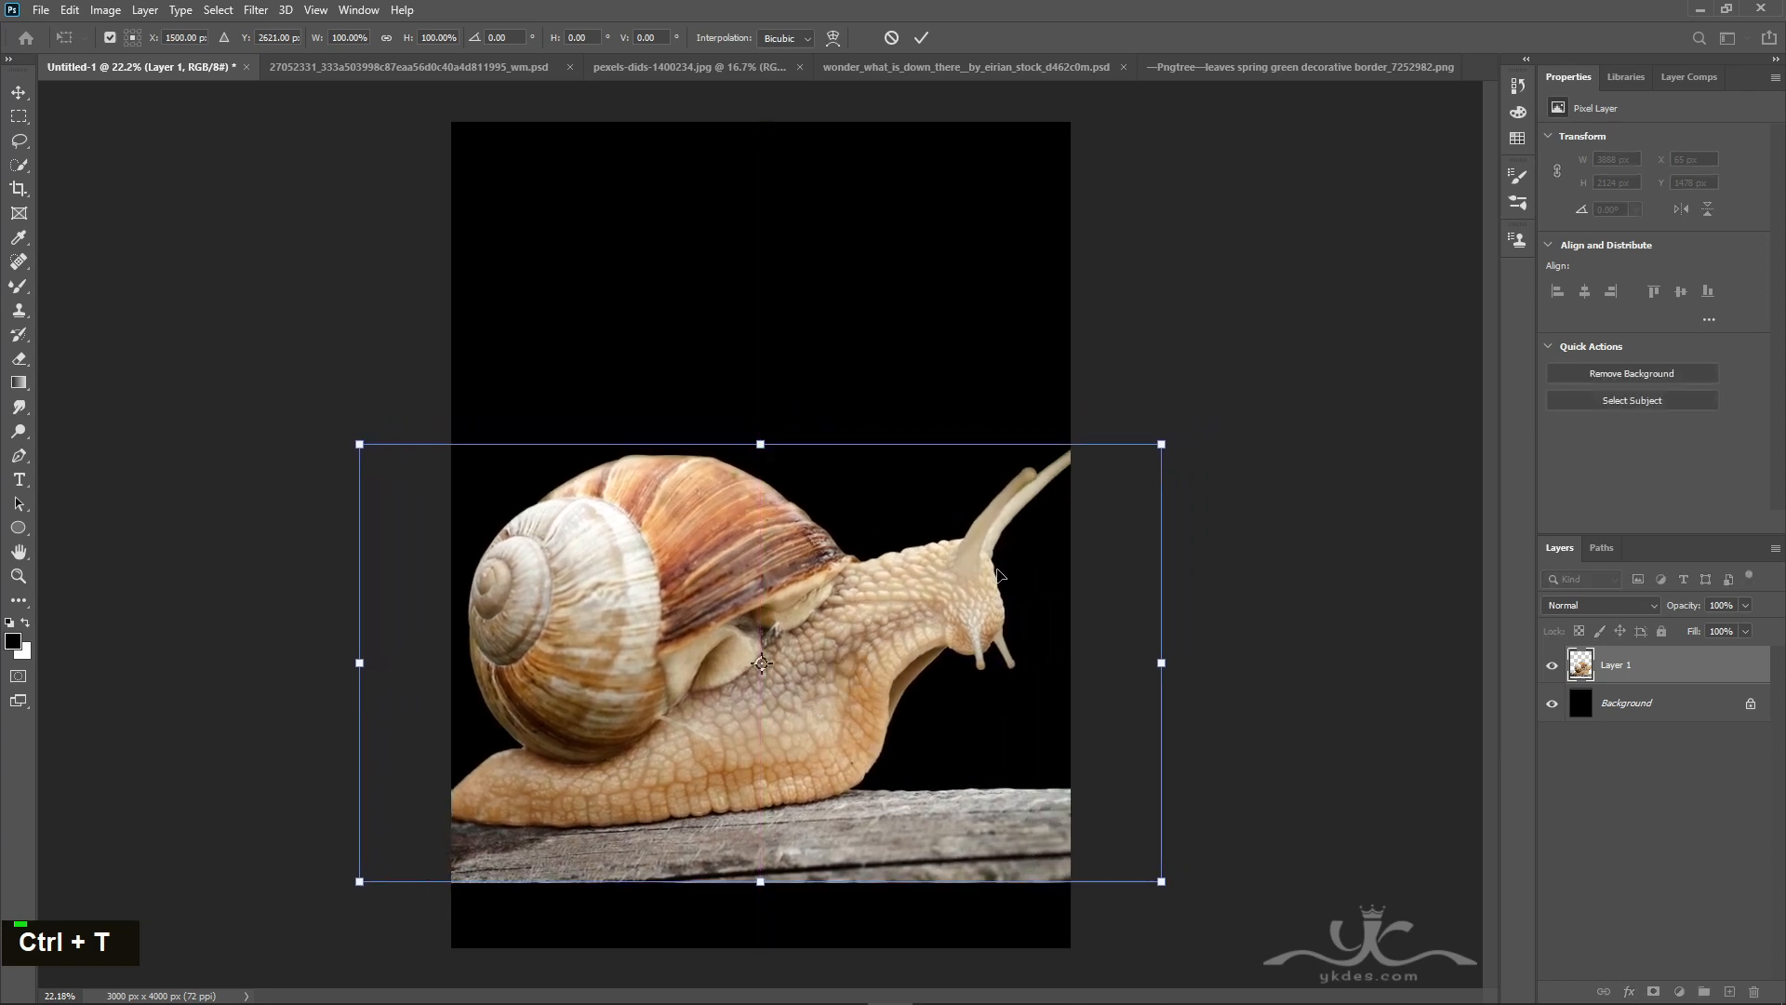
left_click_drag(1165, 443, 1074, 492)
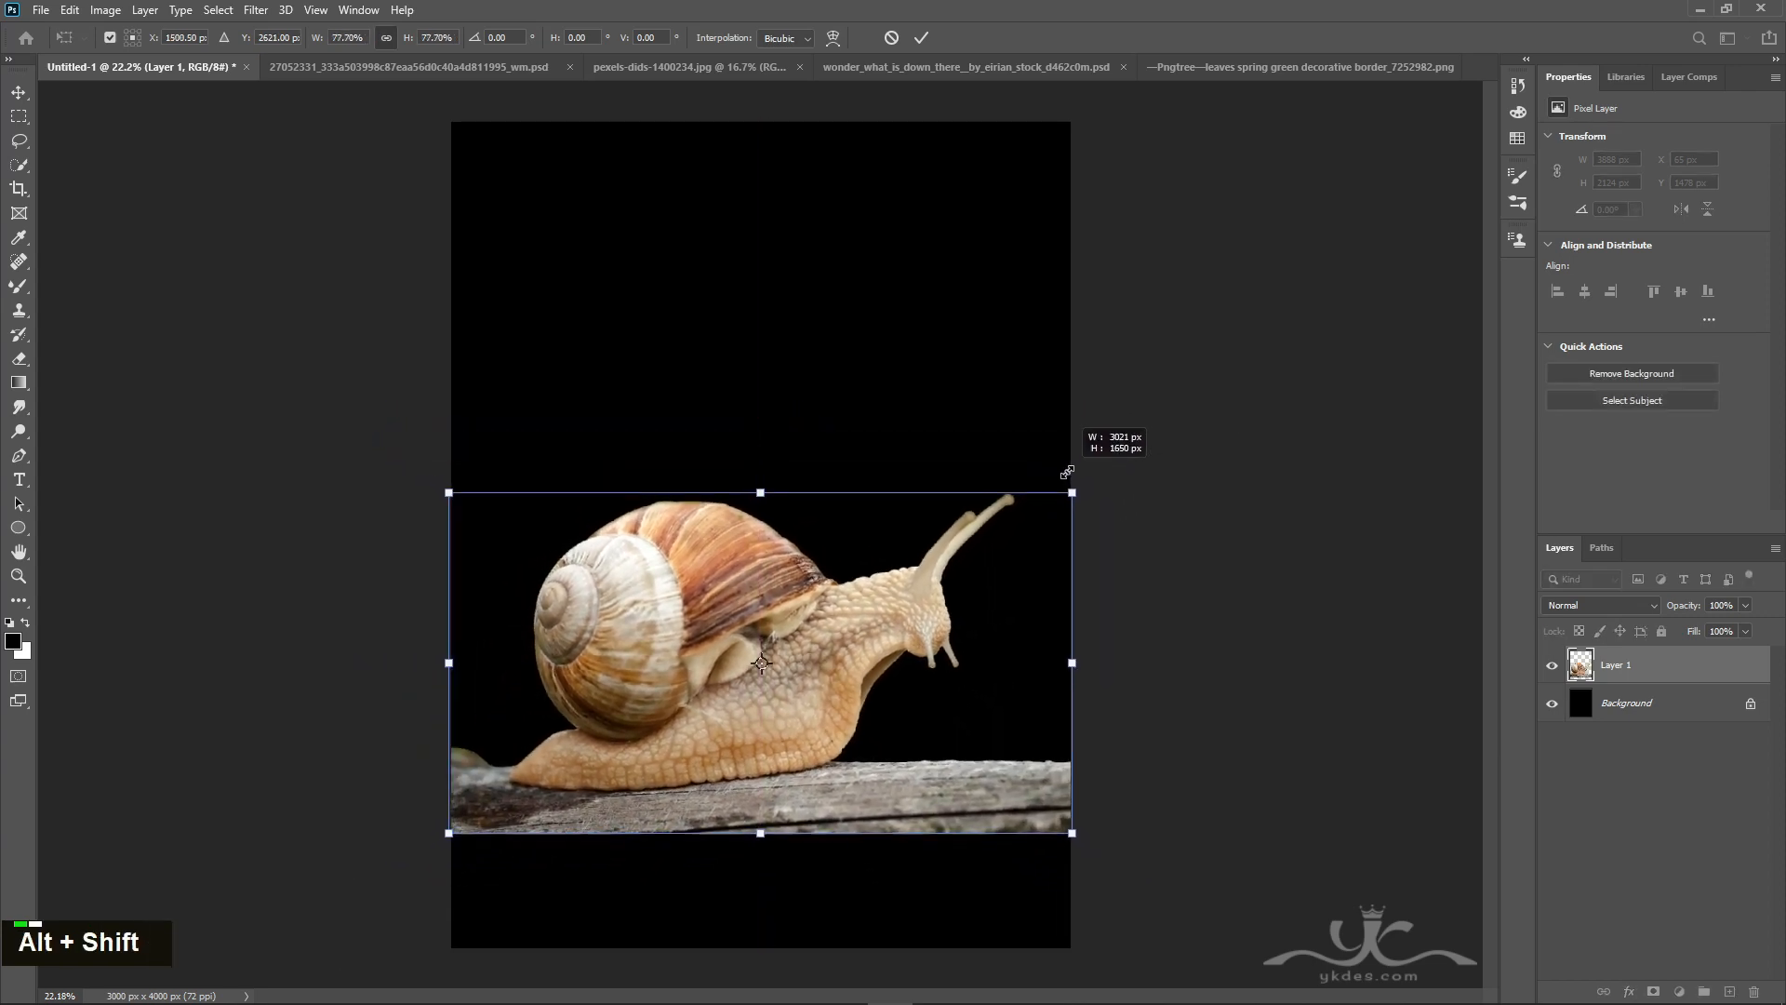
- Position the snail and log along the canvas's lower edge, nudge it horizontally to fill the width, and commit the transform
left_click_drag(870, 670, 867, 785)
key("Right")
key("Right")
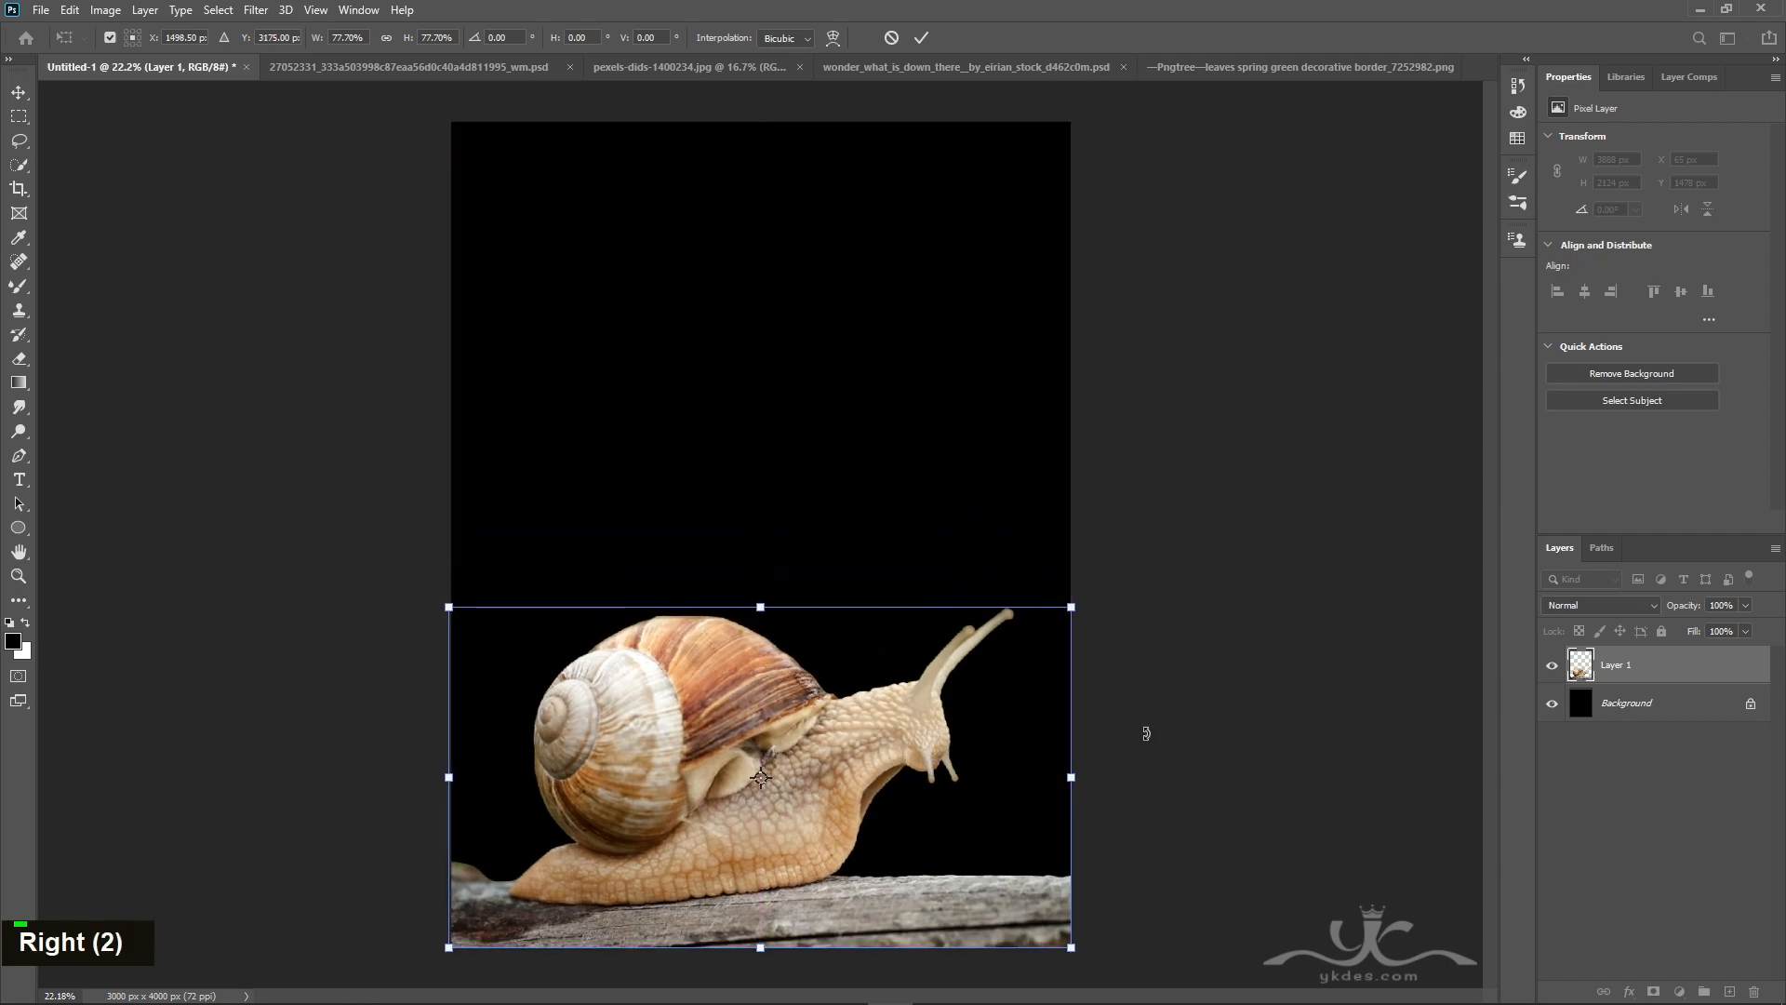
key("Right")
key("Left")
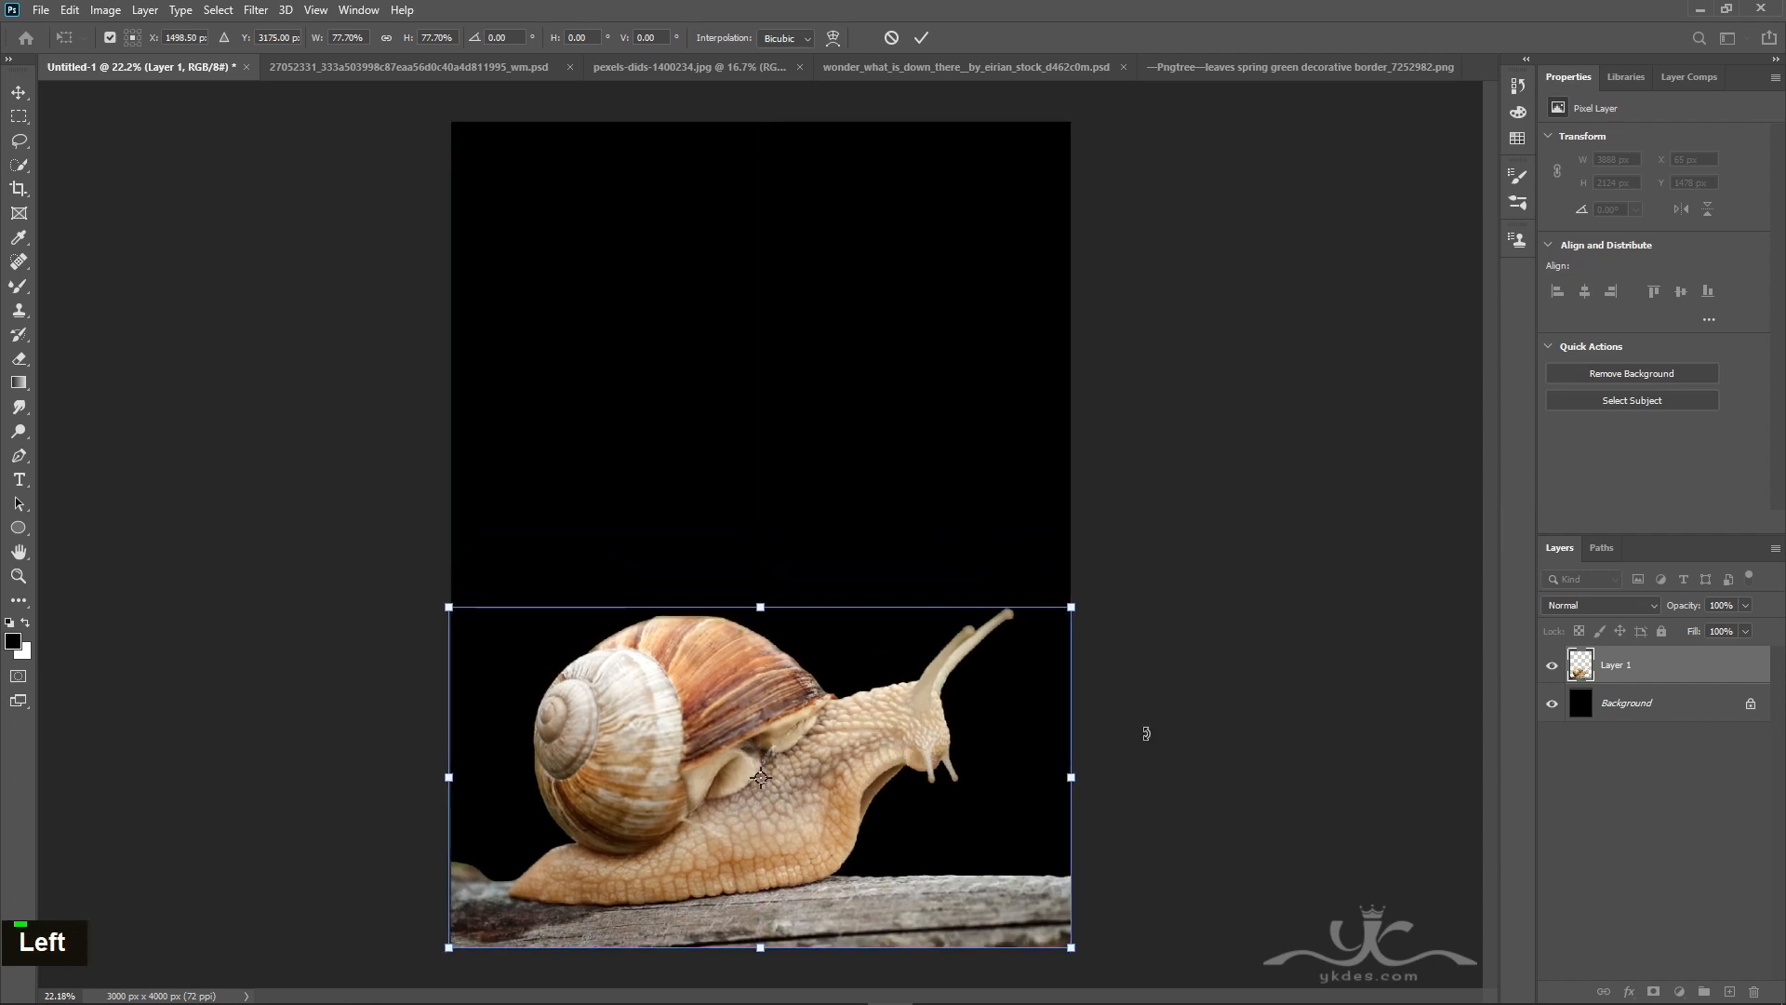
key("Return")
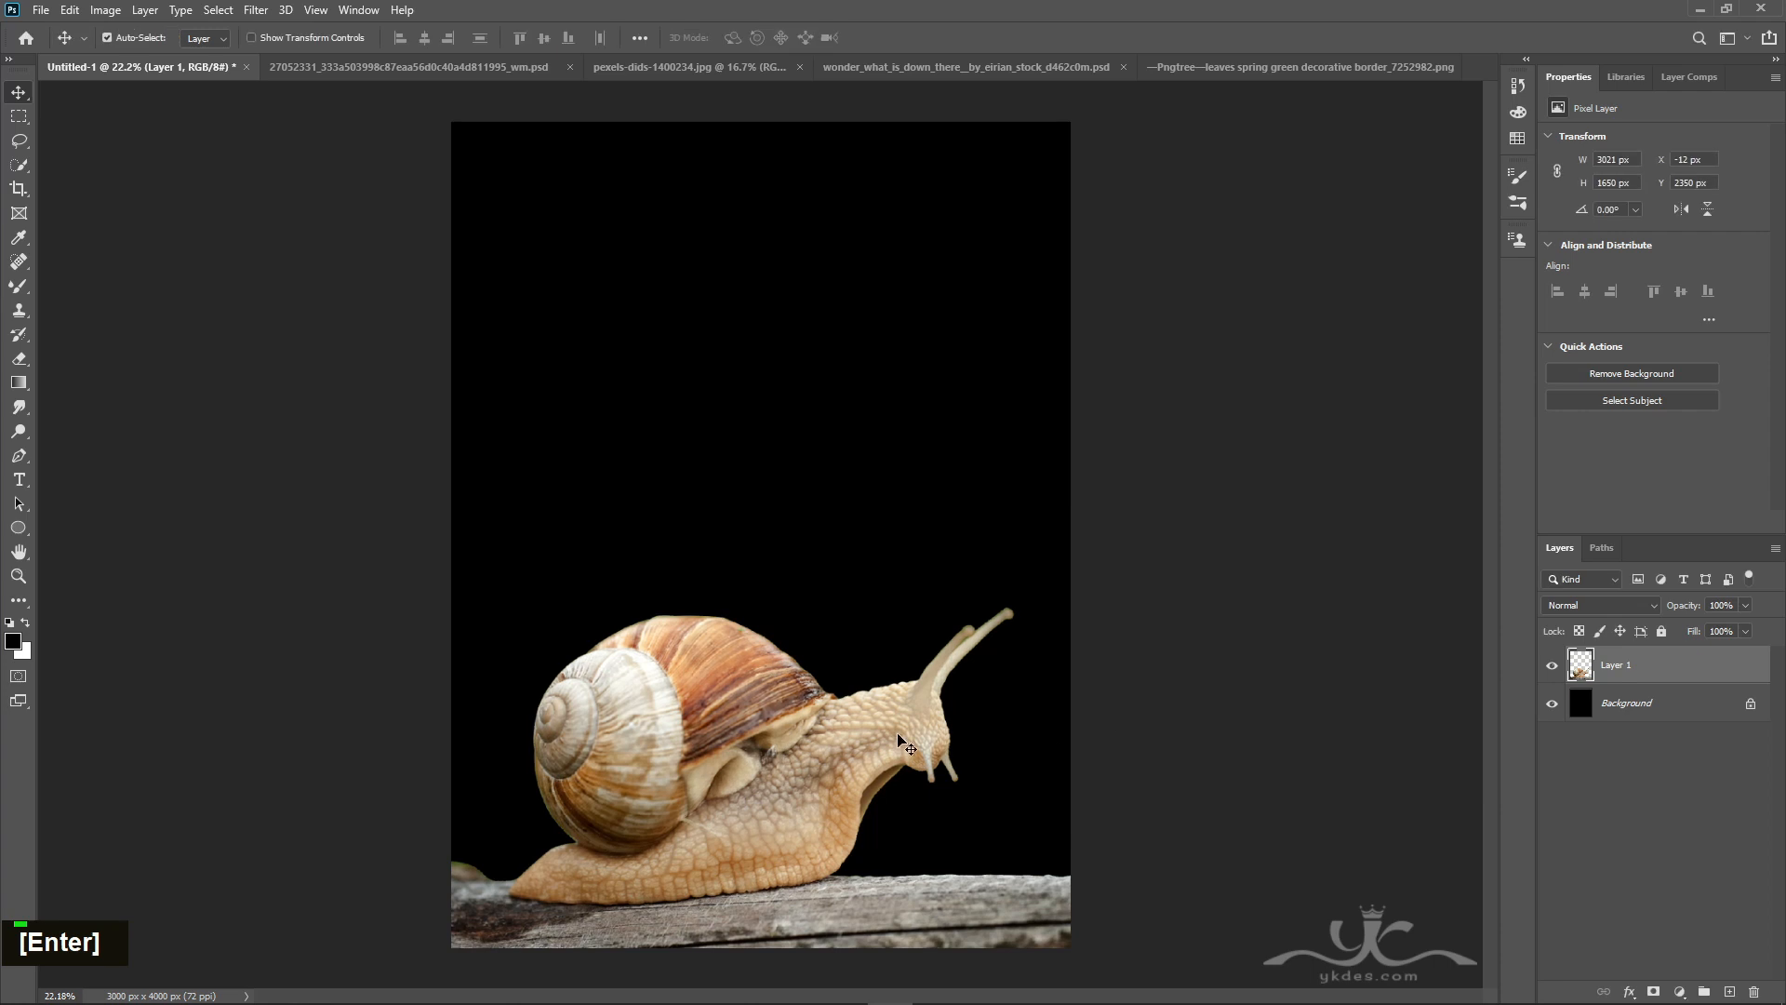
- Bring the pexels-dids-1400234.jpg forest photo in behind the snail, scale it to 141.14%, and shift it so the large trunk stands behind the shell
left_click(1644, 706)
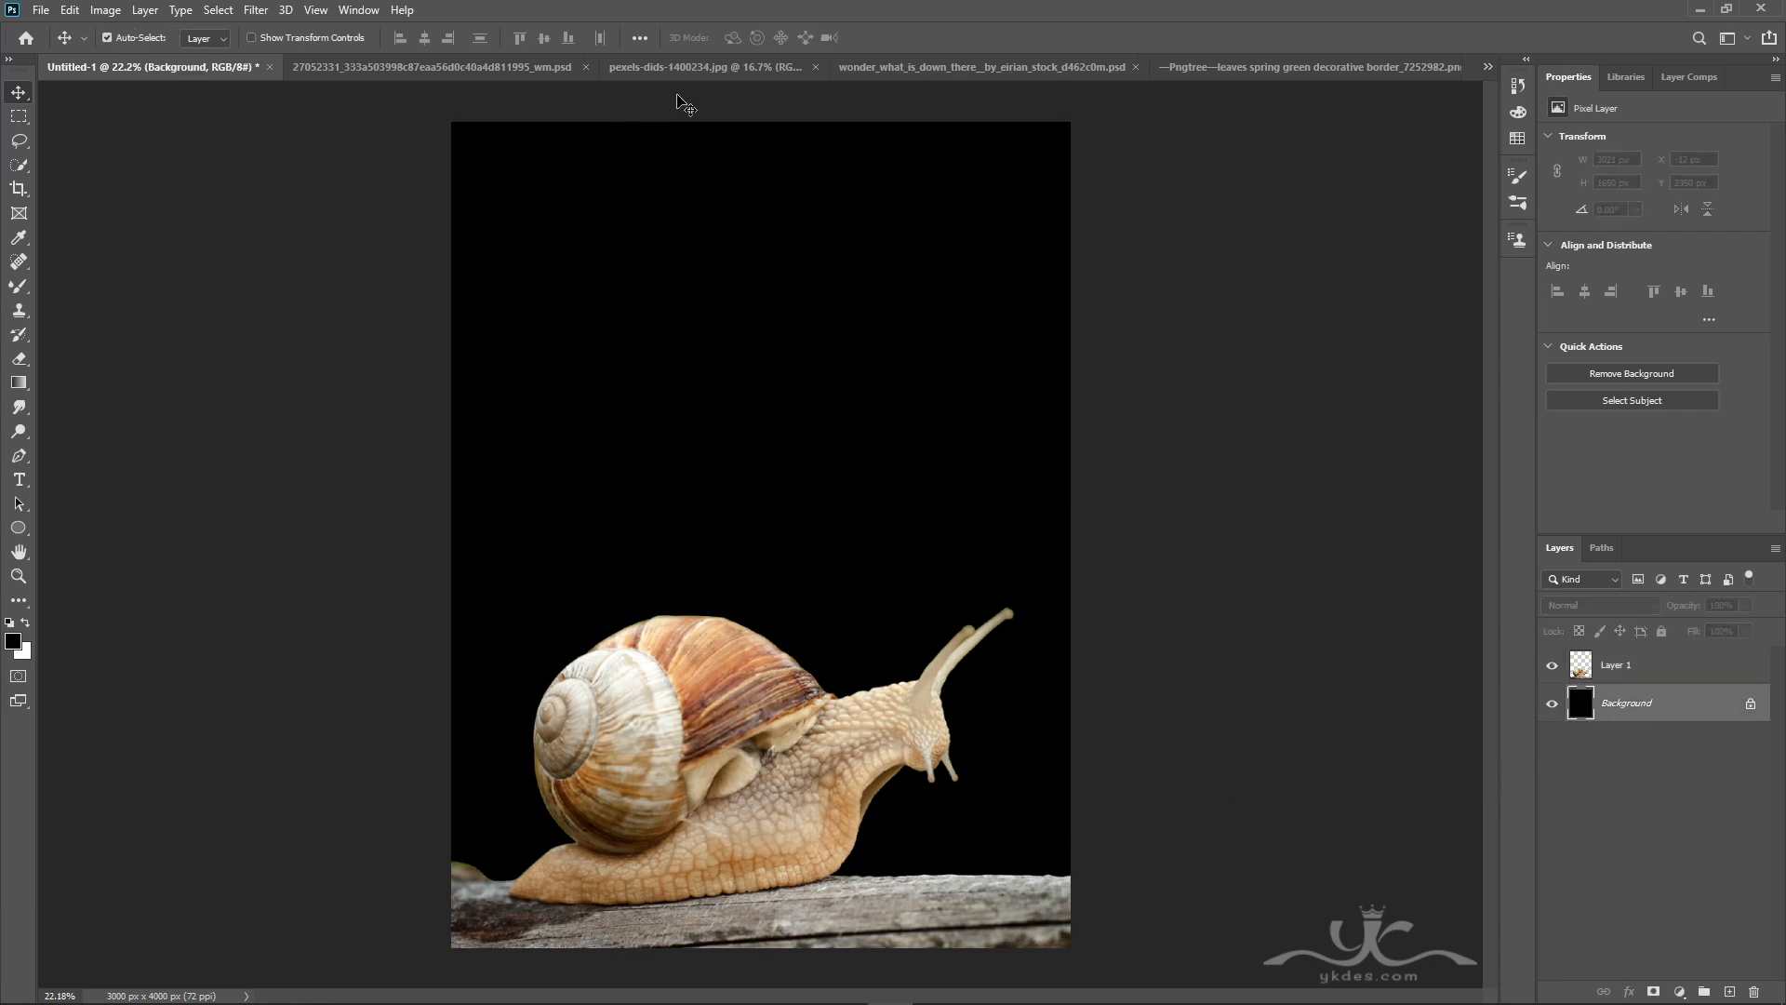
left_click(693, 67)
left_click_drag(755, 557, 801, 570)
key("ctrl+t")
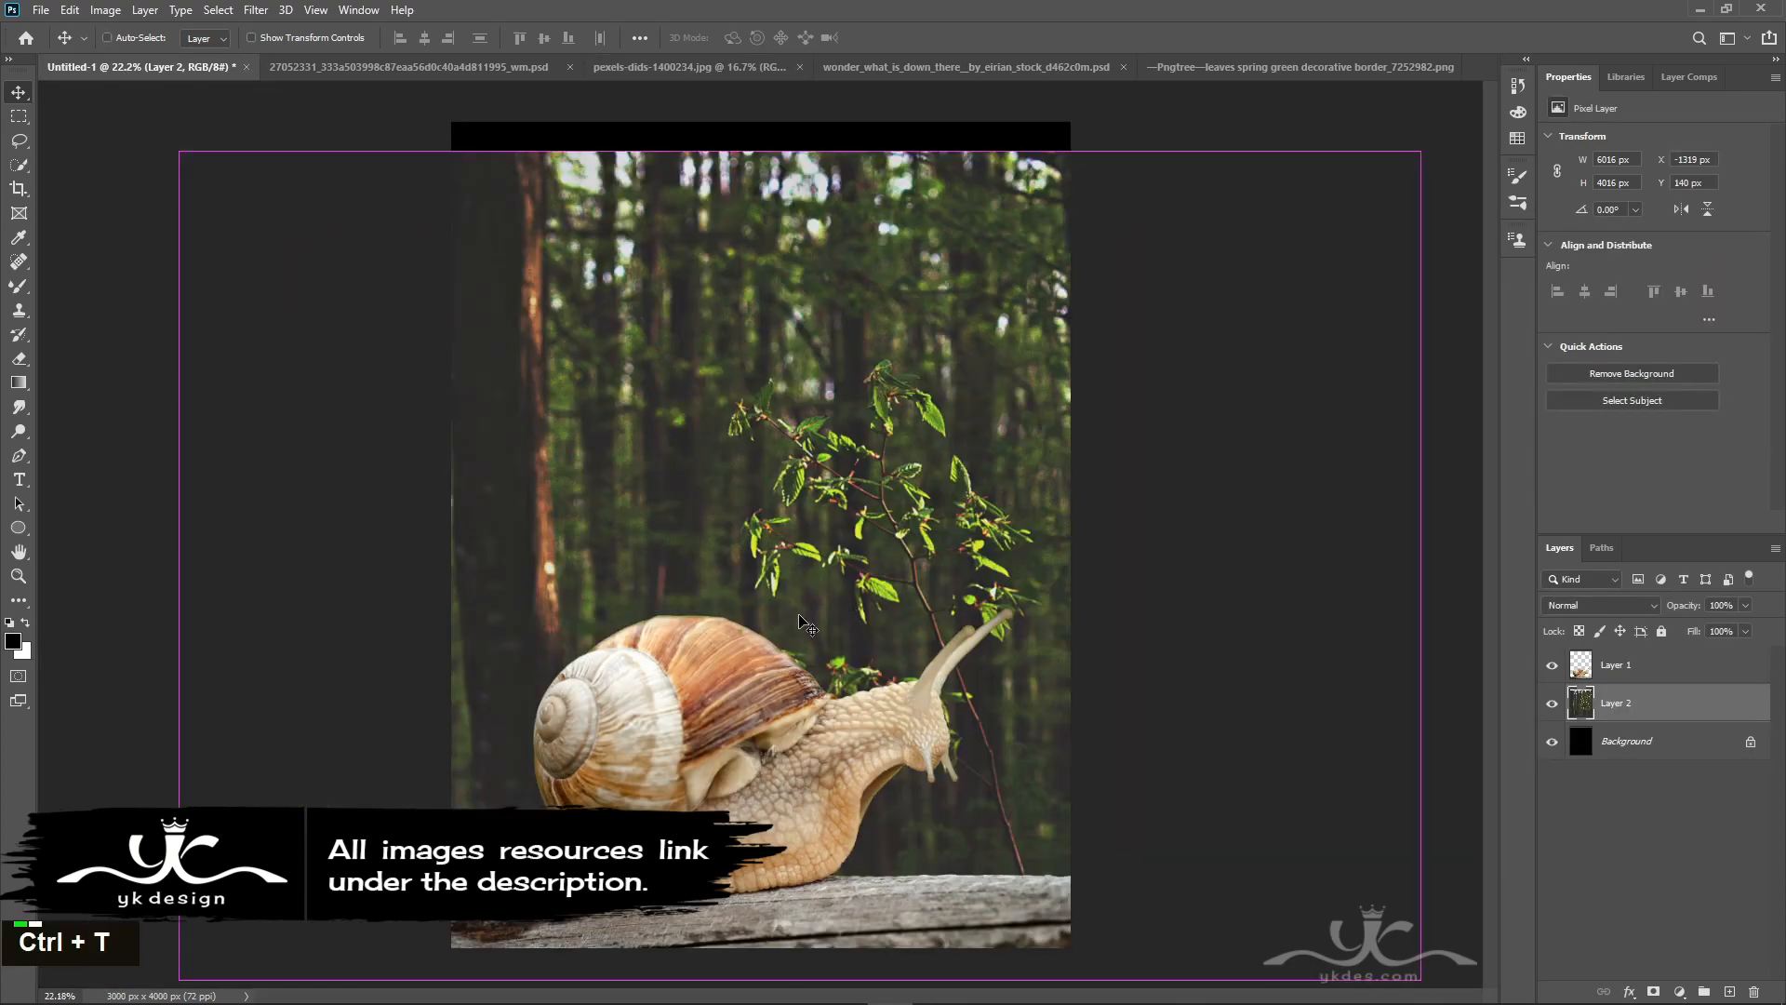
left_click_drag(1420, 152, 1720, 53)
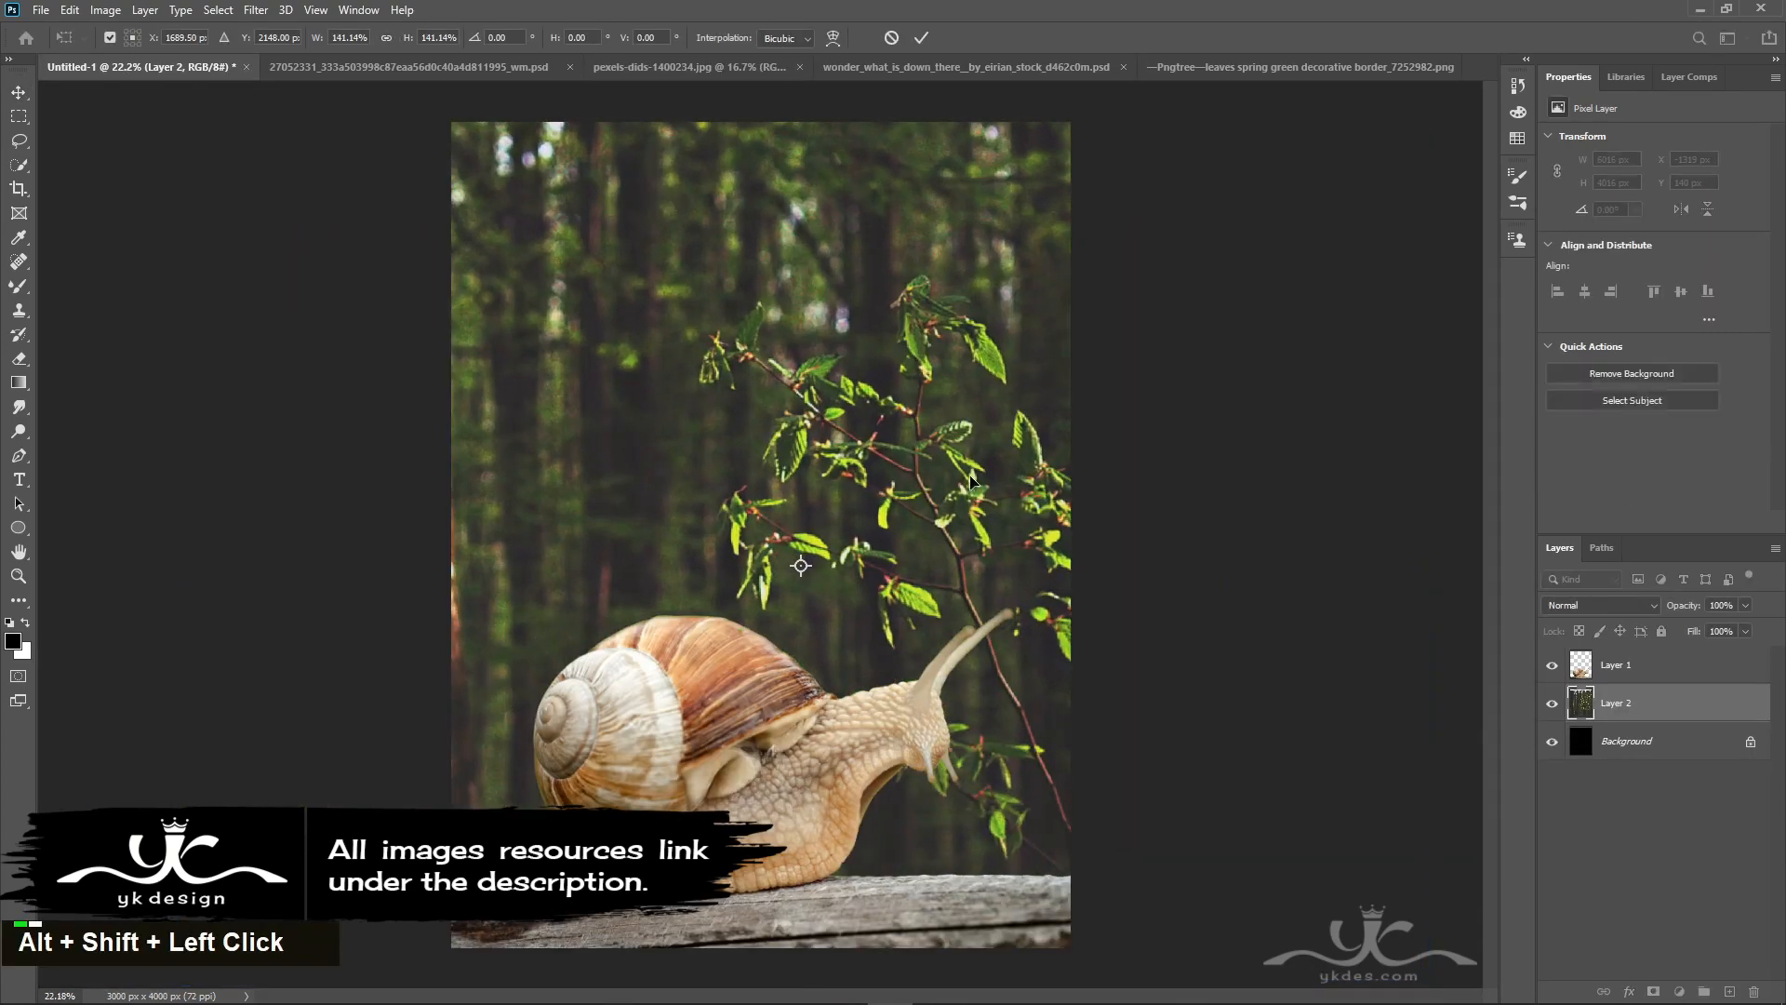
left_click_drag(751, 539, 1144, 479)
key("Return")
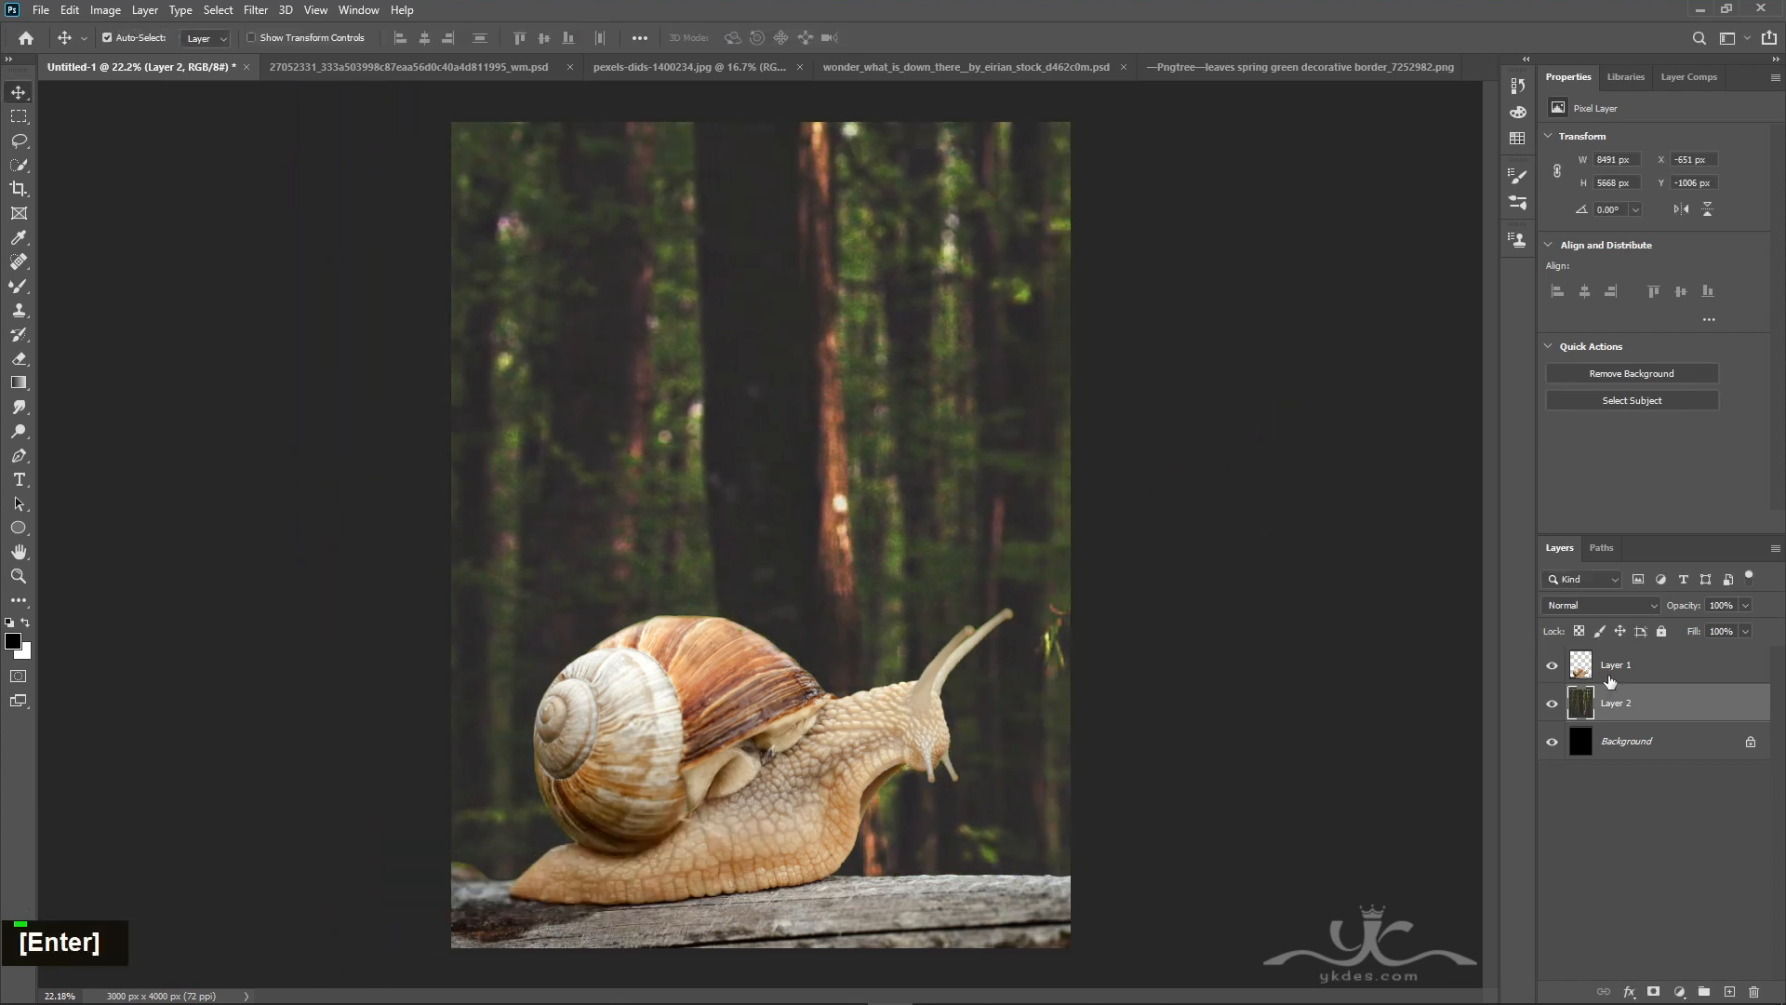
- Apply a 340 px Field Blur to the forest layer with 56% light bokeh, 100% bokeh color and a 149–154 light range
left_click(256, 11)
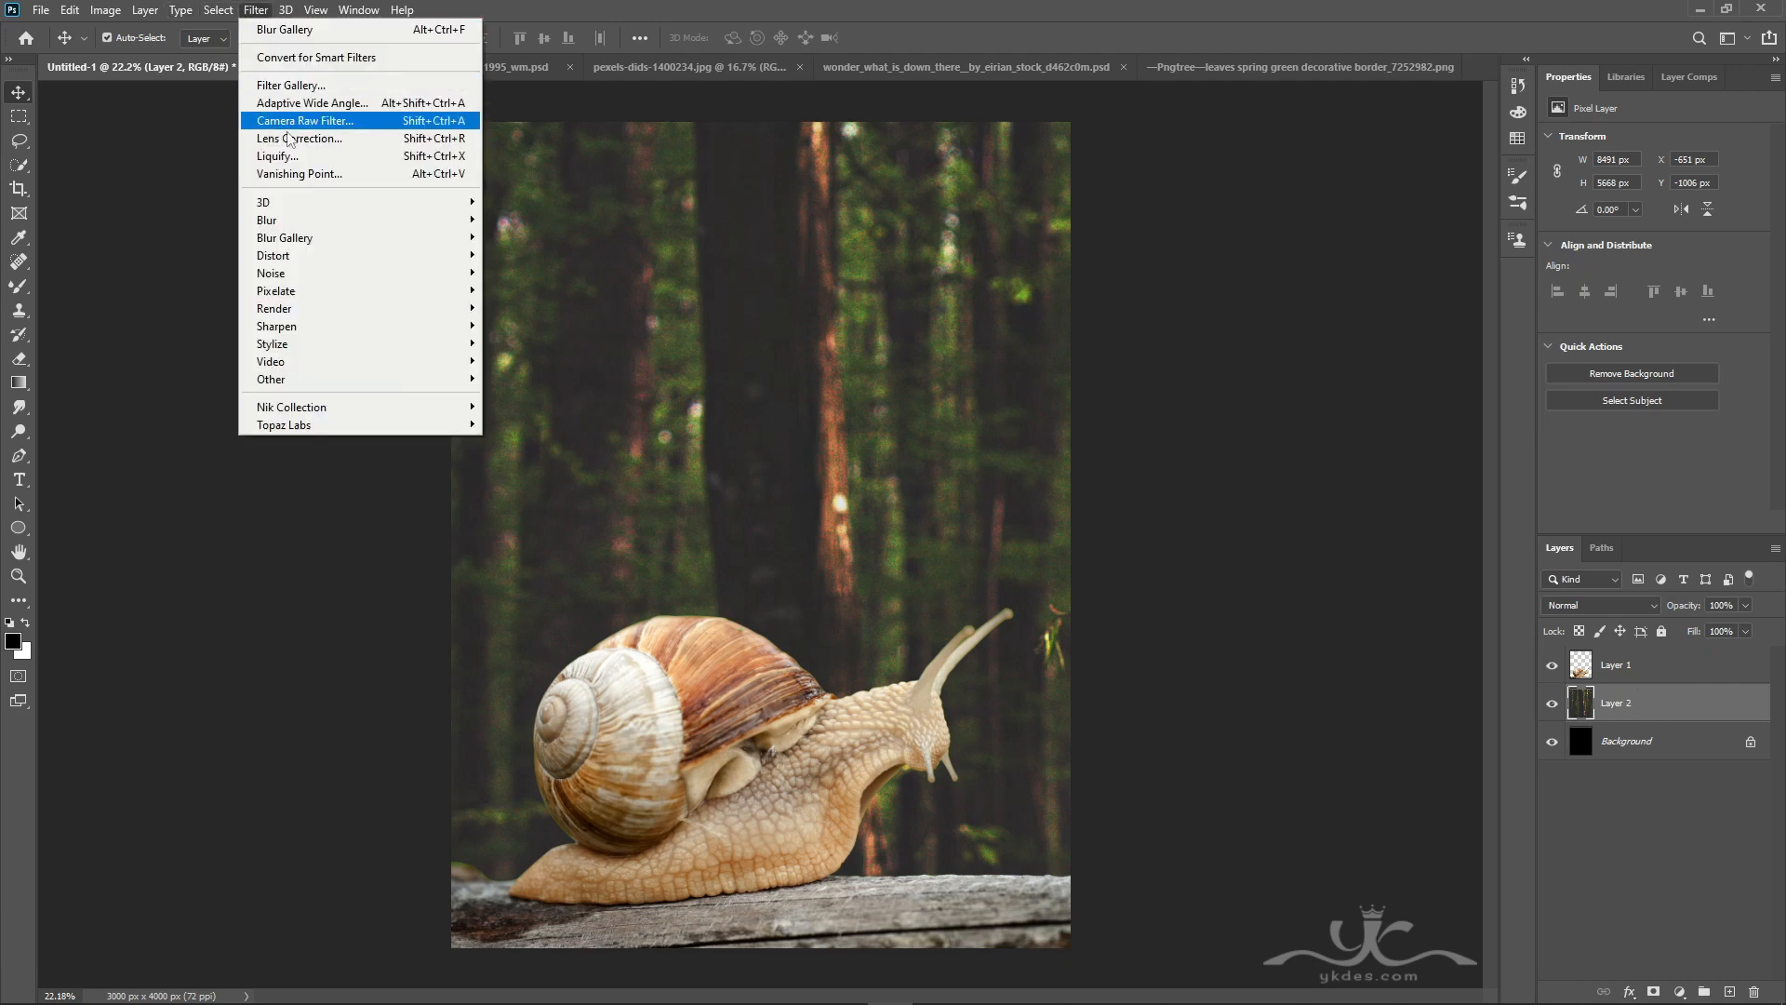
mouse_move(327, 237)
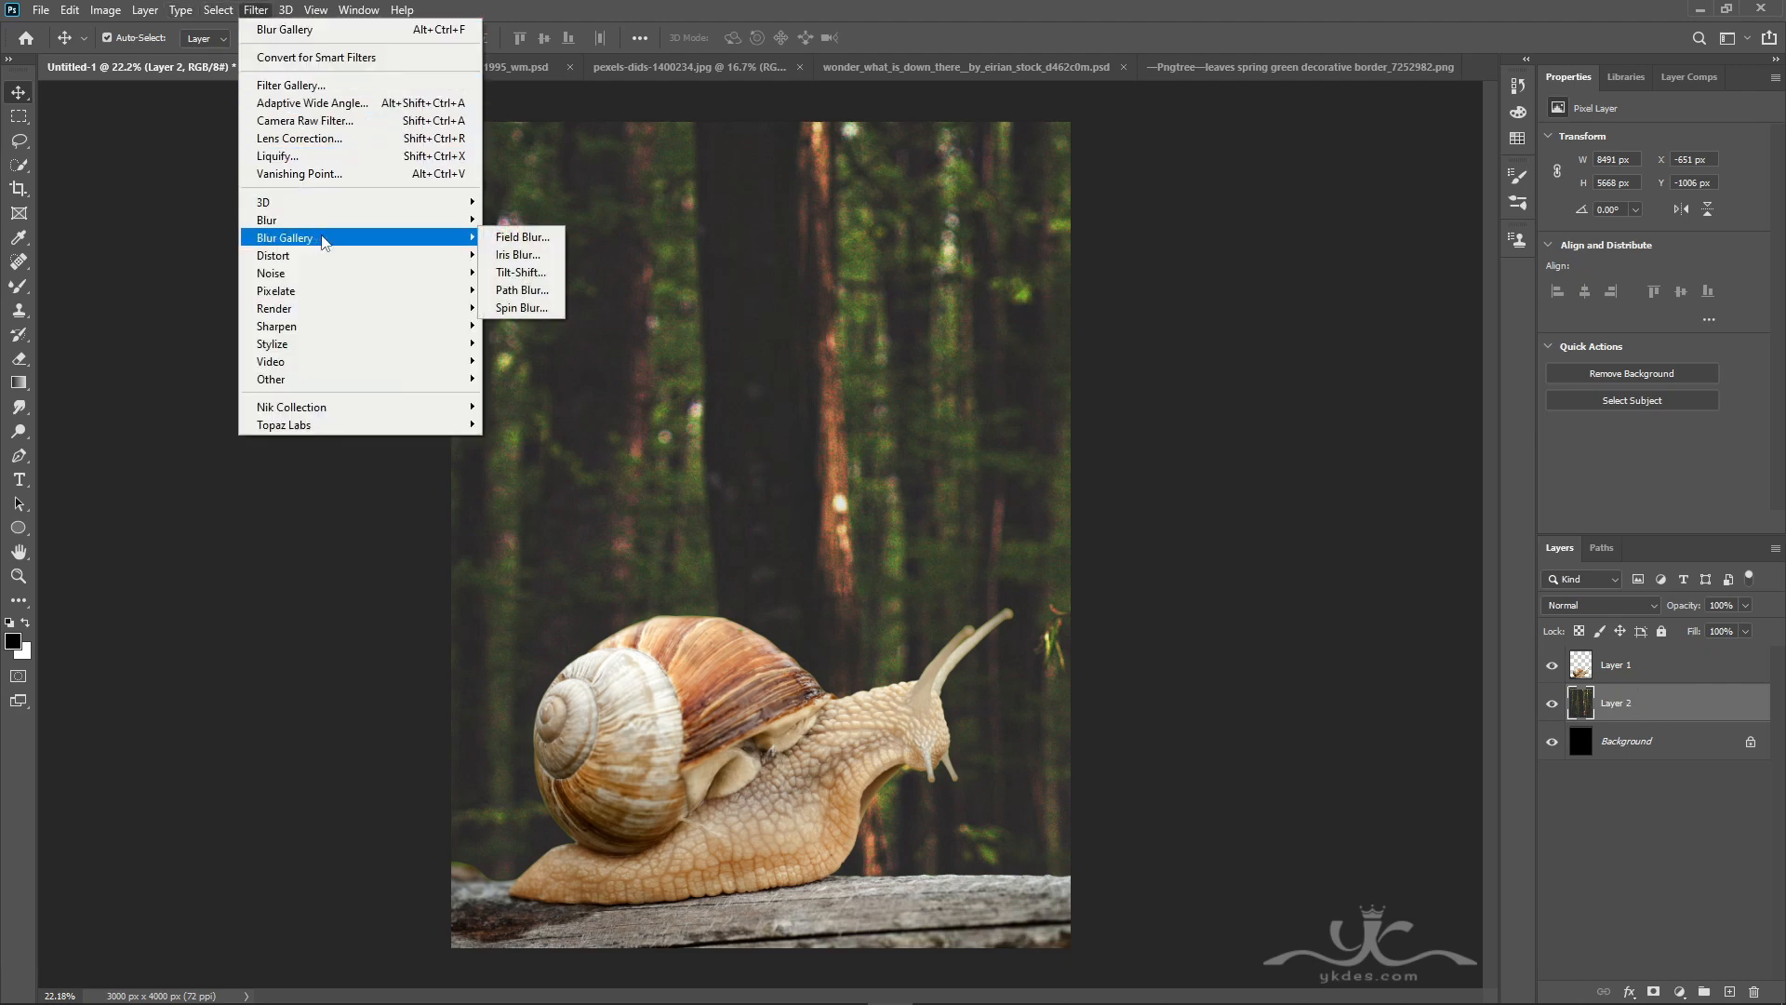
left_click(509, 238)
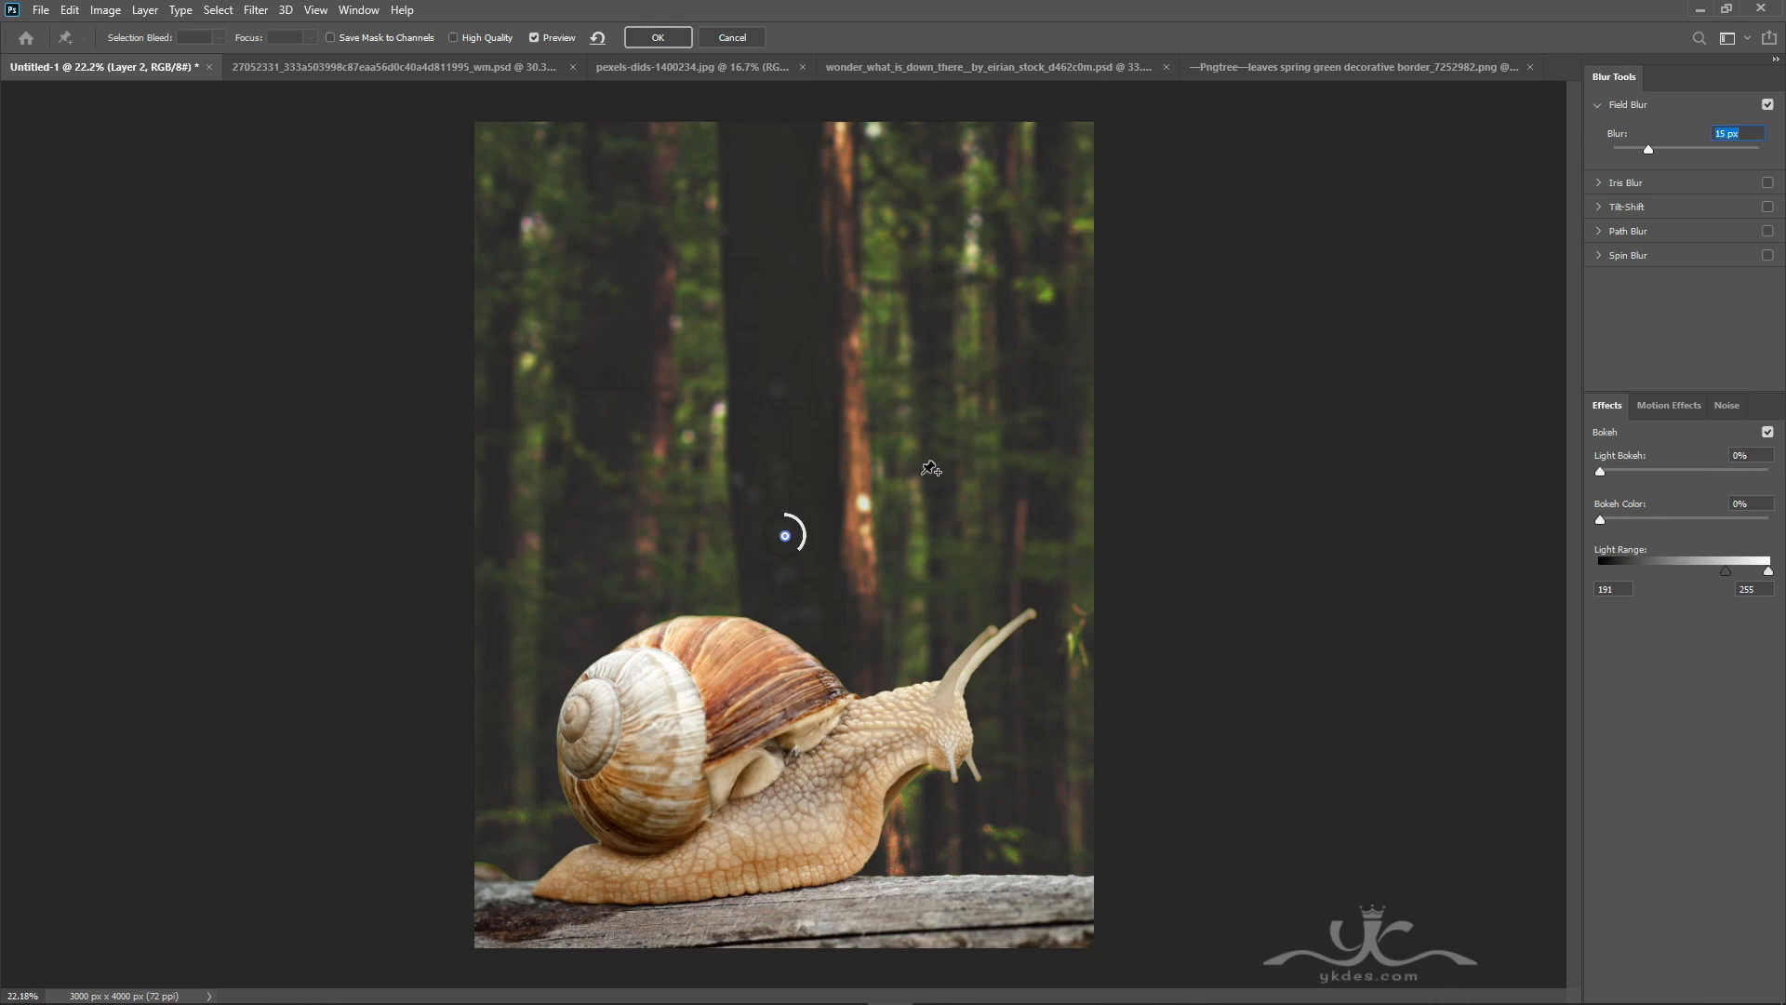
left_click_drag(802, 556, 770, 531)
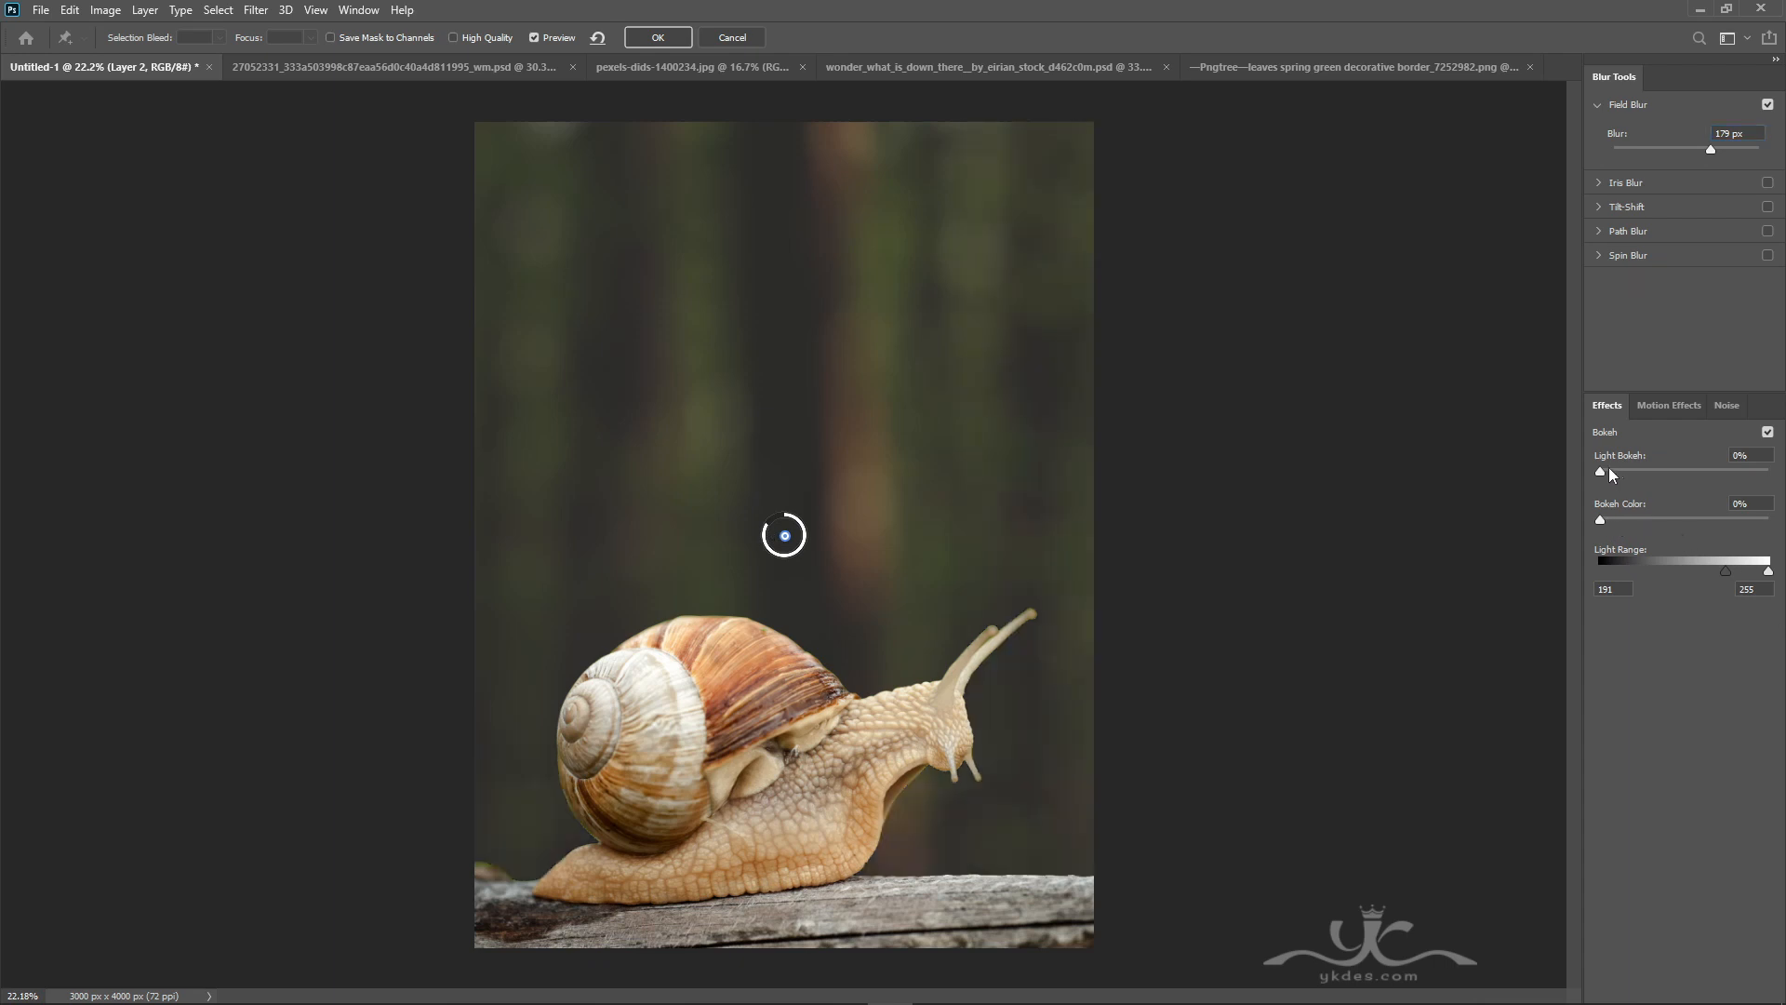
left_click_drag(1609, 468, 1695, 470)
left_click_drag(1600, 519, 1702, 572)
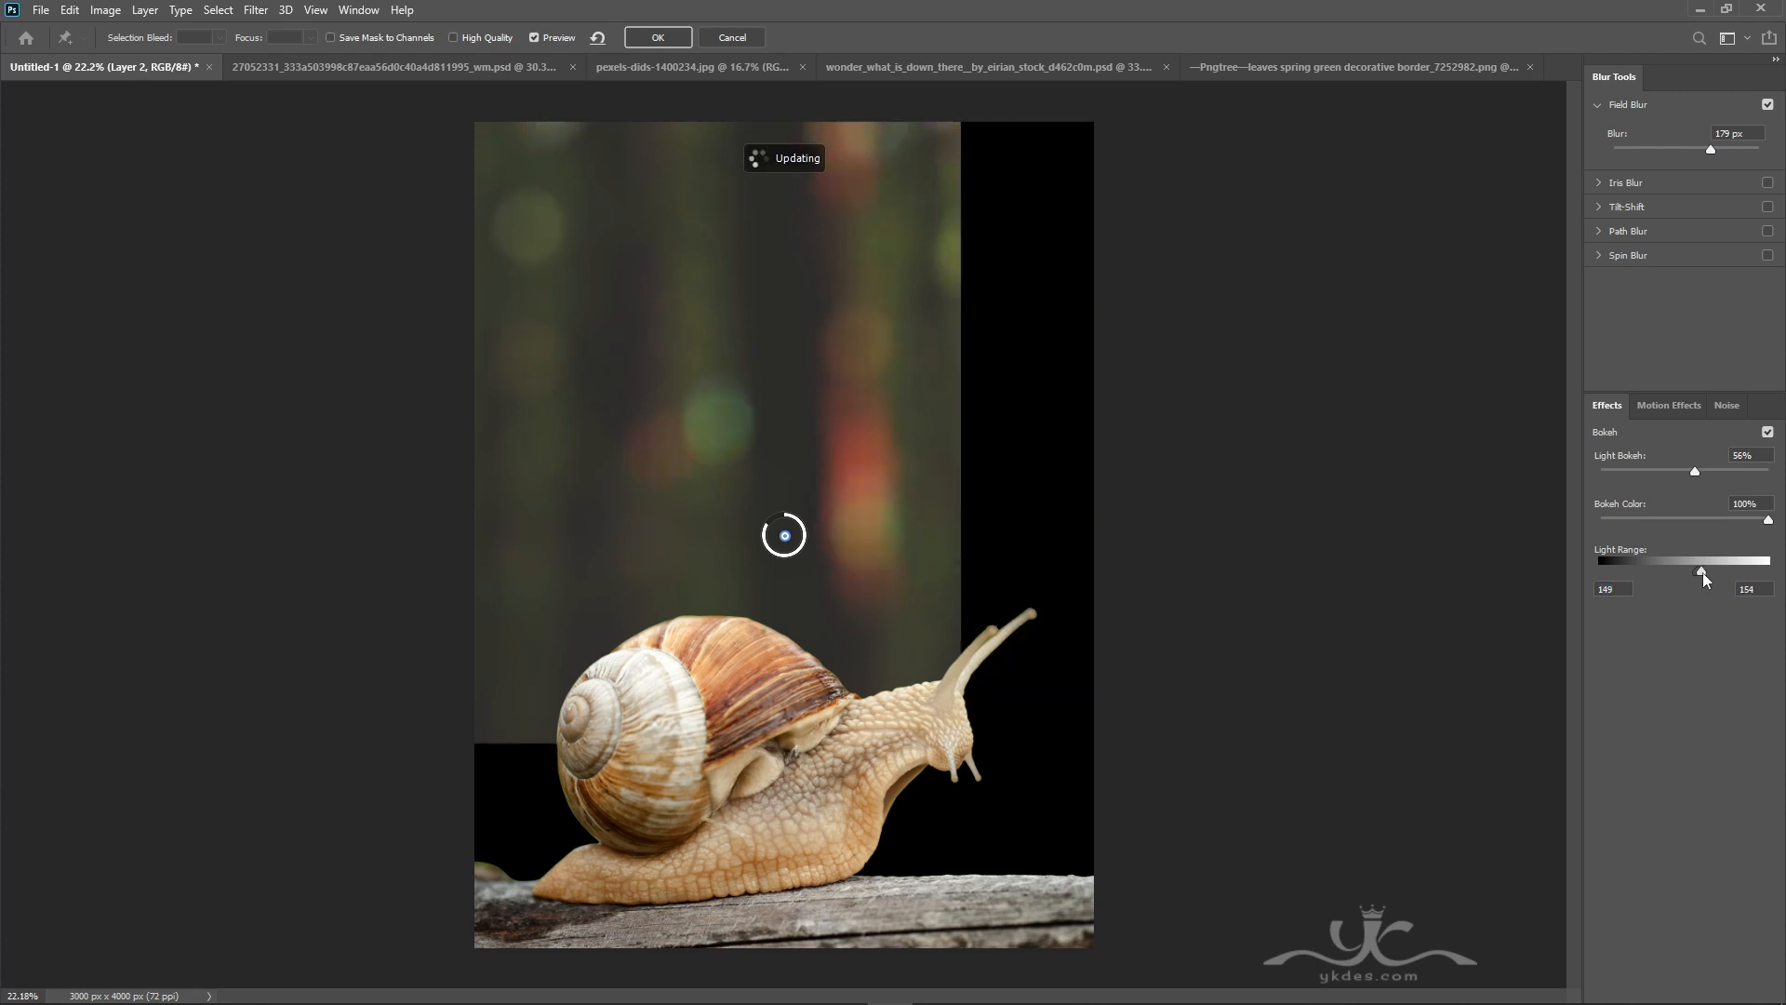
left_click_drag(1710, 149, 1738, 150)
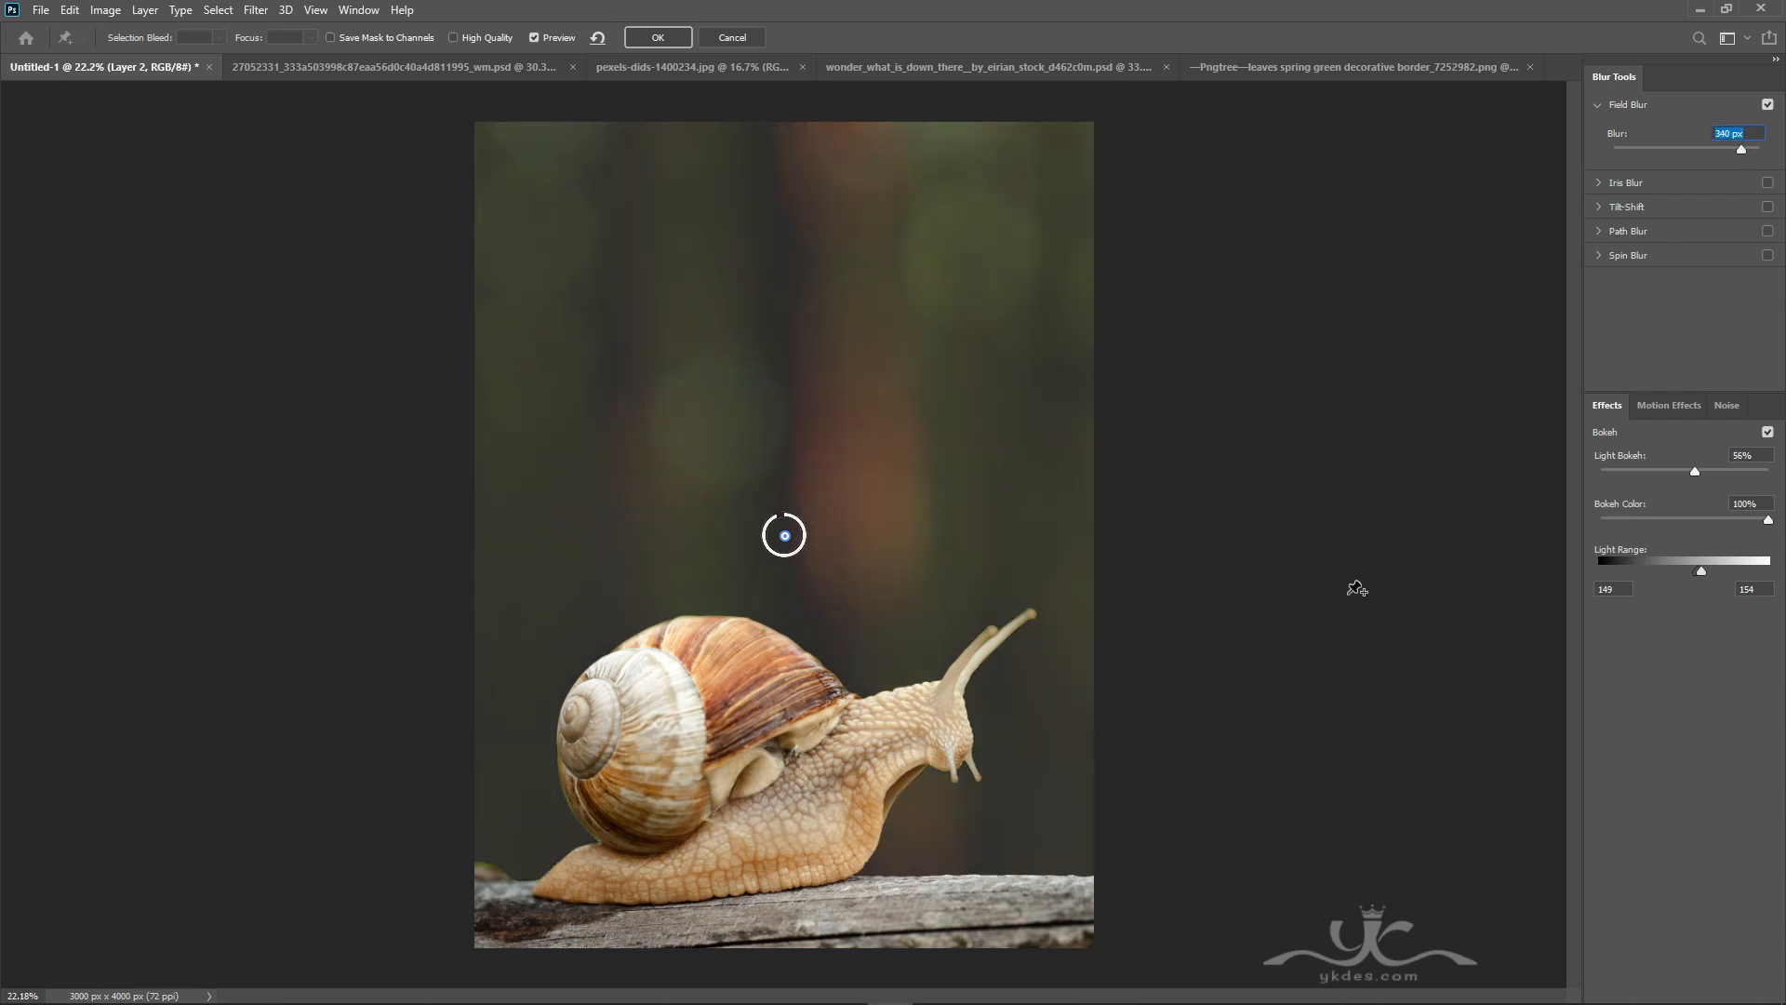
left_click(658, 38)
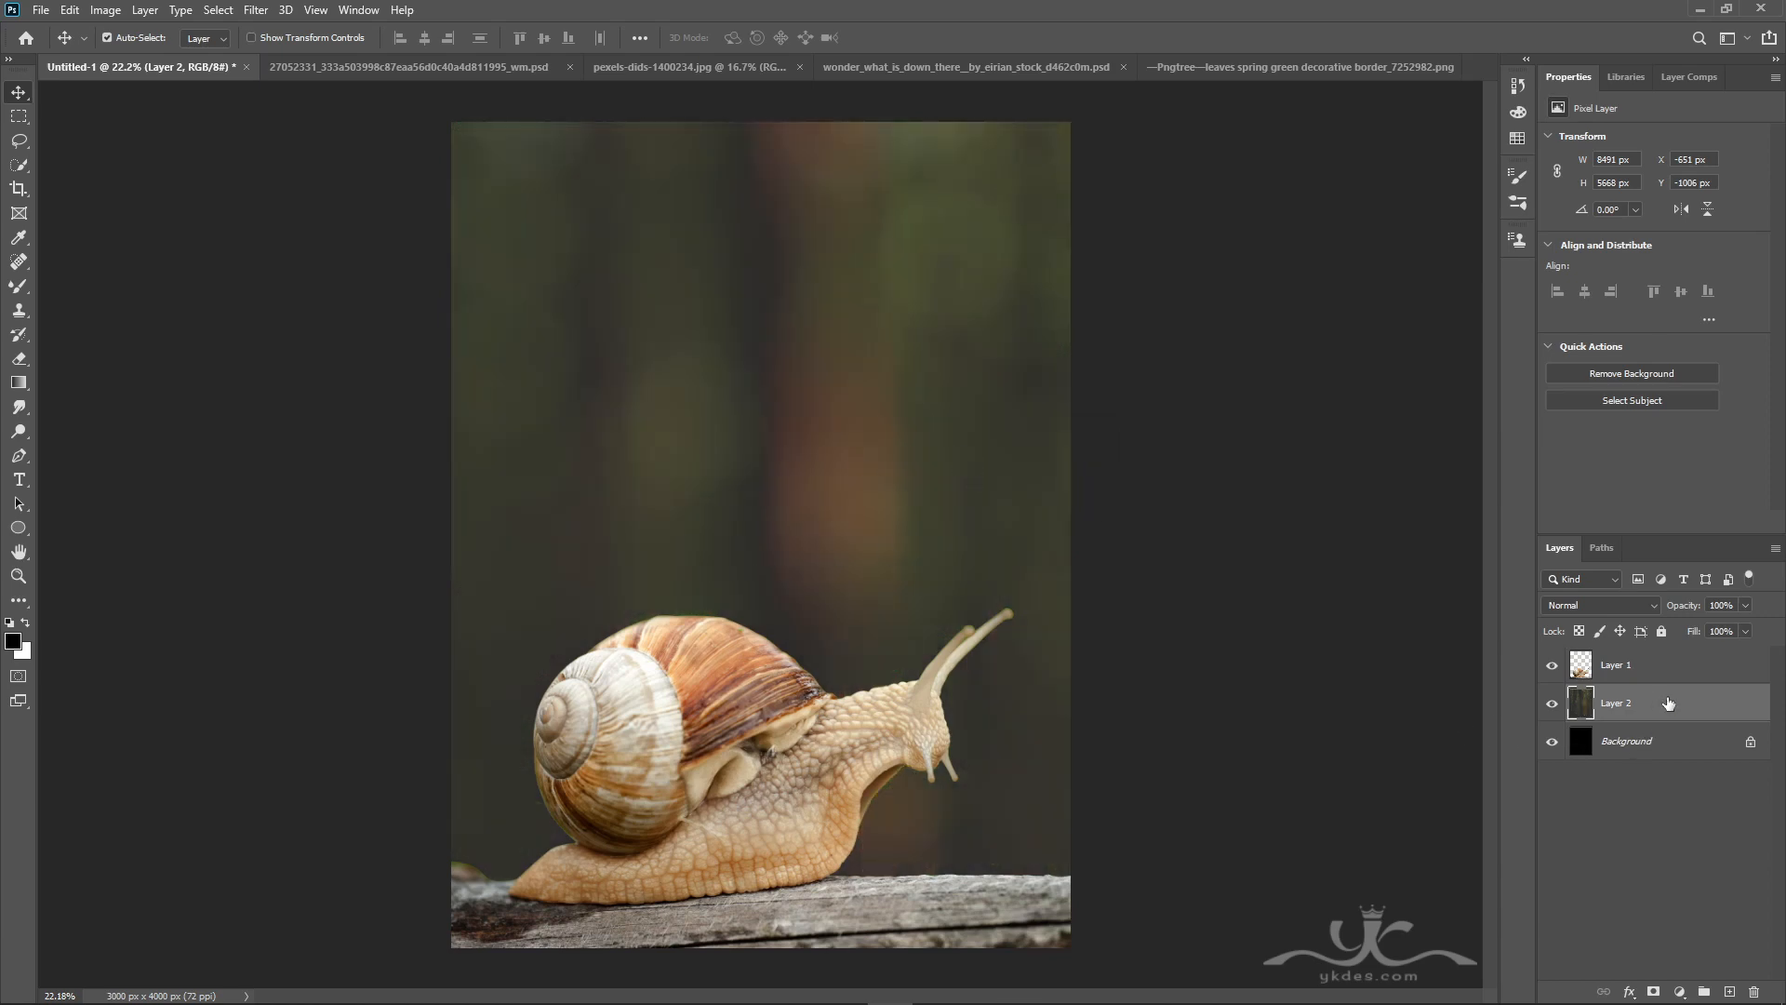
- Add an Exposure adjustment layer above the blurred forest and set its exposure to +0.42
left_click(1680, 991)
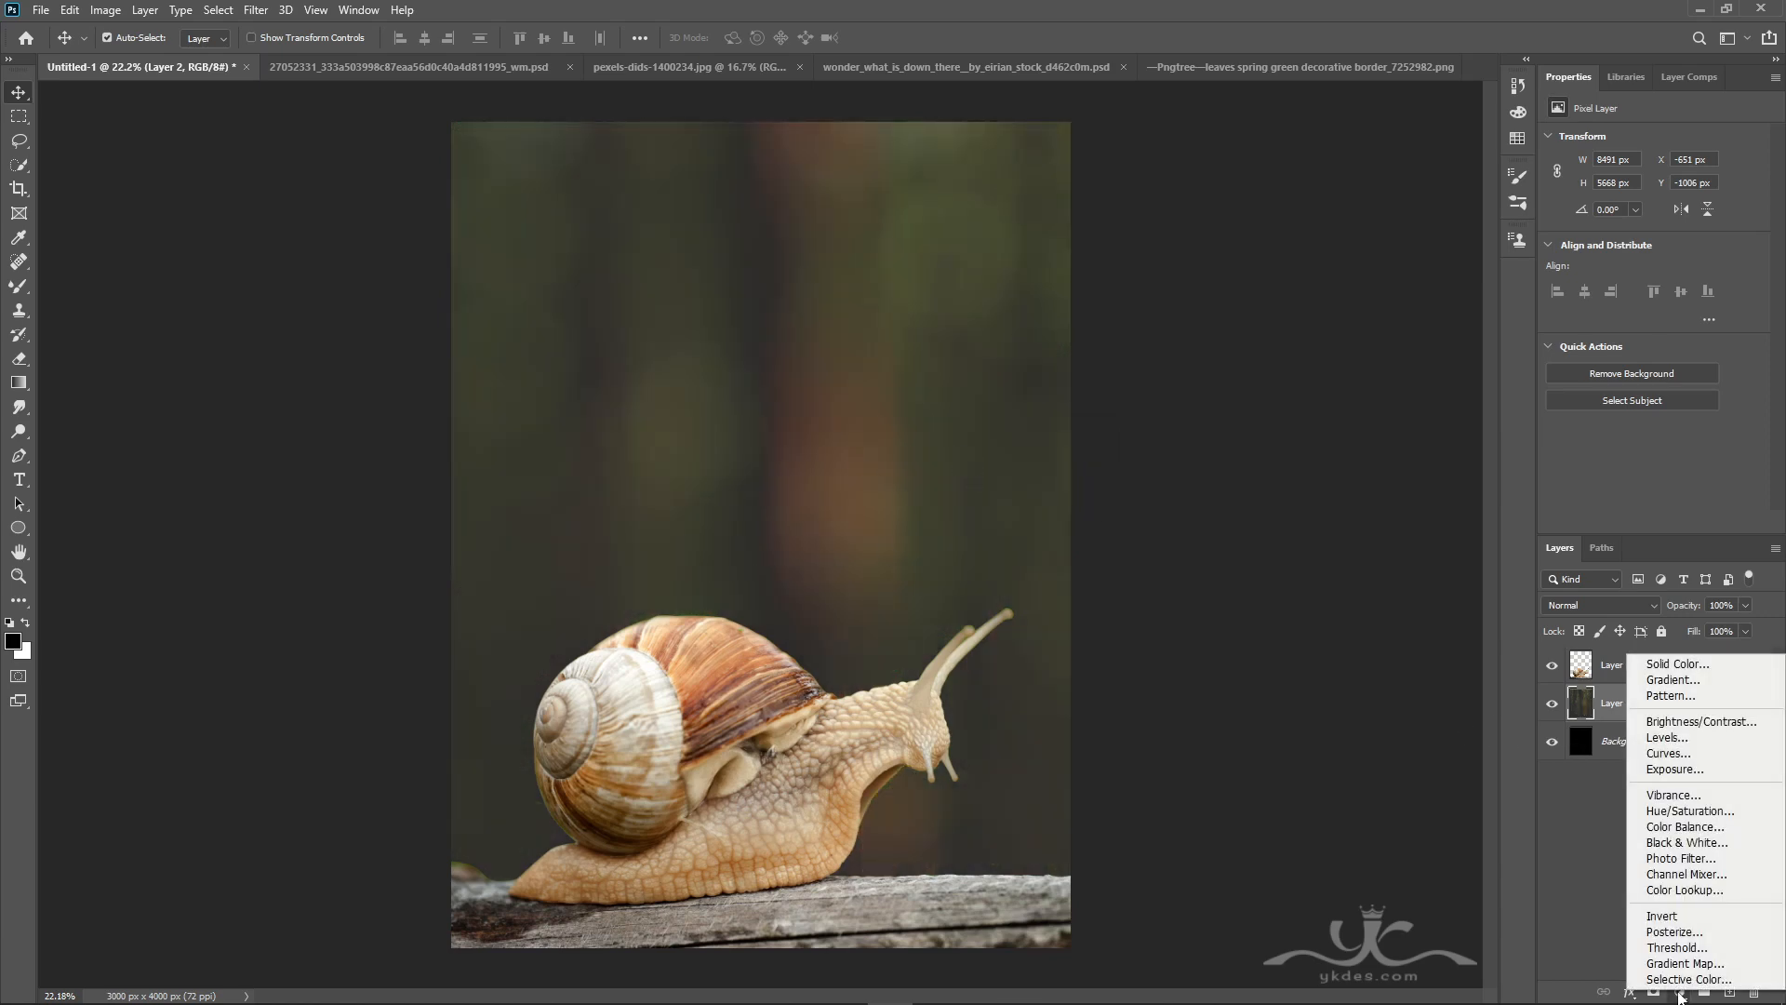
left_click(1674, 770)
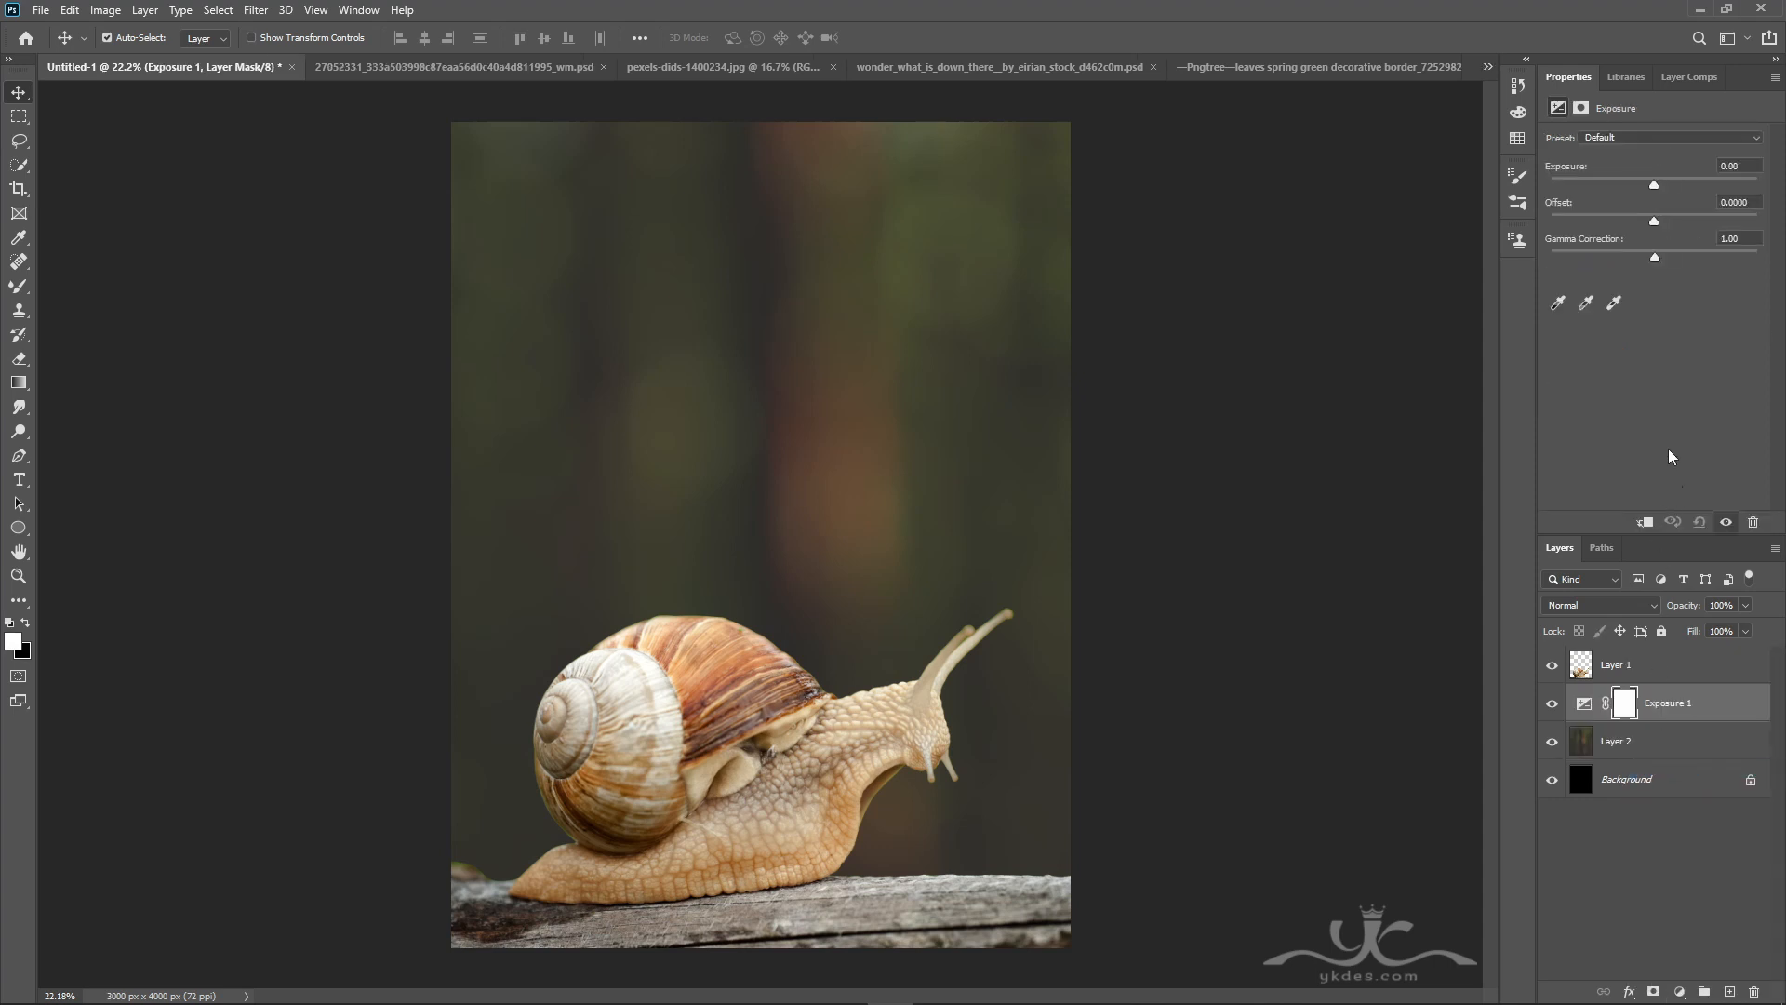
left_click_drag(1653, 186, 1663, 184)
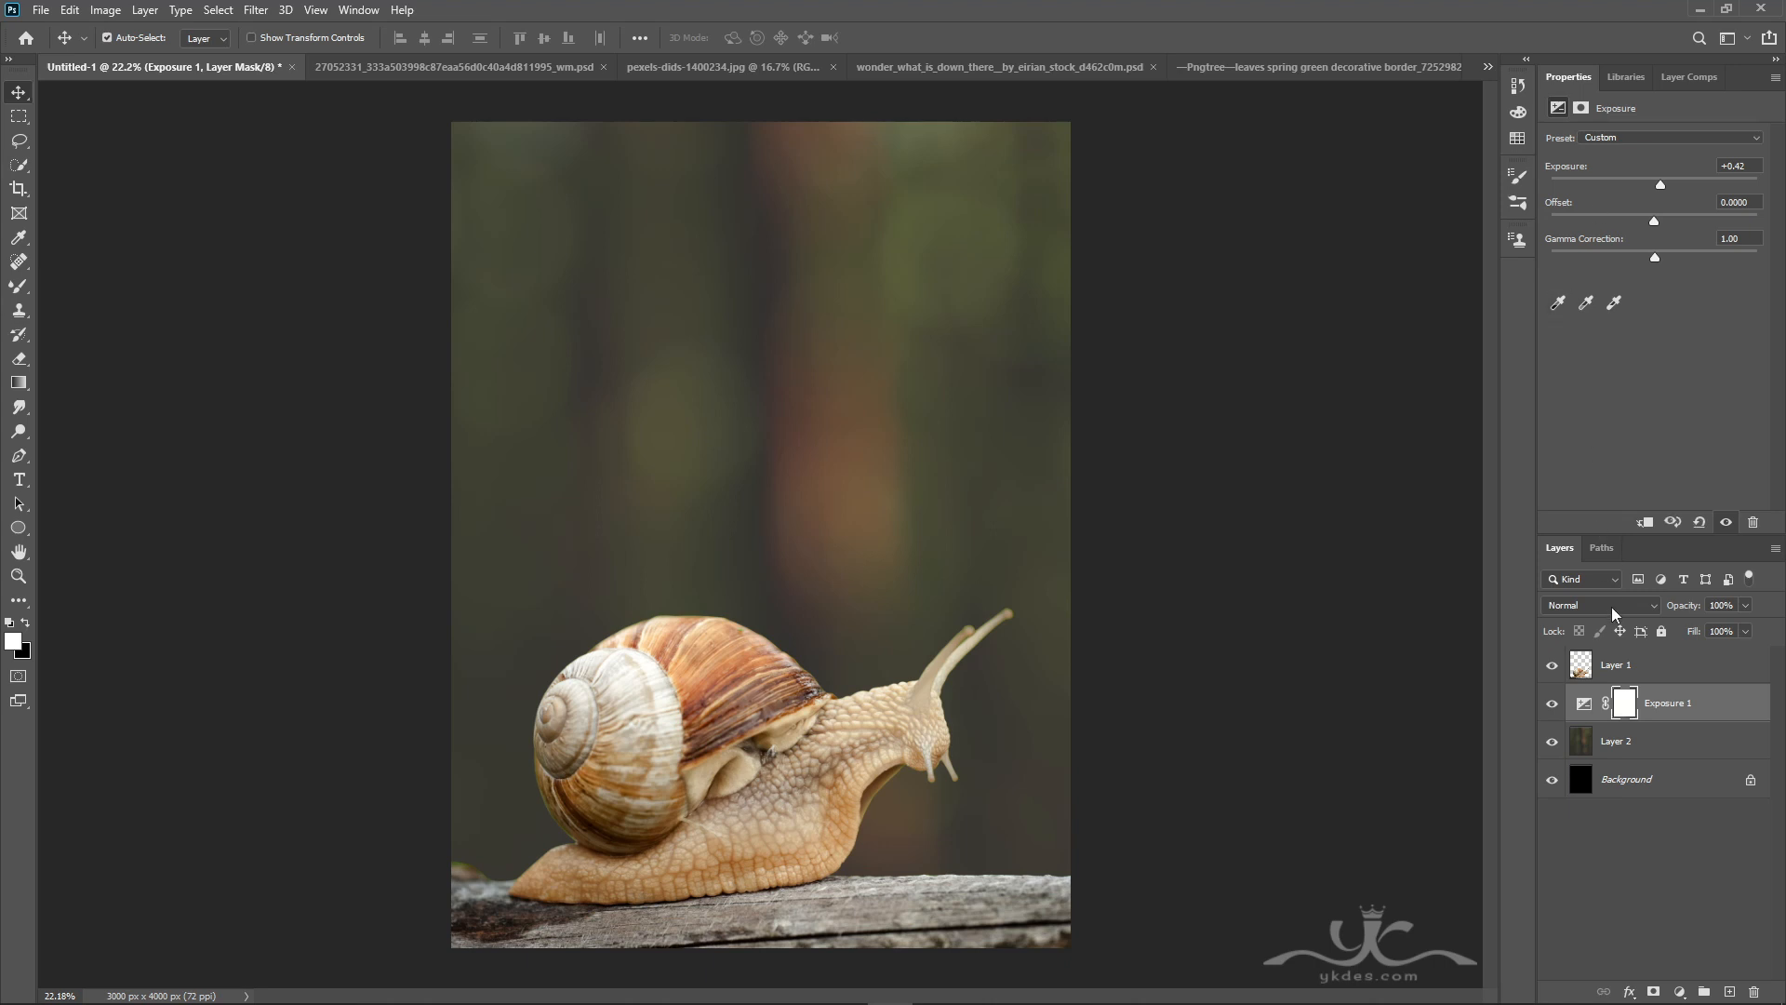
- Add a Gradient Fill layer beneath the snail layer using the black Color to Transparent gradient
left_click(1730, 993)
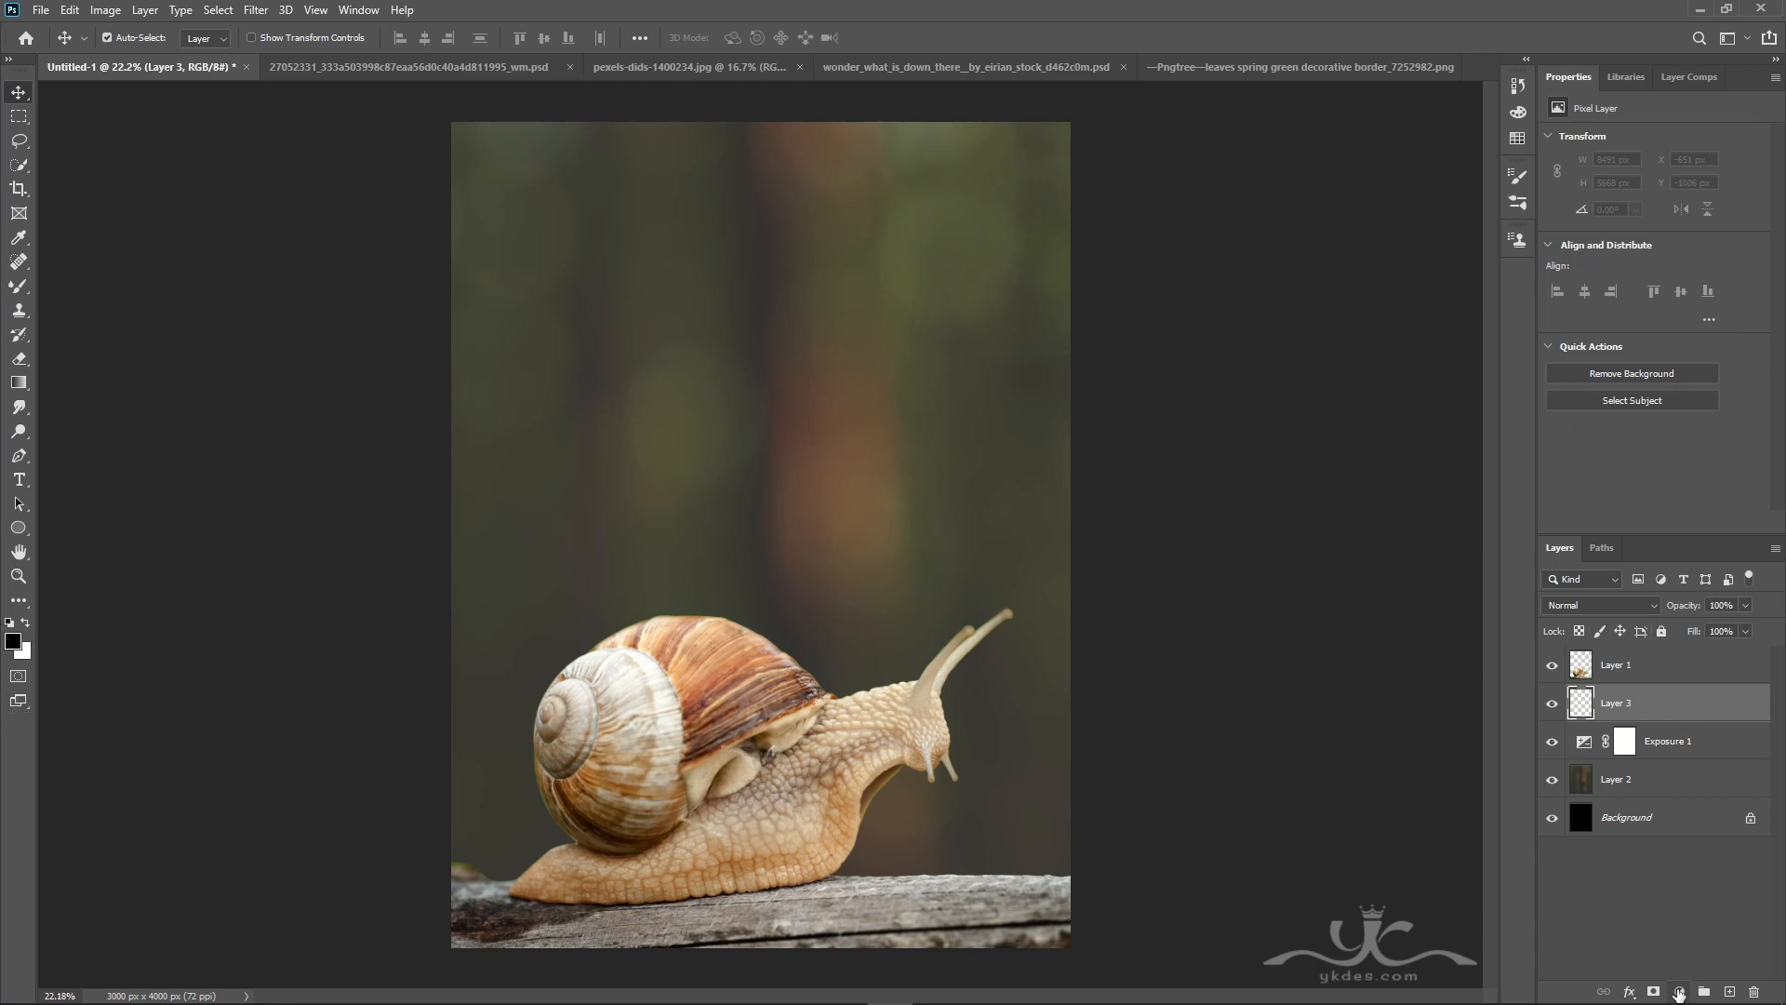
left_click(1678, 993)
left_click(1670, 688)
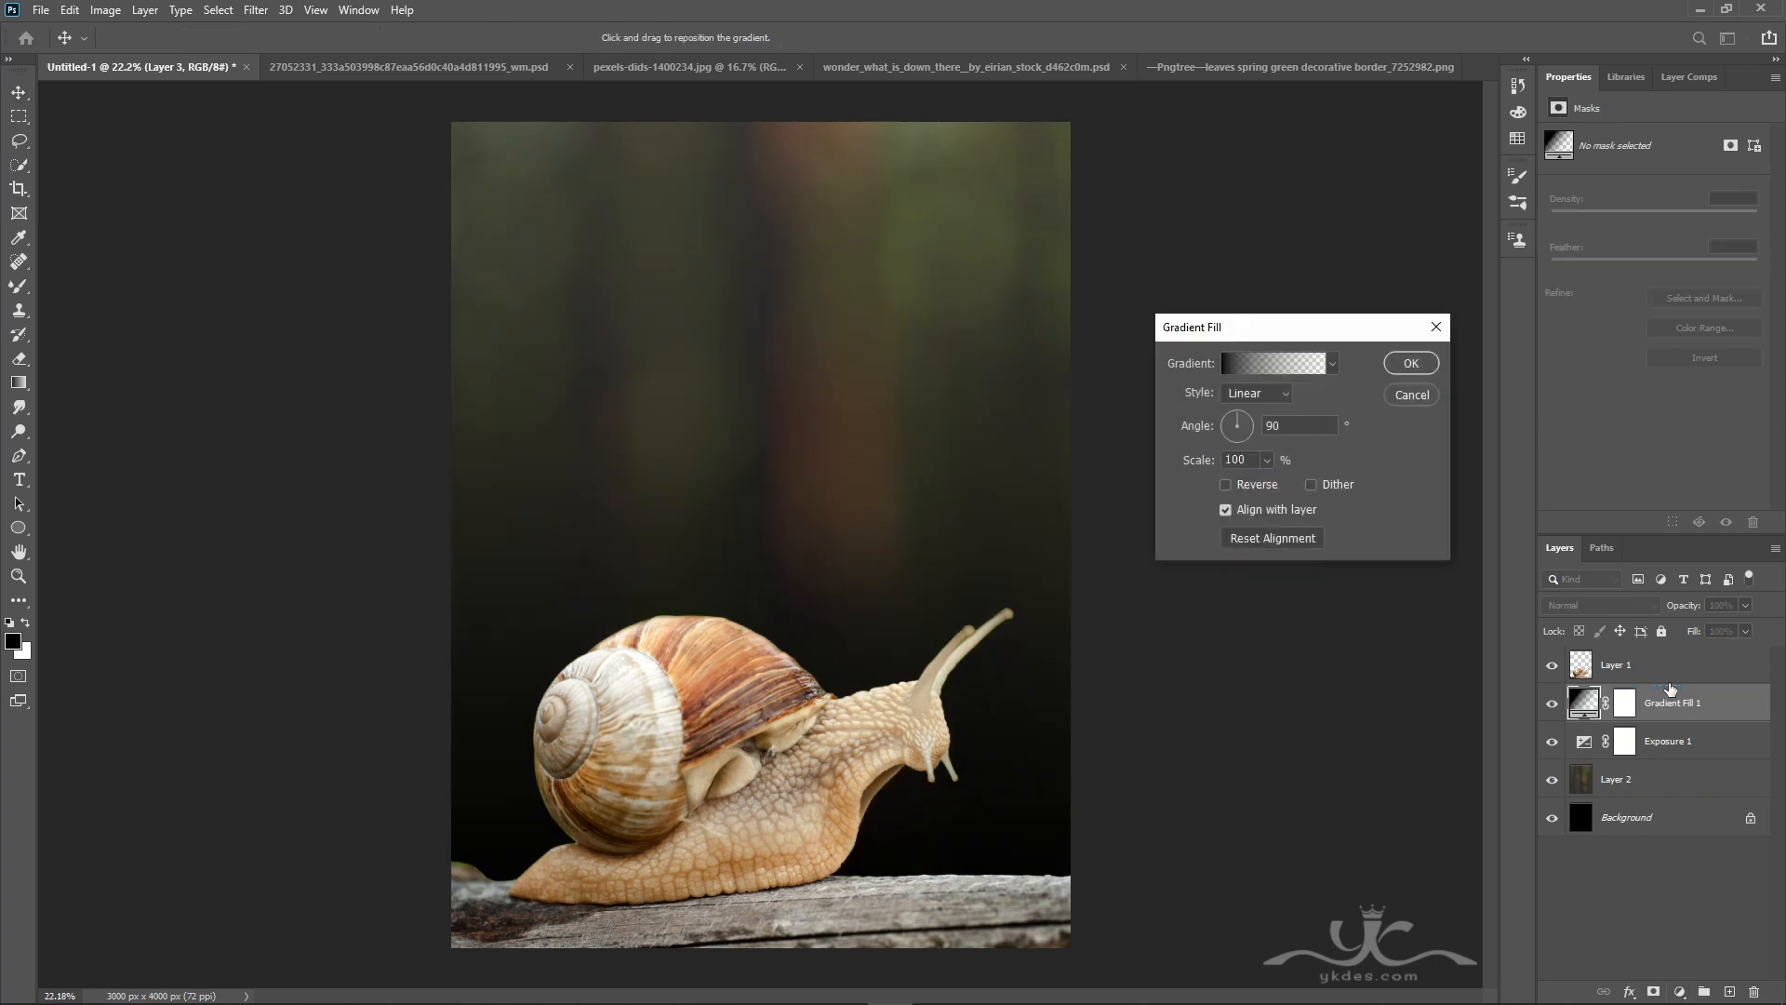
left_click(1246, 363)
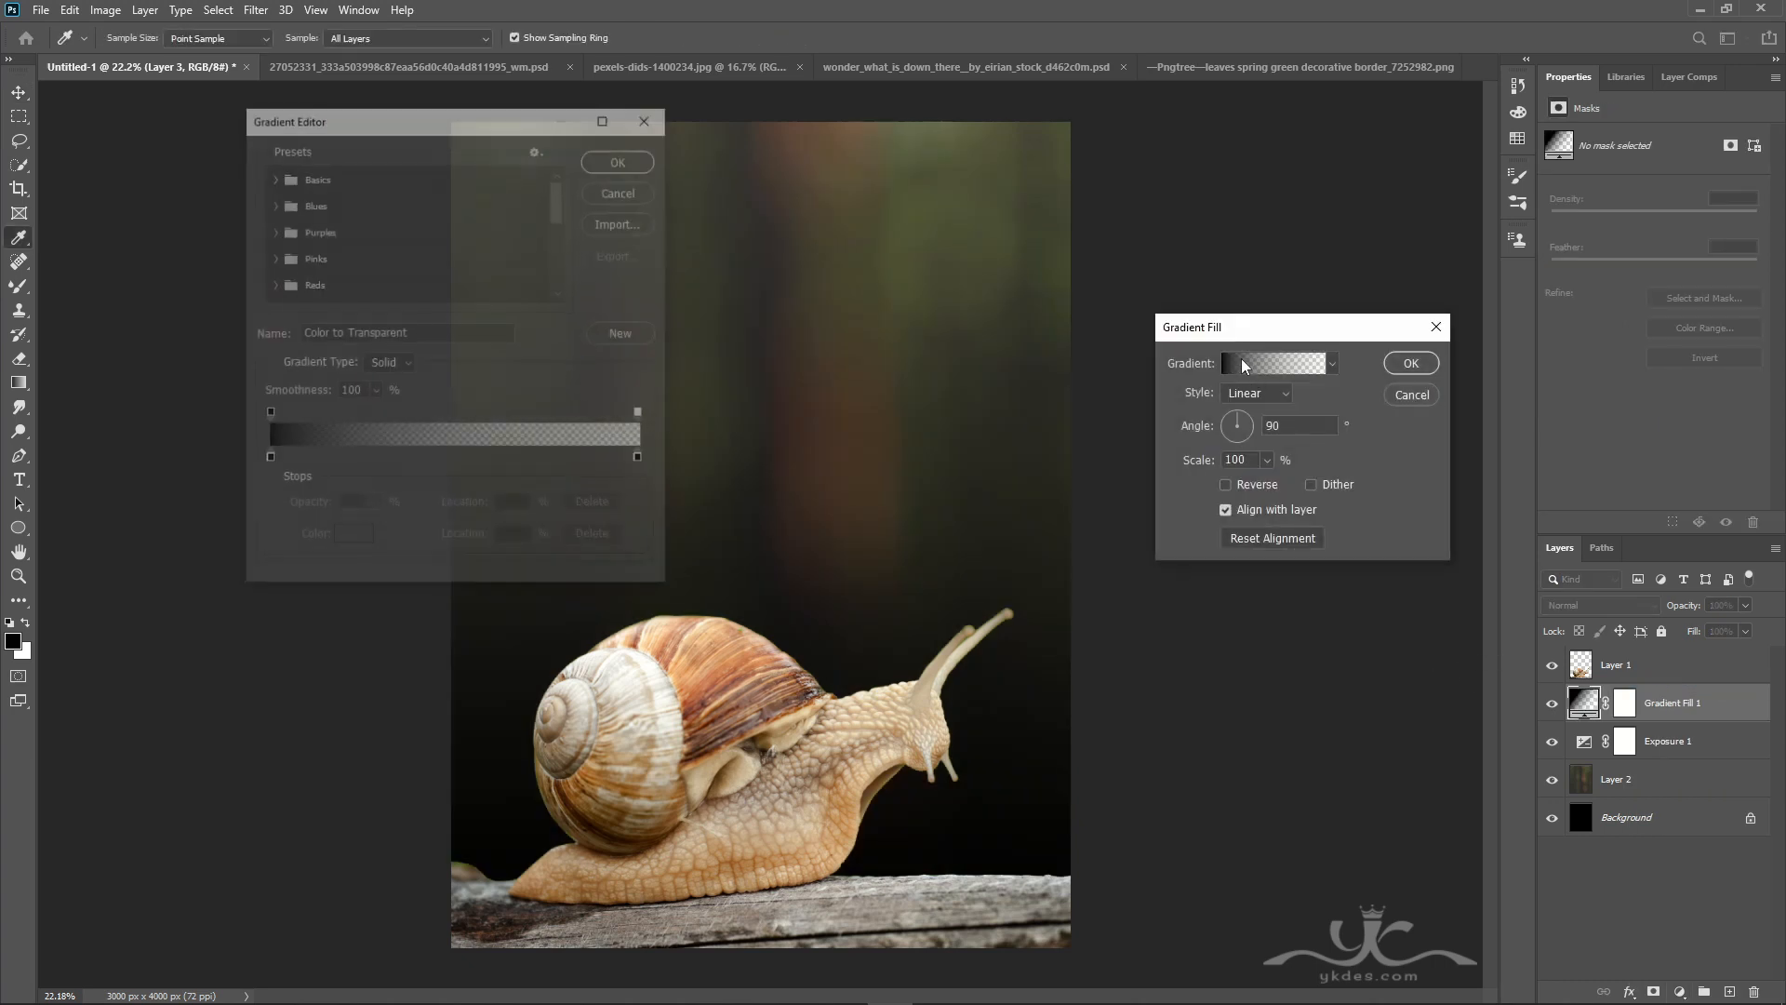
left_click(272, 176)
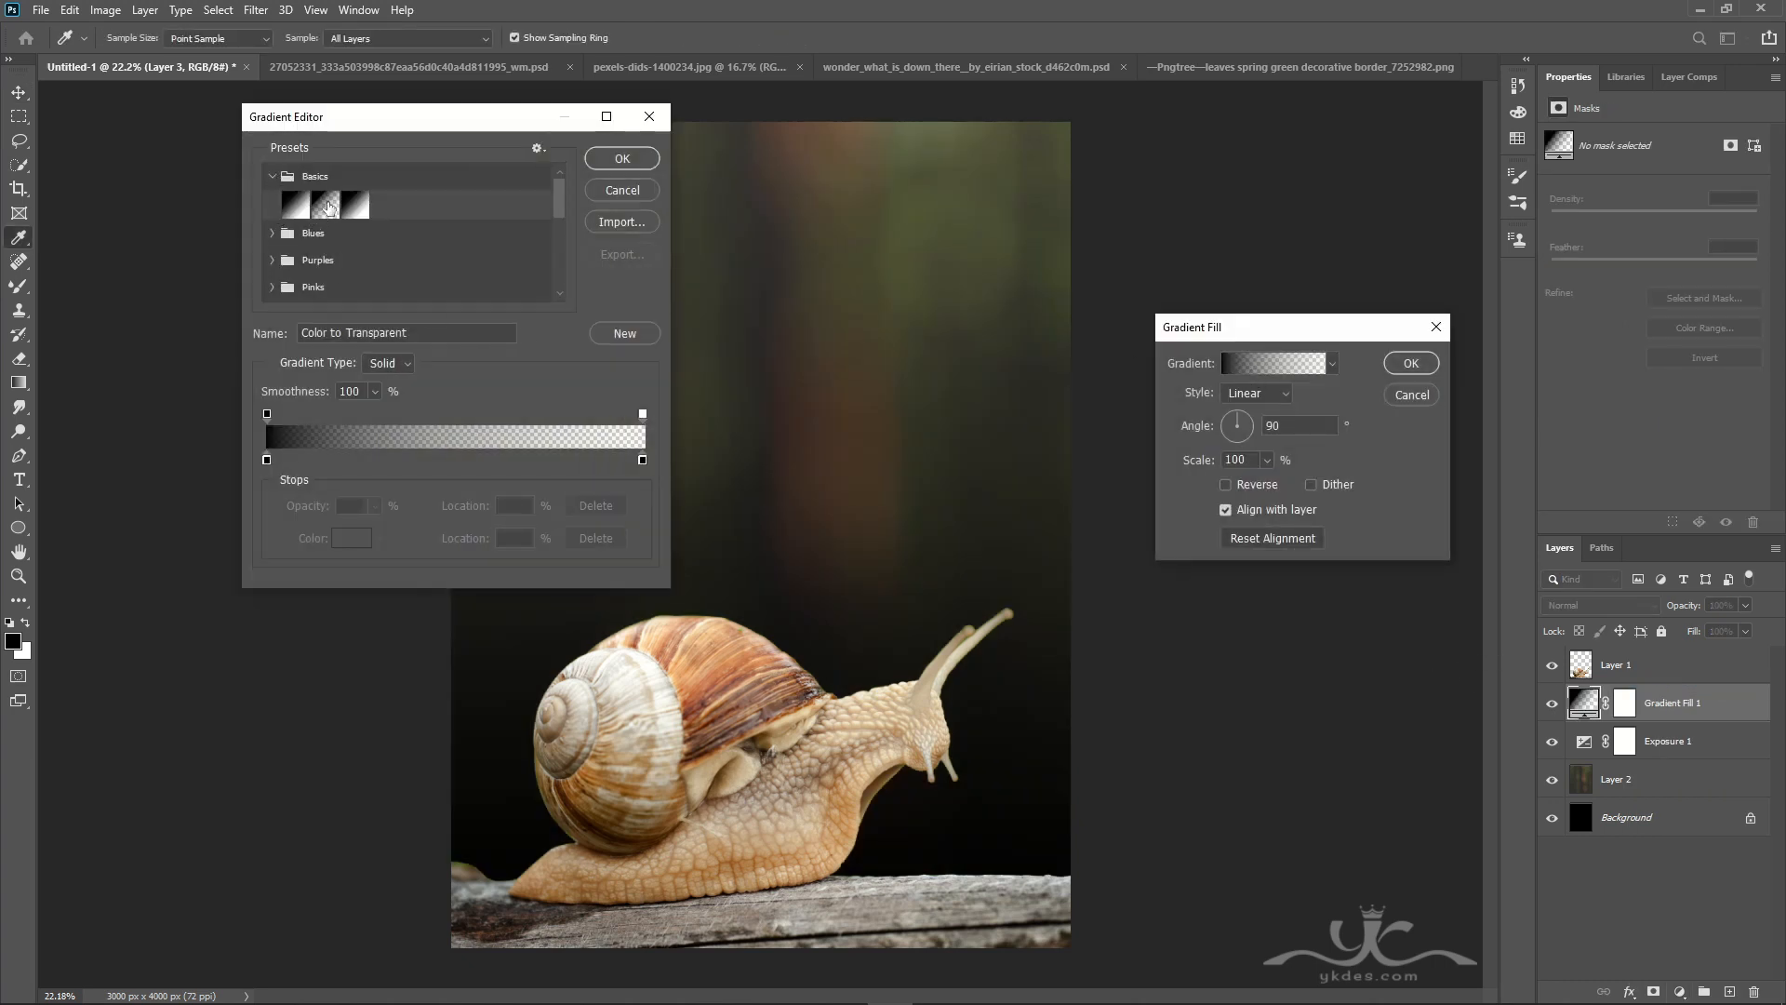
left_click(622, 158)
- Make the gradient fill a reversed radial vignette at 407% scale, and compare the background with and without it
left_click(1247, 394)
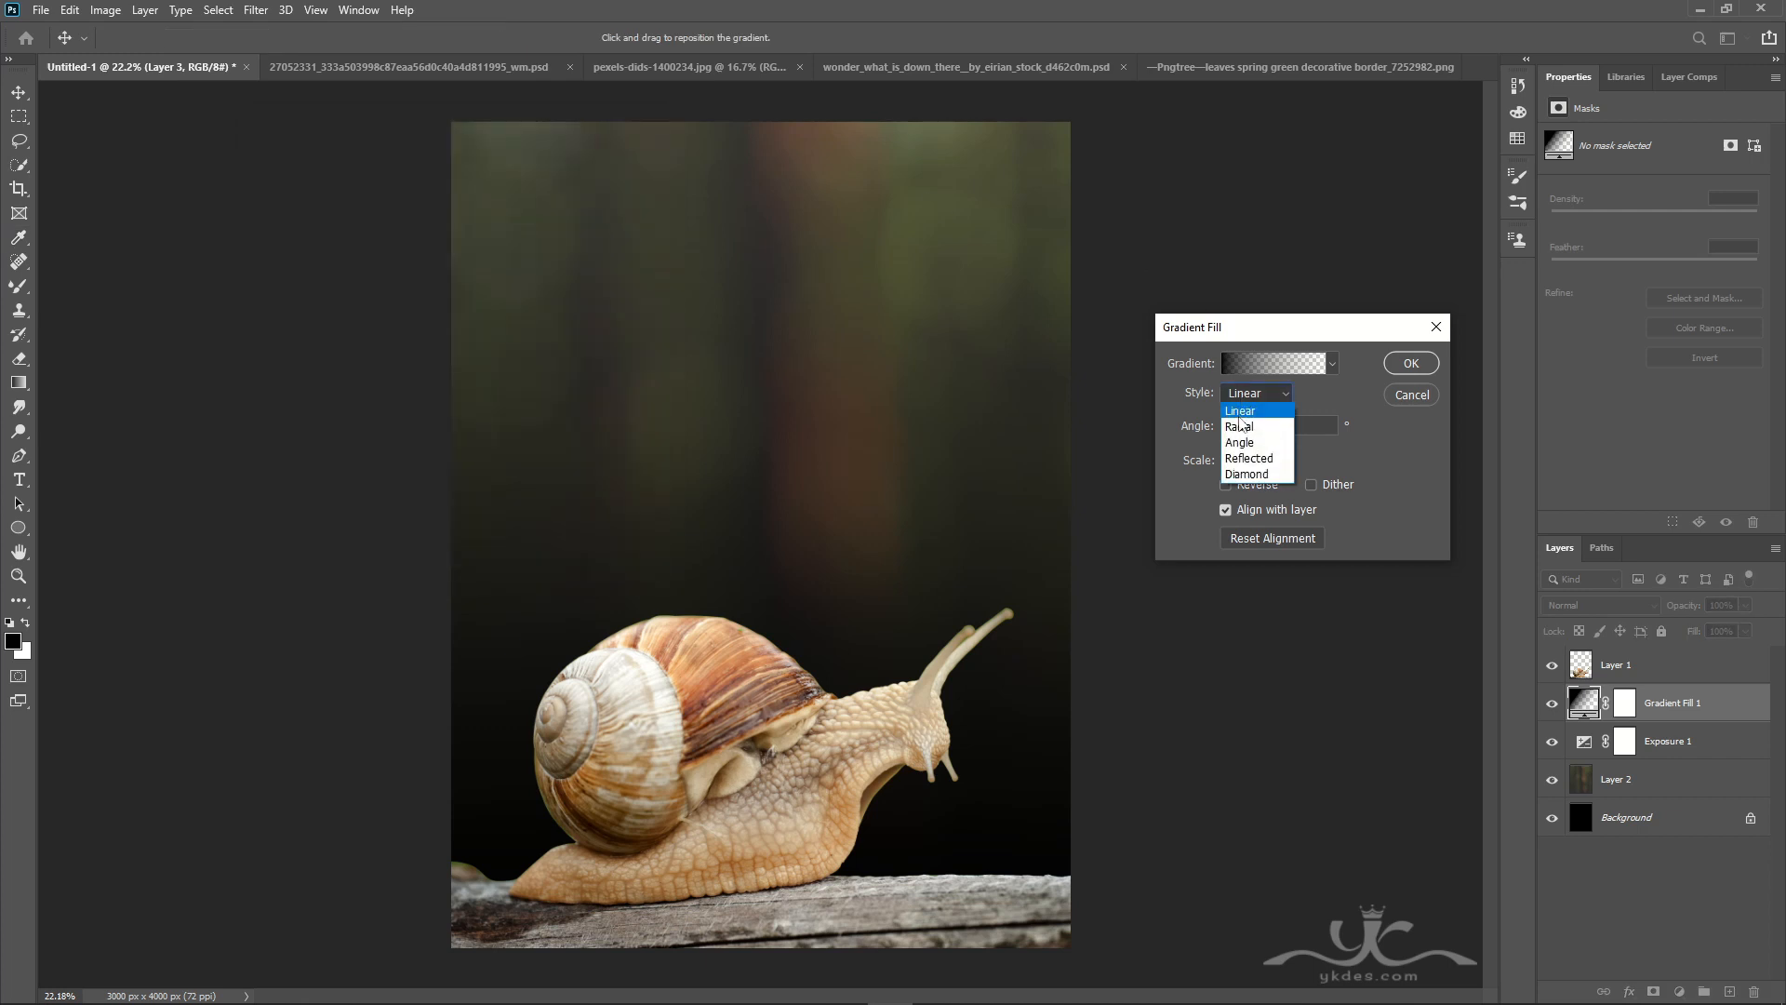
left_click(1240, 426)
left_click(1224, 484)
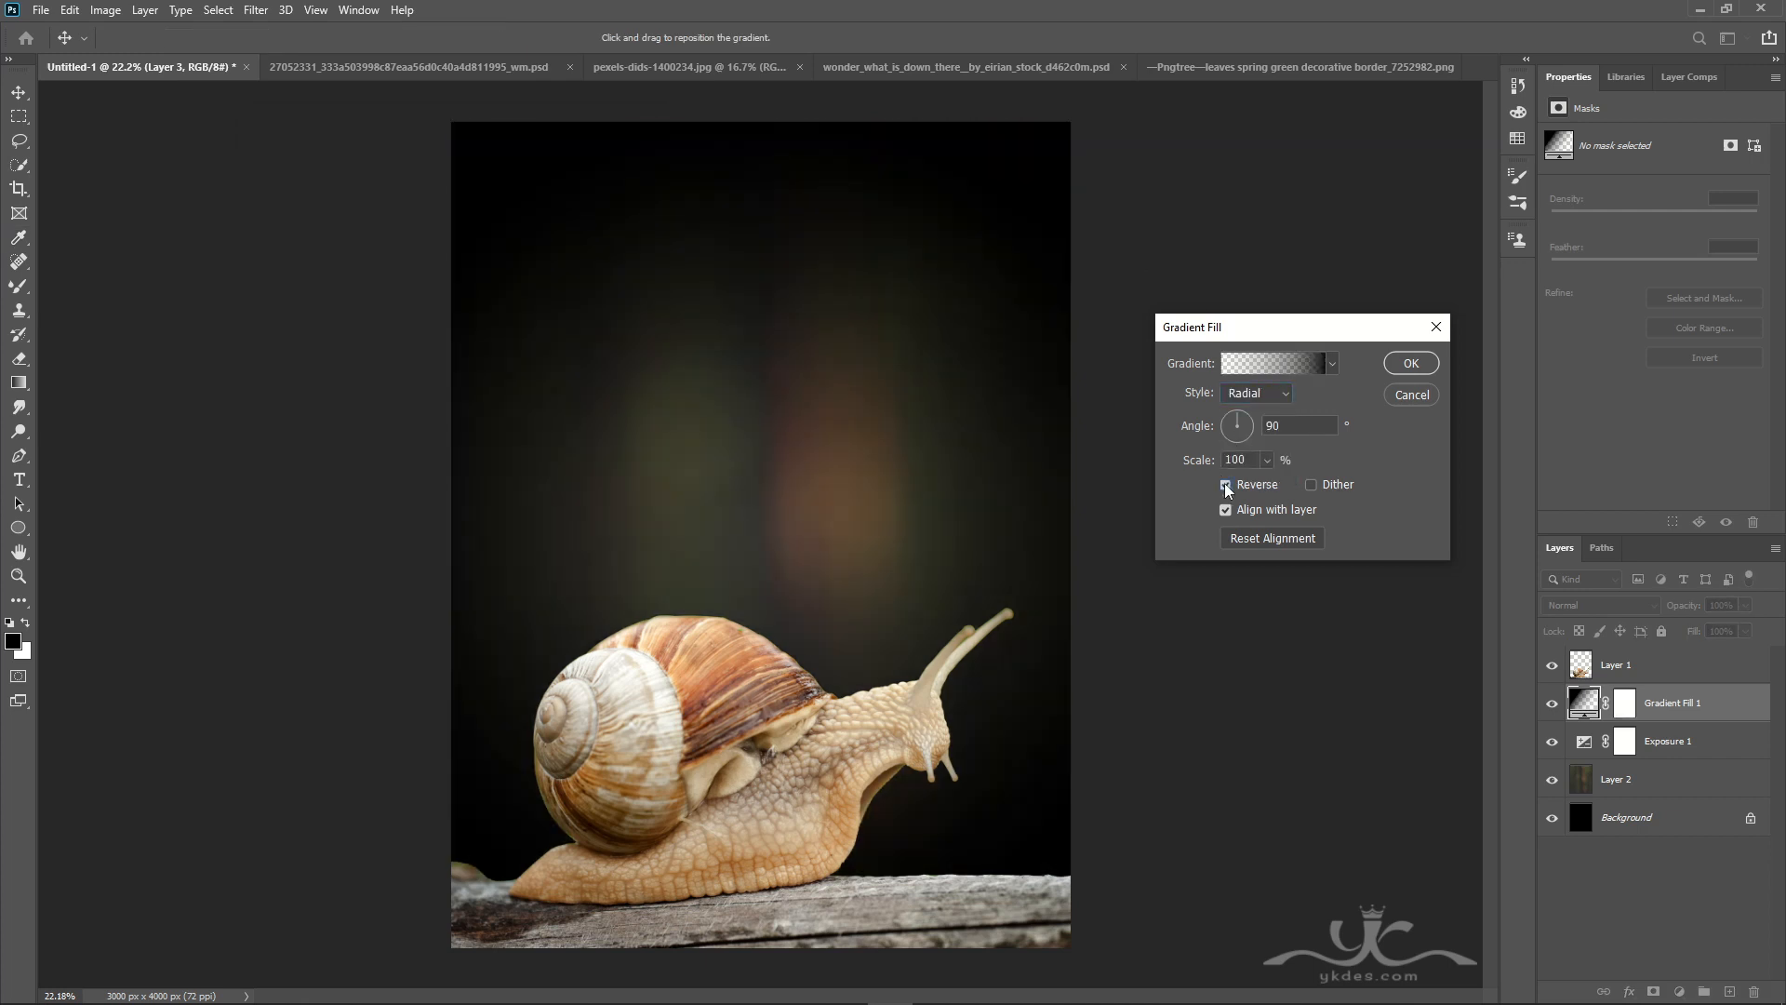
left_click(1266, 460)
left_click_drag(1265, 478, 1292, 481)
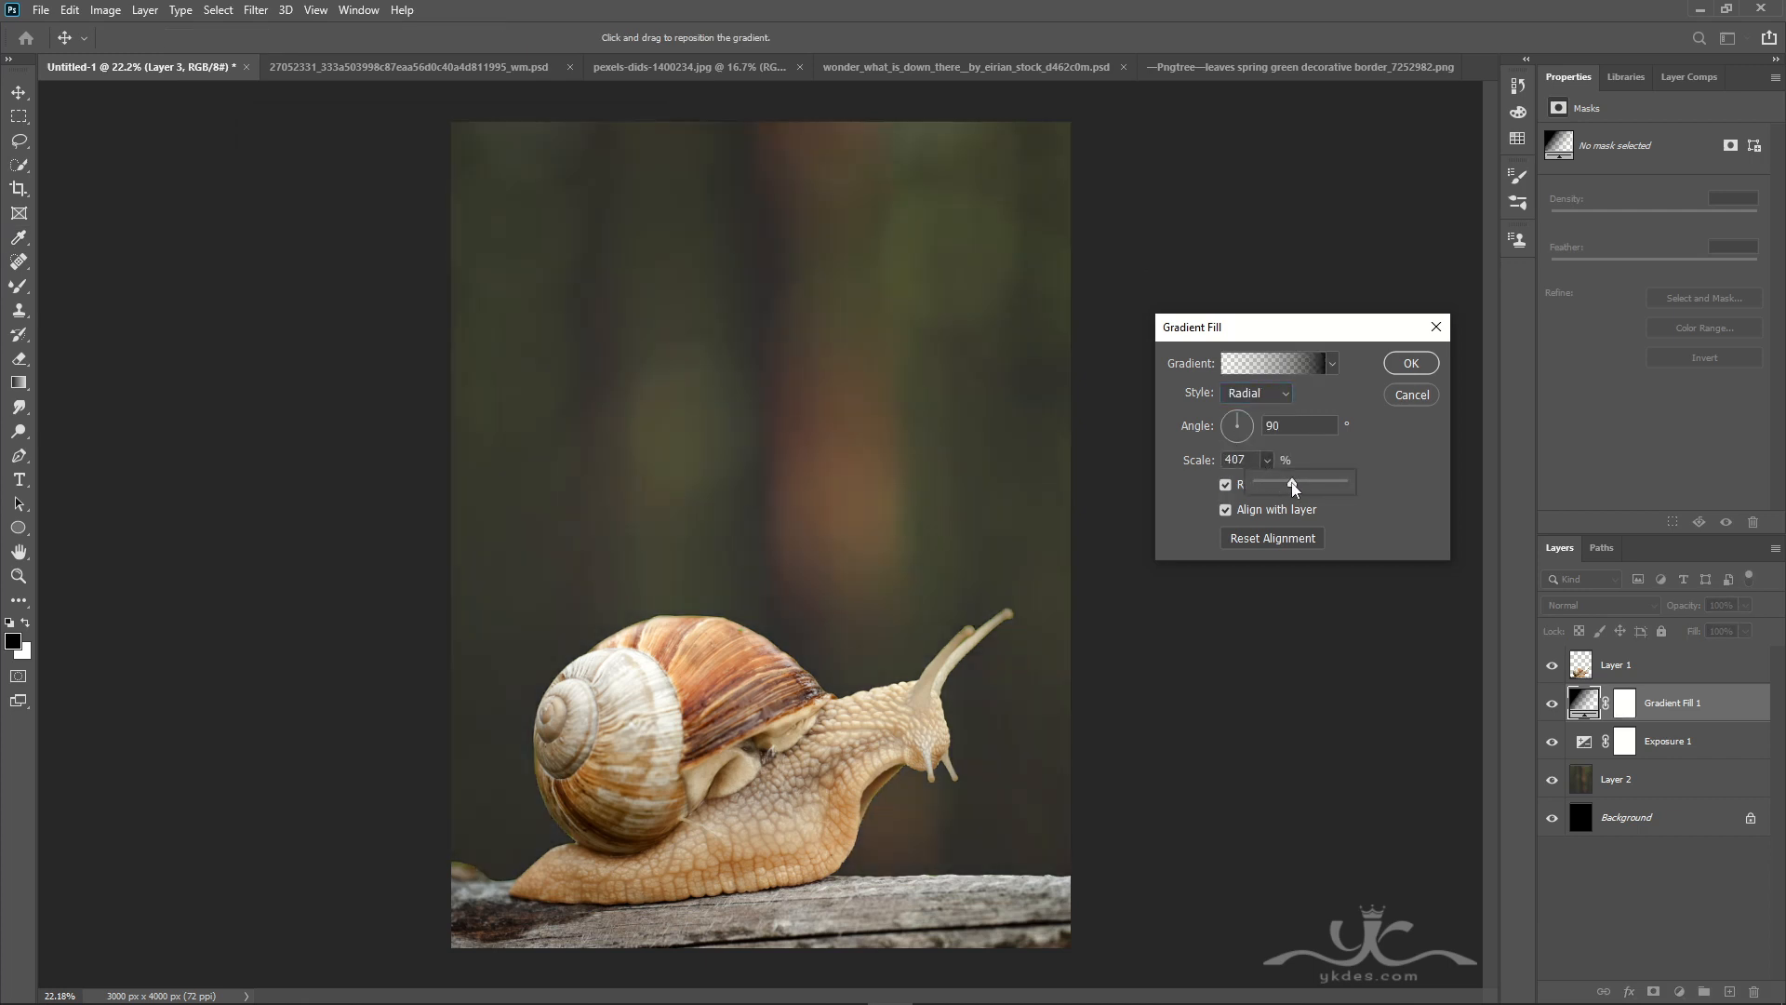
left_click(1437, 365)
left_click(1552, 703)
left_click(1551, 704)
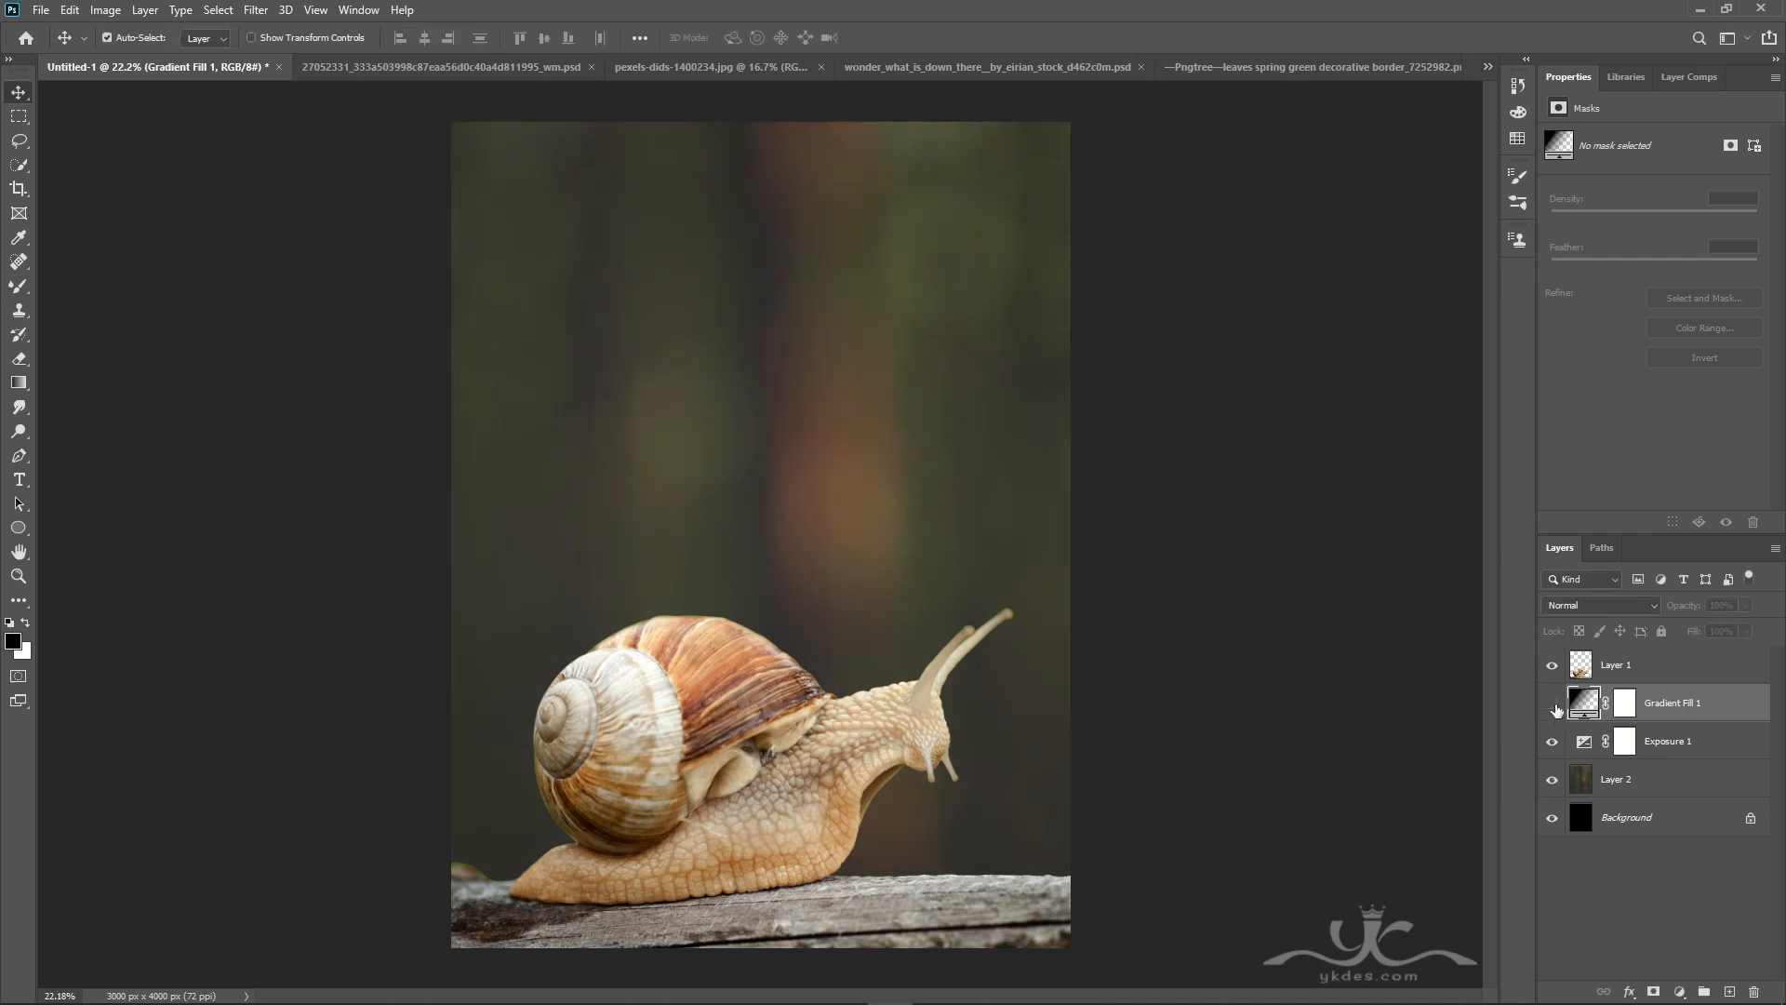
left_click(1551, 703)
left_click(1552, 703)
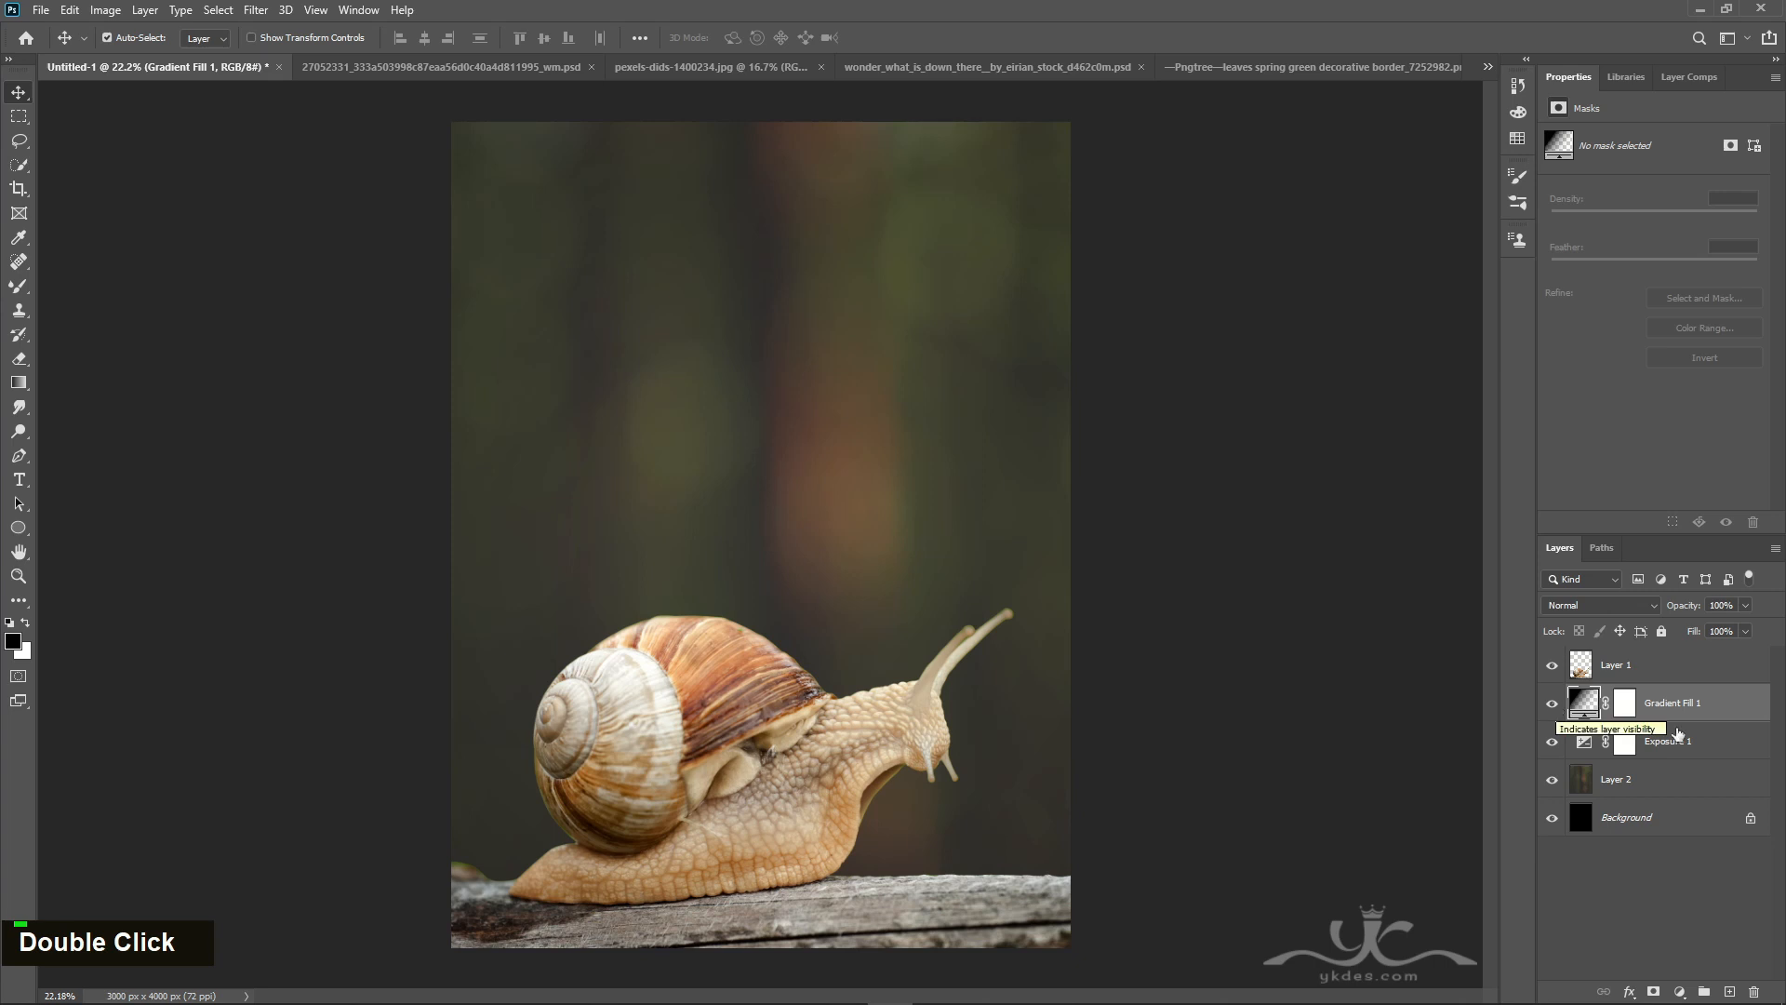
- Apply Camera Raw to the snail layer: texture +69, clarity +18, blacks +24, whites -28, shadows +23 and highlights -27
left_click(1672, 667)
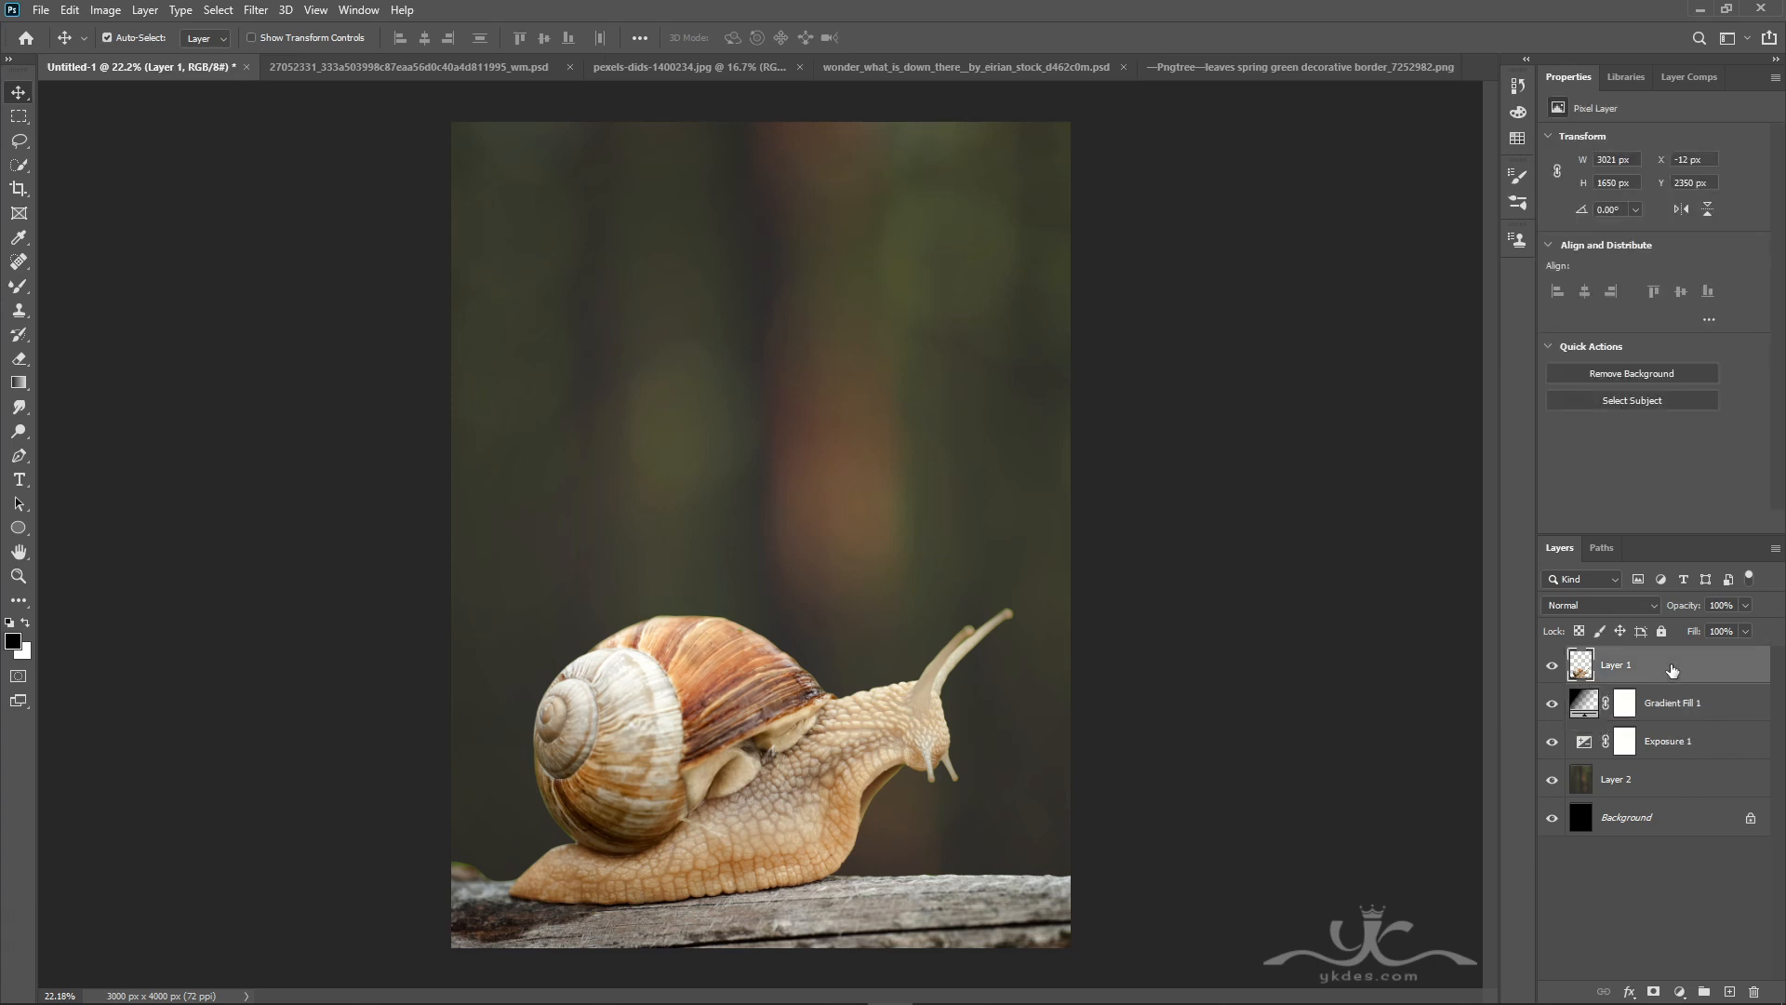
left_click(255, 11)
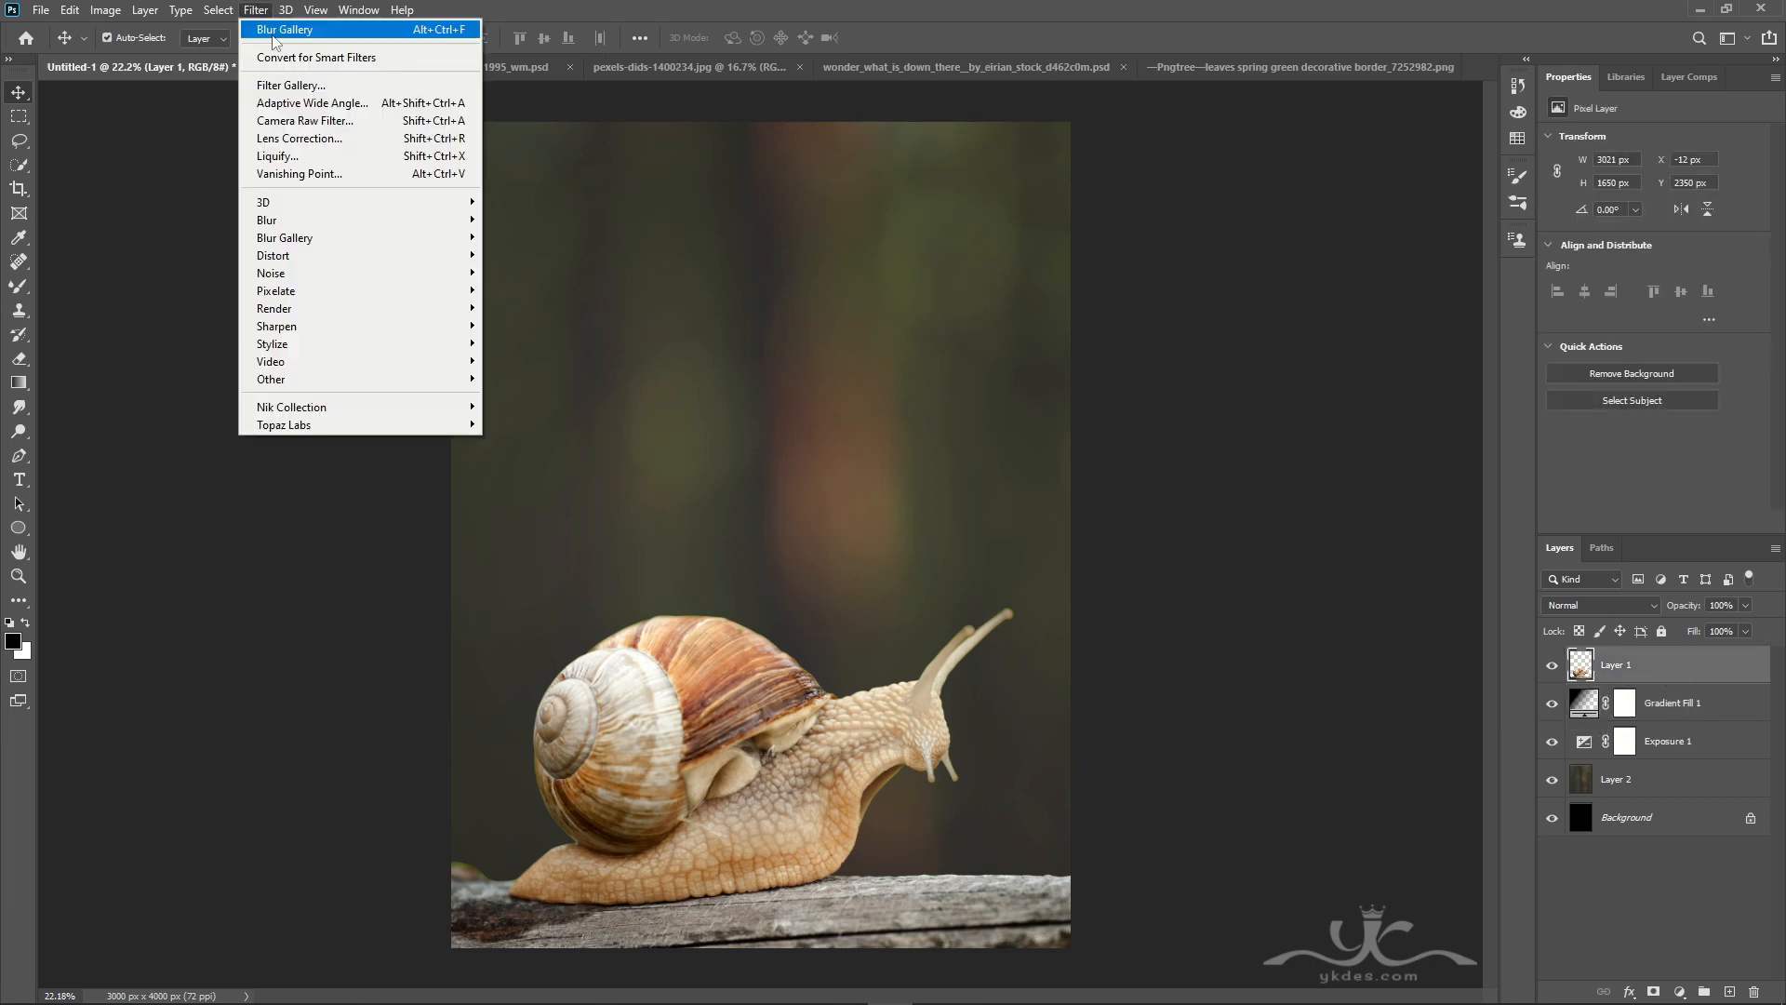
key("Escape")
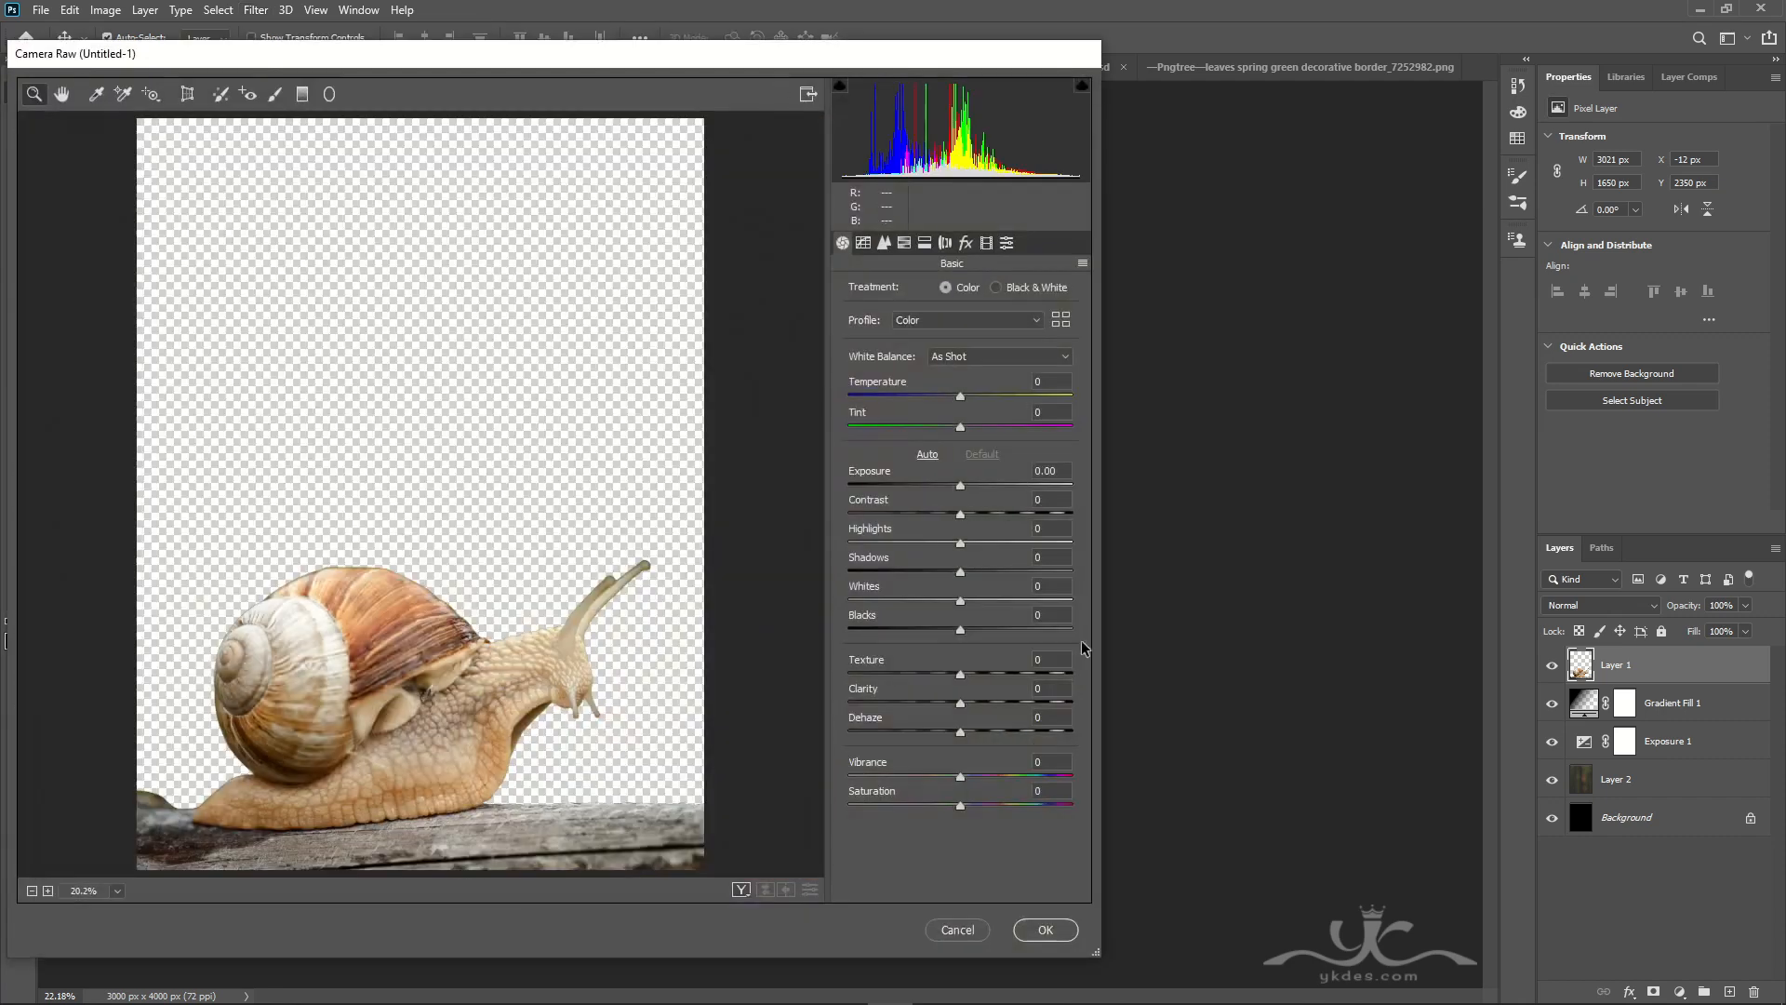
left_click_drag(959, 673, 978, 705)
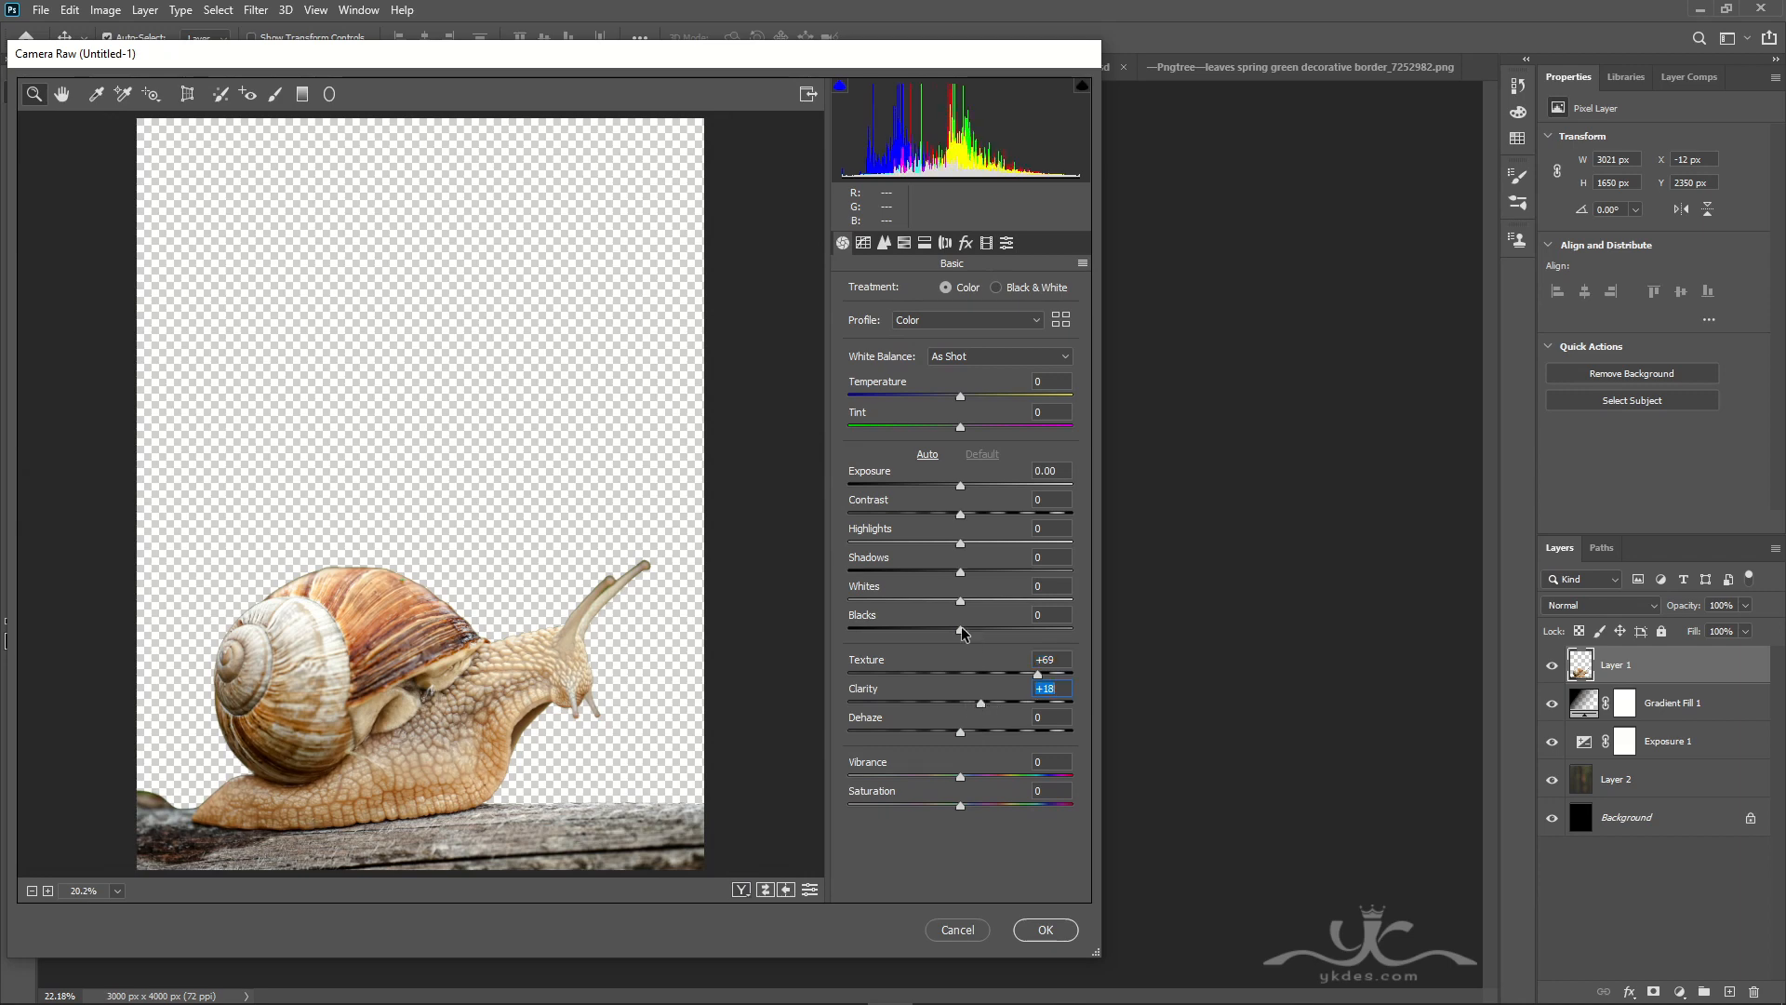
left_click_drag(962, 628, 931, 544)
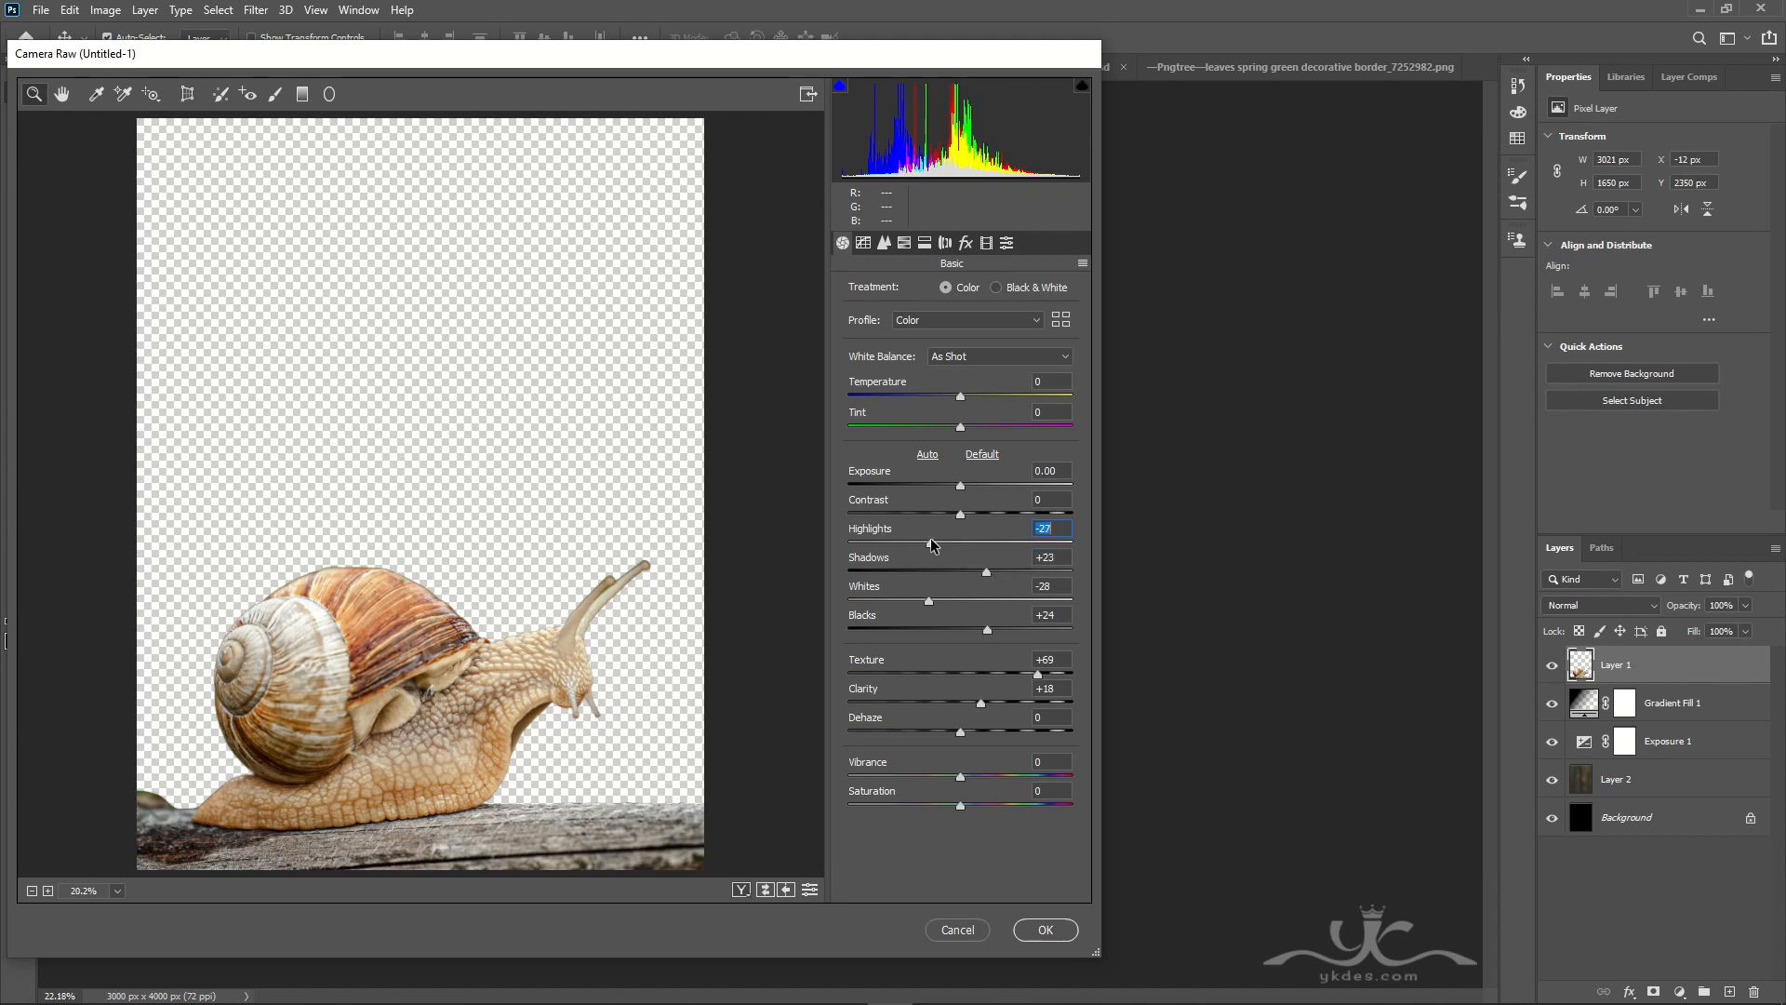
left_click(1046, 928)
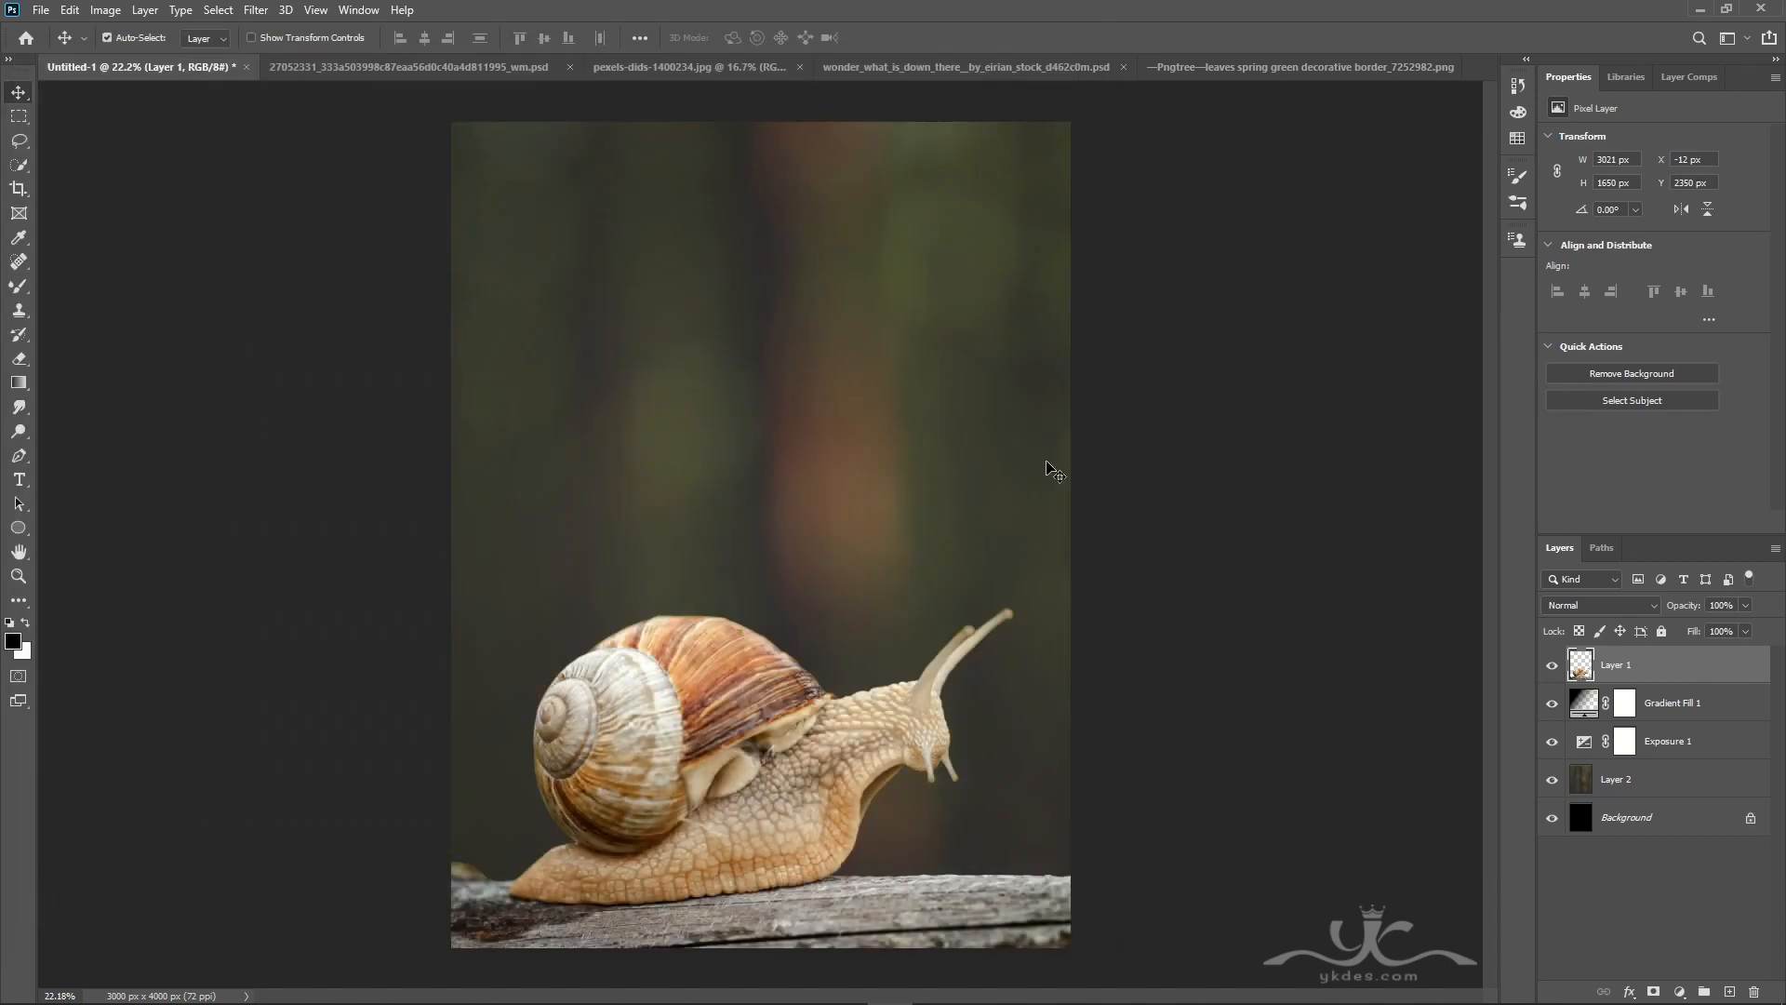
- Add a Hue/Saturation adjustment clipped to the snail layer with saturation -13 and lightness -9
left_click(1680, 992)
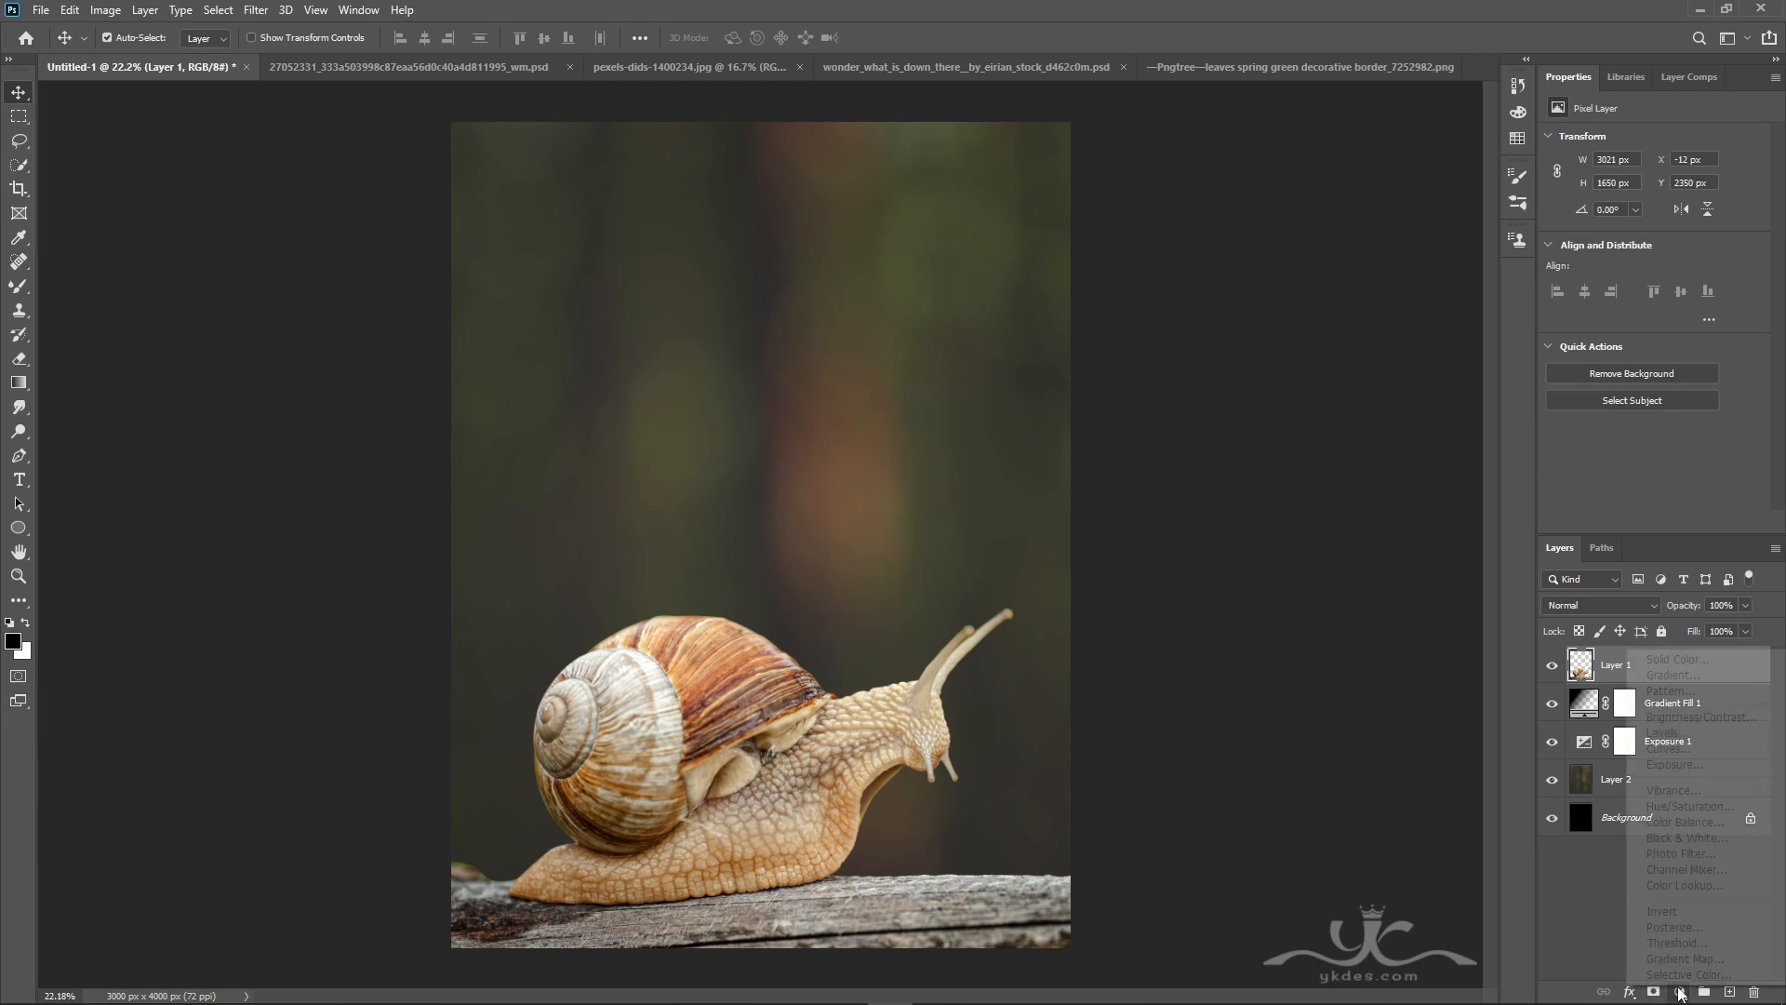
left_click(1700, 802)
left_click(1645, 521)
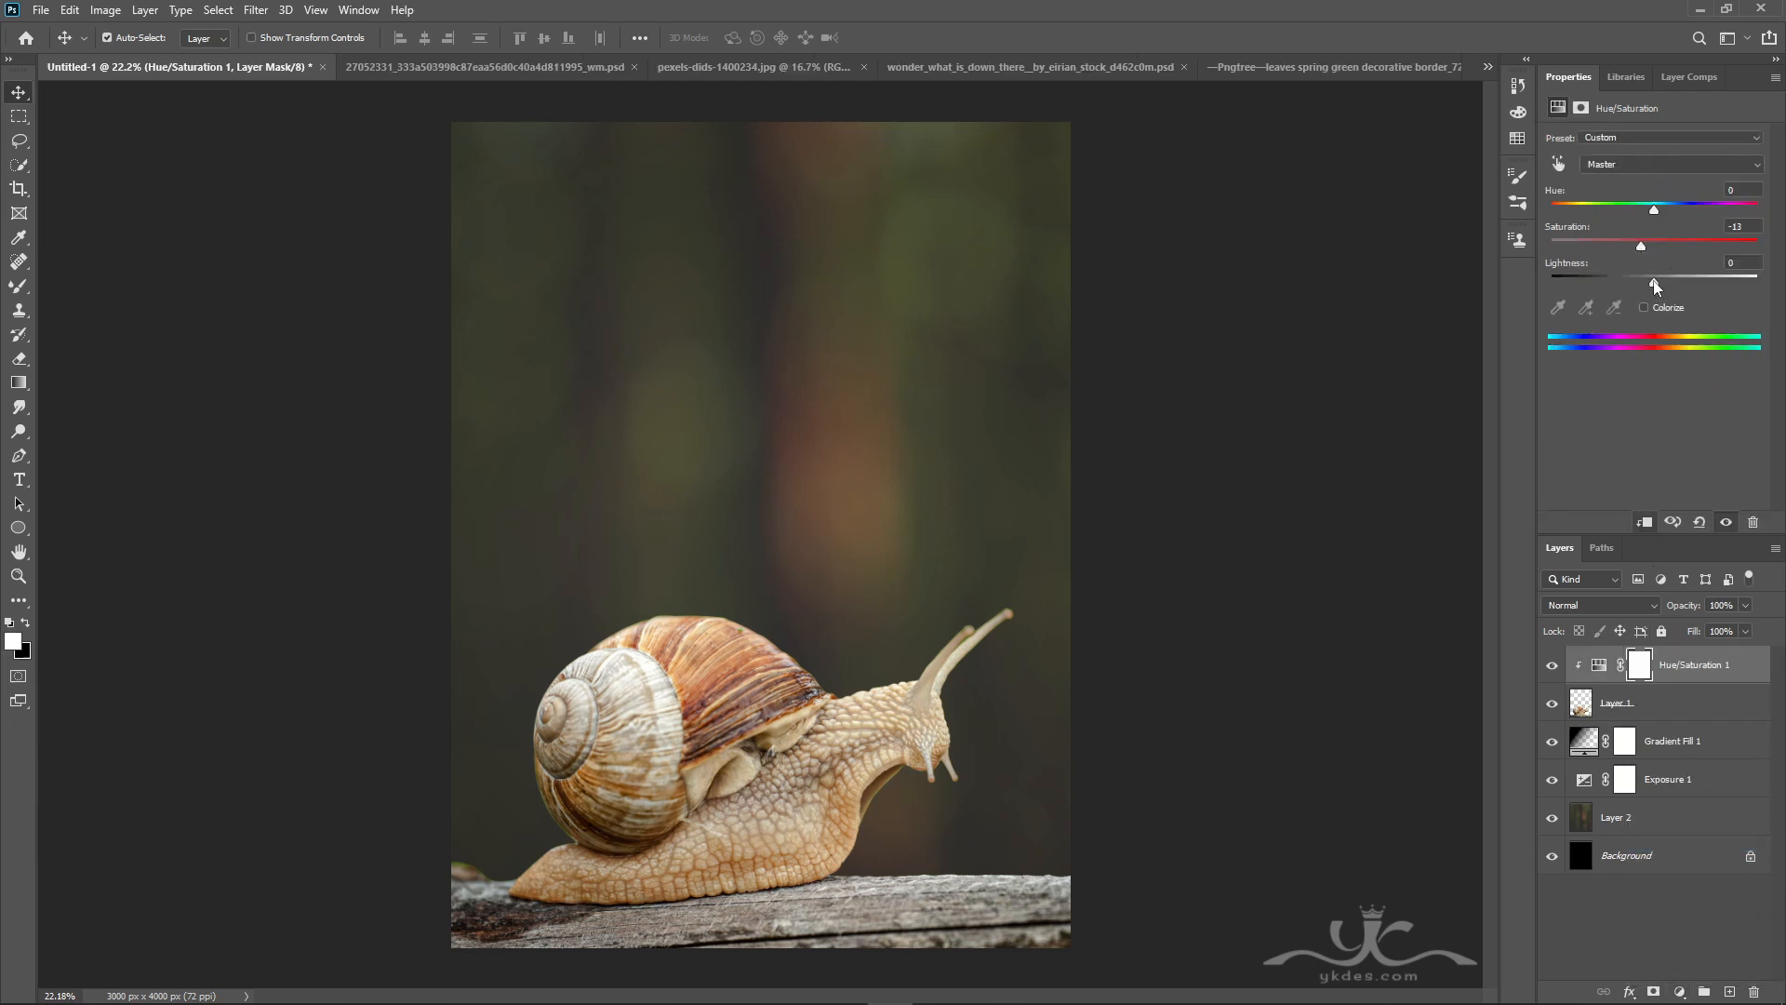
left_click_drag(1654, 283, 1645, 282)
- Add a Brightness/Contrast adjustment clipped to the snail layer with brightness 14 and contrast 32
left_click(1679, 992)
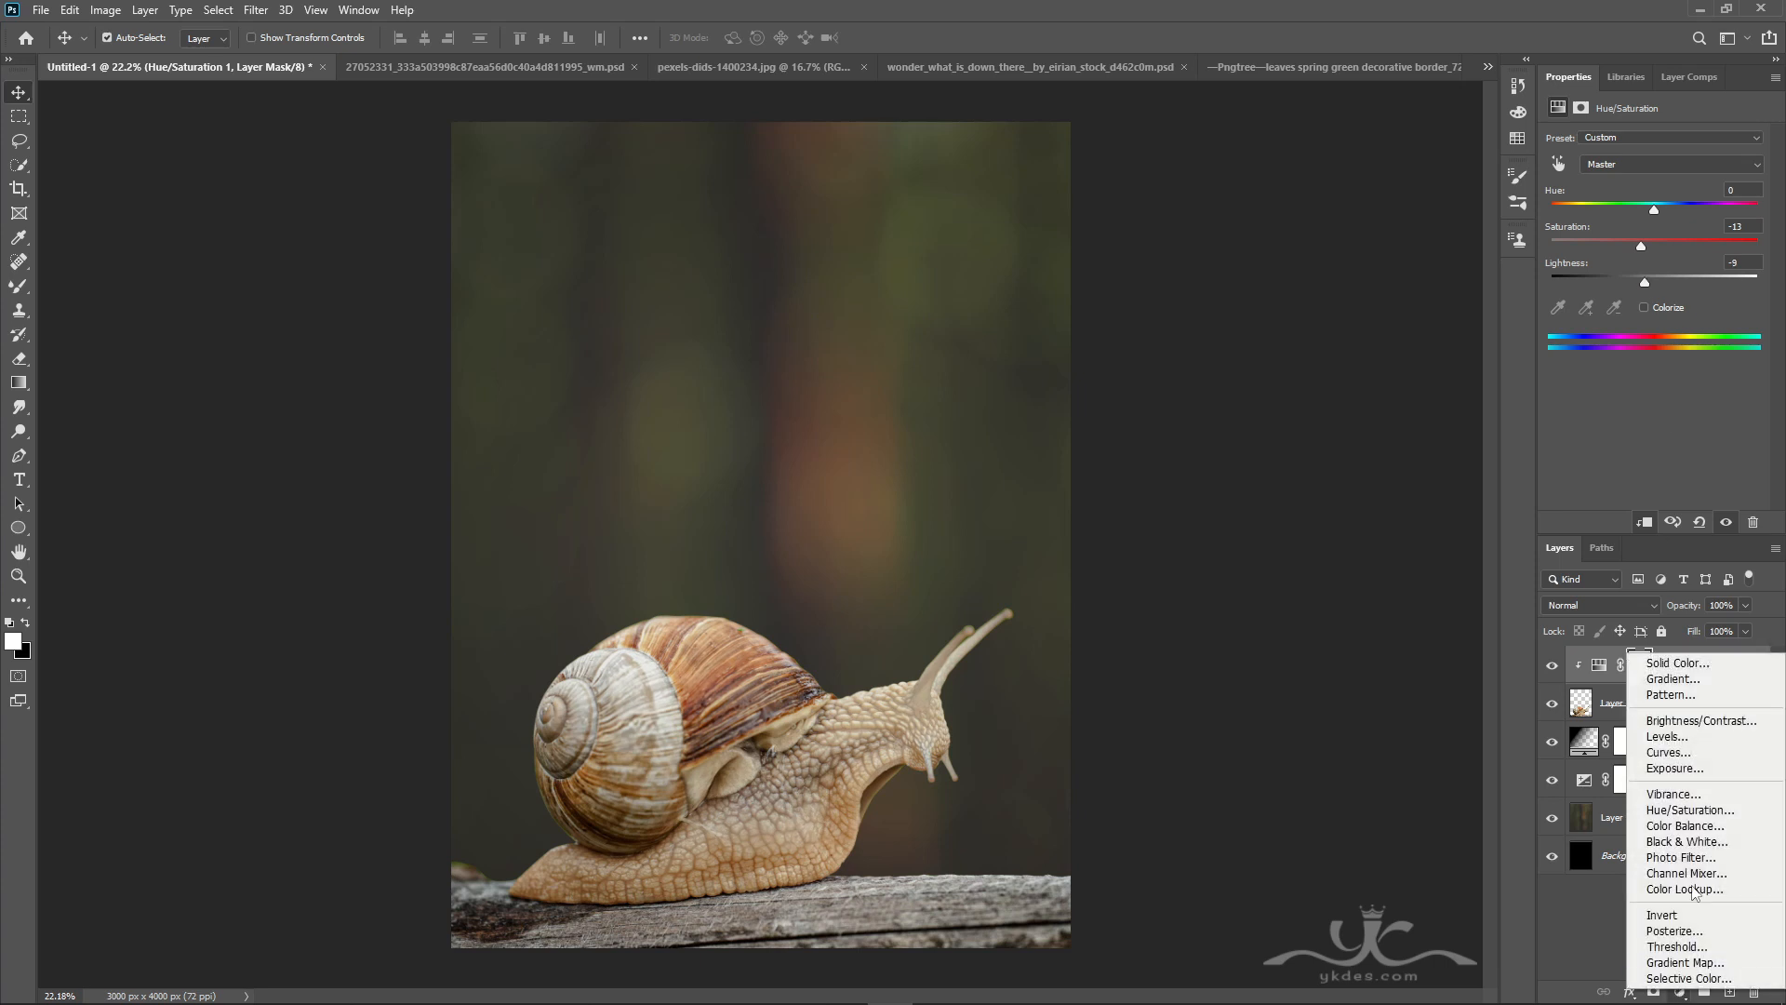
left_click(1691, 724)
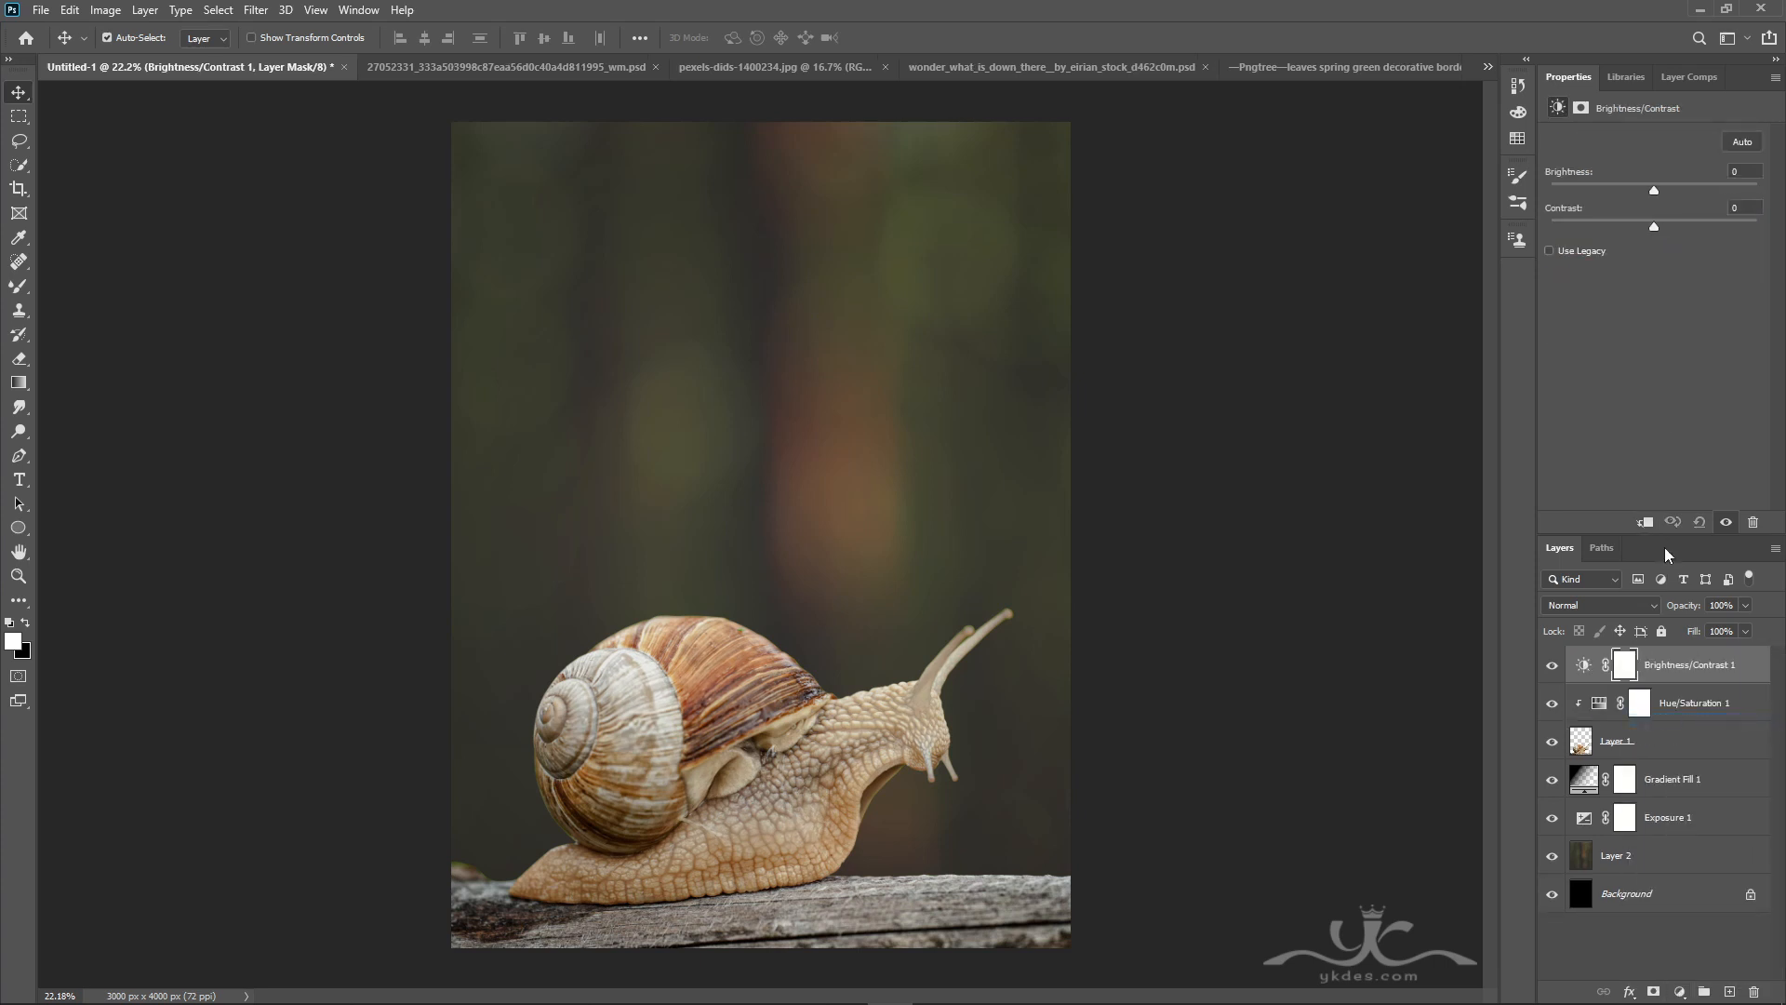
left_click_drag(1654, 190, 1664, 193)
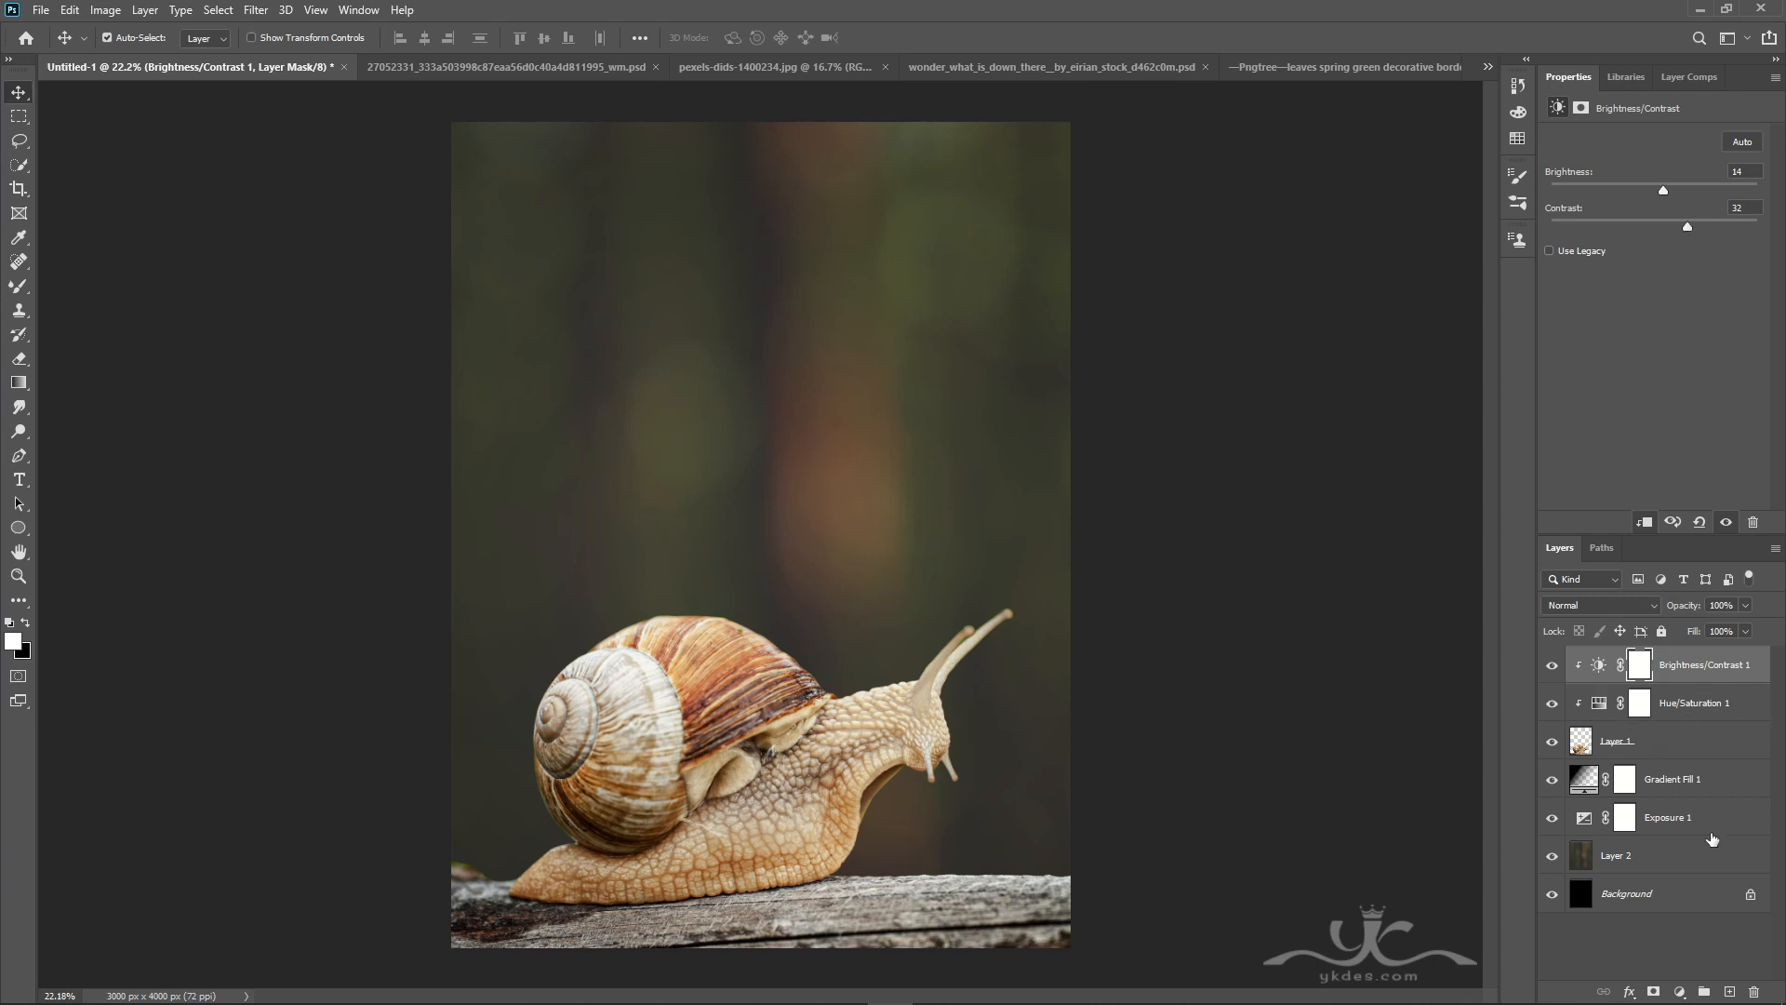
- Add a new clipped layer above the snail's adjustments in Overlay mode and fill it with 50% gray
left_click(1729, 991)
key("d")
left_click(1720, 683, "alt")
left_click(1625, 604)
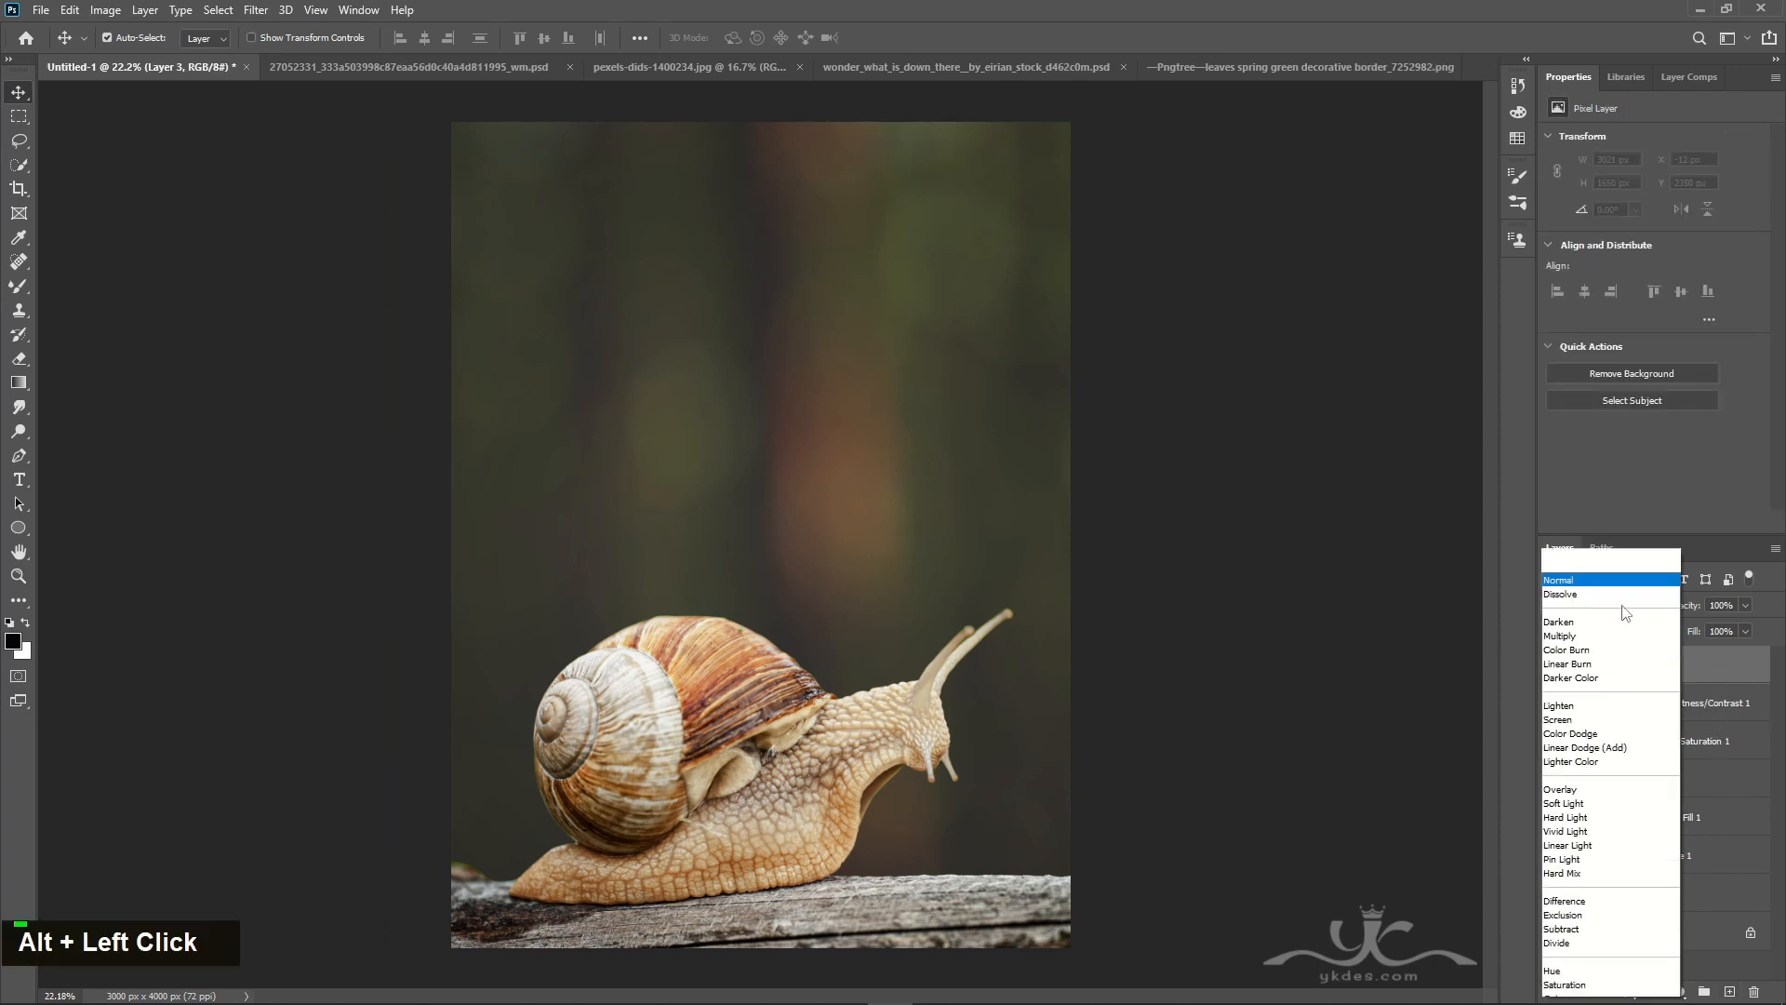
left_click(1582, 766)
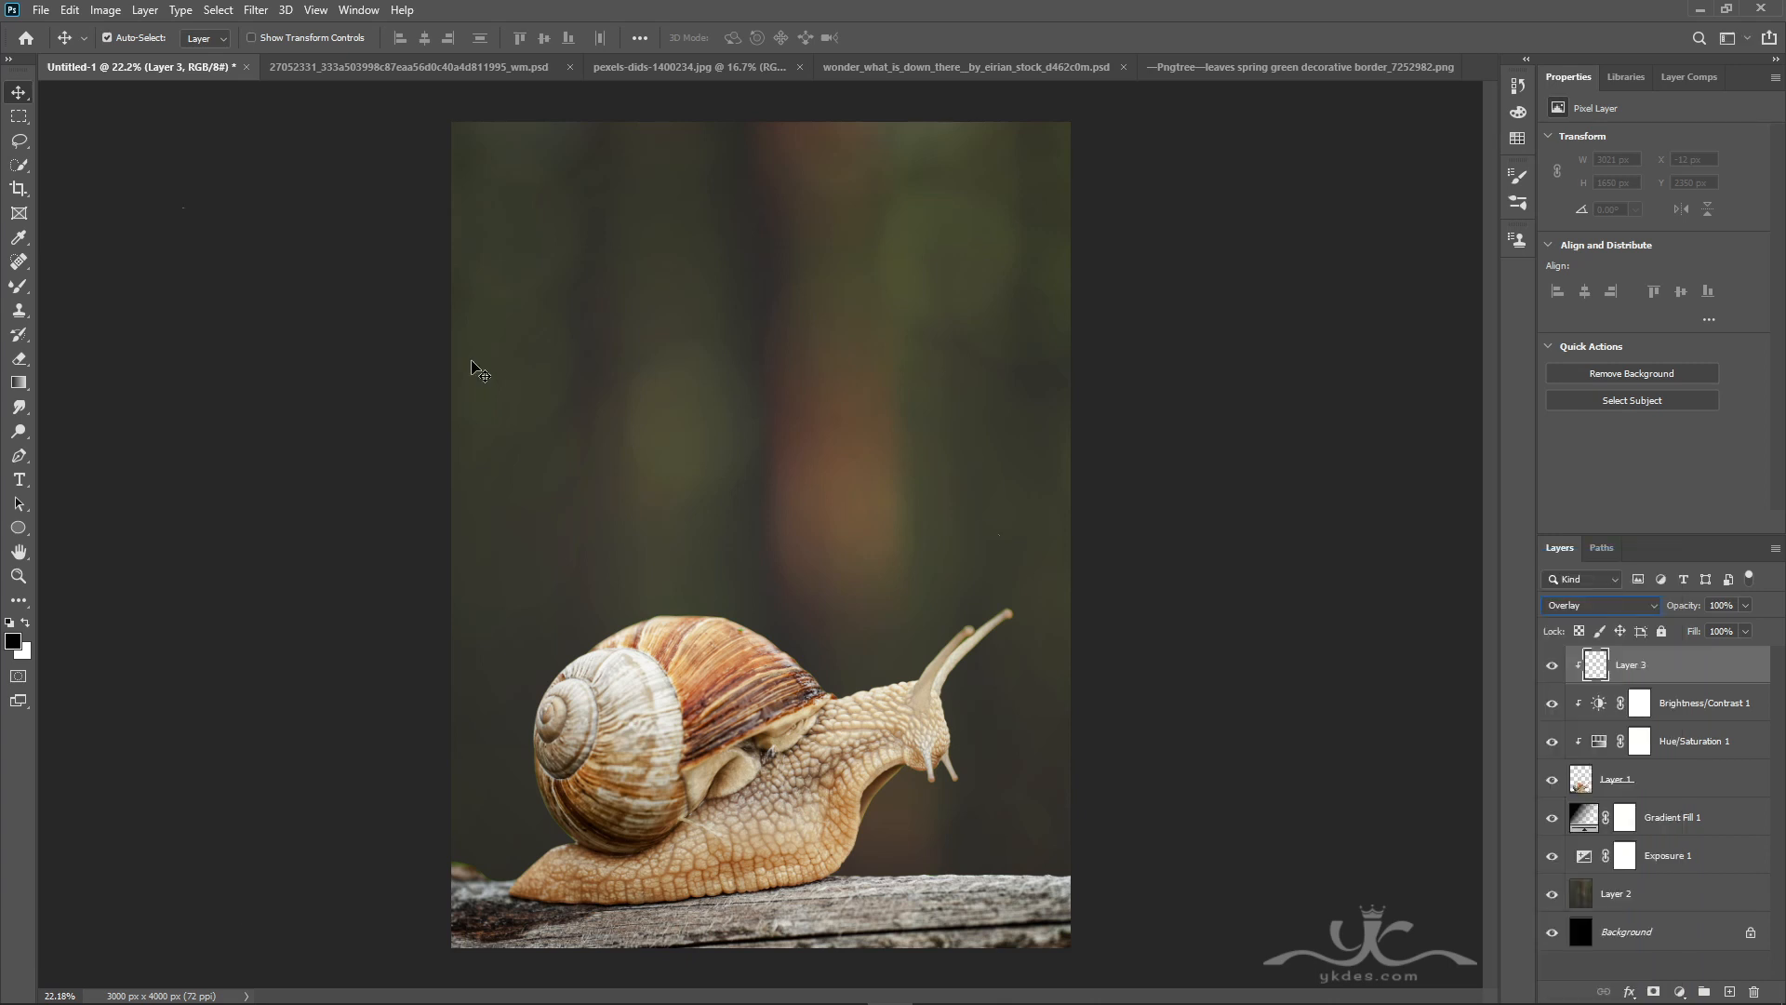
left_click(65, 10)
left_click(89, 296)
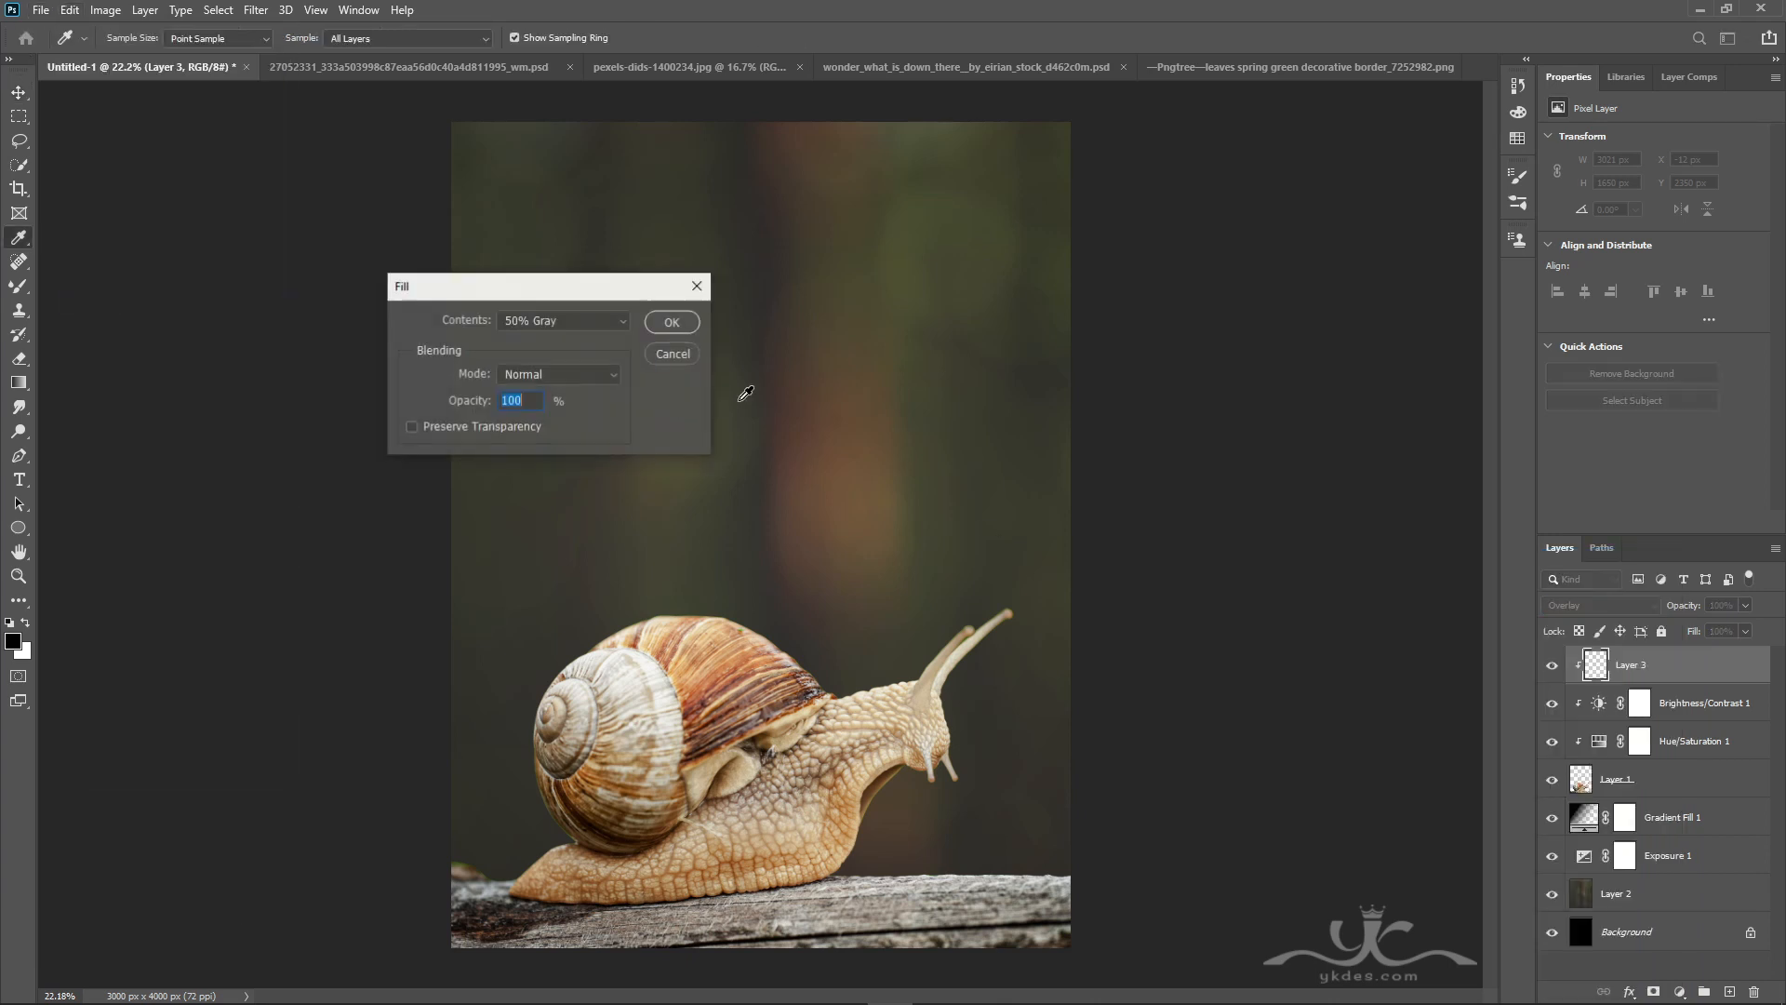
left_click(671, 322)
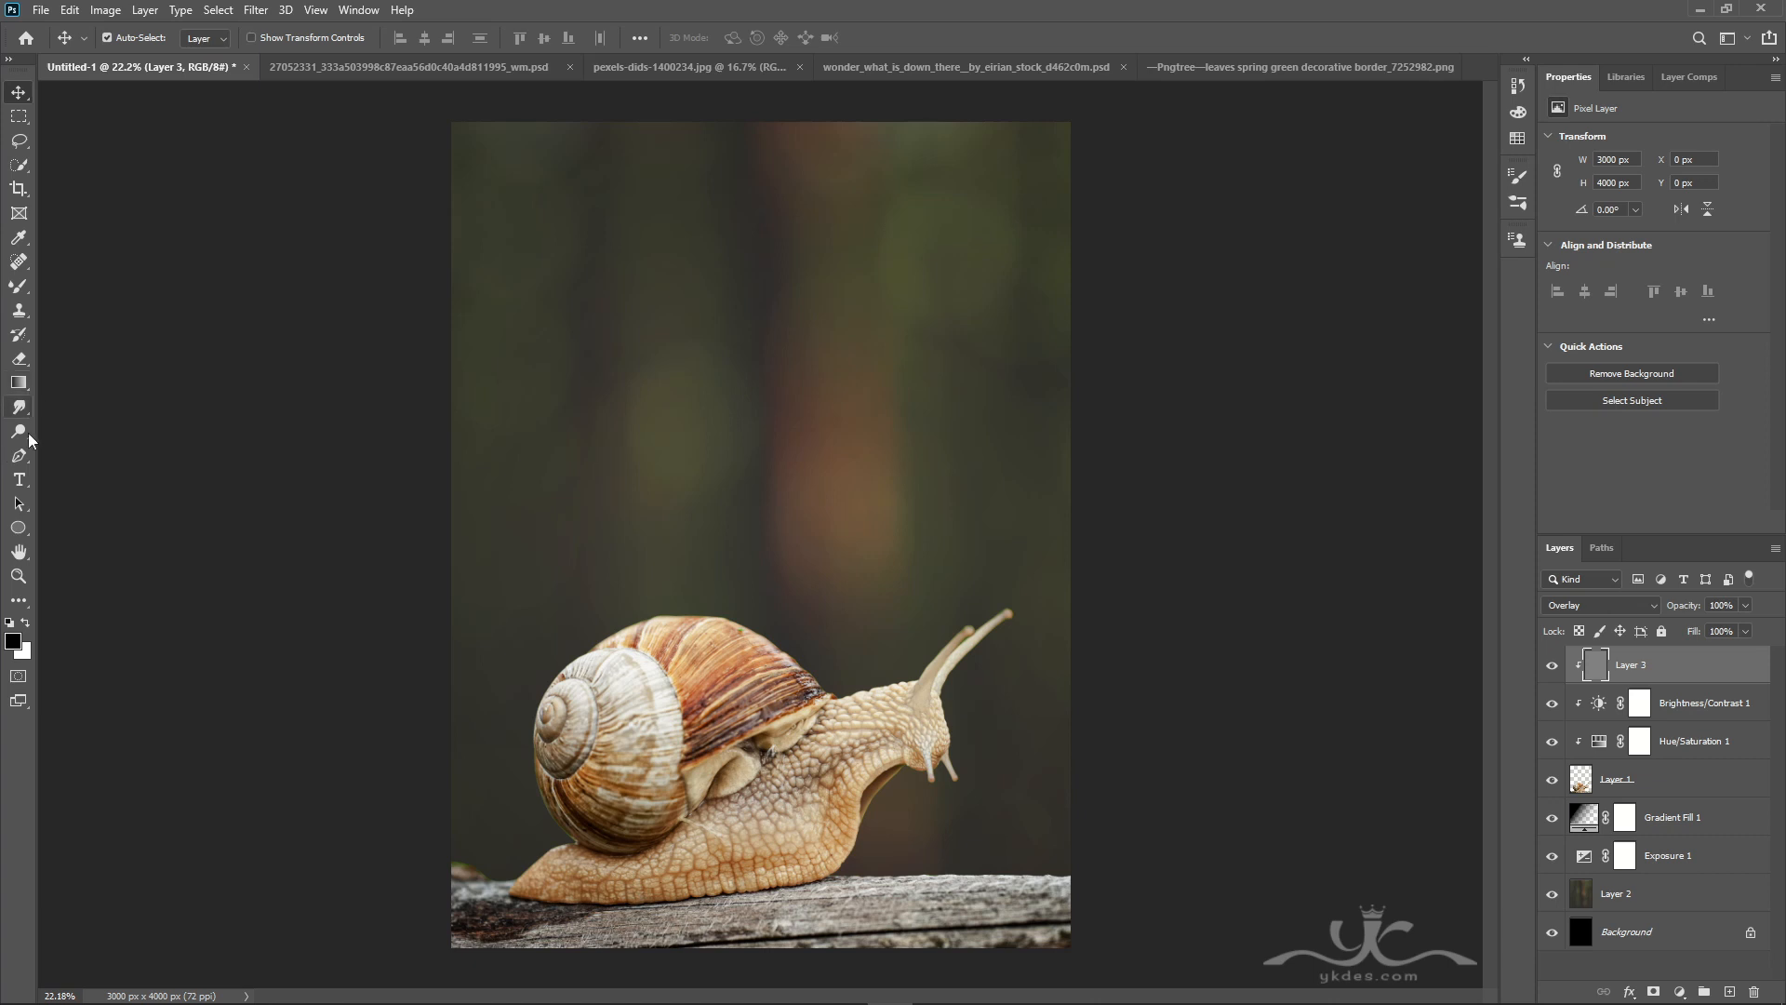
- Darken the log and the snail's underside on the gray layer with a 700 px Burn tool, midtones at 50% exposure
left_click(19, 431)
right_click(19, 431)
left_click(78, 450)
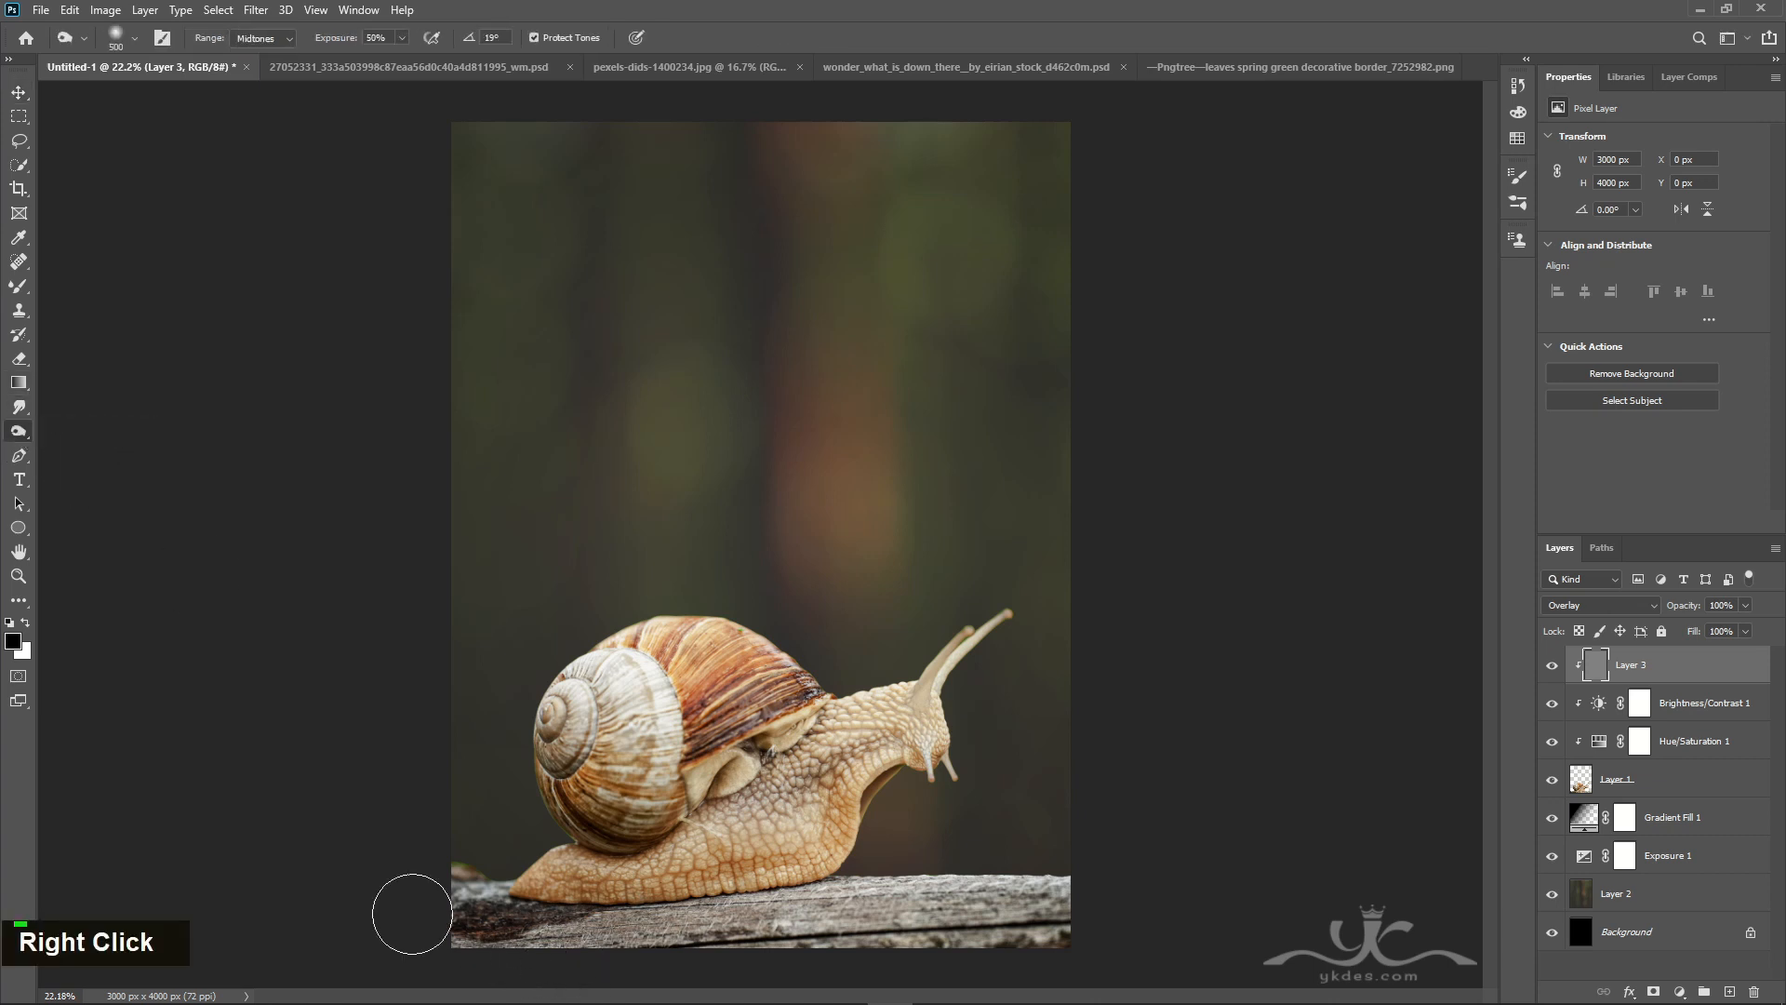
key("bracketright")
key("bracketright")
key("bracketright")
key("bracketright")
key("bracketright")
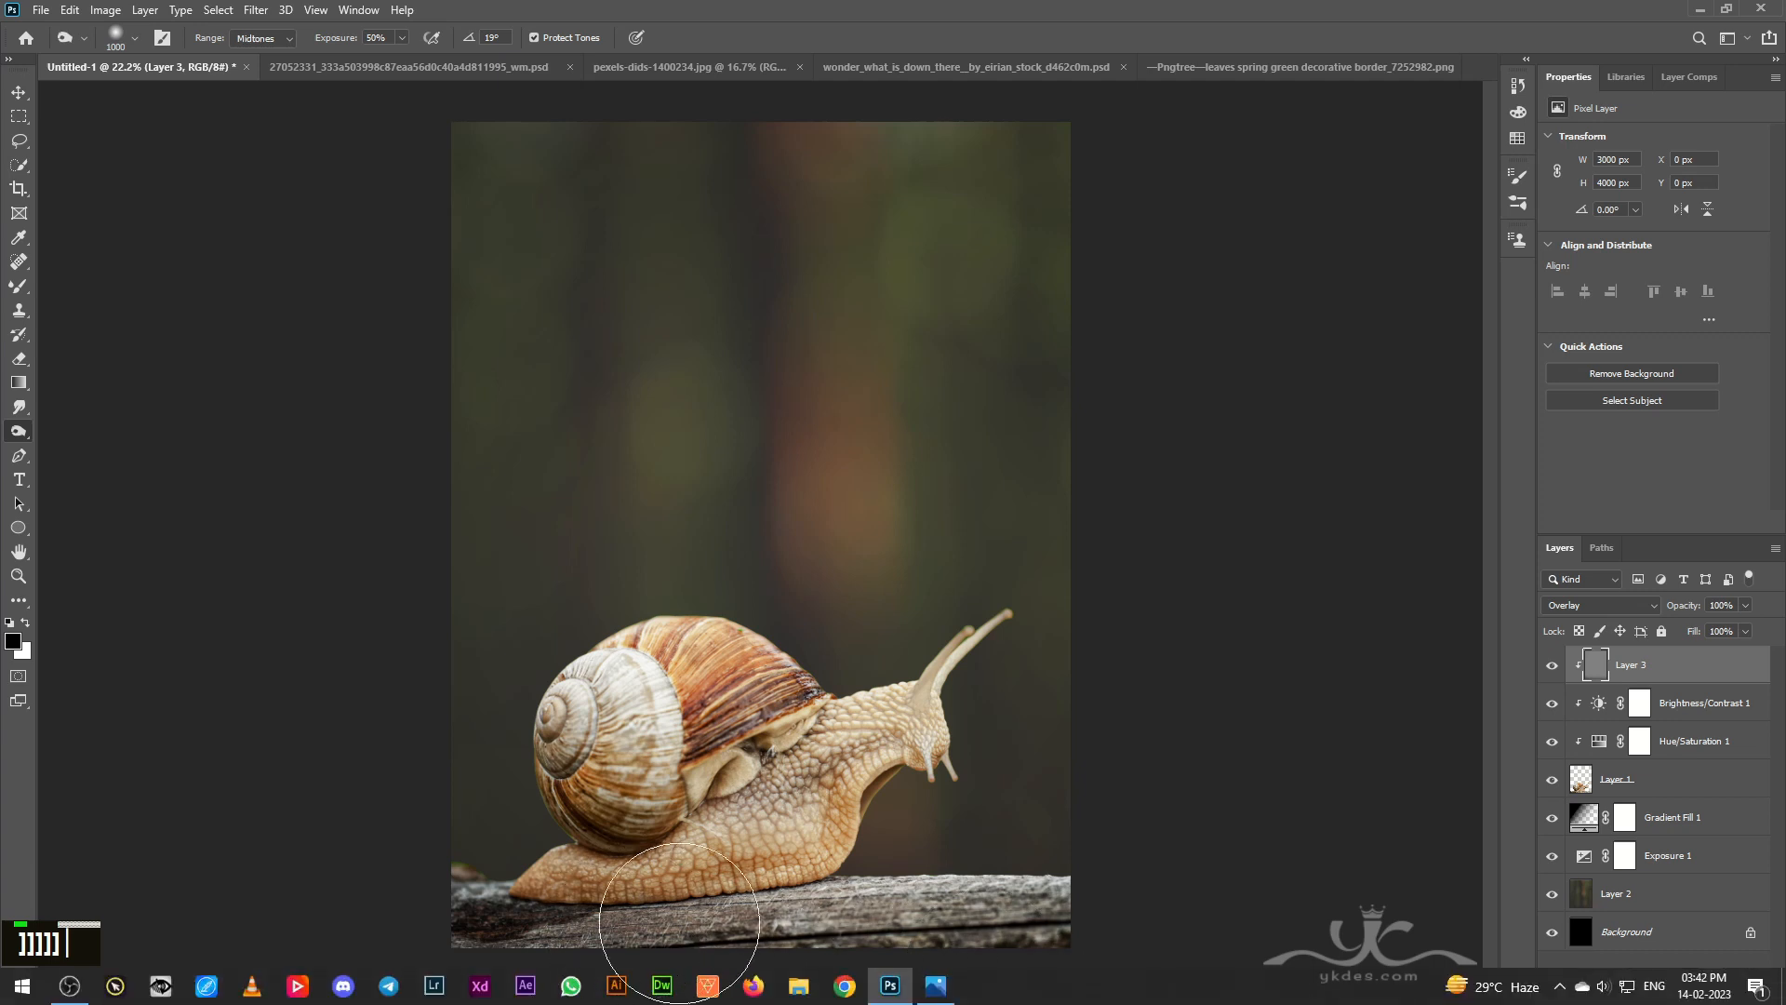
key("bracketleft")
key("bracketleft")
key("bracketleft")
left_click_drag(669, 896, 343, 905)
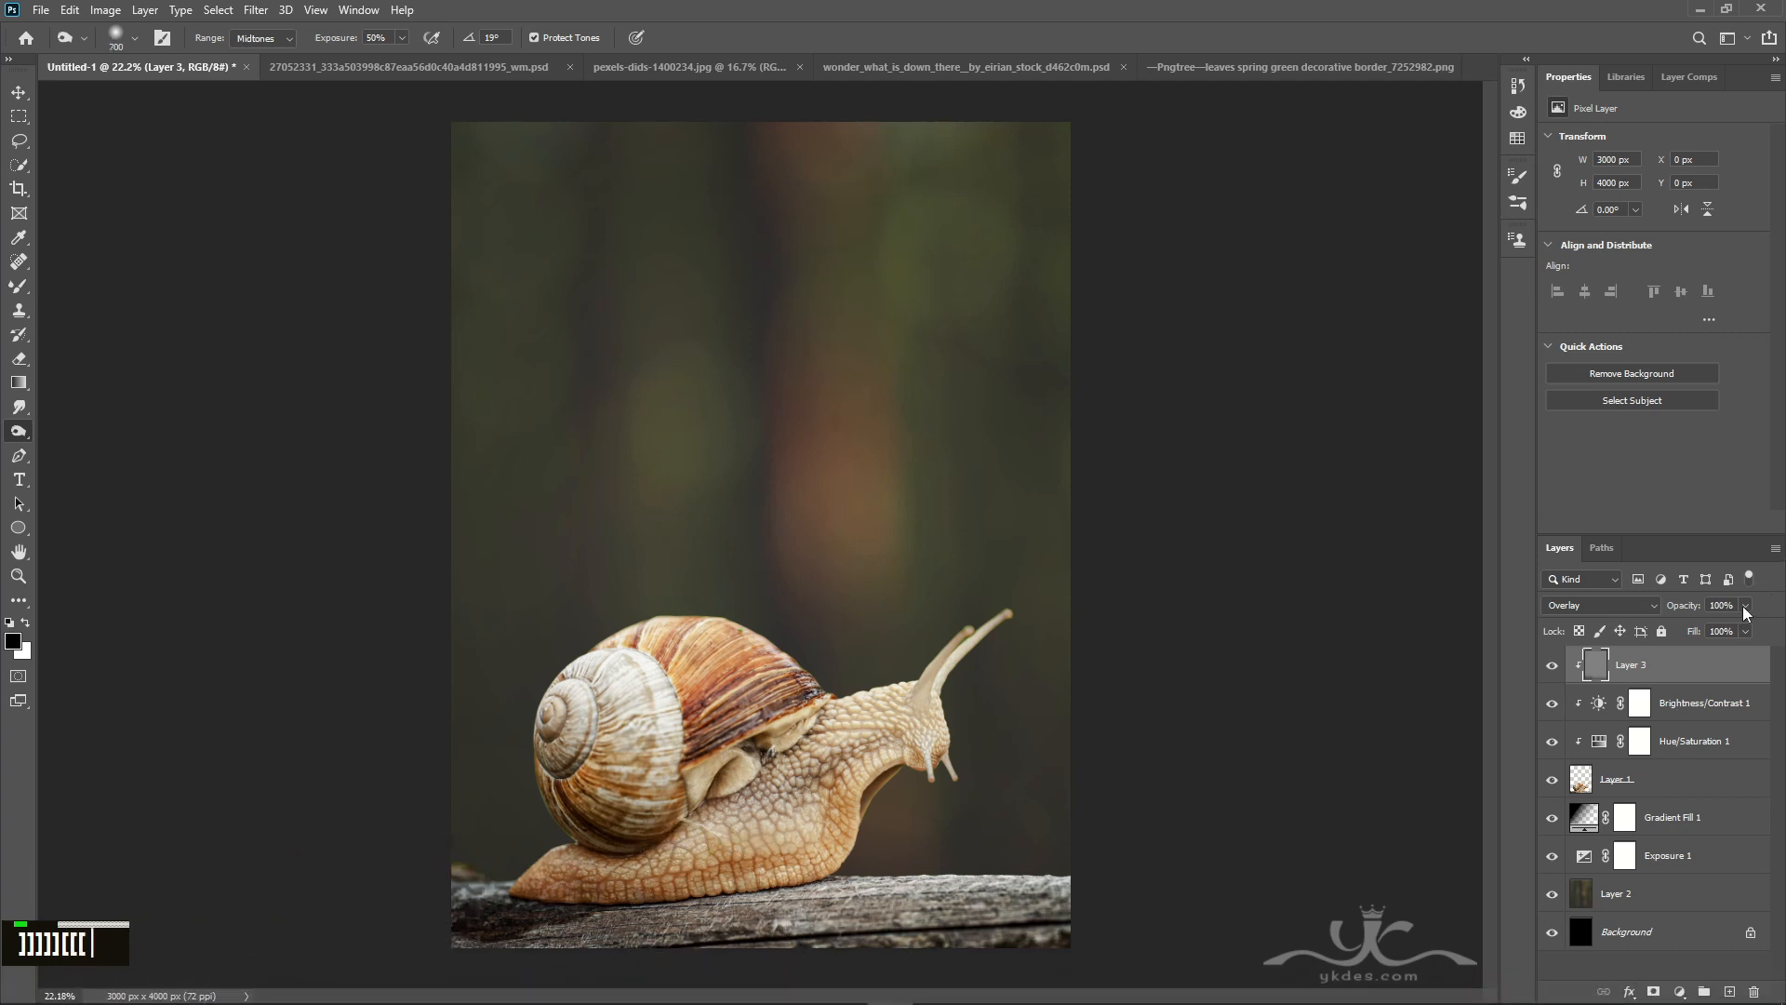
- Lower the gray burn layer's opacity to 87% and set the snail's Hue/Saturation saturation to -14
left_click_drag(1744, 610, 1735, 631)
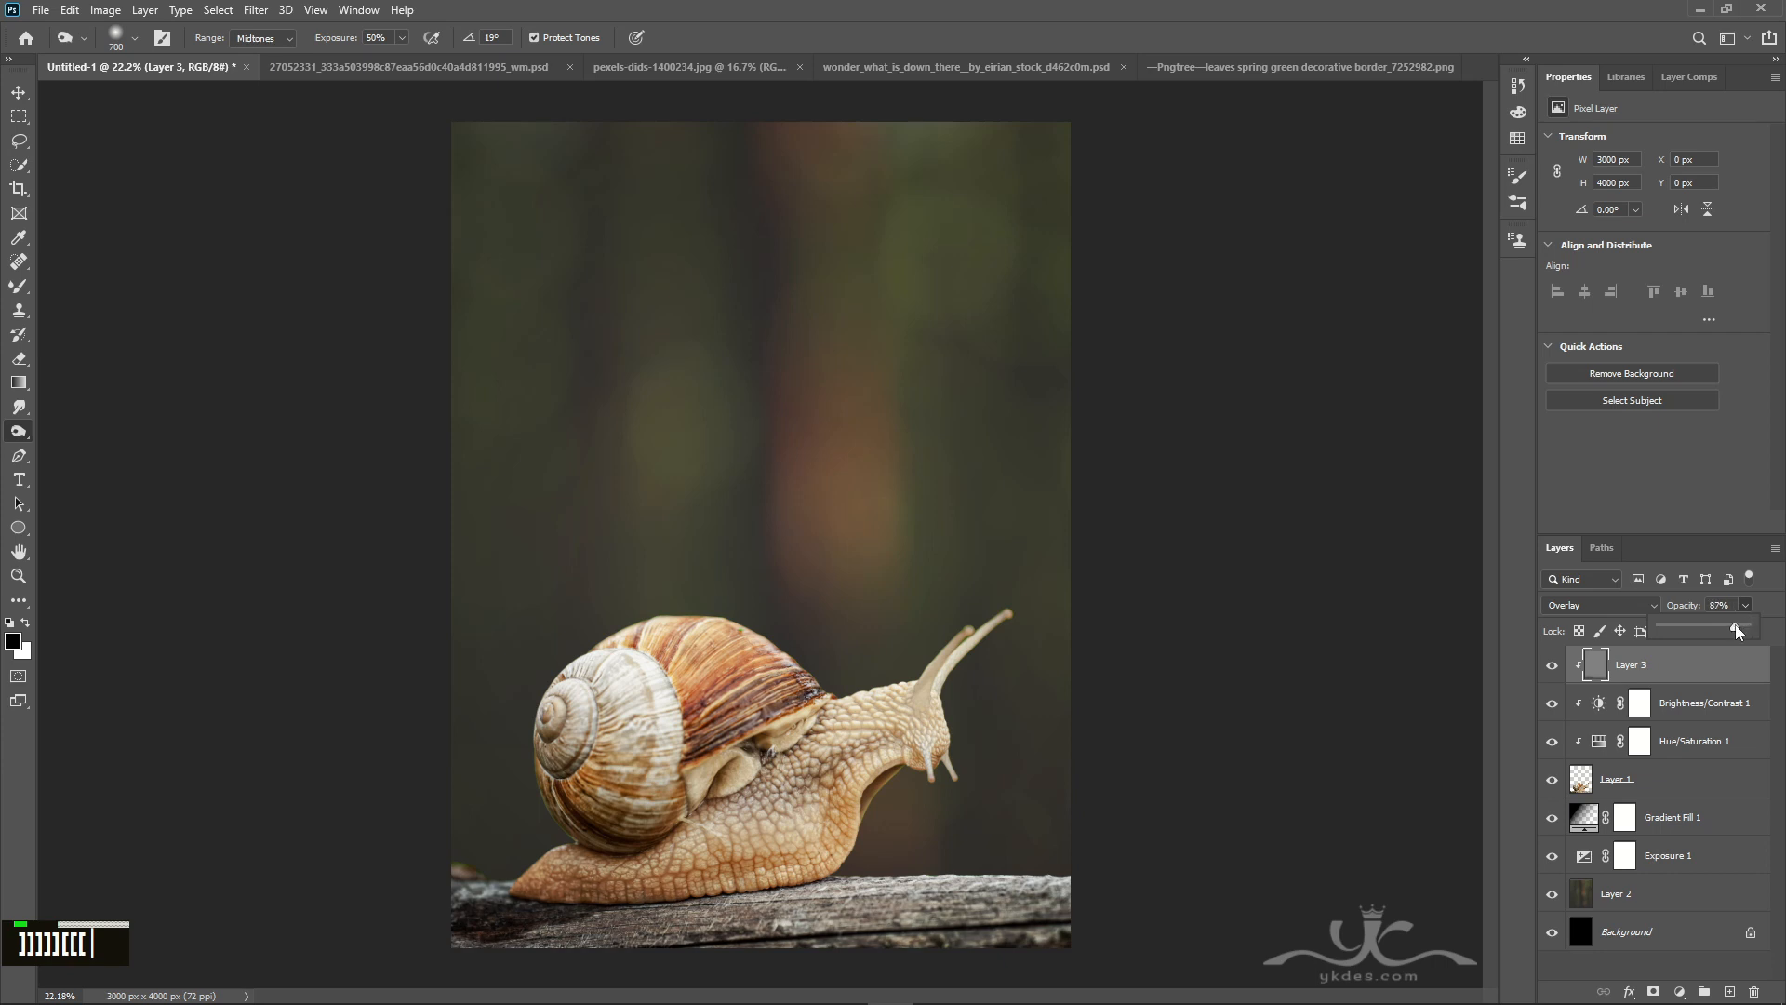
left_click(1707, 742)
left_click_drag(1639, 249, 1634, 249)
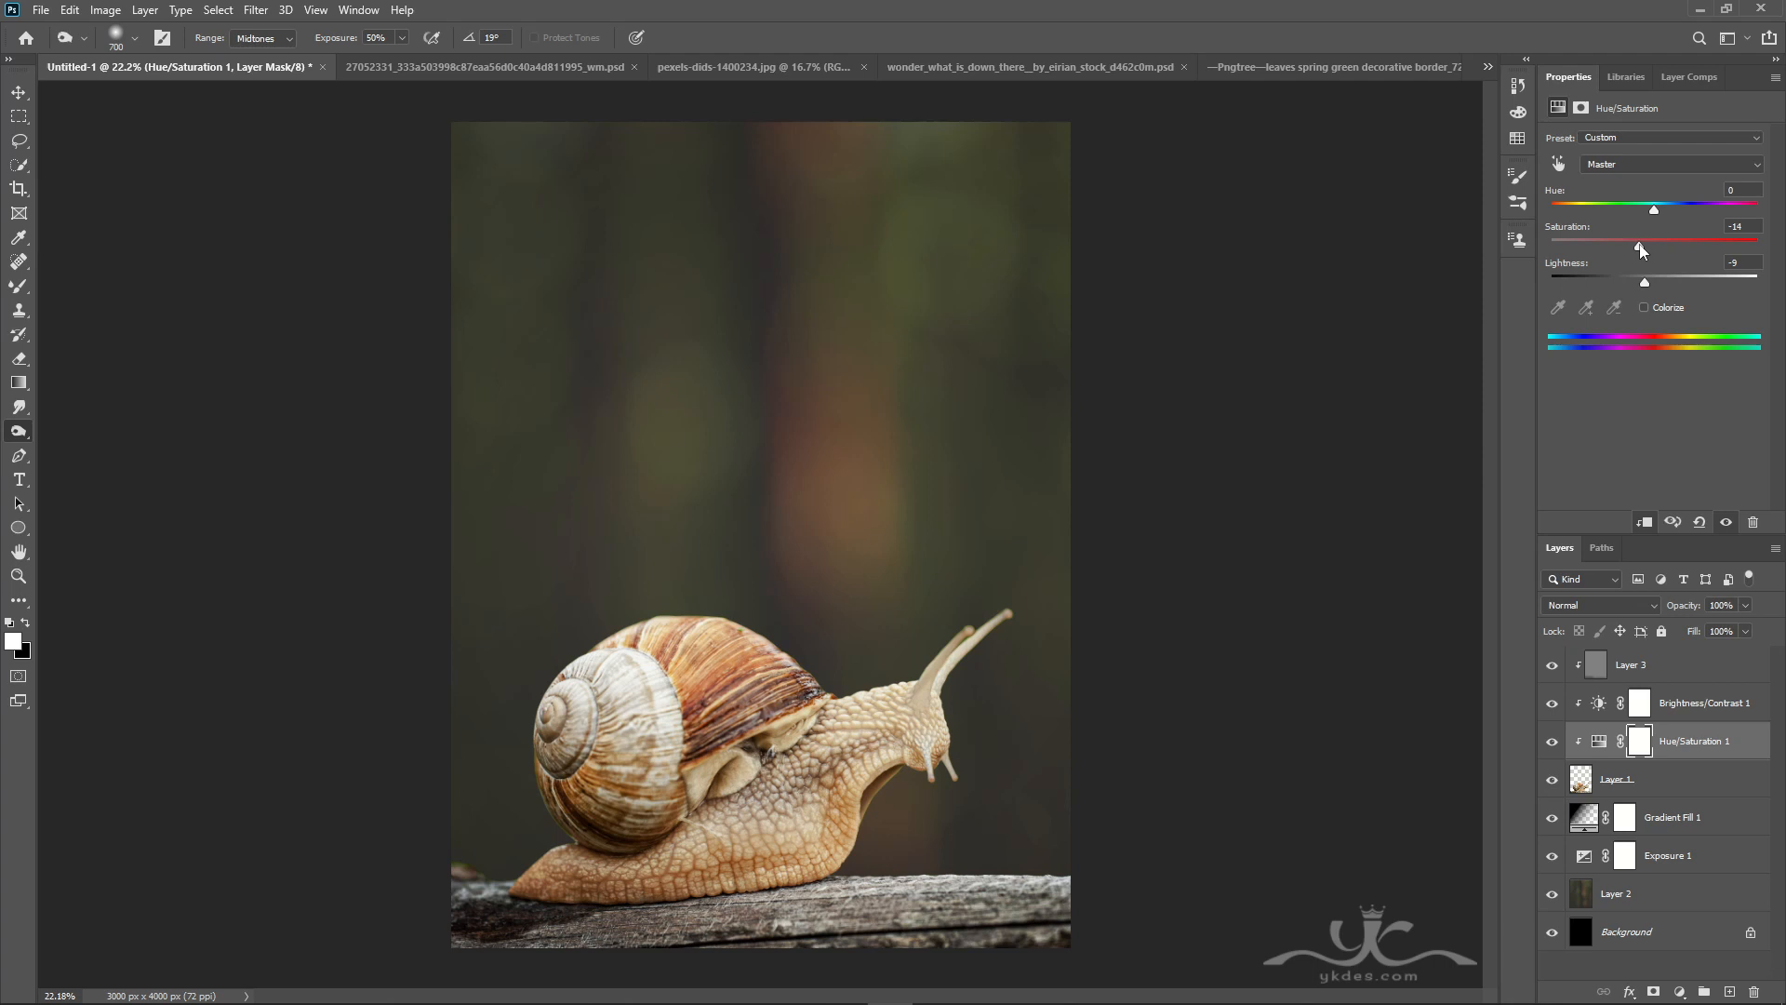
- Paint a black shadow over the log and the image's lower edge on a new top layer, using a large soft brush at 33% flow
left_click(1716, 673)
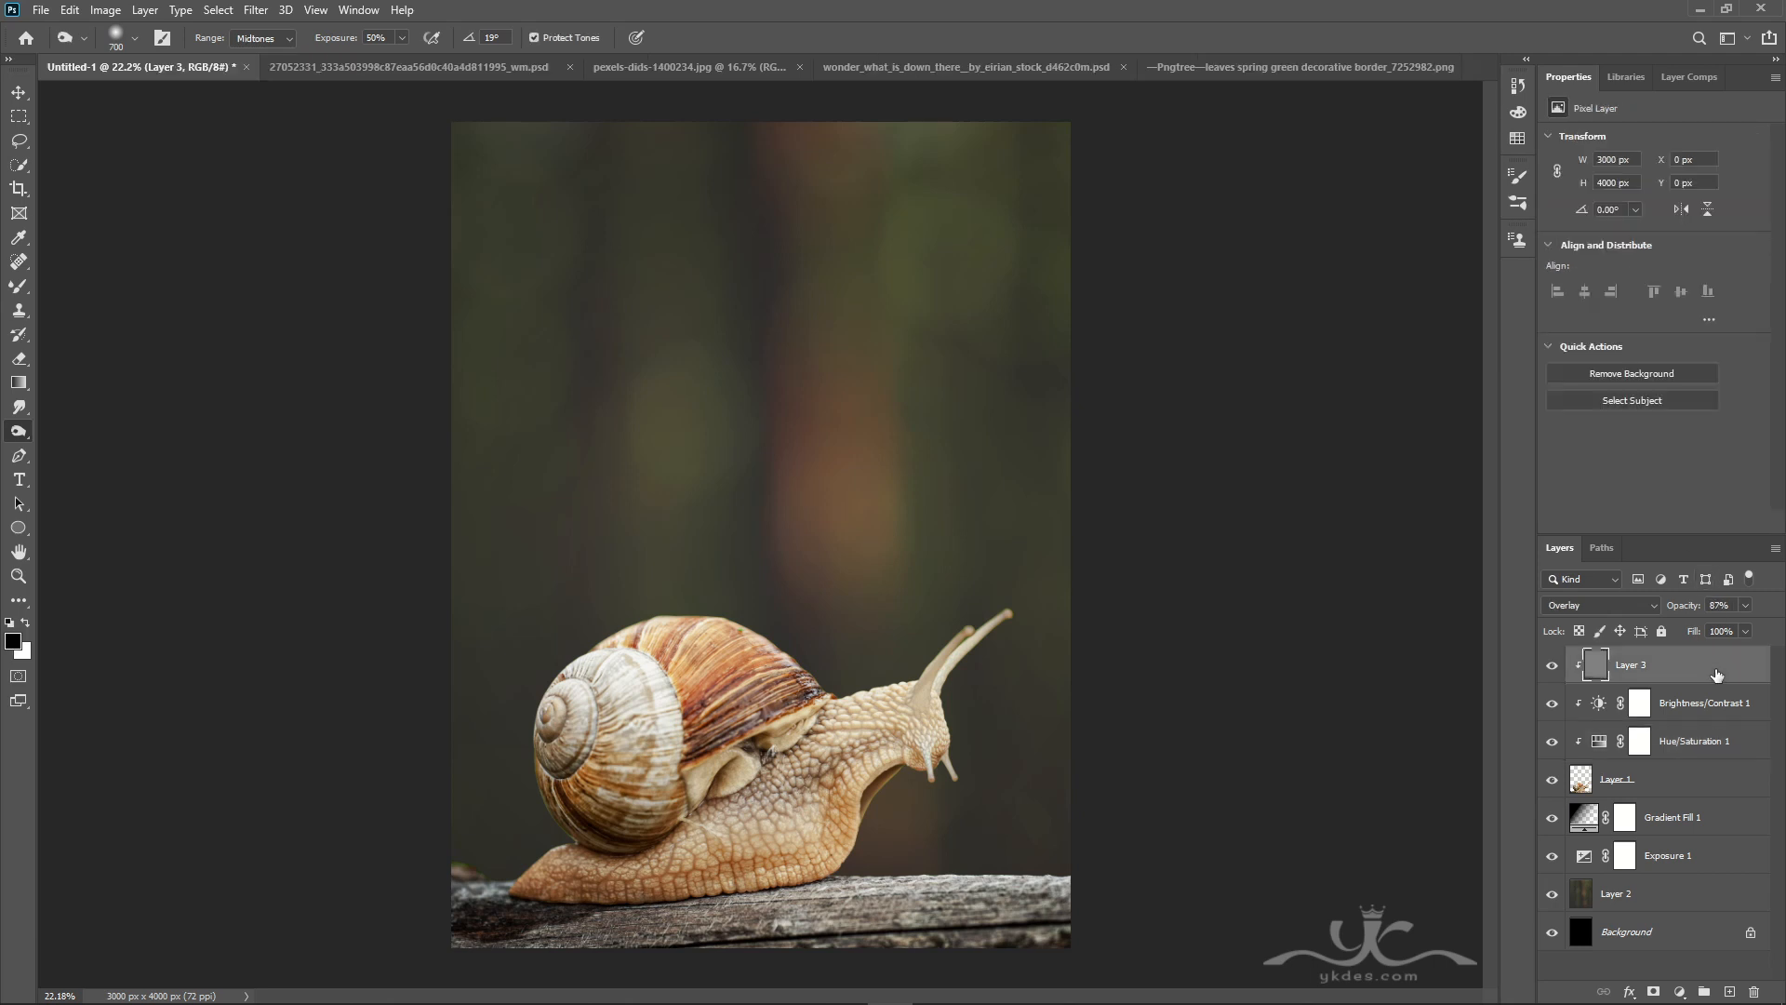
left_click(1727, 993)
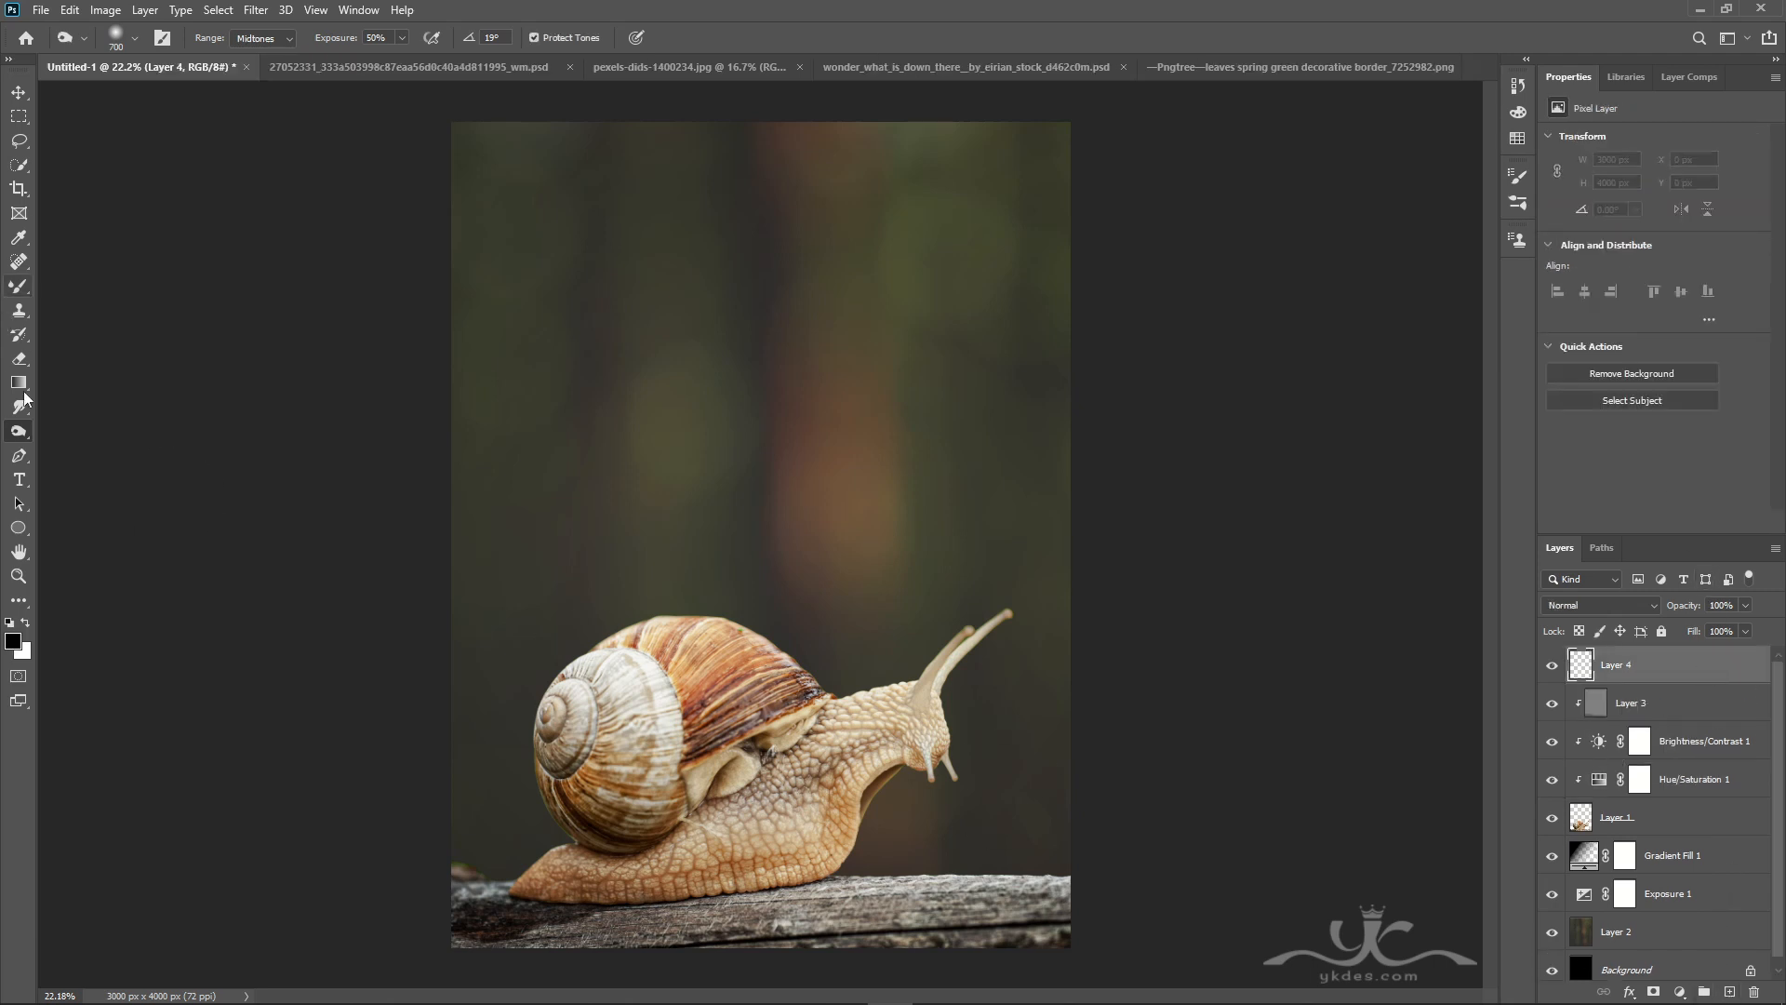
right_click(25, 292)
left_click(116, 288)
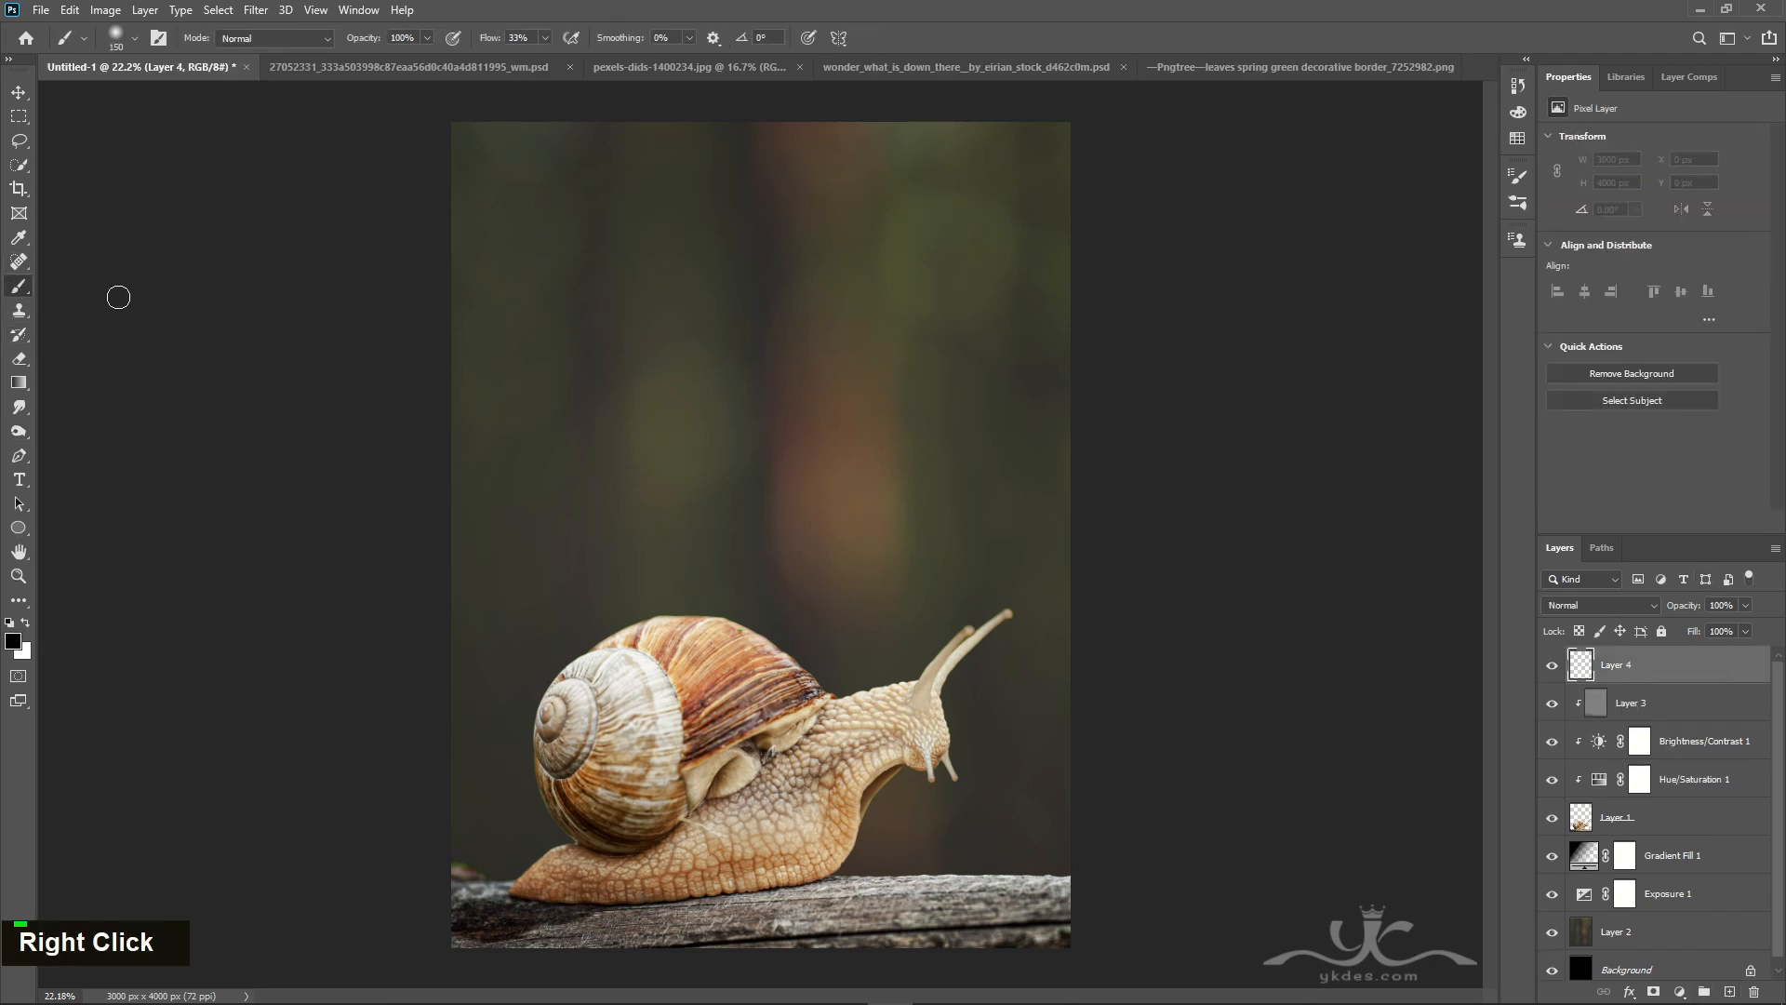
key("bracketright")
key("bracketright")
key("bracketright")
key("bracketright")
key("bracketright")
key("bracketright")
key("bracketright")
key("bracketright")
key("bracketright")
key("bracketright")
key("bracketright")
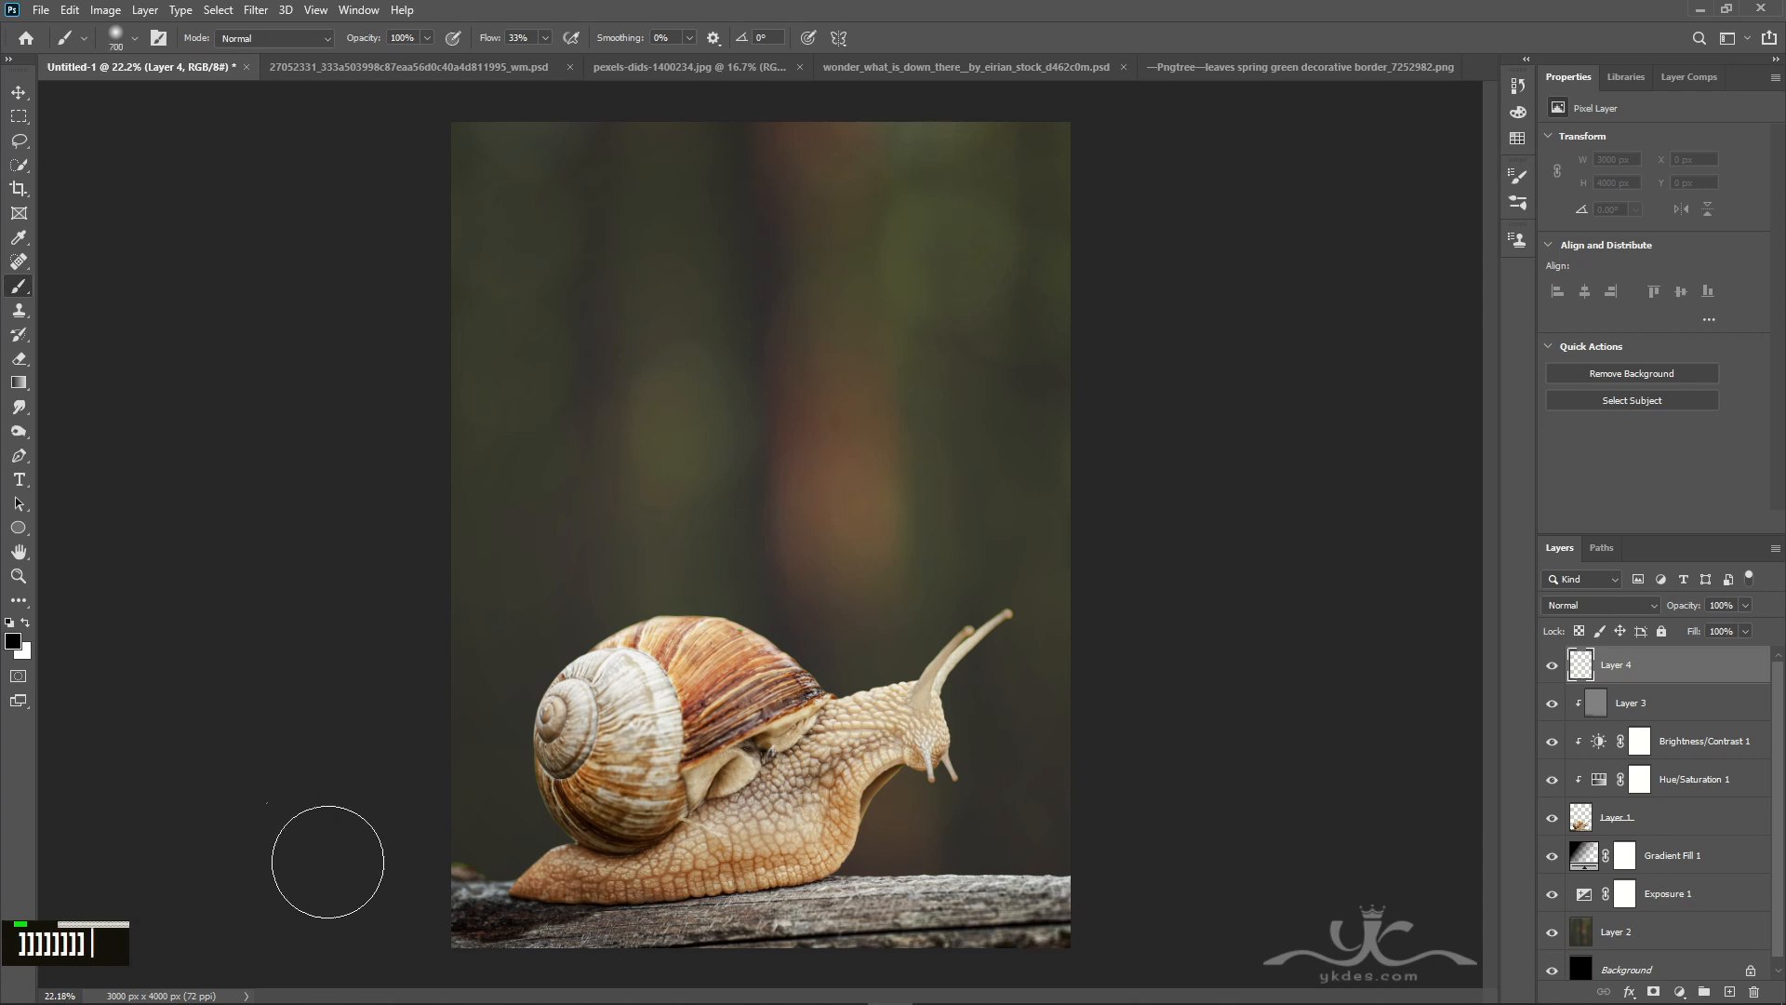
left_click_drag(1061, 916, 390, 939)
left_click_drag(416, 840, 967, 916)
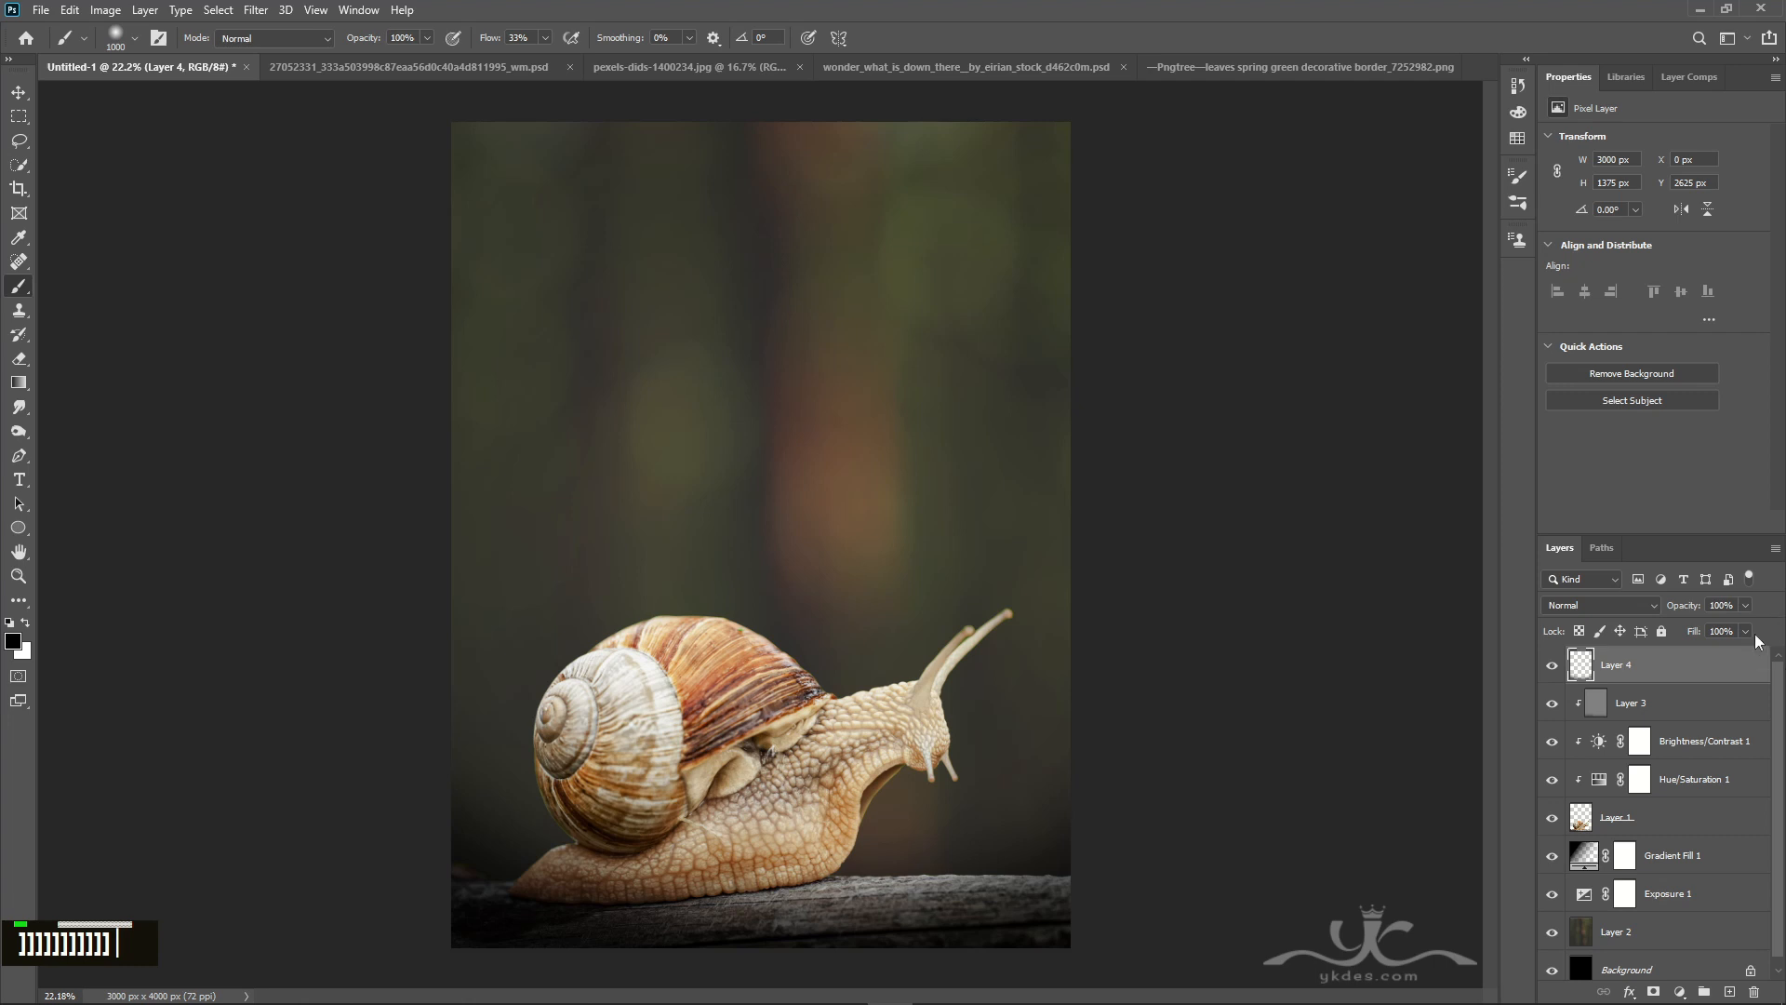
- Lower the painted shadow layer's opacity to 47% and set the snail's Brightness/Contrast brightness to -31
left_click(1747, 607)
left_click_drag(1750, 625, 1707, 630)
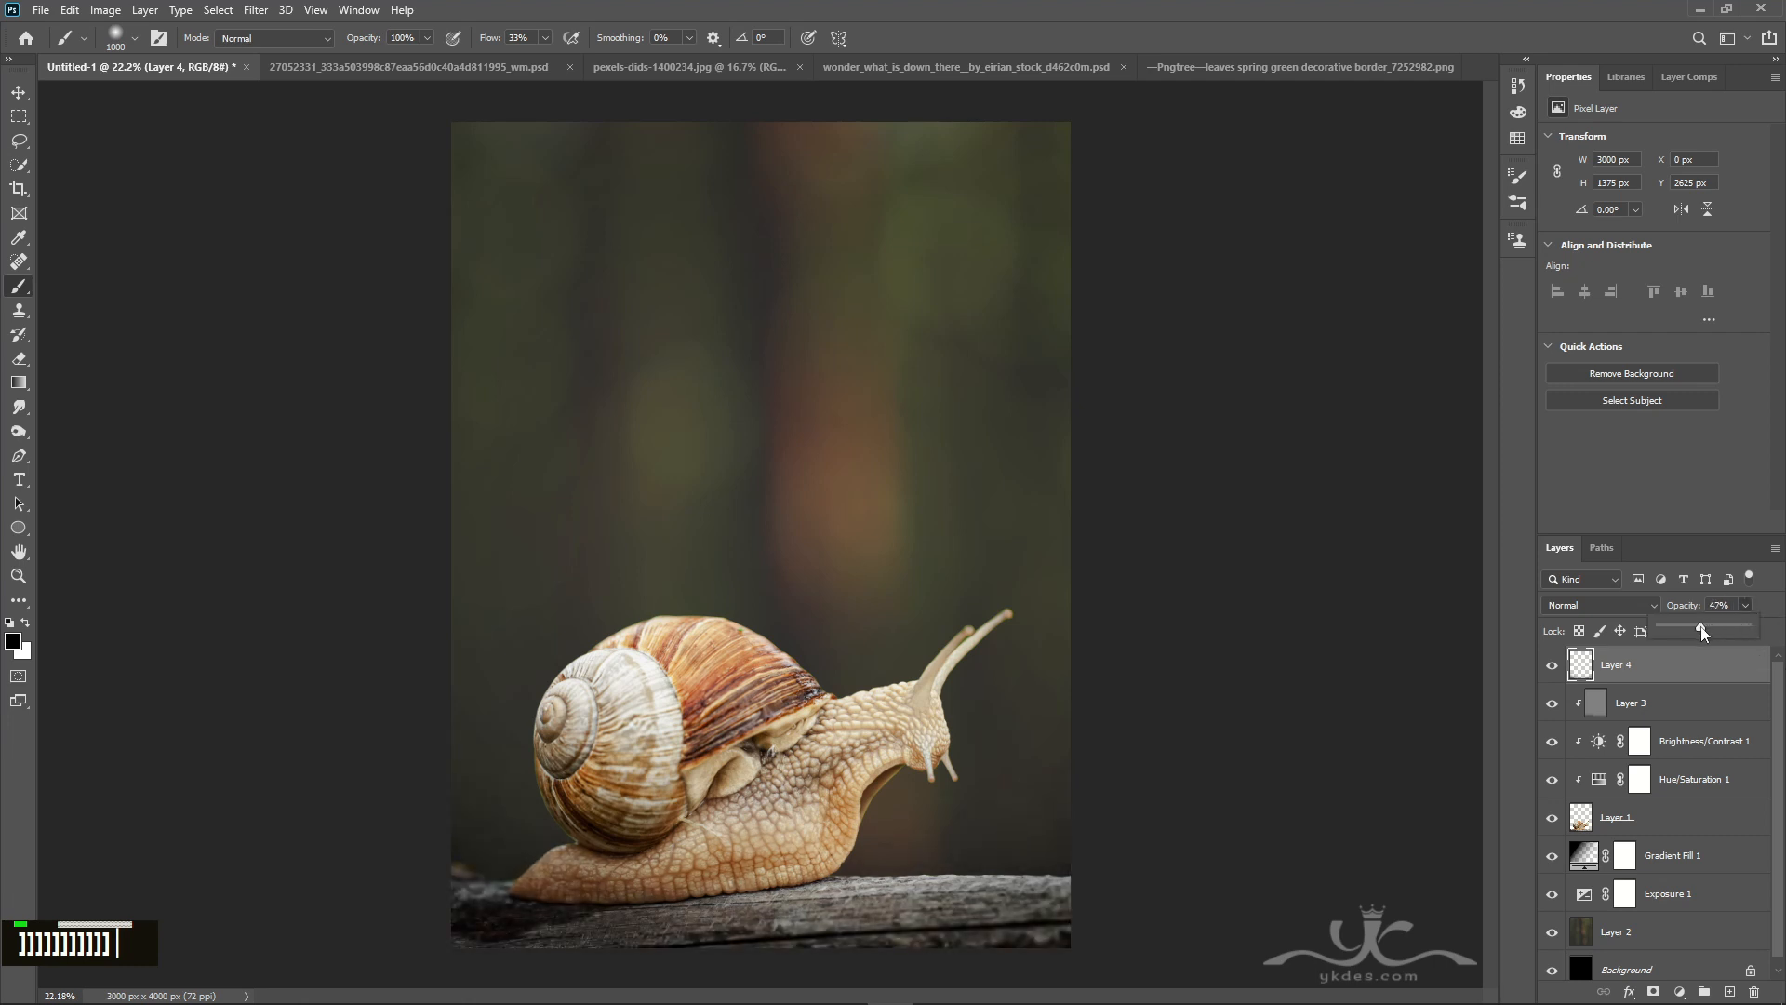
left_click(1717, 751)
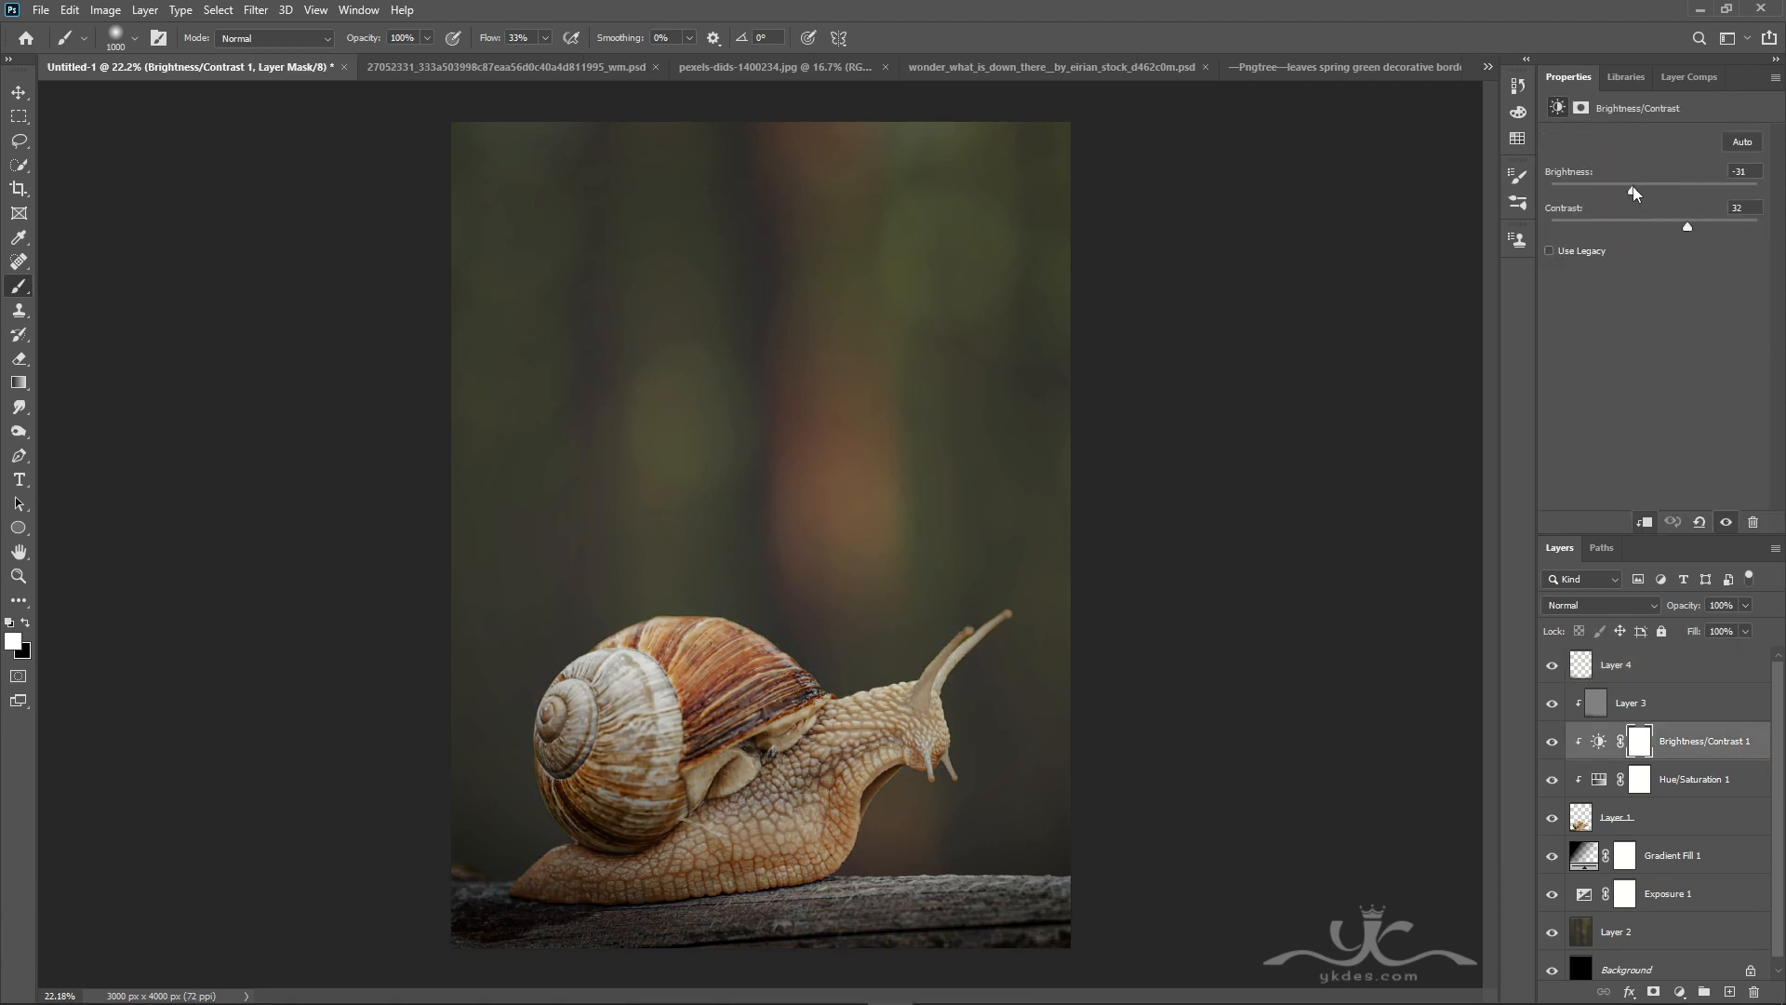
left_click_drag(1635, 192, 1635, 193)
- Shade the snail's shell in black on a new layer clipped above the gray layer, with an 1800 px brush at 19% flow
left_click(1699, 716)
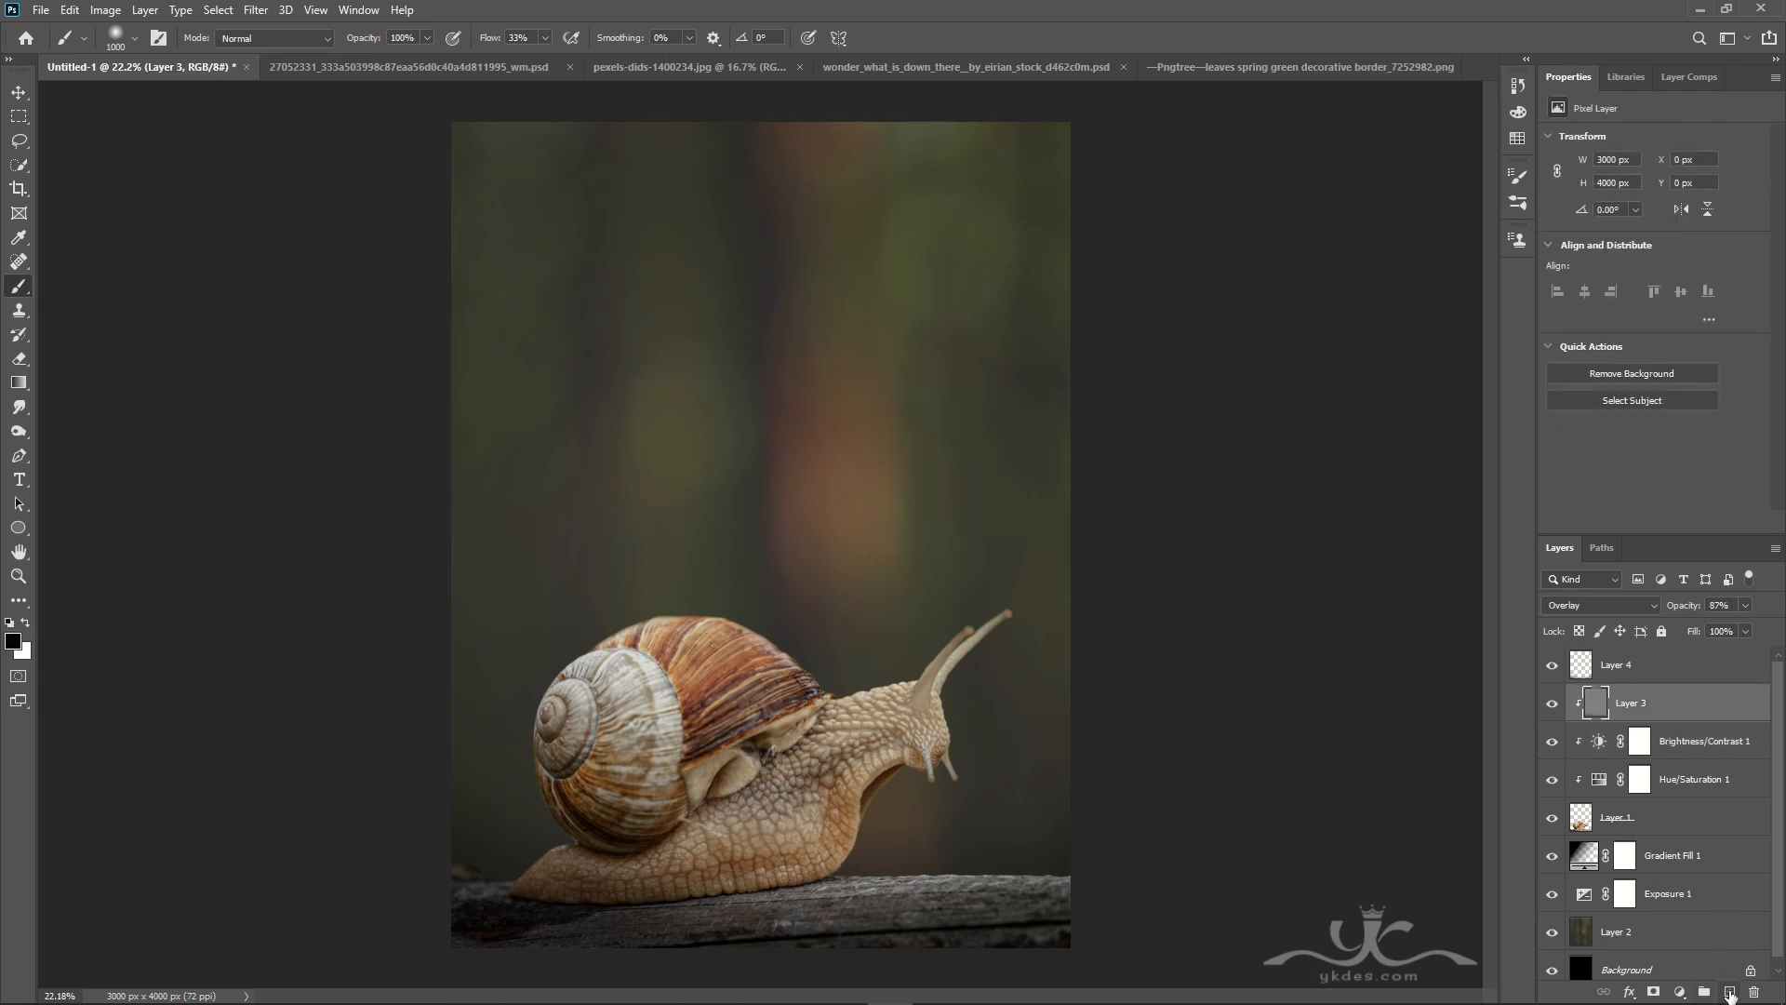
left_click(1729, 994)
left_click(1711, 722, "alt")
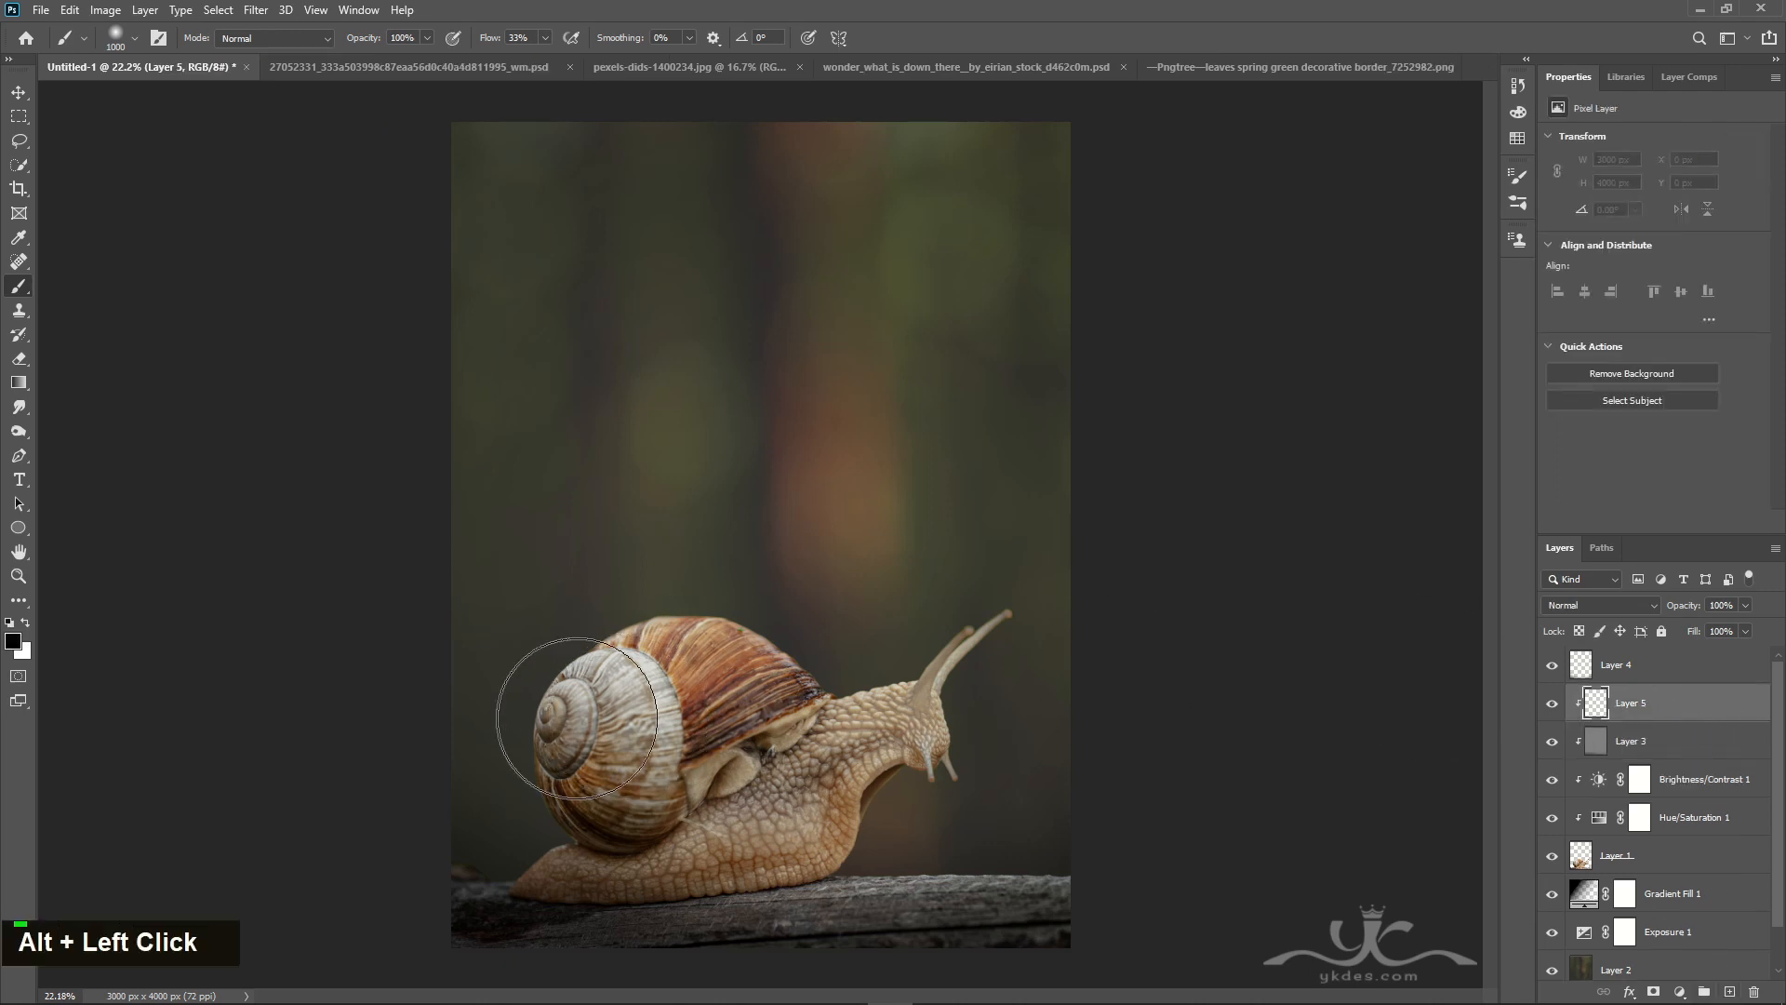
left_click_drag(544, 37, 530, 61)
key("bracketright")
key("bracketright")
key("bracketright")
key("bracketright")
key("bracketright")
key("bracketright")
key("bracketright")
key("bracketright")
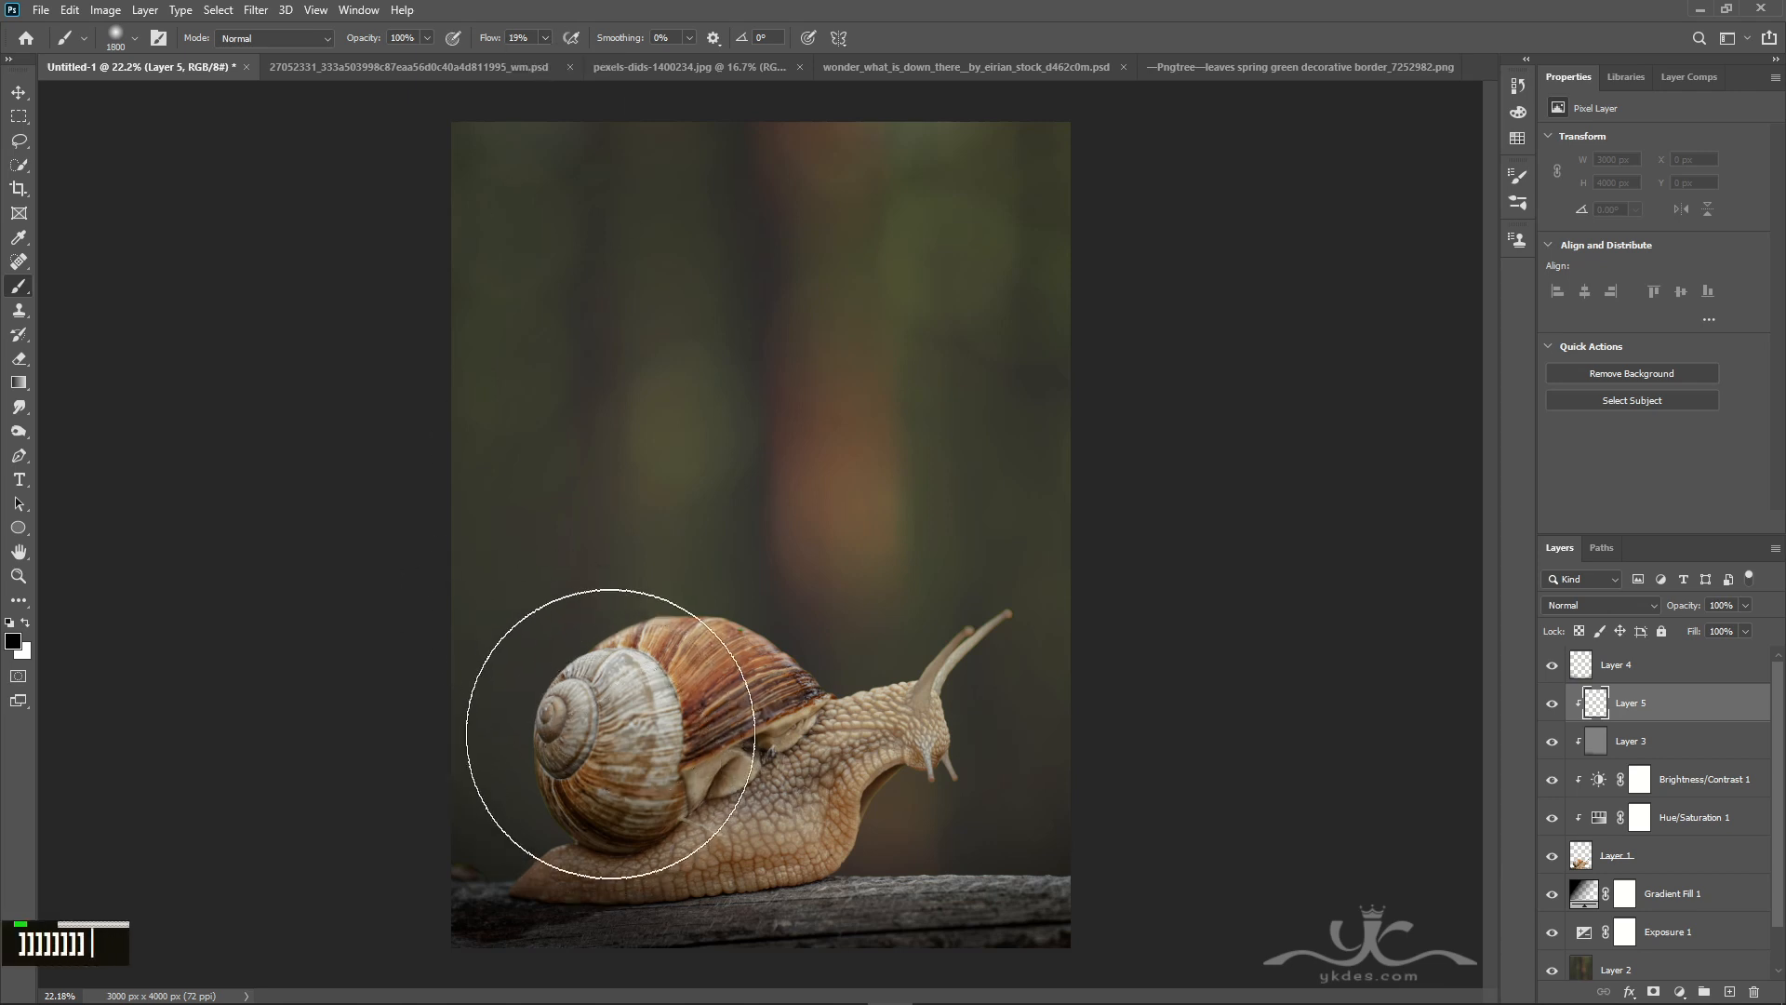
mouse_move(610, 734)
left_mouse_down()
mouse_move(715, 713)
mouse_move(584, 743)
mouse_move(555, 774)
mouse_move(675, 702)
mouse_move(613, 644)
mouse_move(577, 638)
left_mouse_up()
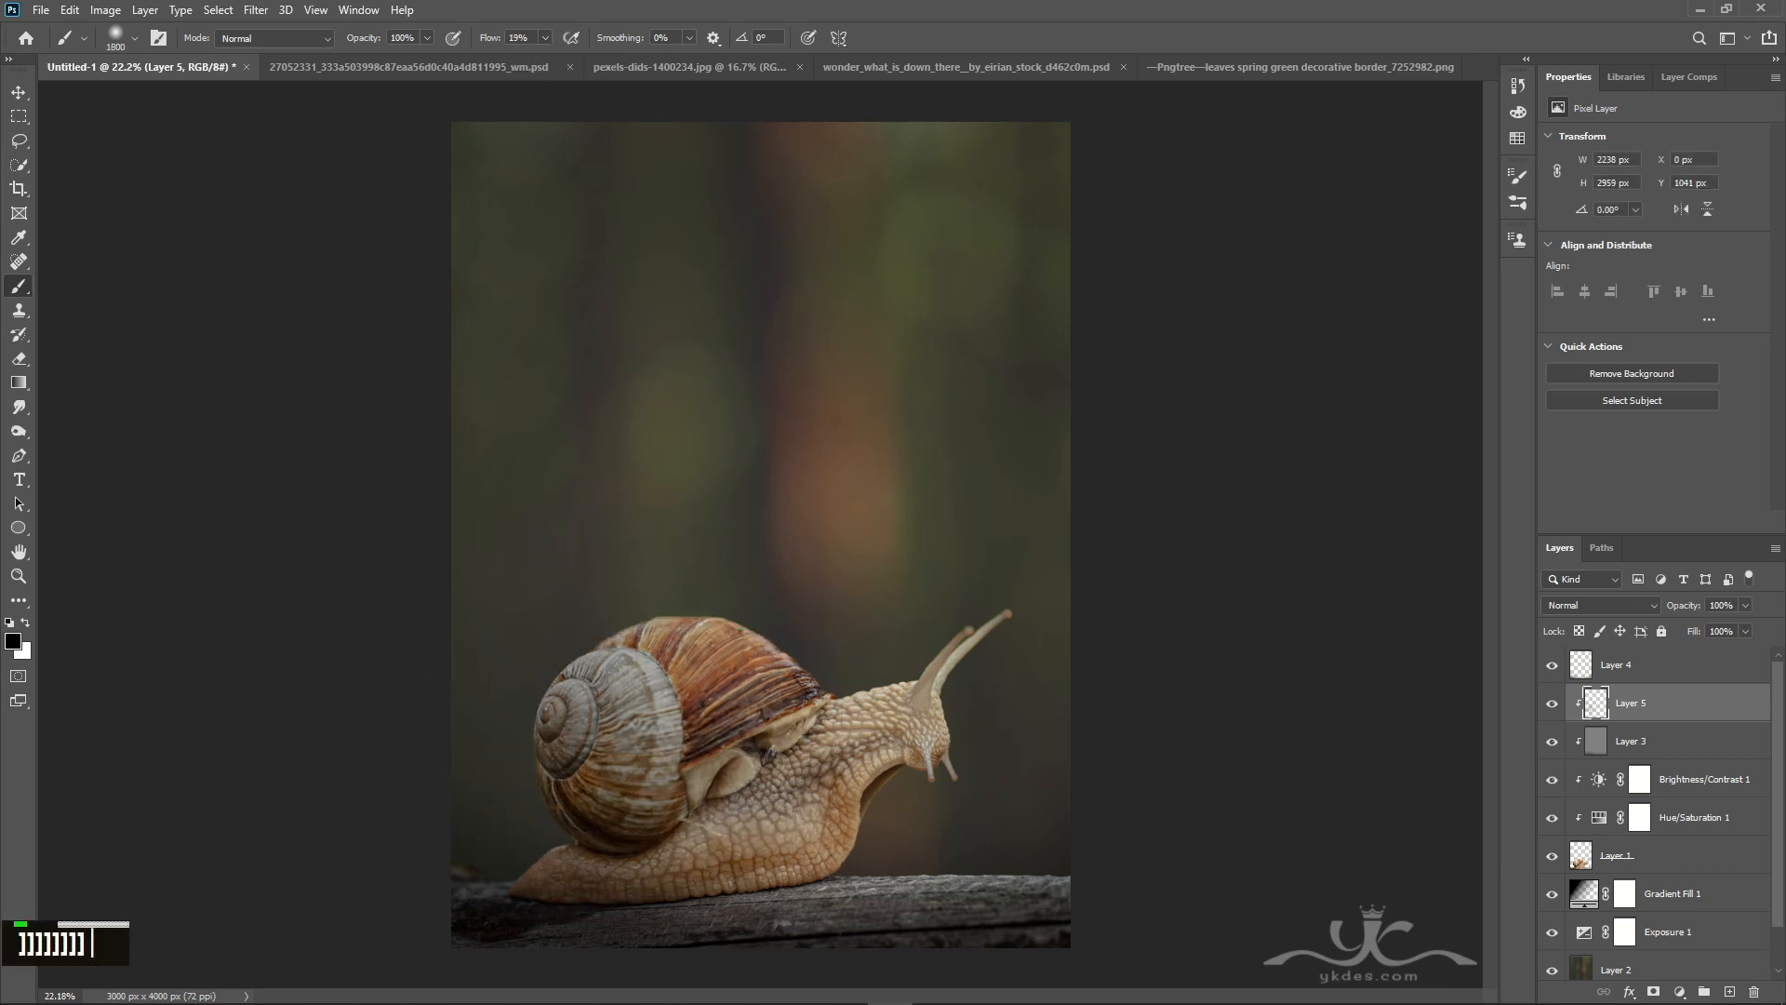
left_click(17, 90)
left_click(1745, 605)
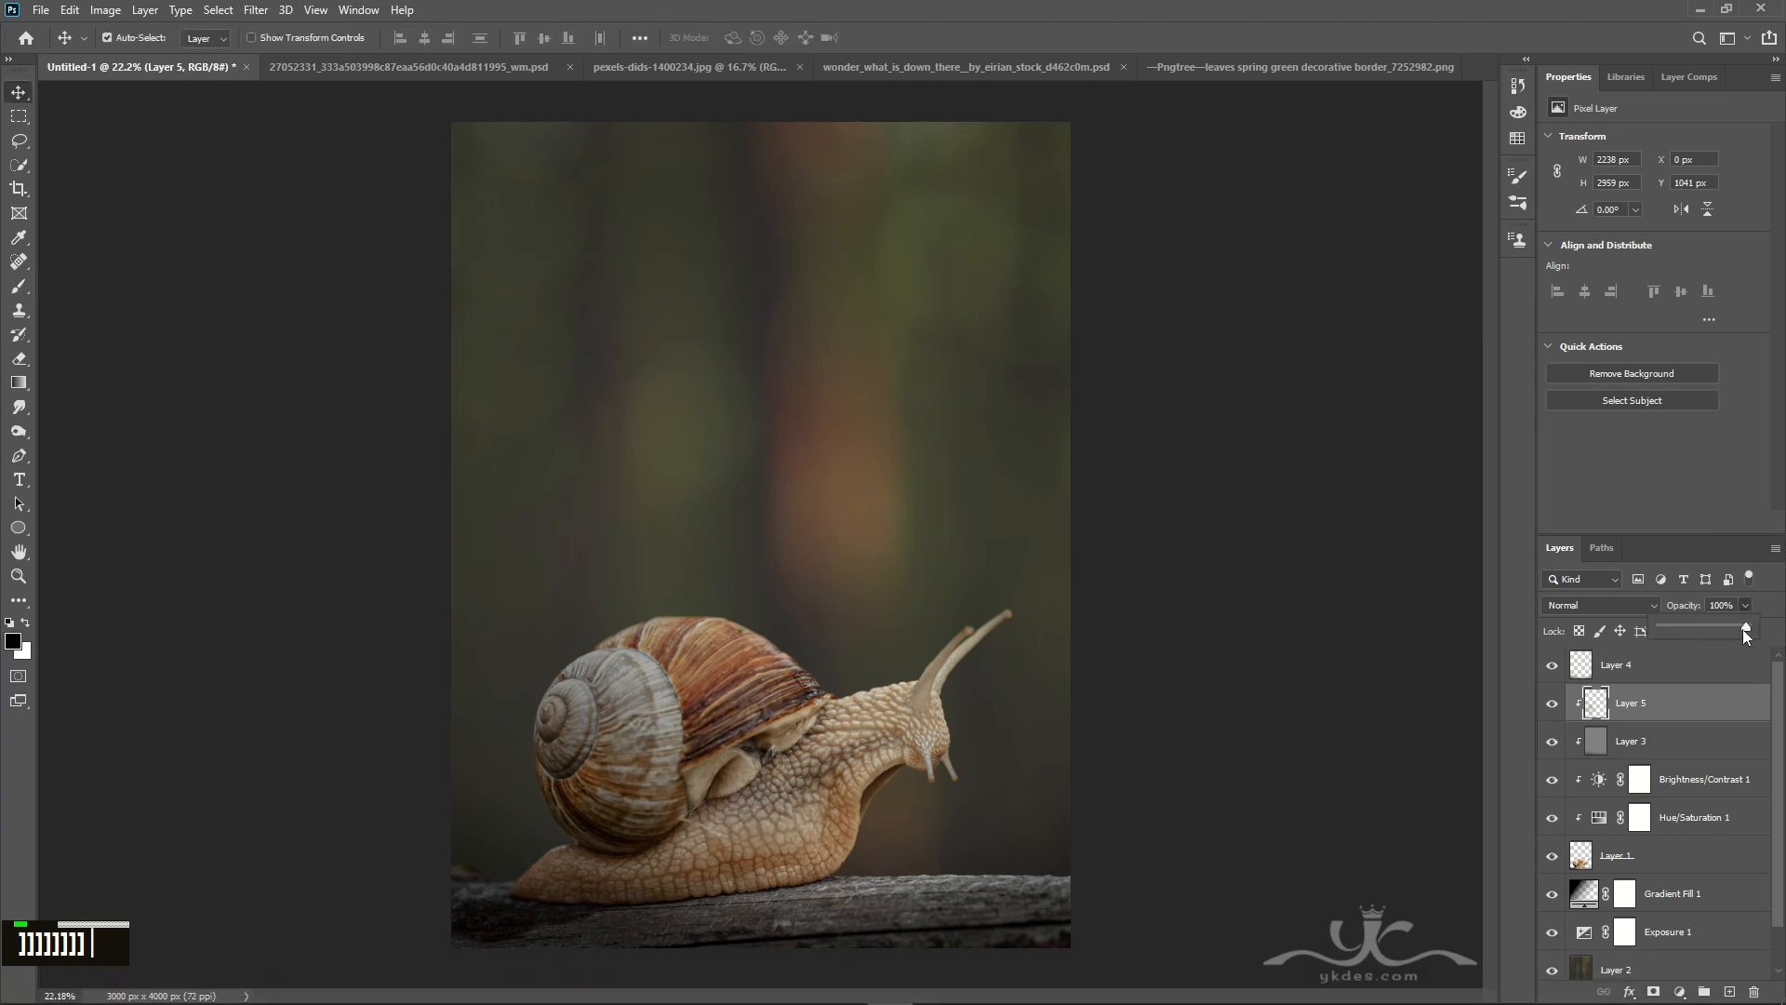
left_click(20, 97)
- Bring the cut-out girl from the wonder_what_is_down_there document into the composite above all layers, seated on the snail's shell
left_click(1698, 667)
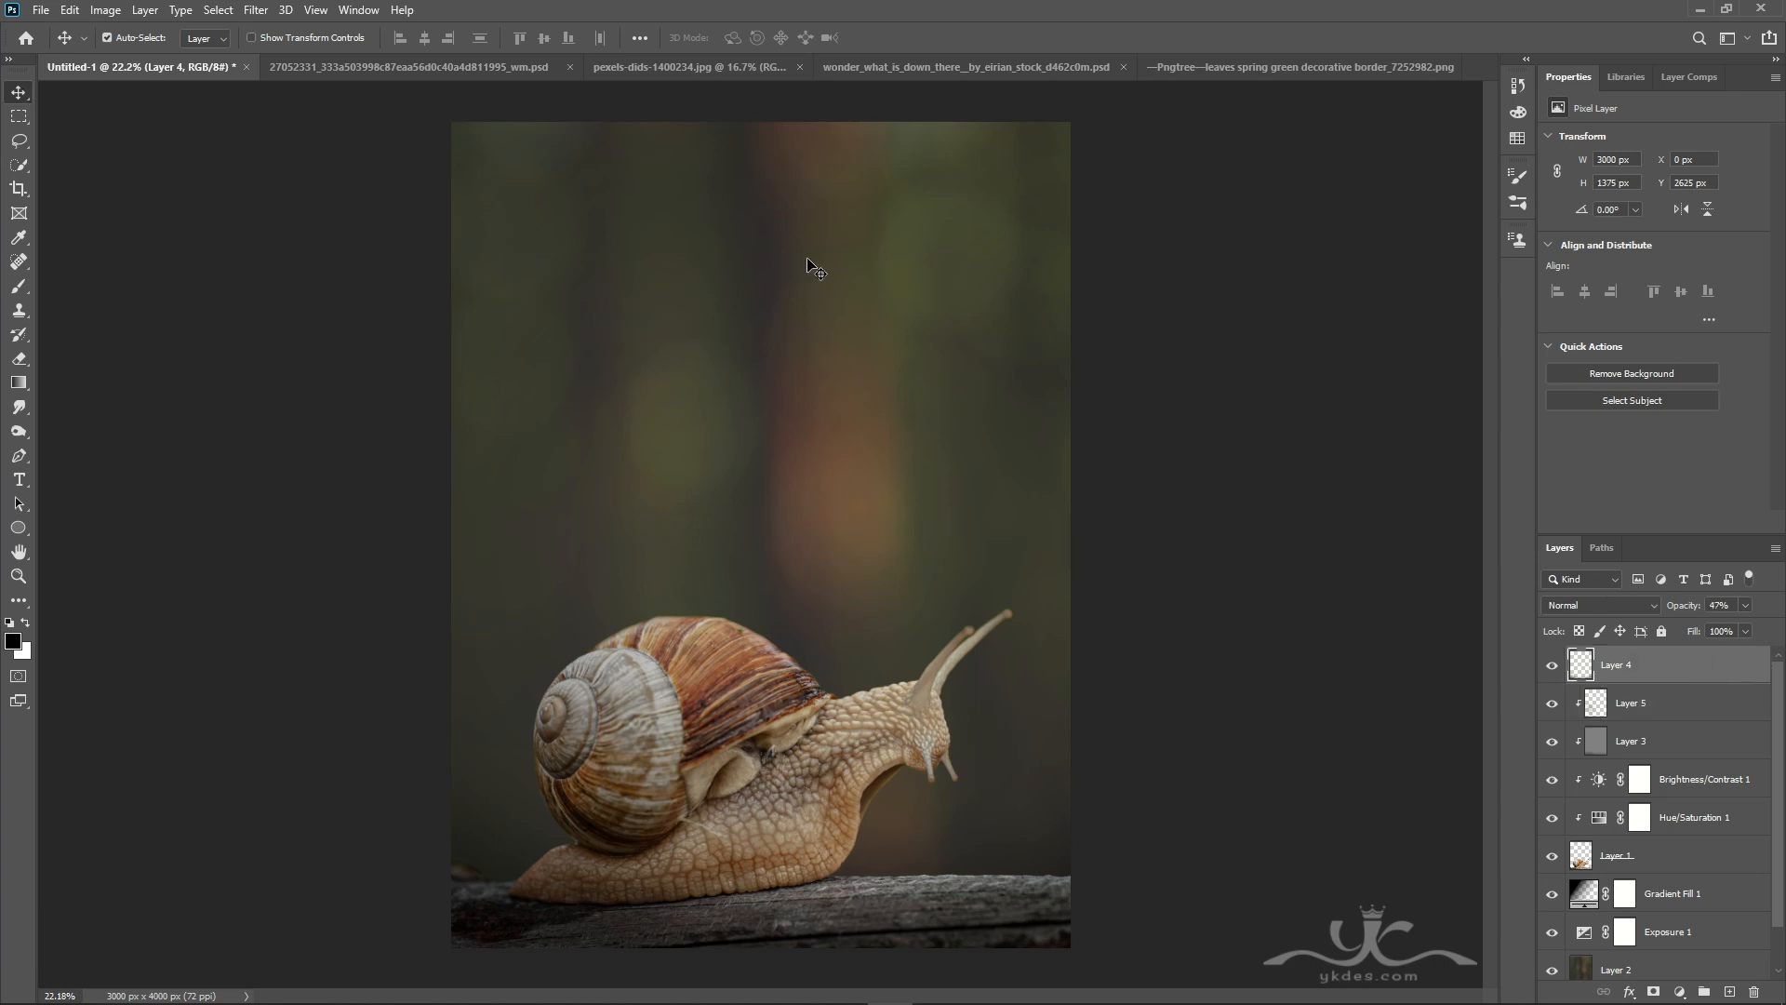
left_click(962, 67)
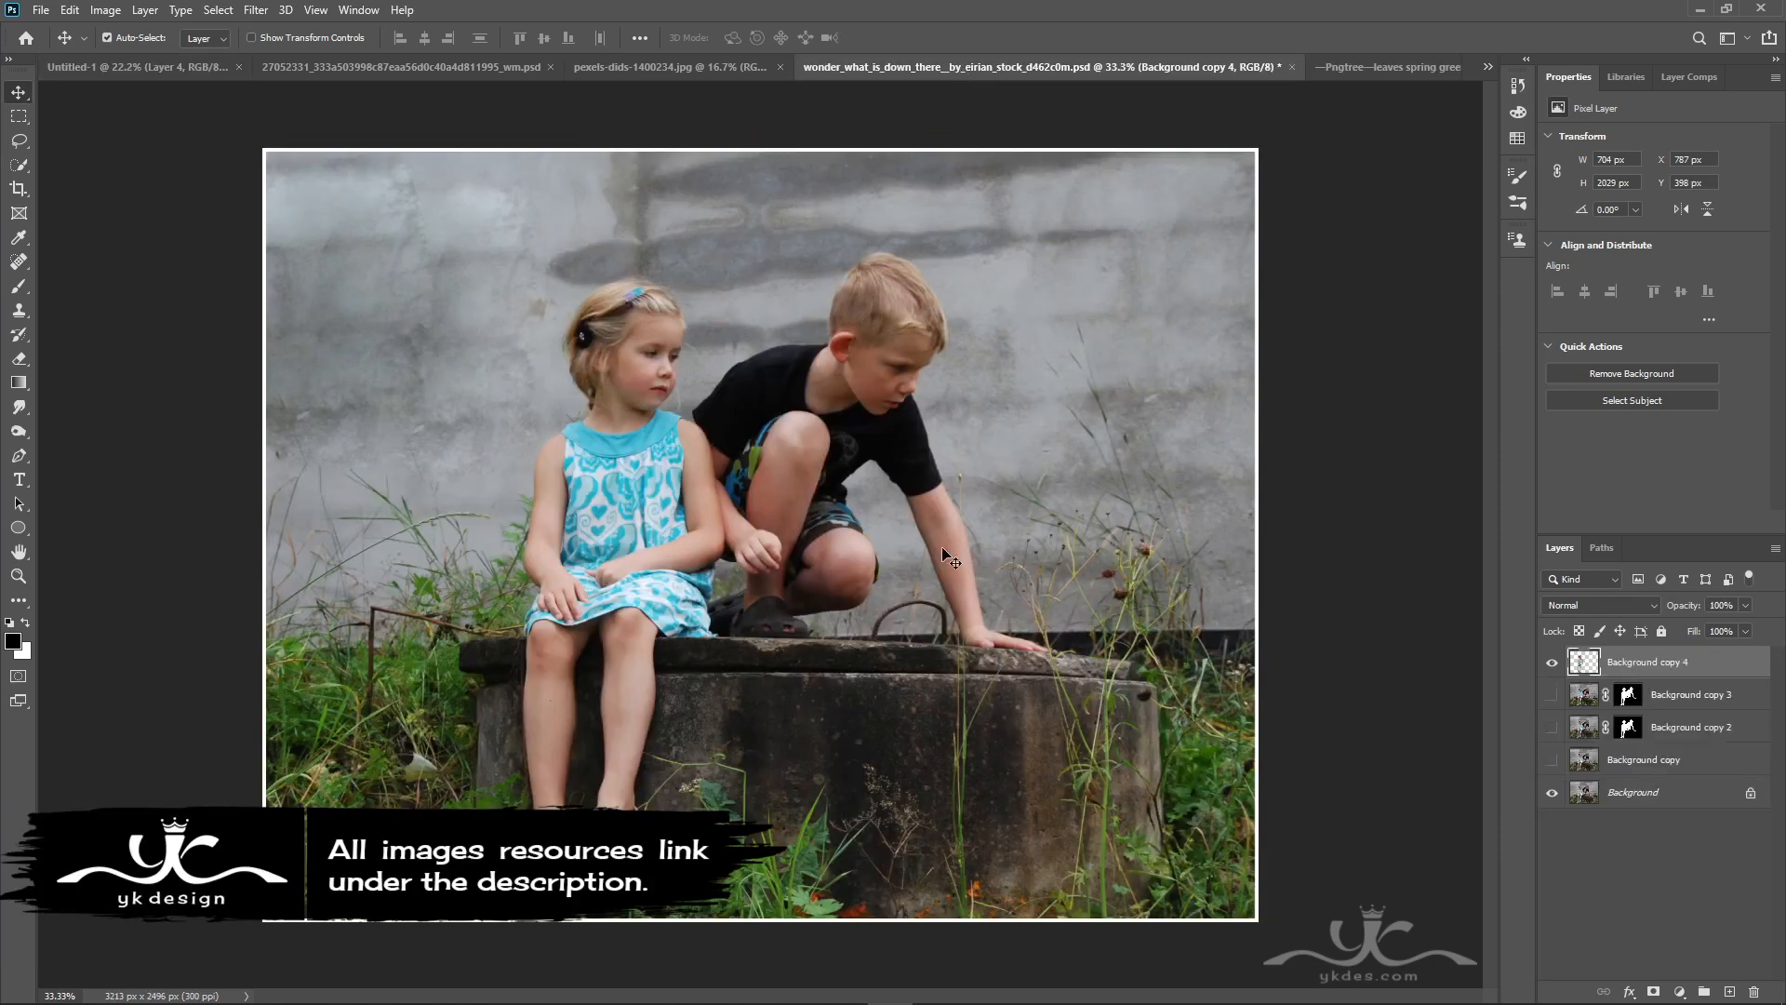
left_click_drag(618, 484, 674, 601)
key("ctrl+t")
key("Return")
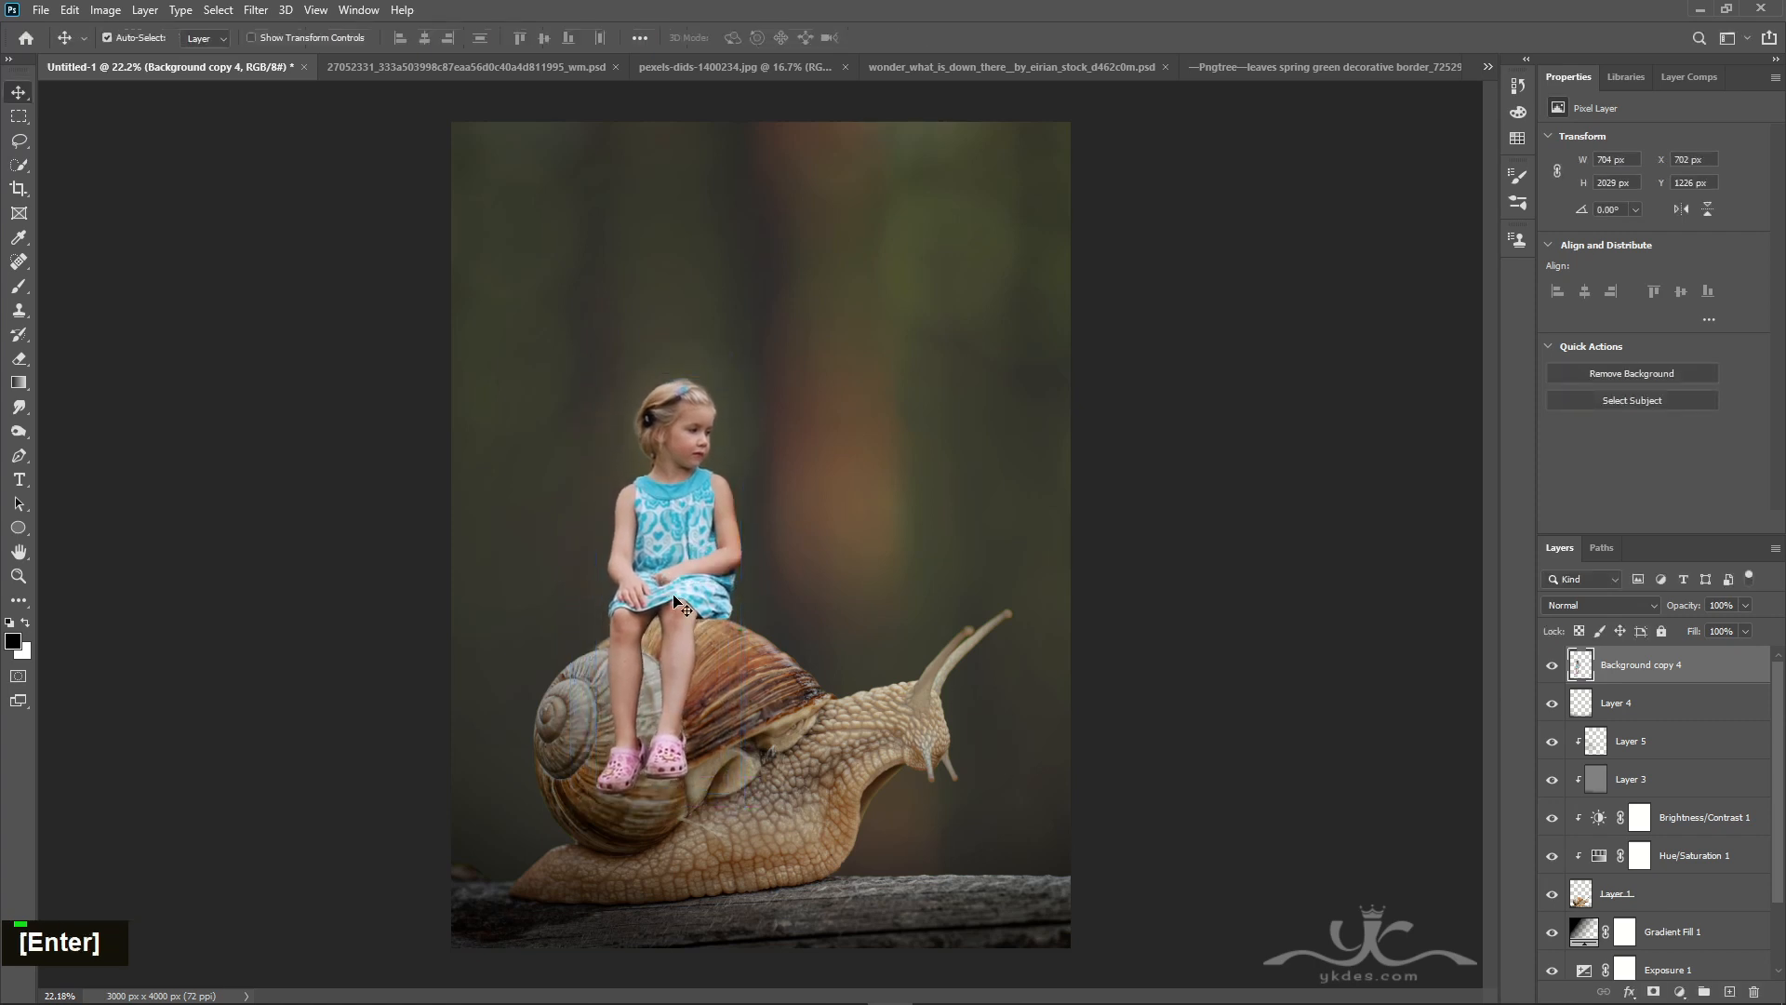
- Nudge the girl slightly down and to the left so she sits more firmly on the snail's shell
key("Down")
key("Down")
key("Down")
key("Down")
key("Down")
key("Down")
key("Down")
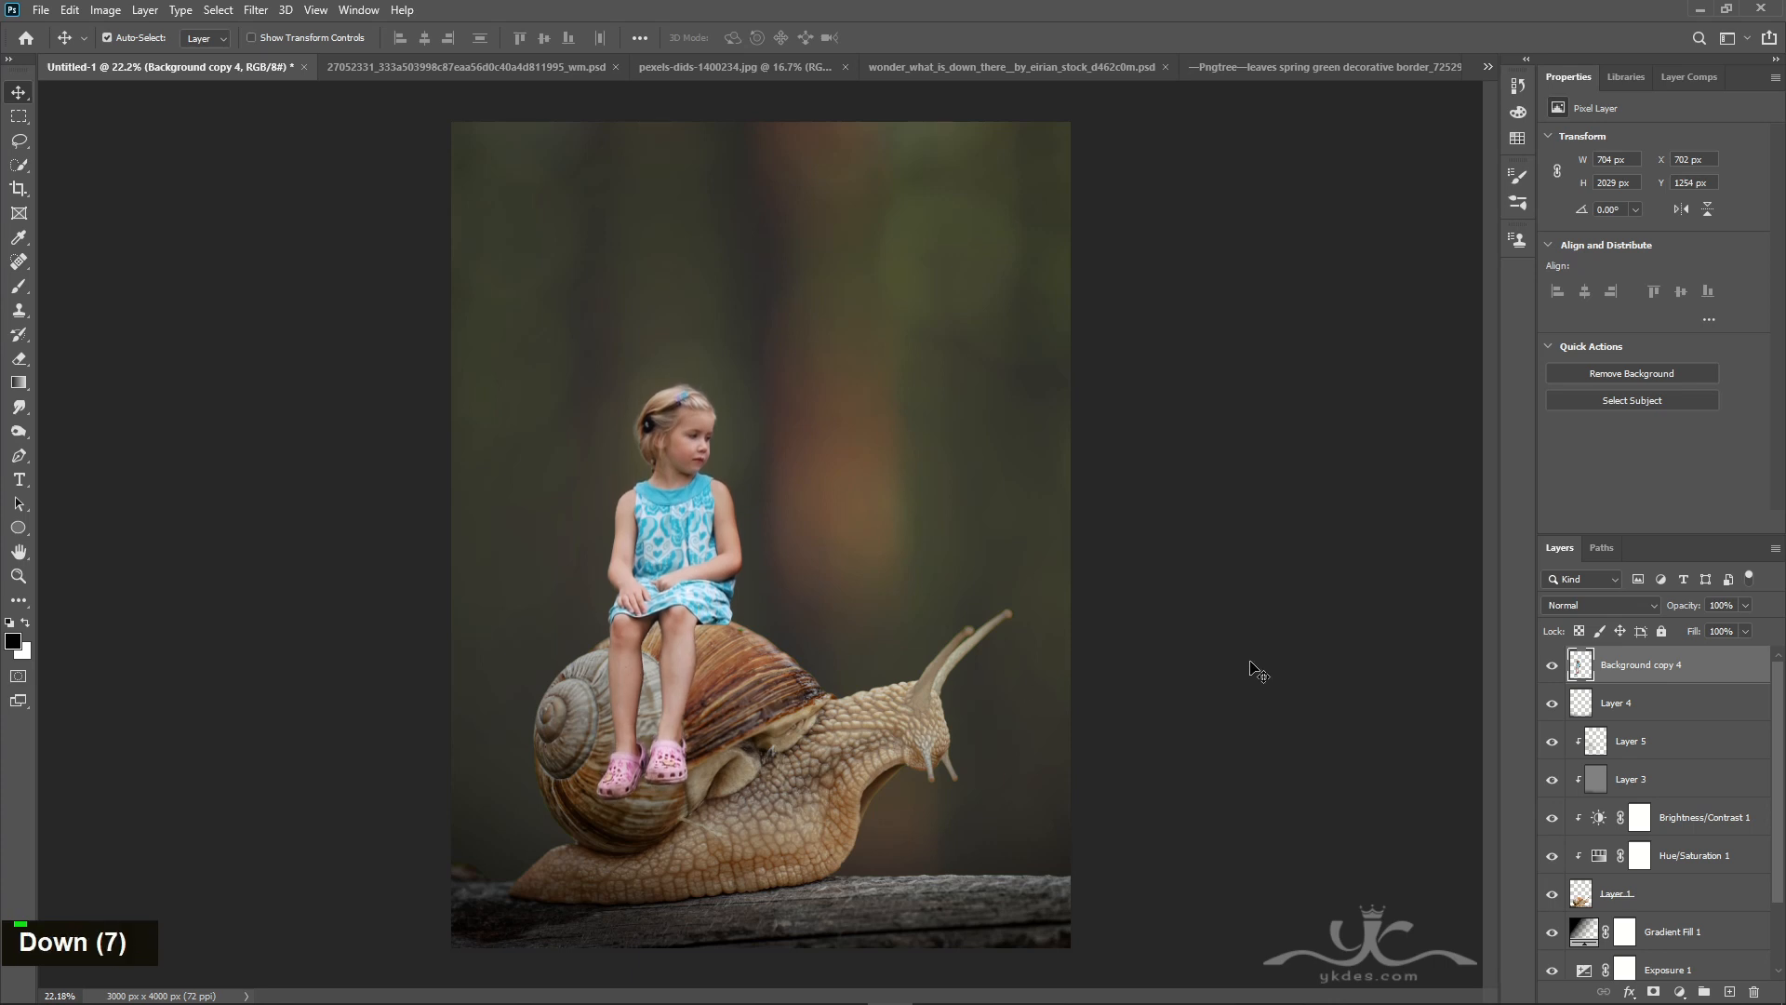
key("Left")
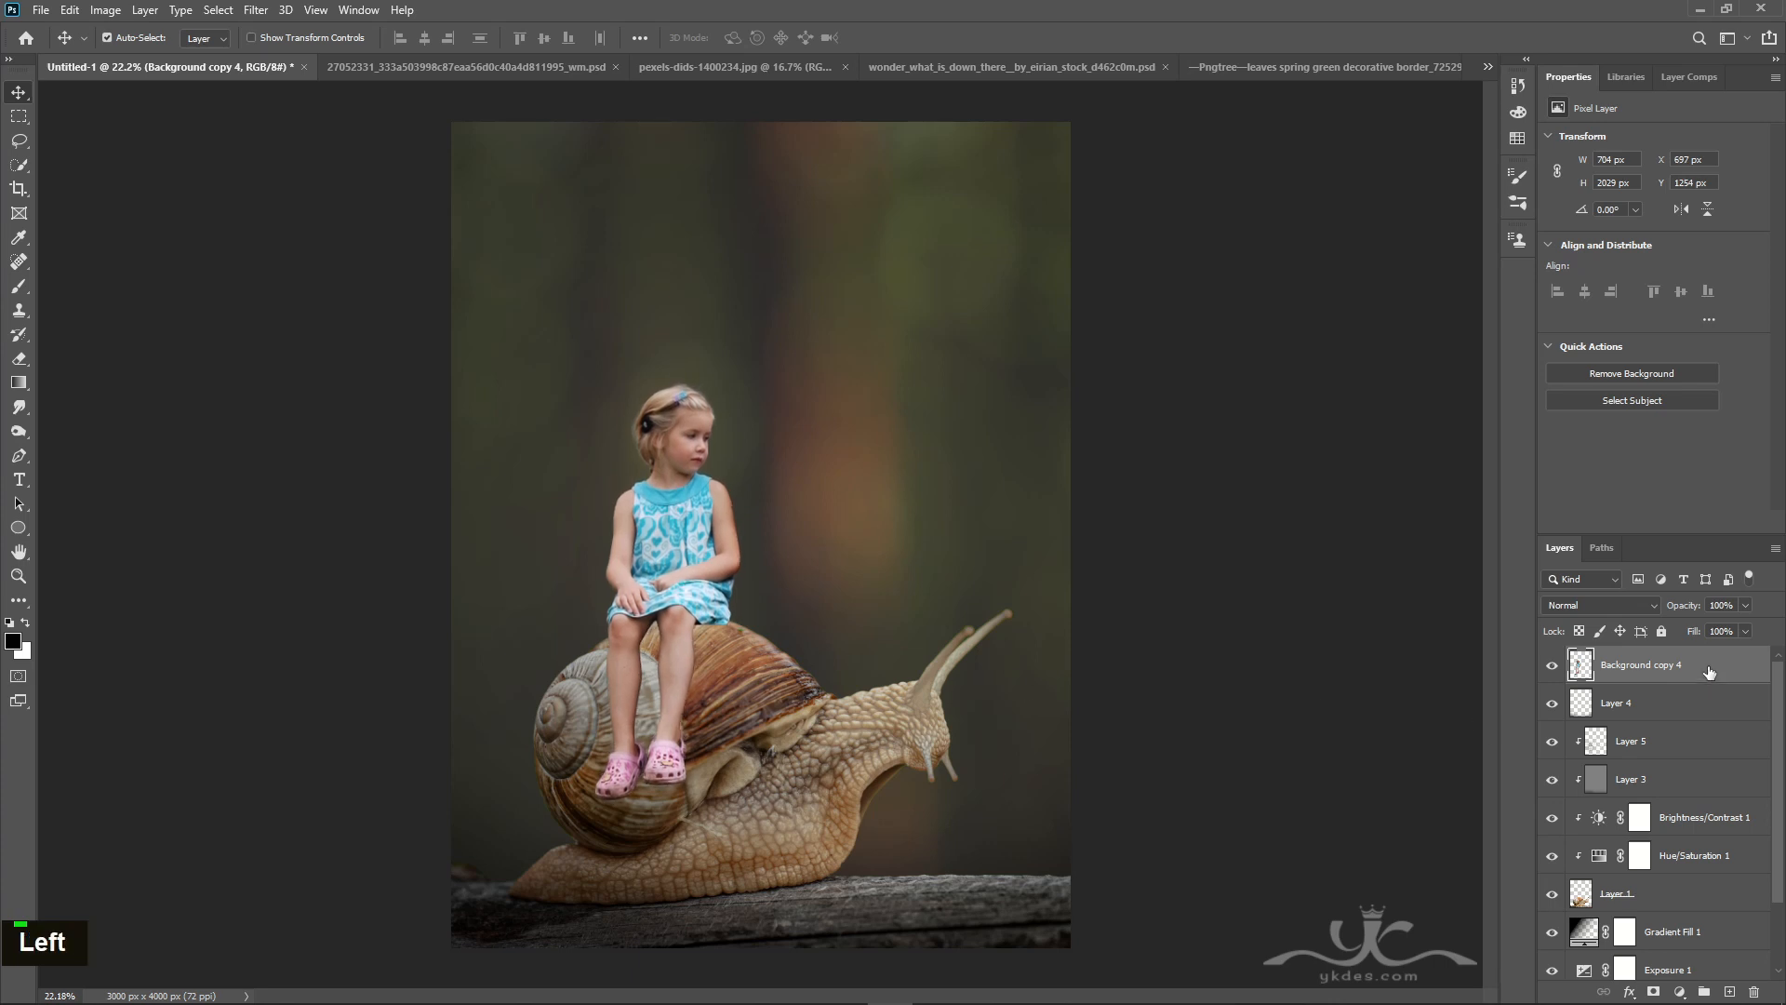
- Apply the Camera Raw filter to the girl with Texture +73, Clarity +23 and adjusted blacks and highlights
left_click(256, 10)
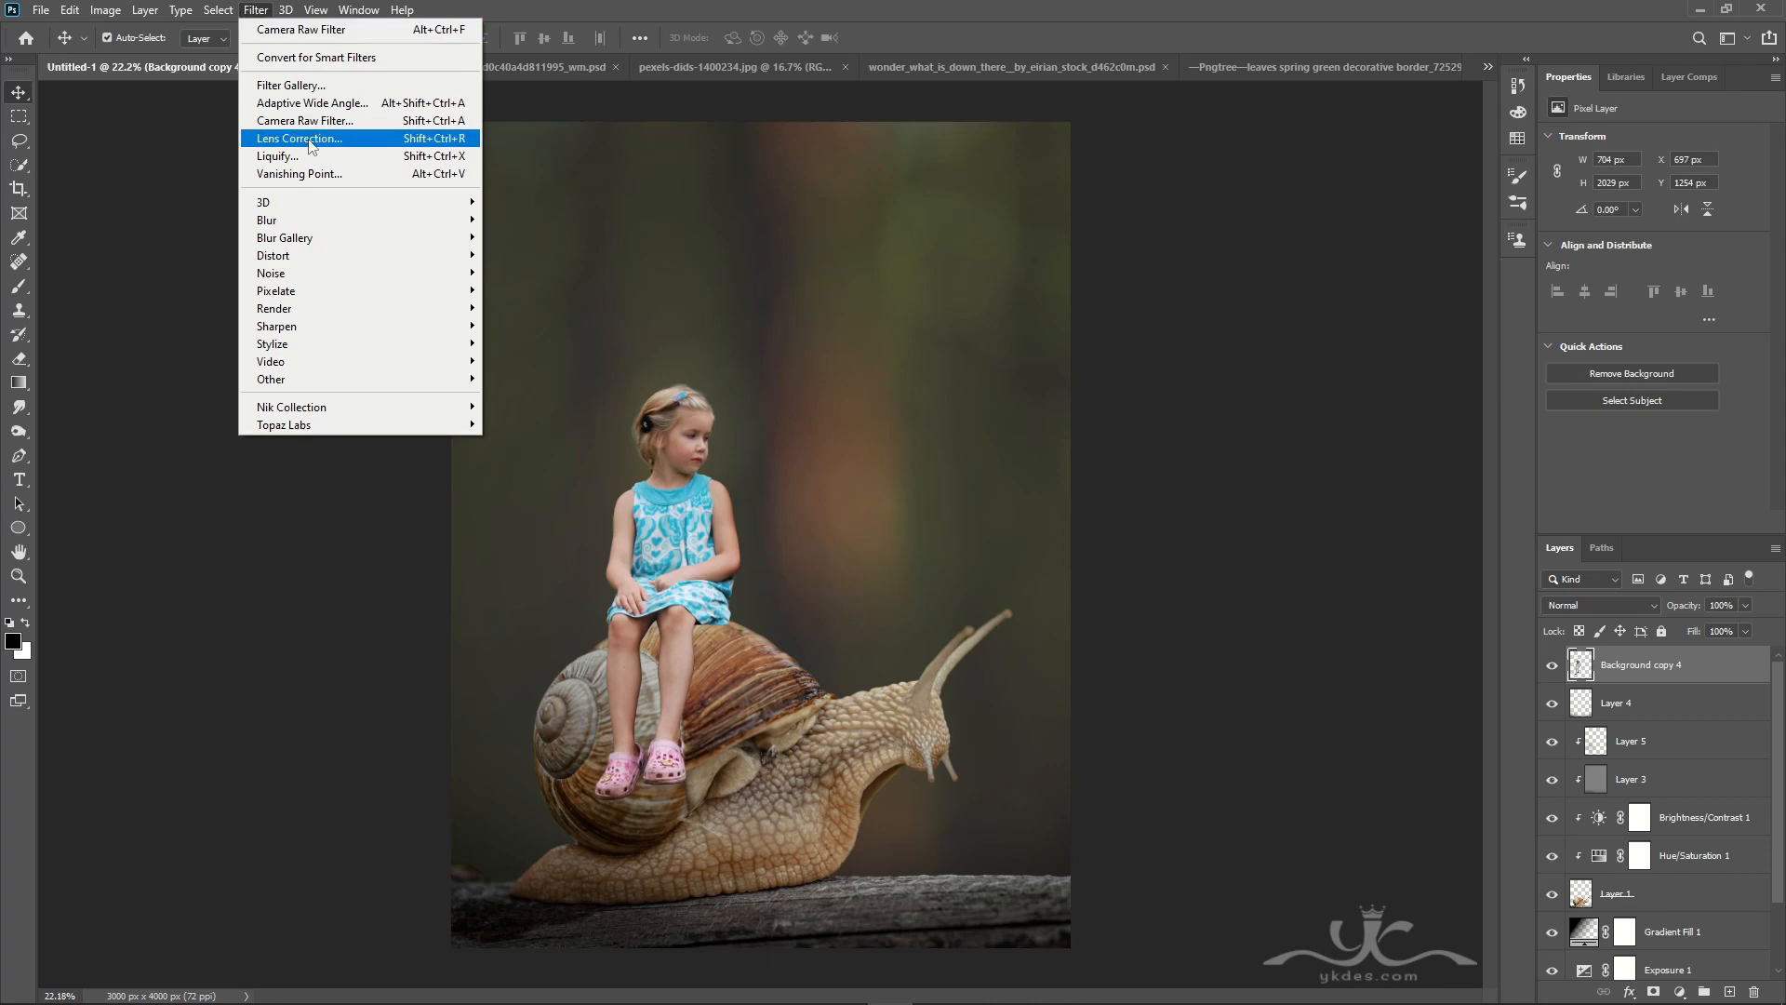
left_click(291, 122)
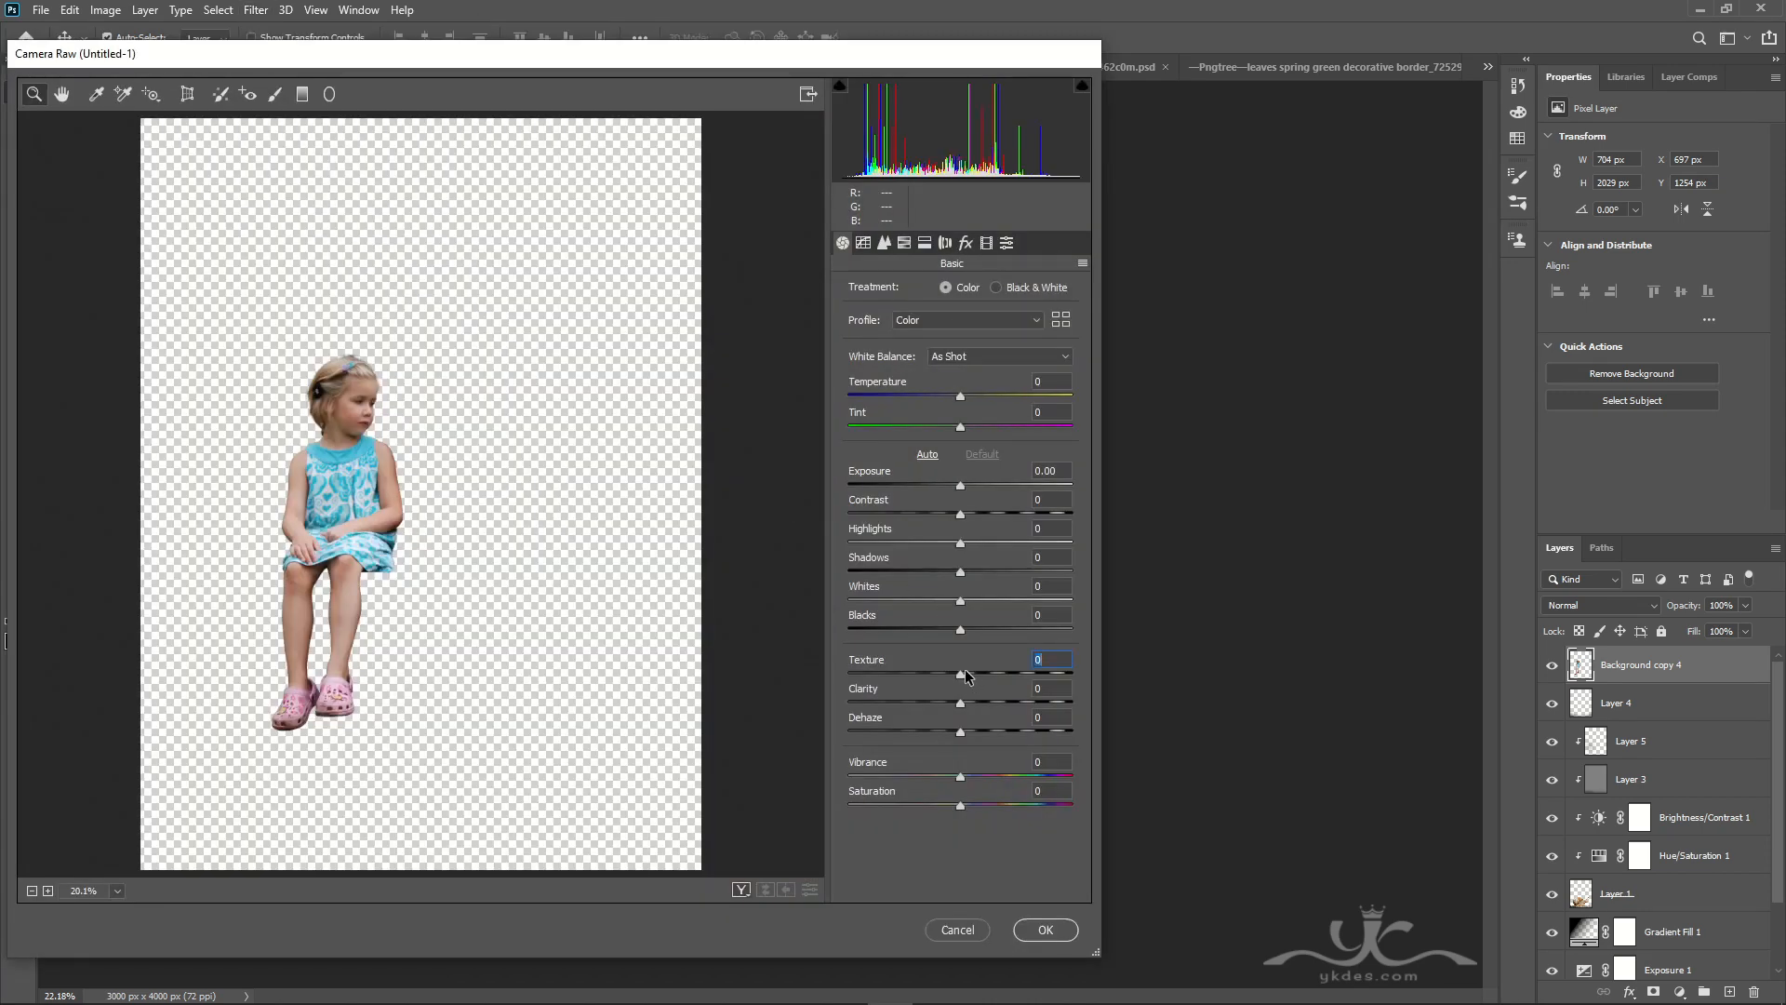
mouse_move(965, 672)
left_mouse_down()
mouse_move(1042, 672)
mouse_move(969, 704)
mouse_move(986, 700)
left_mouse_up()
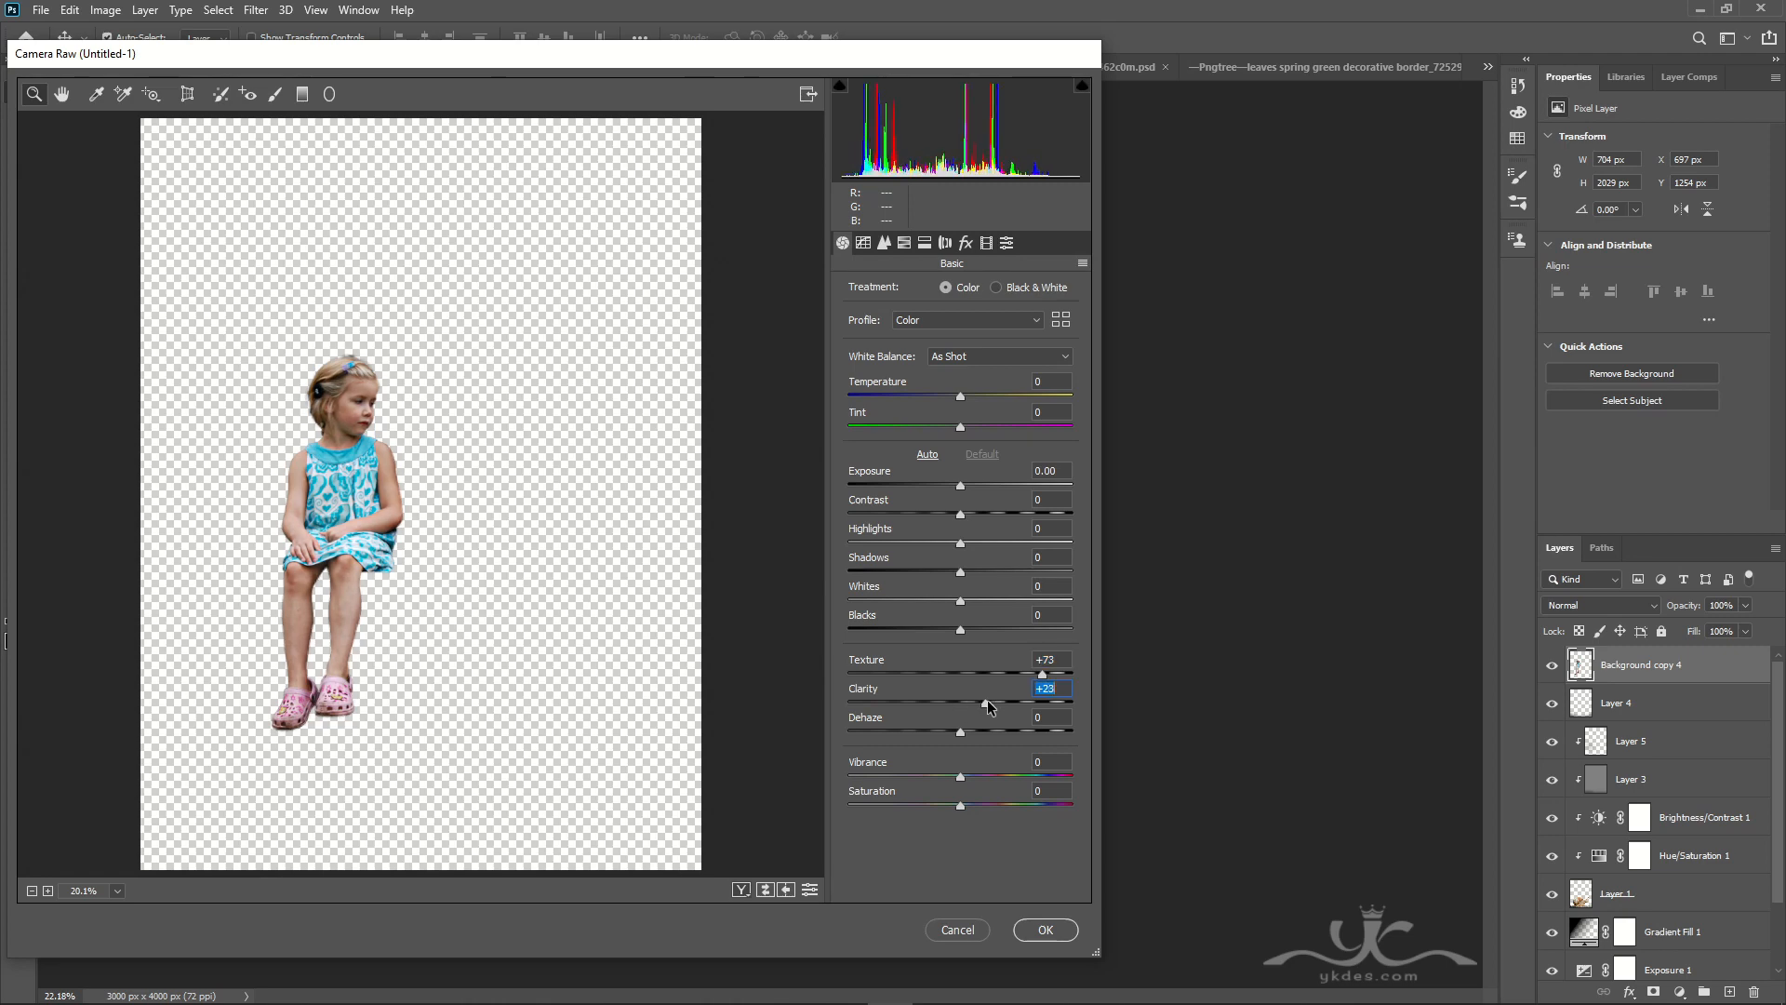
left_click_drag(960, 629, 936, 544)
left_click(1045, 931)
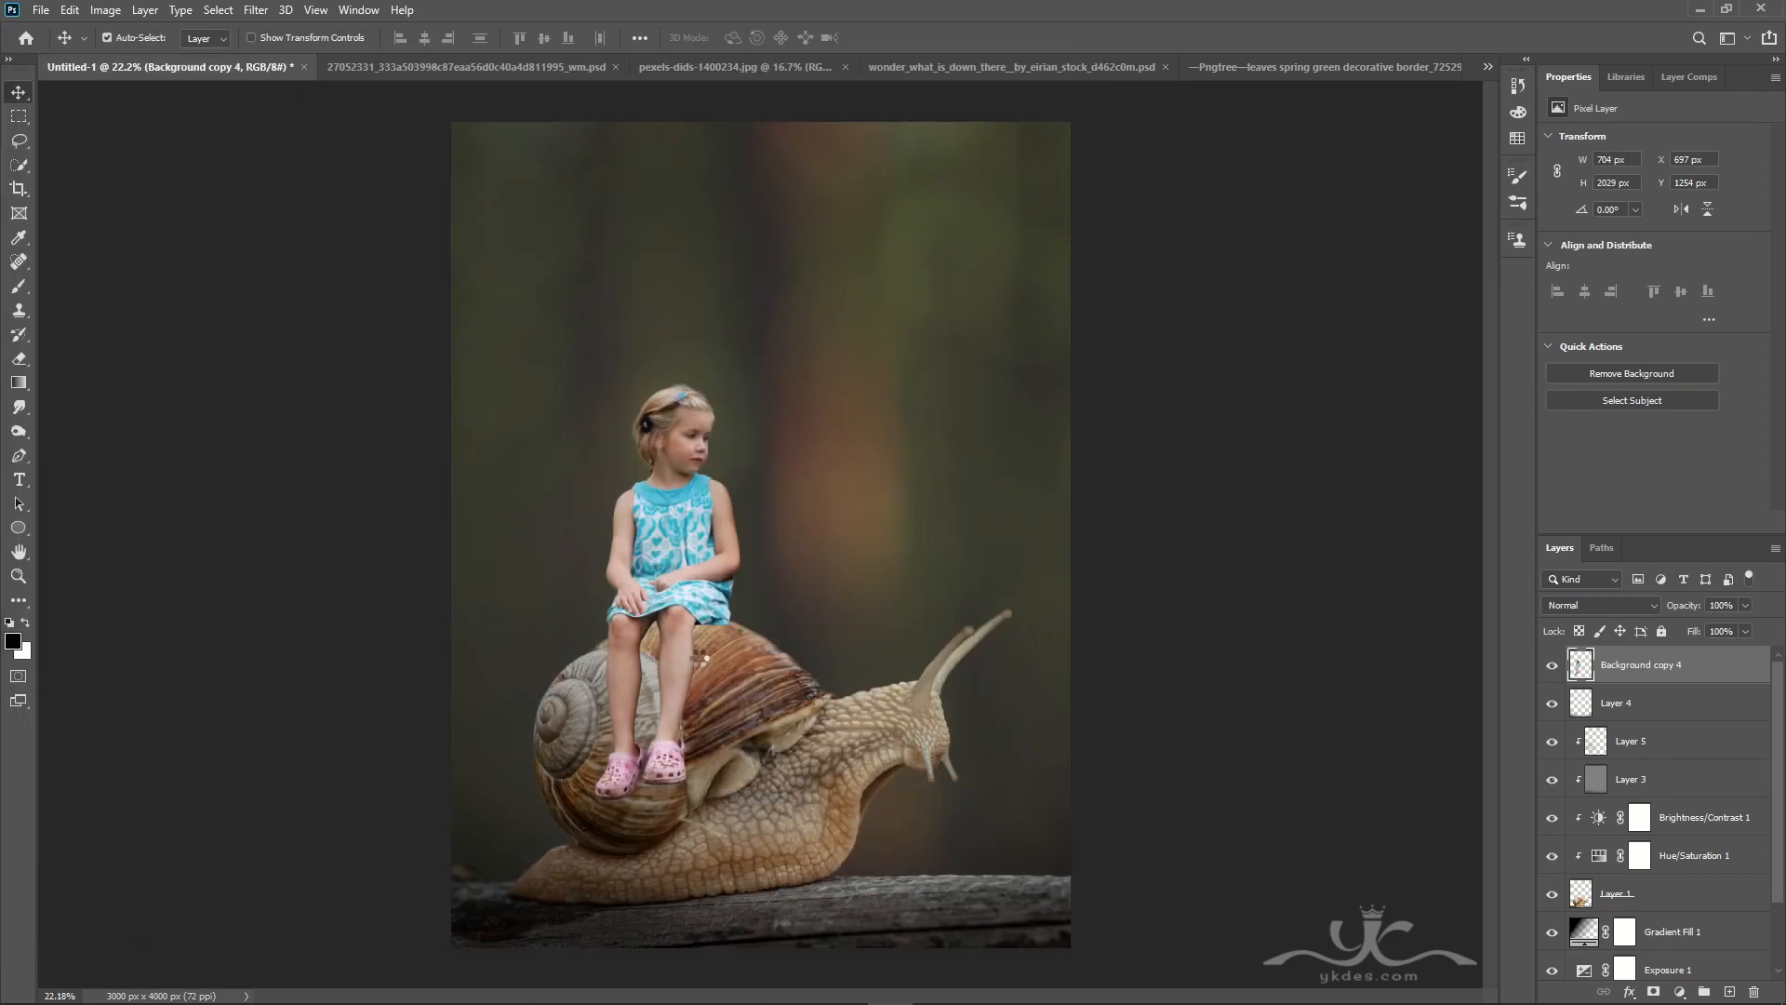
- Clip a Hue/Saturation adjustment to the girl with saturation -17 and lightness -11
left_click(1679, 989)
left_click(1669, 806)
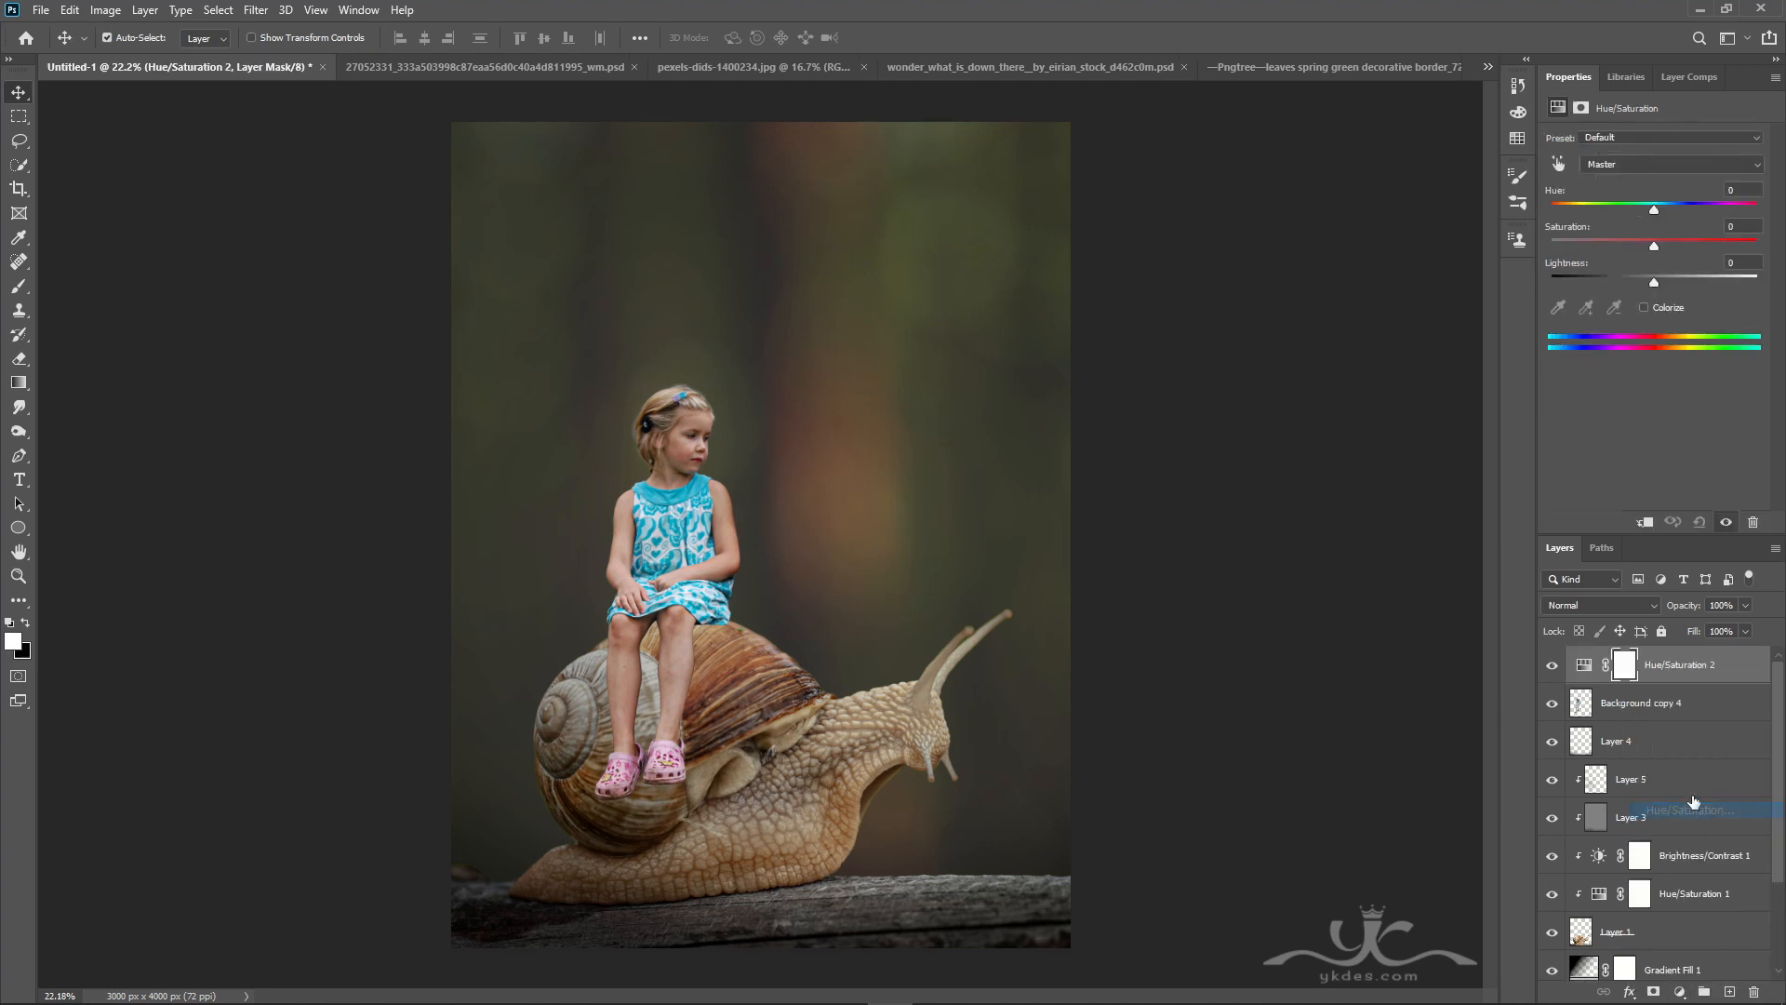
left_click(1644, 521)
left_click_drag(1654, 282, 1632, 248)
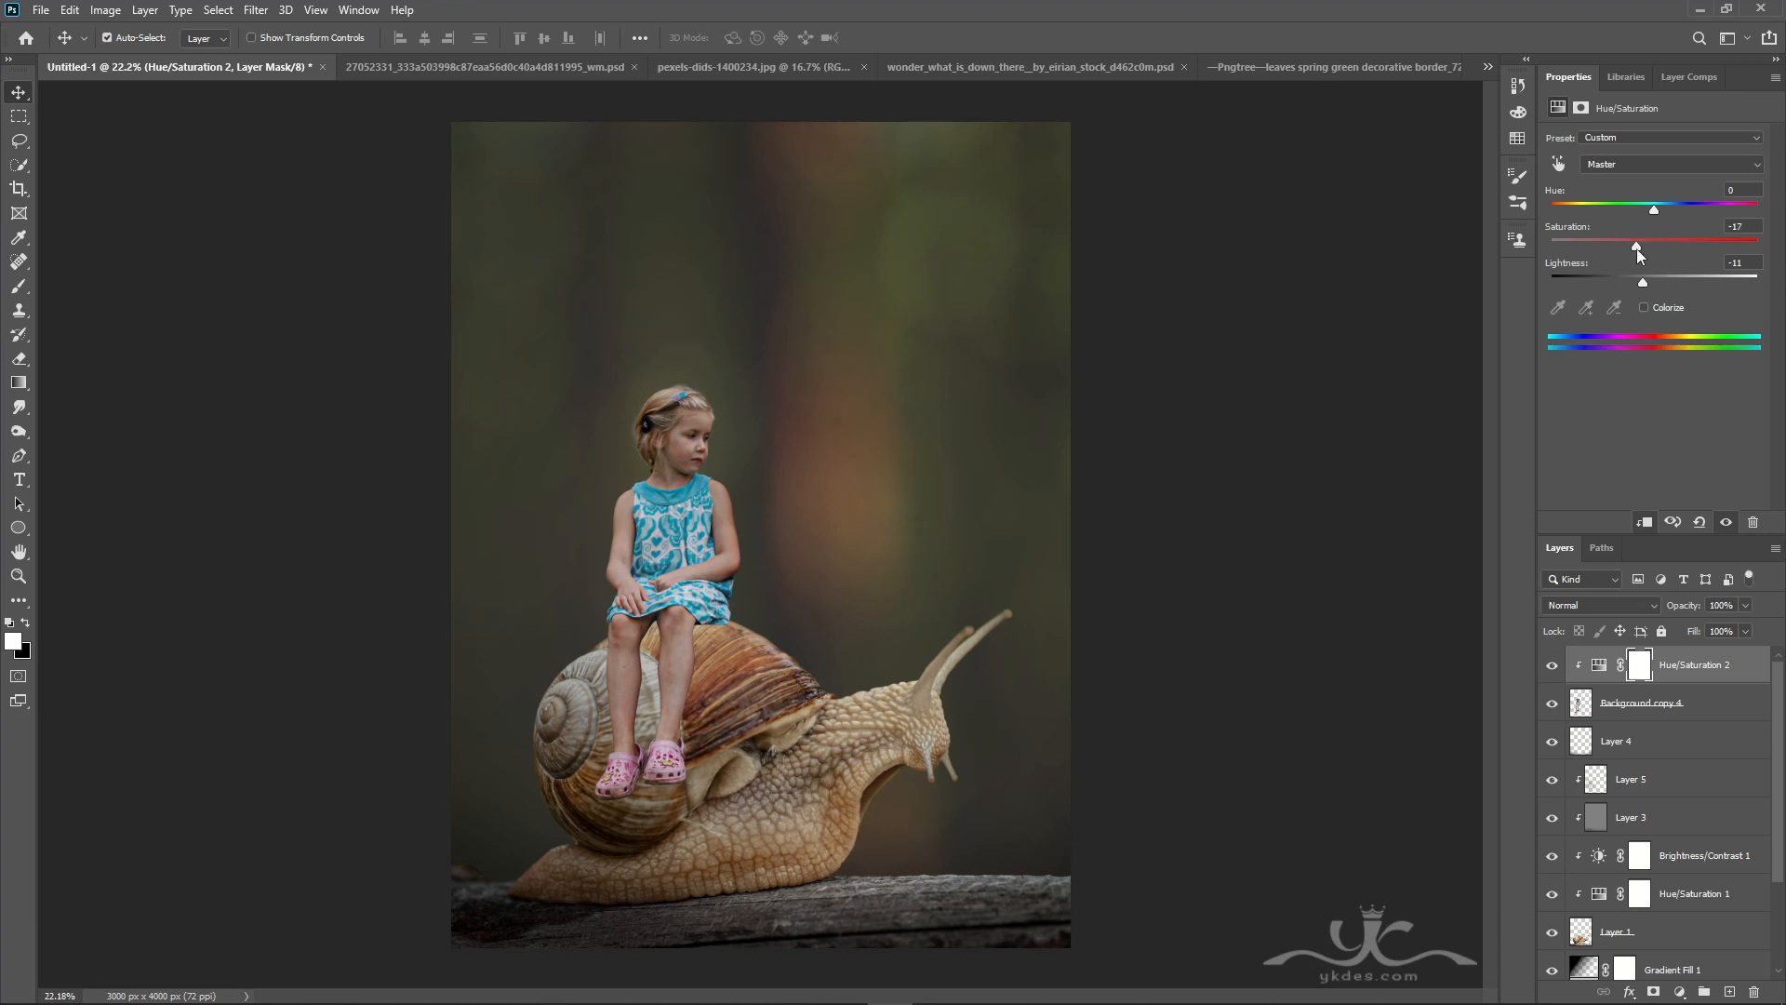
- Clip a Brightness/Contrast adjustment to the girl with brightness 15 and contrast 20
left_click(1677, 990)
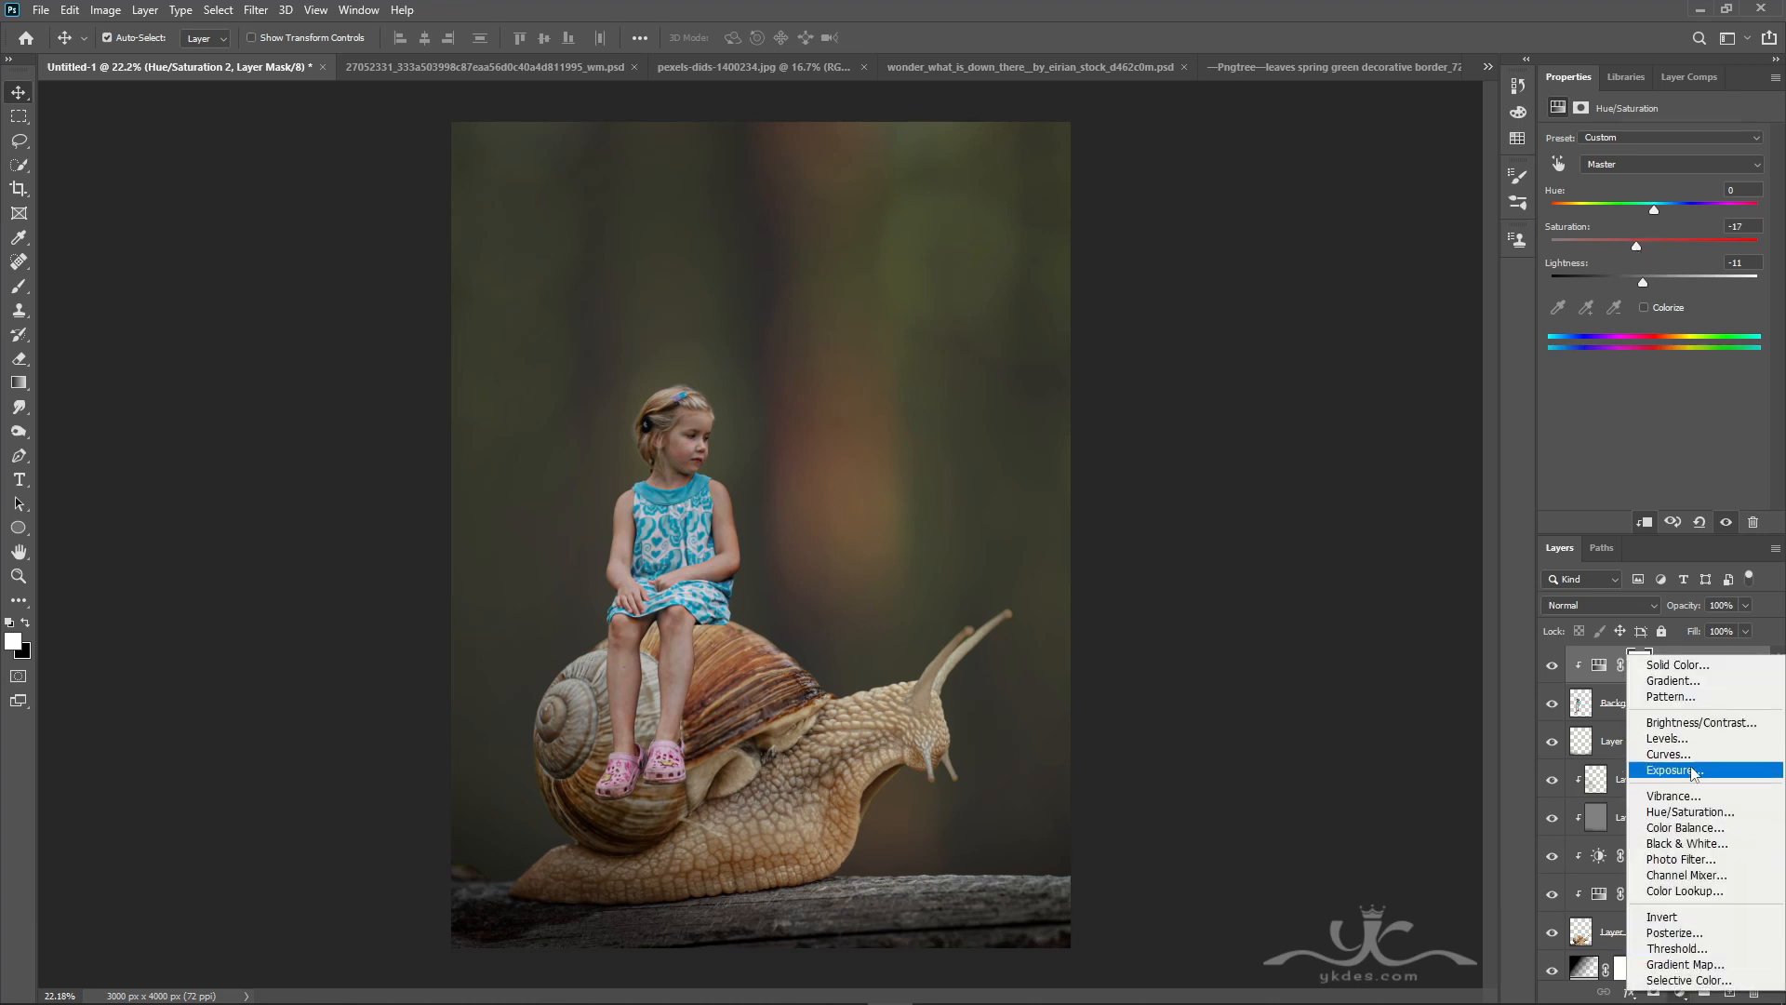
left_click(1695, 722)
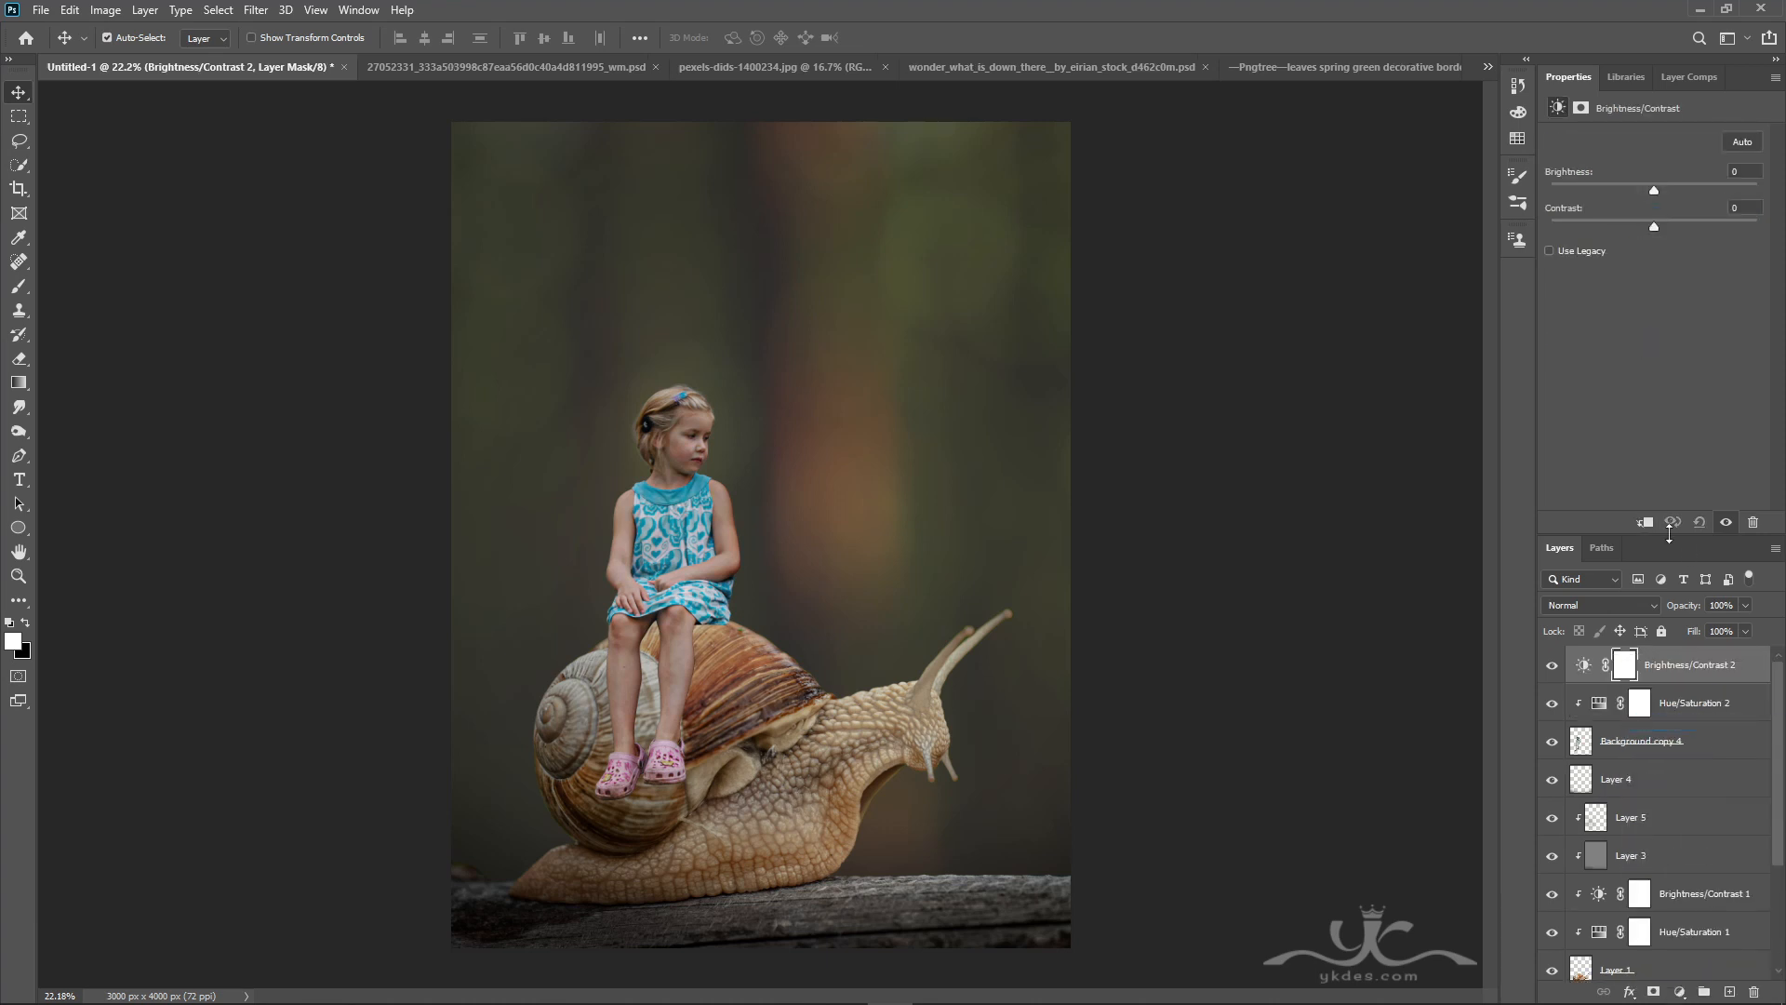
left_click_drag(1654, 192, 1676, 223)
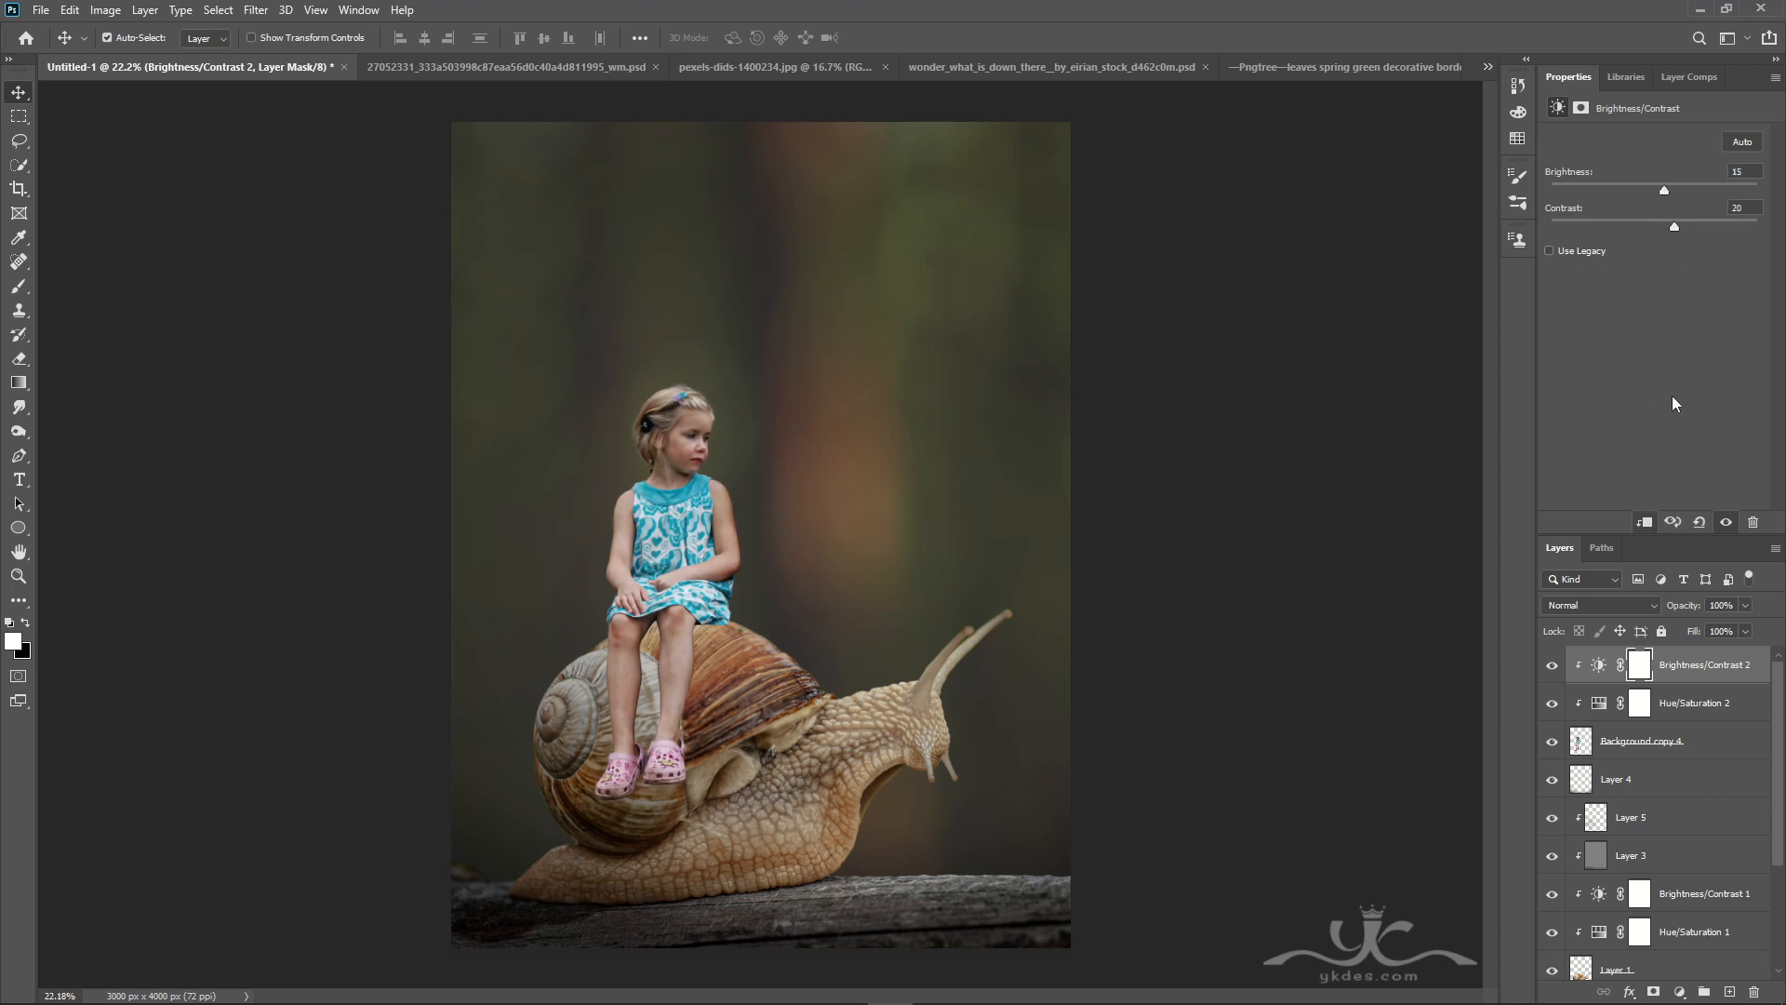
- Add a new layer clipped above the girl's adjustments, set it to Overlay and fill it with gray
left_click(1732, 993)
left_click(1727, 681, "alt")
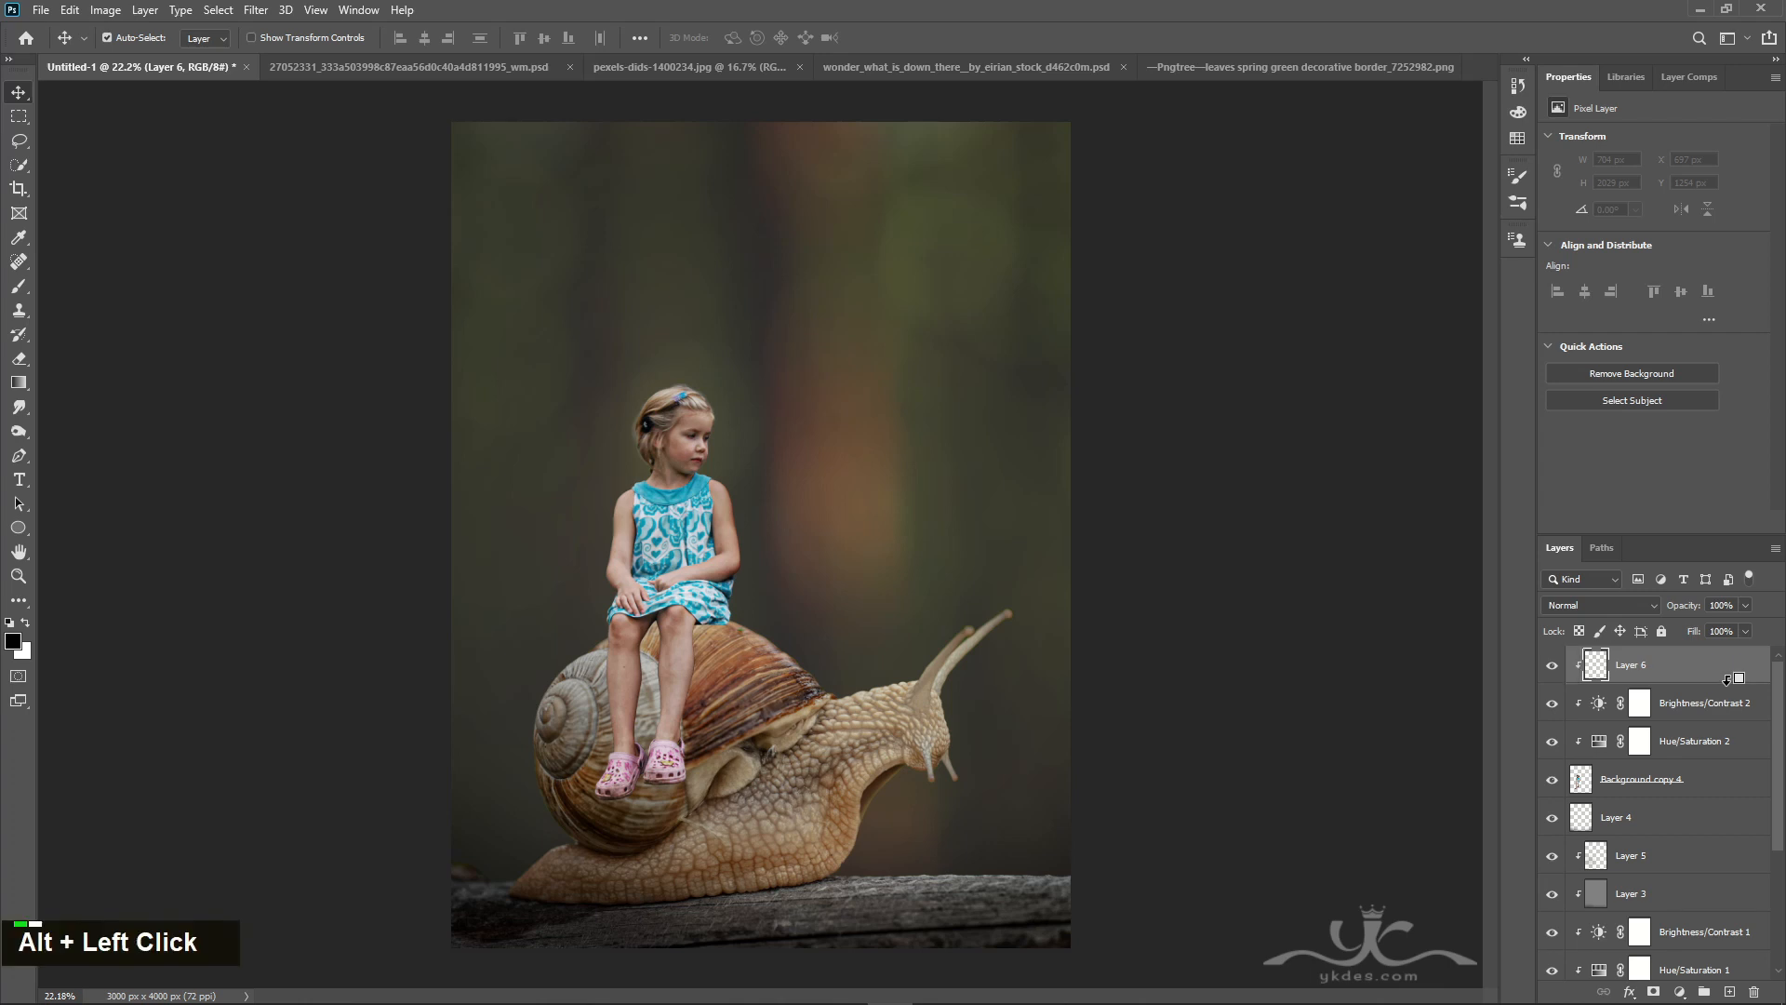
left_click(1609, 604)
left_click(1595, 772)
left_click(69, 10)
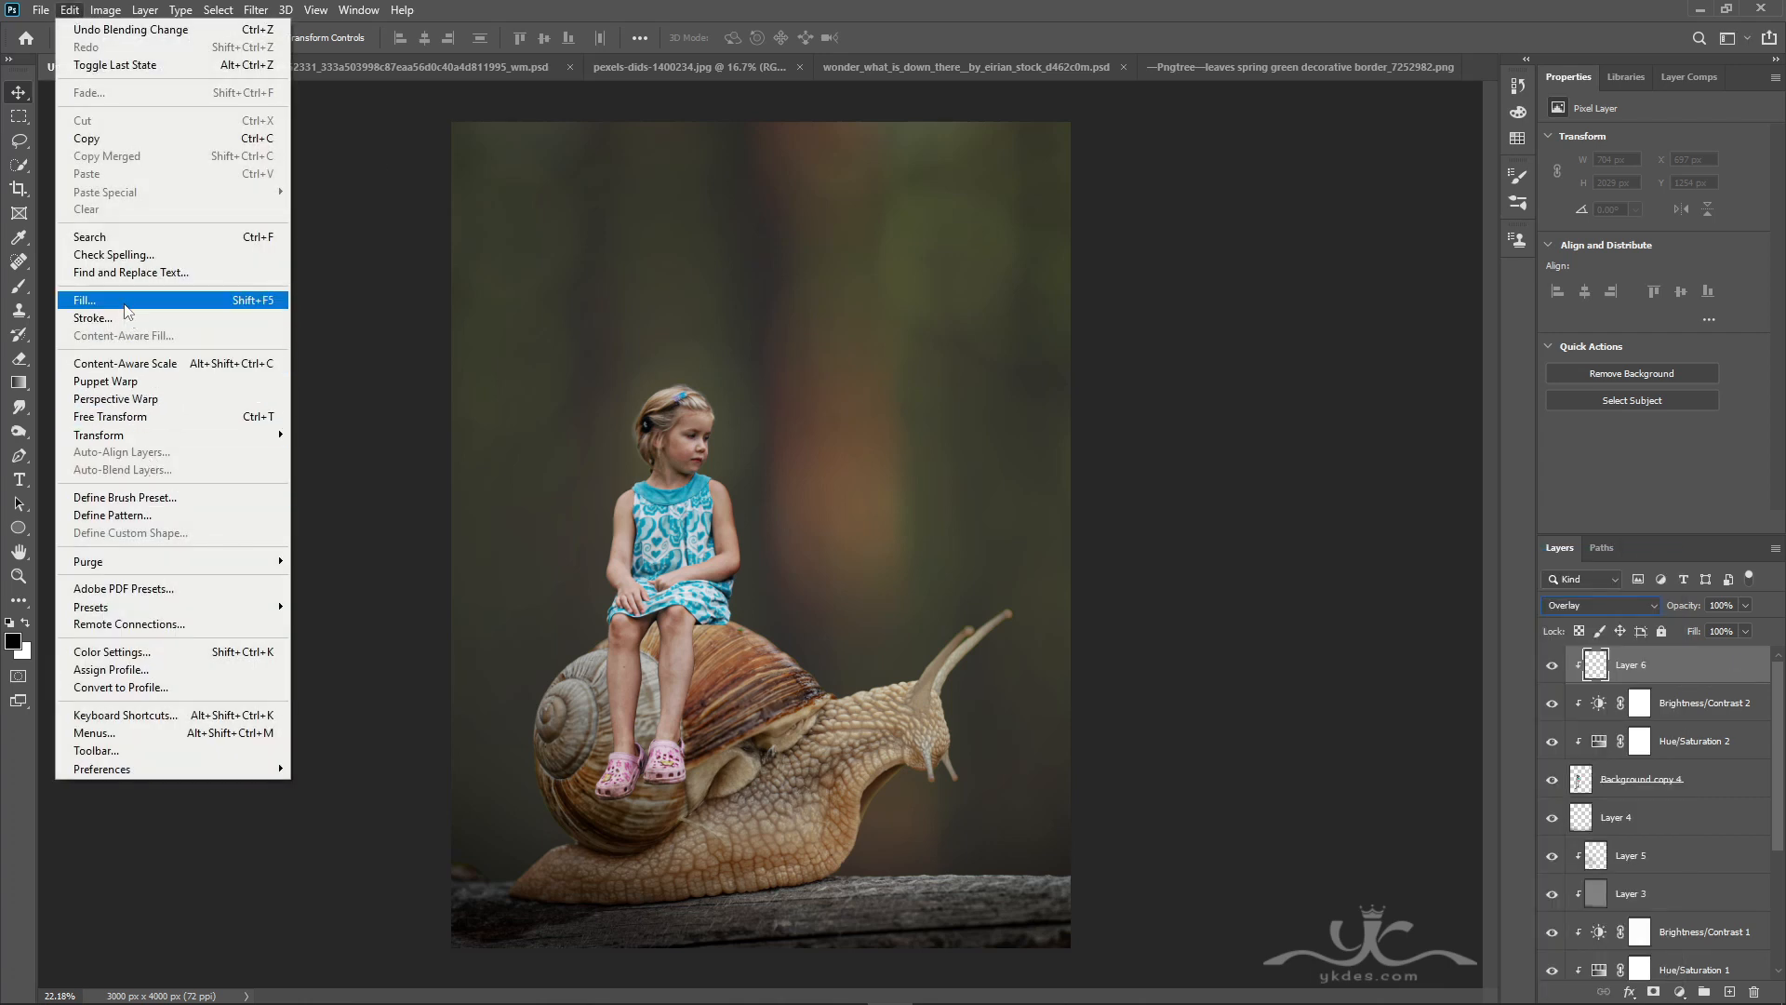
left_click(126, 300)
left_click(672, 323)
key("o")
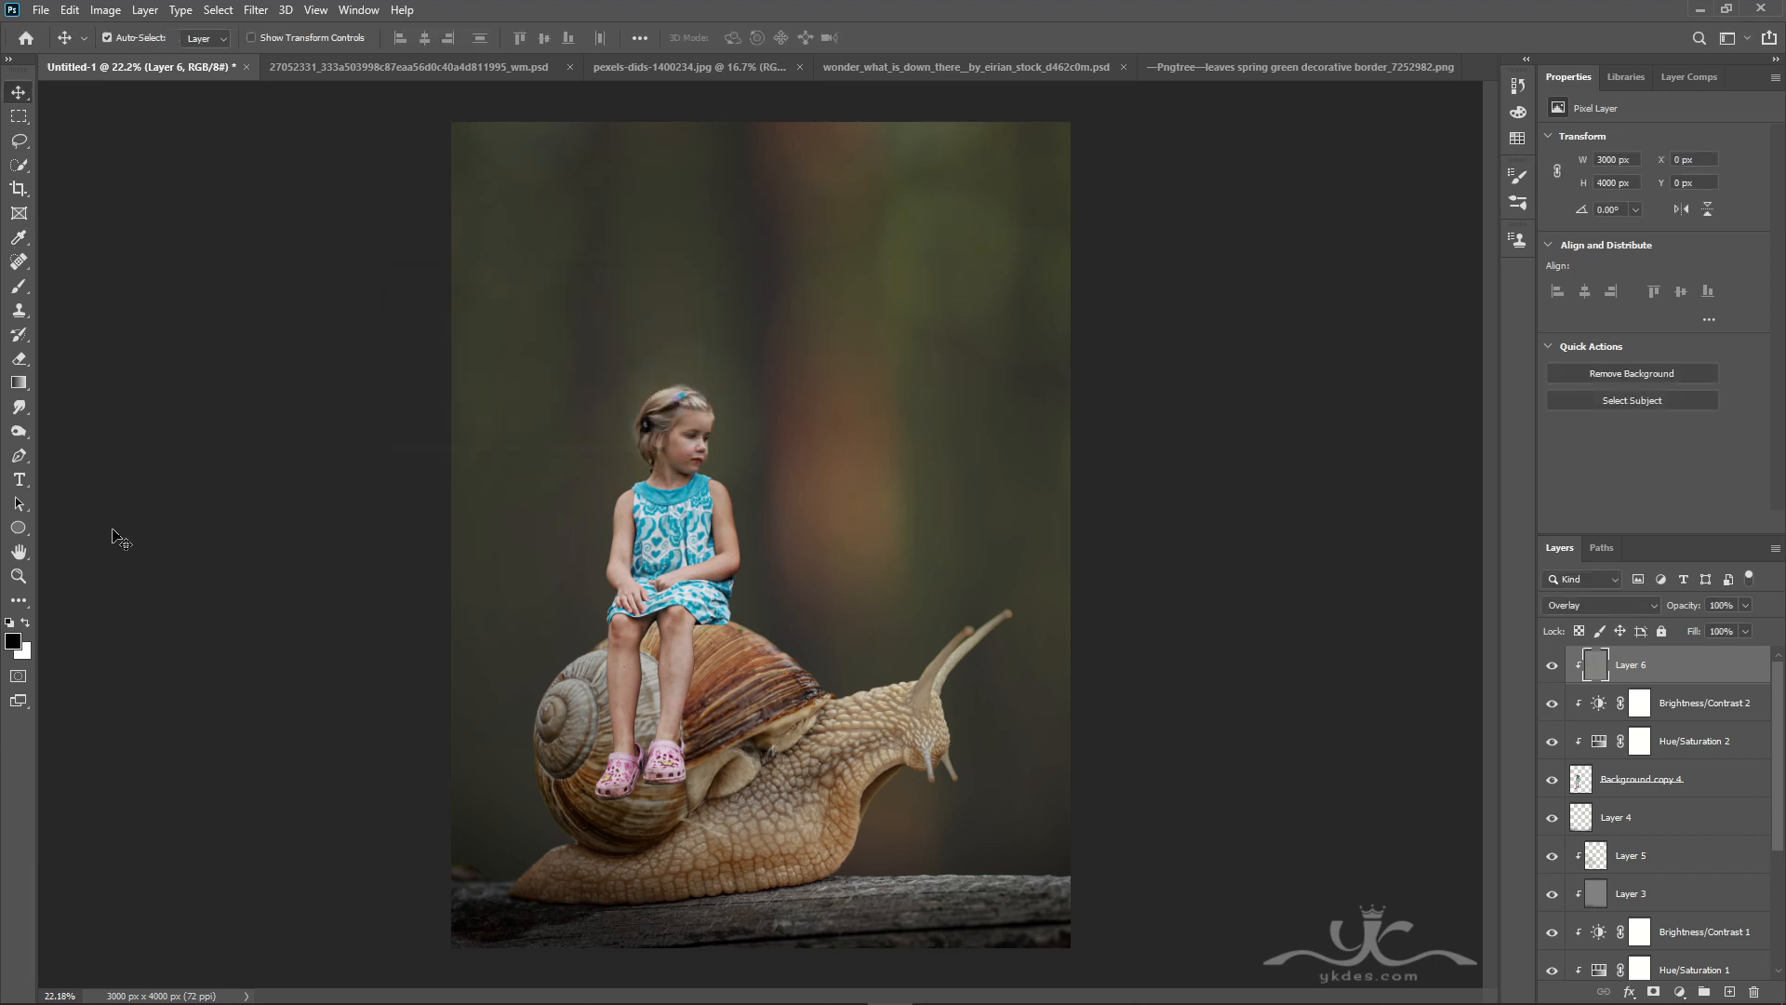
- Burn the girl's left side on the gray layer with midtones at 50% exposure, reducing the brush from 1300 to 500 px
right_click(19, 431)
left_click(78, 455)
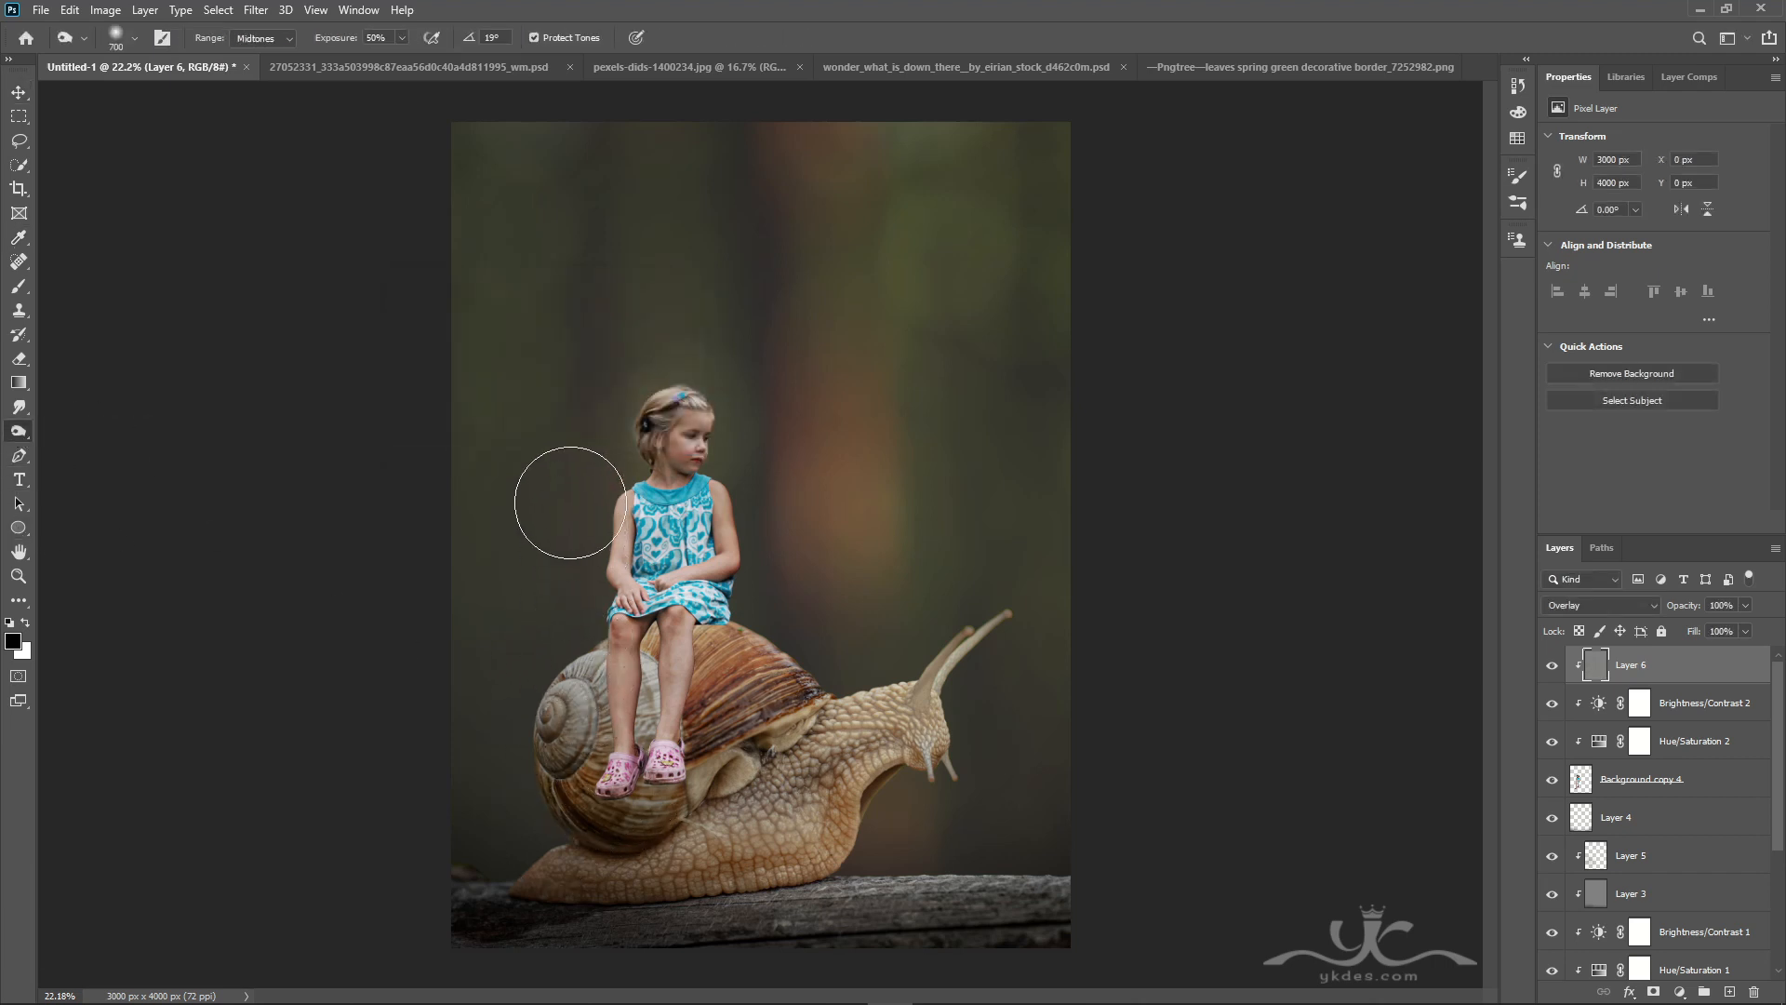
key("bracketright")
key("bracketright")
key("bracketright")
key("bracketright")
key("bracketright")
key("bracketright")
key("bracketright")
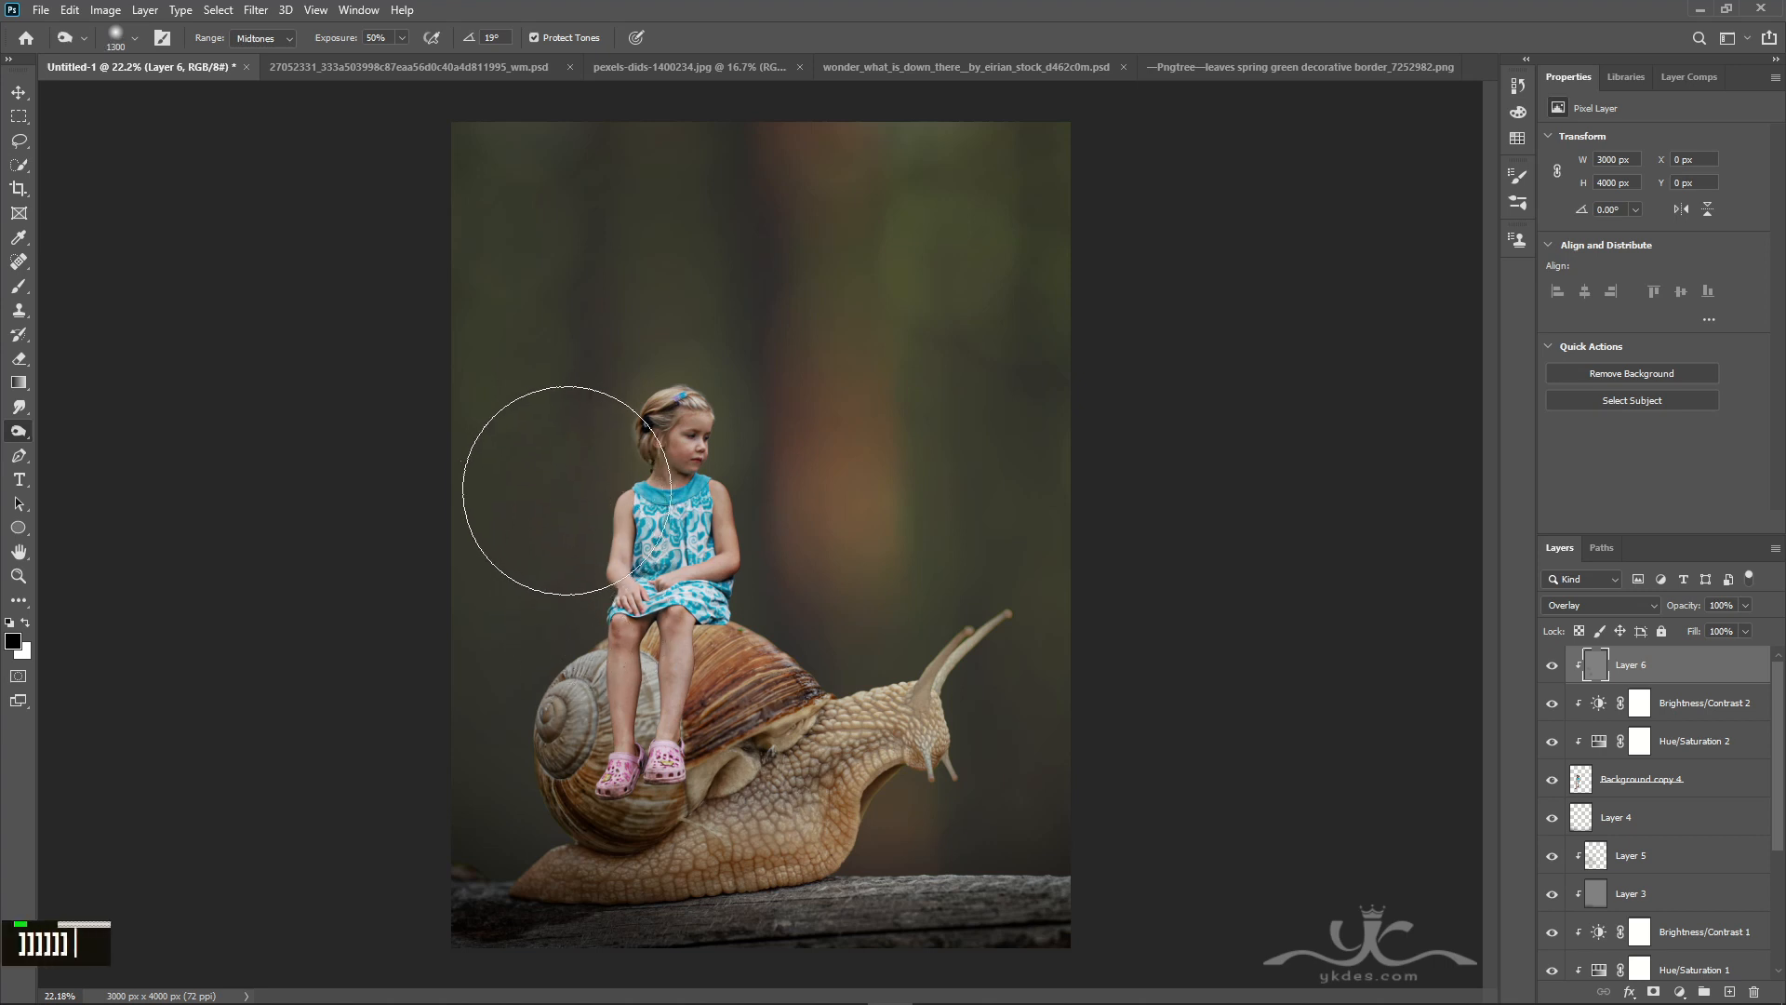
double_click(517, 724)
key("bracketleft")
key("bracketleft")
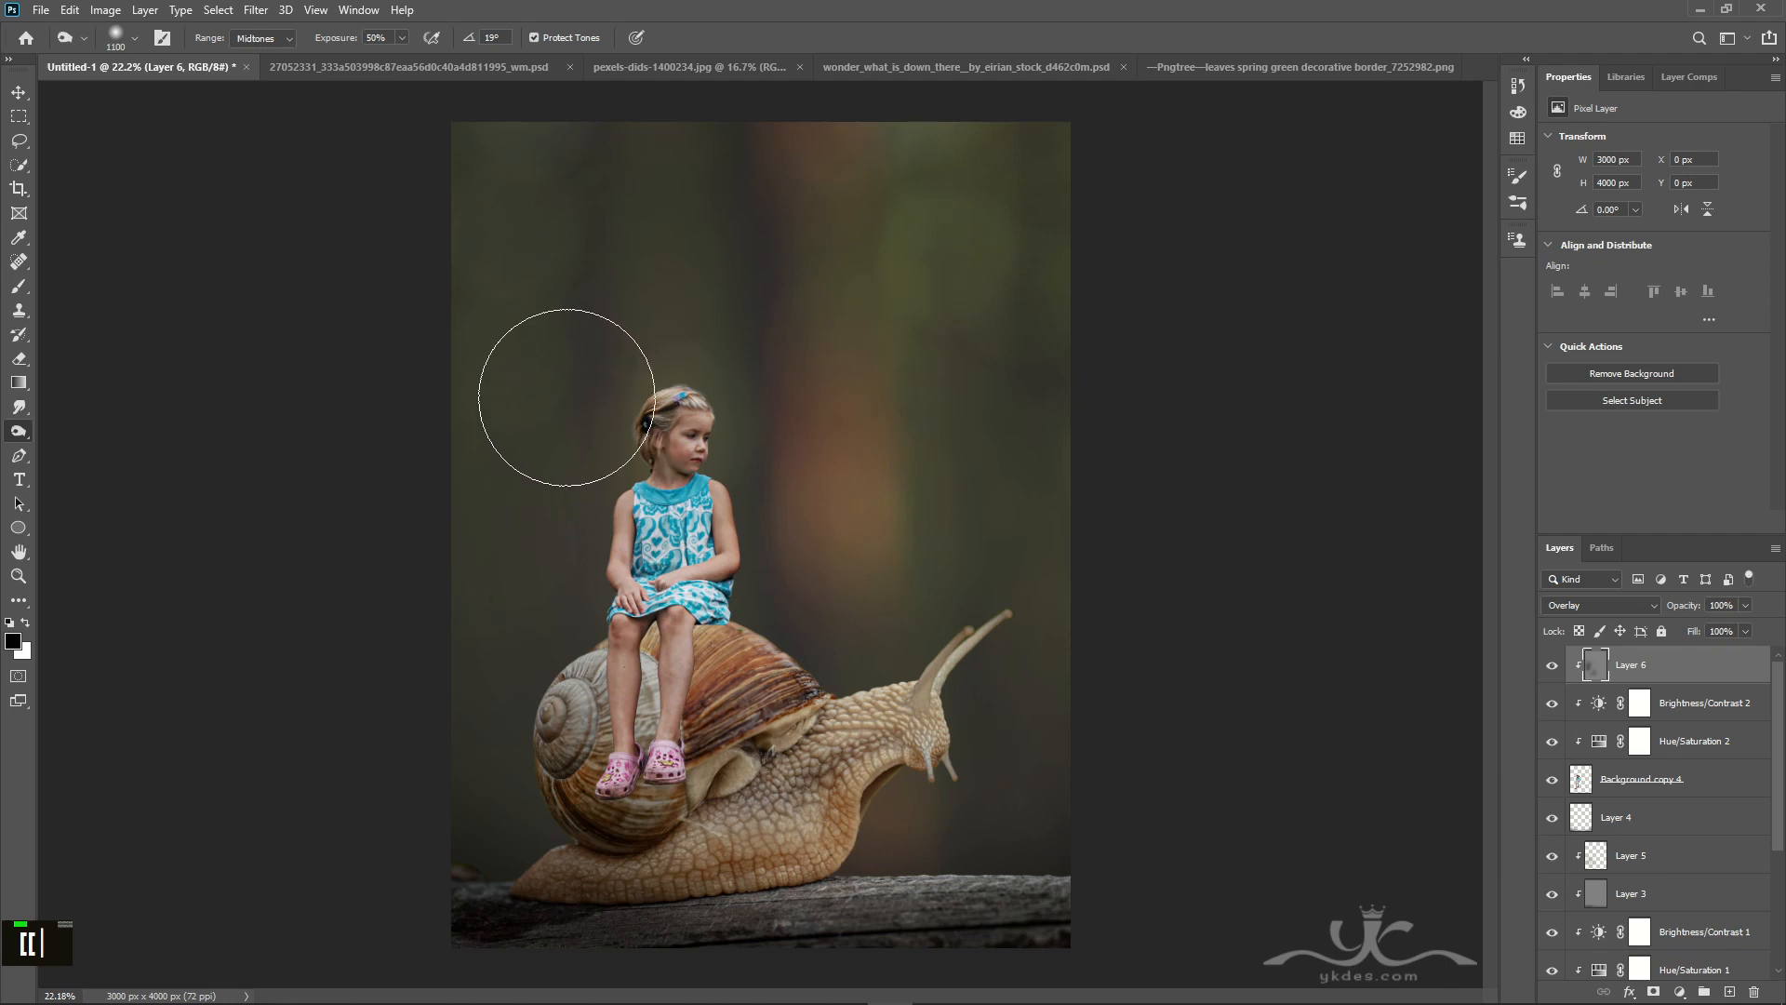
double_click(589, 390)
key("bracketleft")
key("bracketleft")
key("bracketleft")
key("bracketleft")
key("bracketleft")
key("bracketleft")
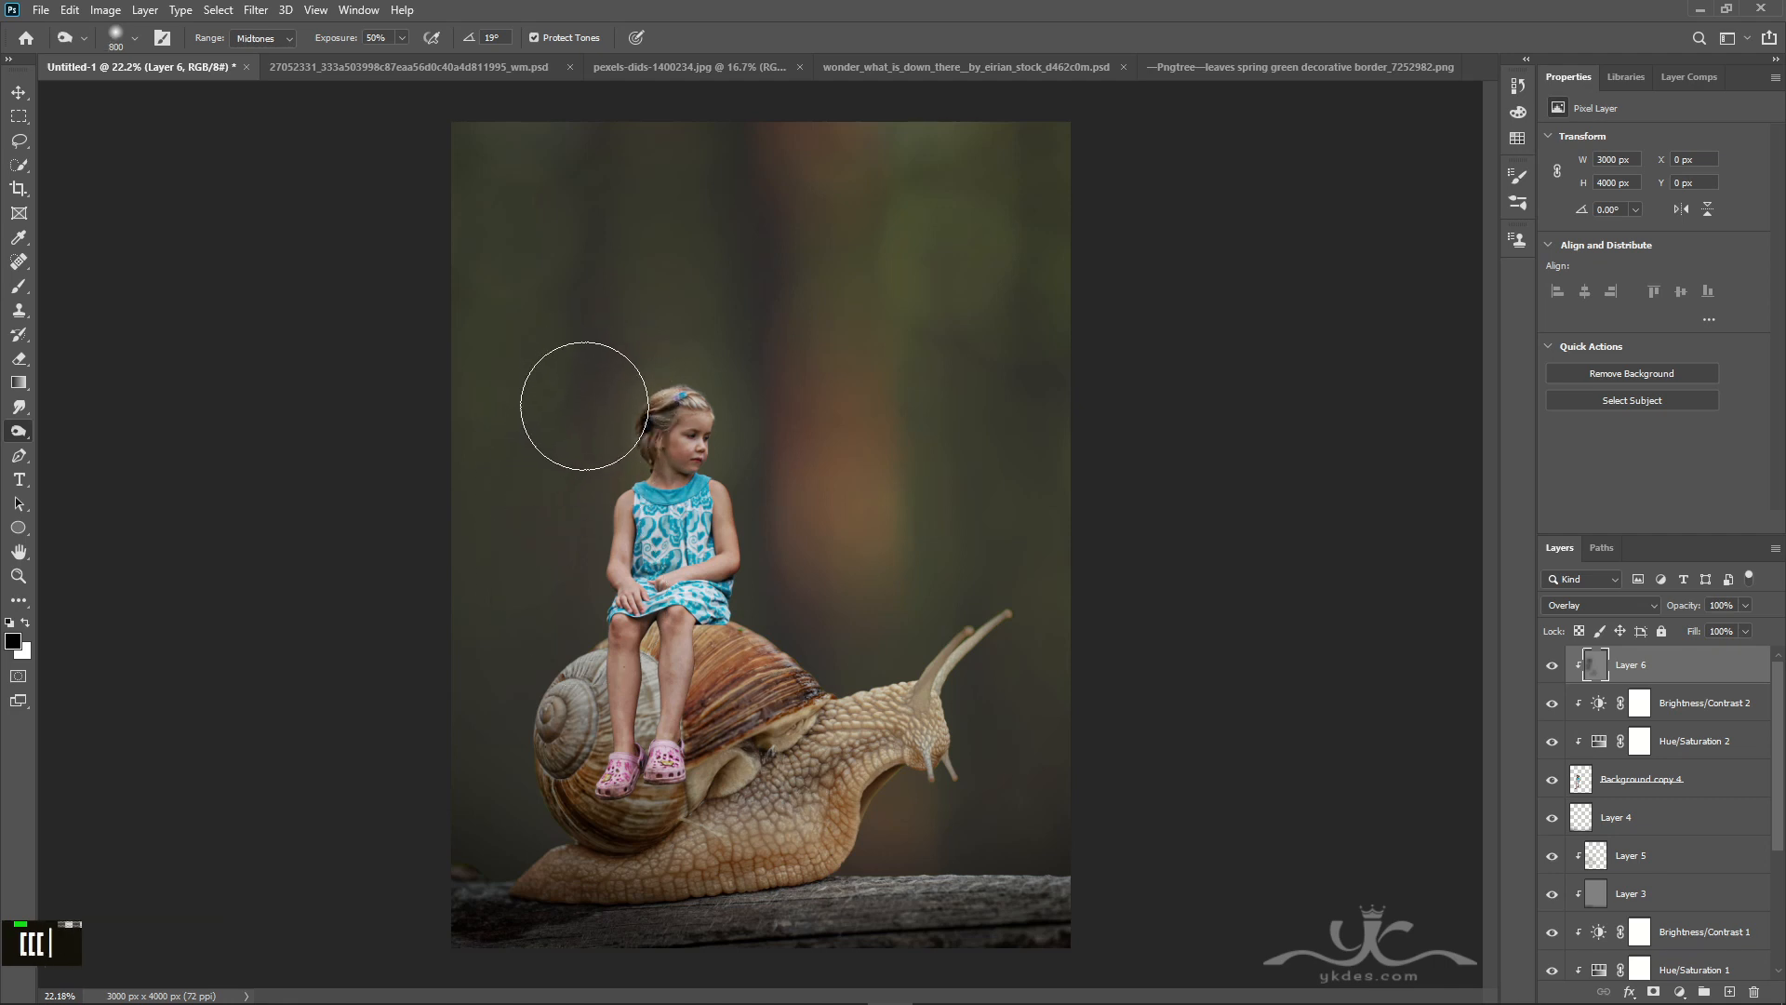
double_click(576, 460)
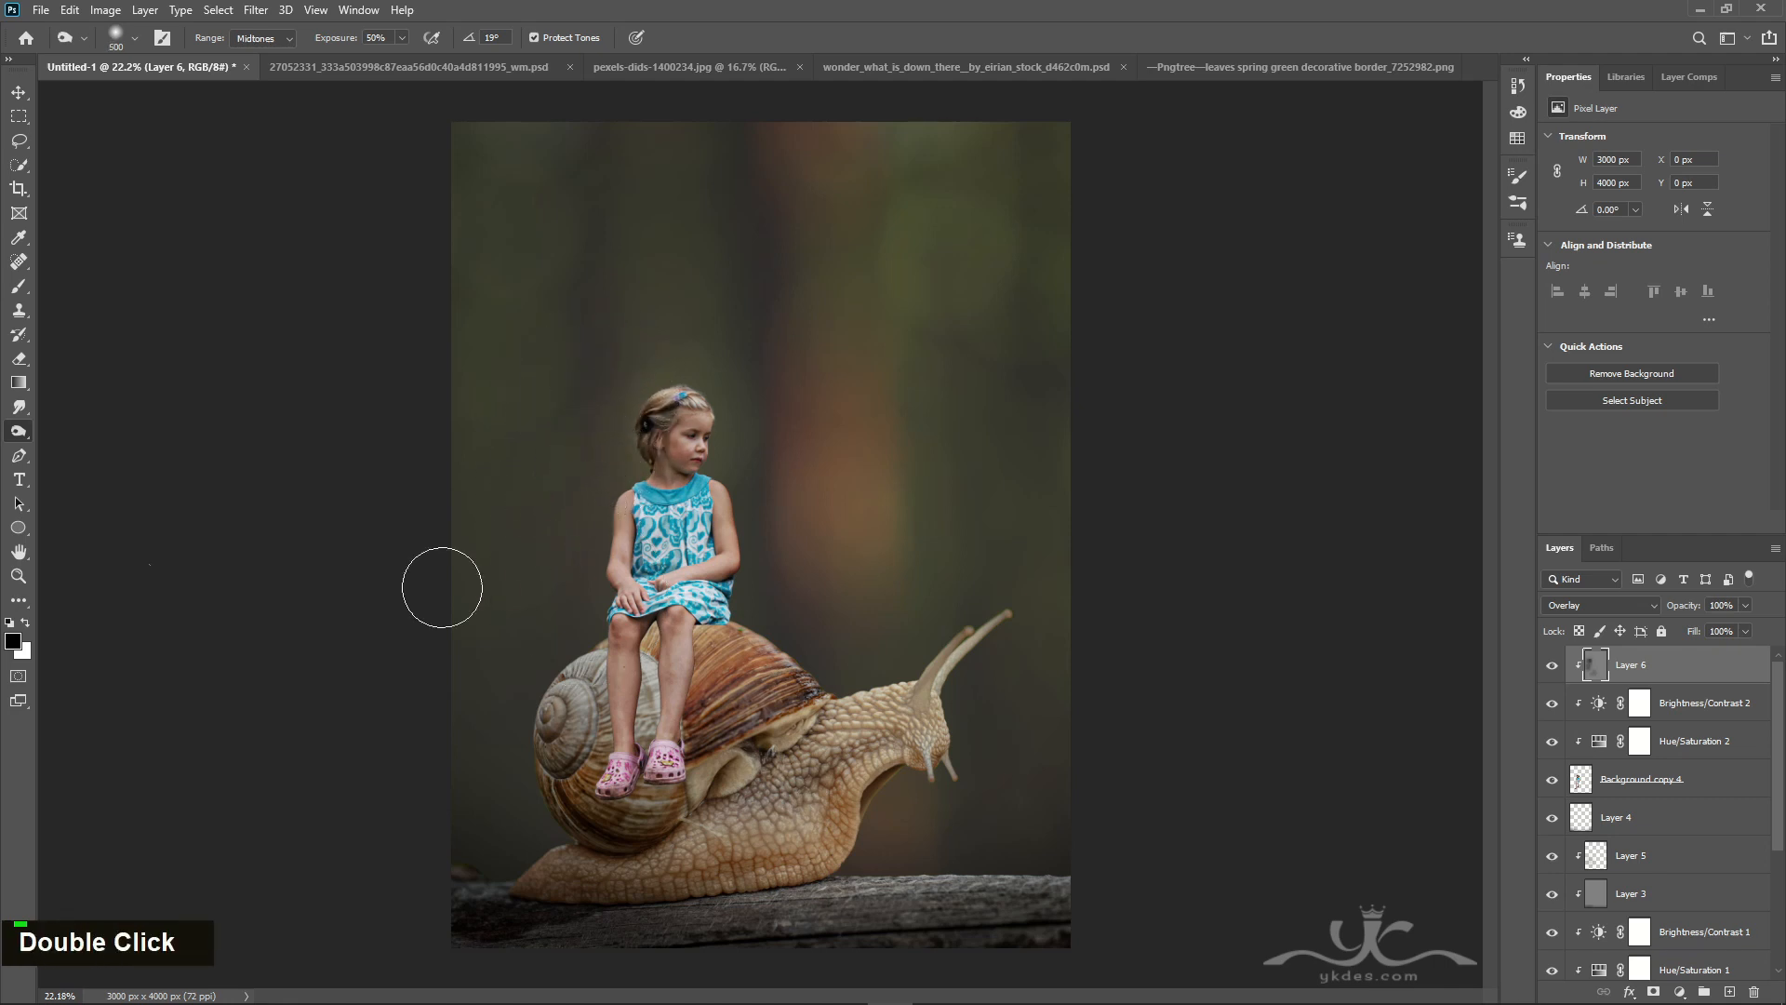
- Dodge the girl's right side on the gray layer with a 500 px brush, midtones at 25% exposure
right_click(19, 434)
left_click(82, 431)
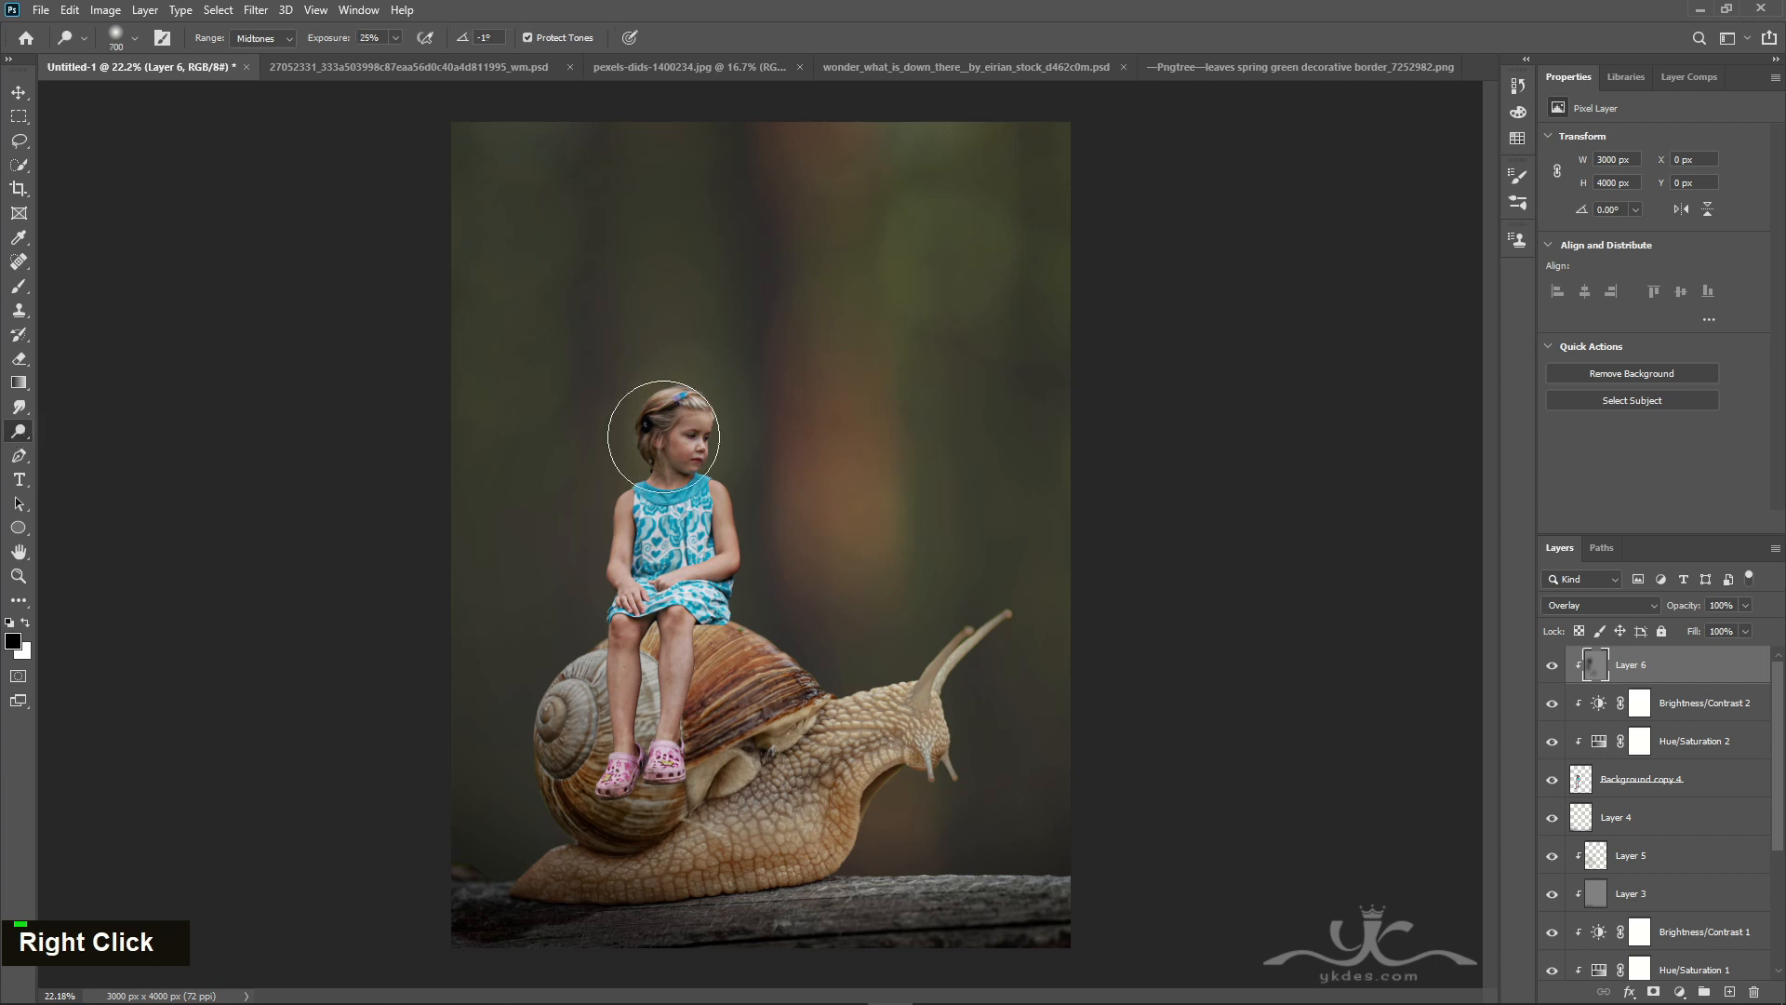
key("bracketleft")
key("bracketleft")
key("bracketleft")
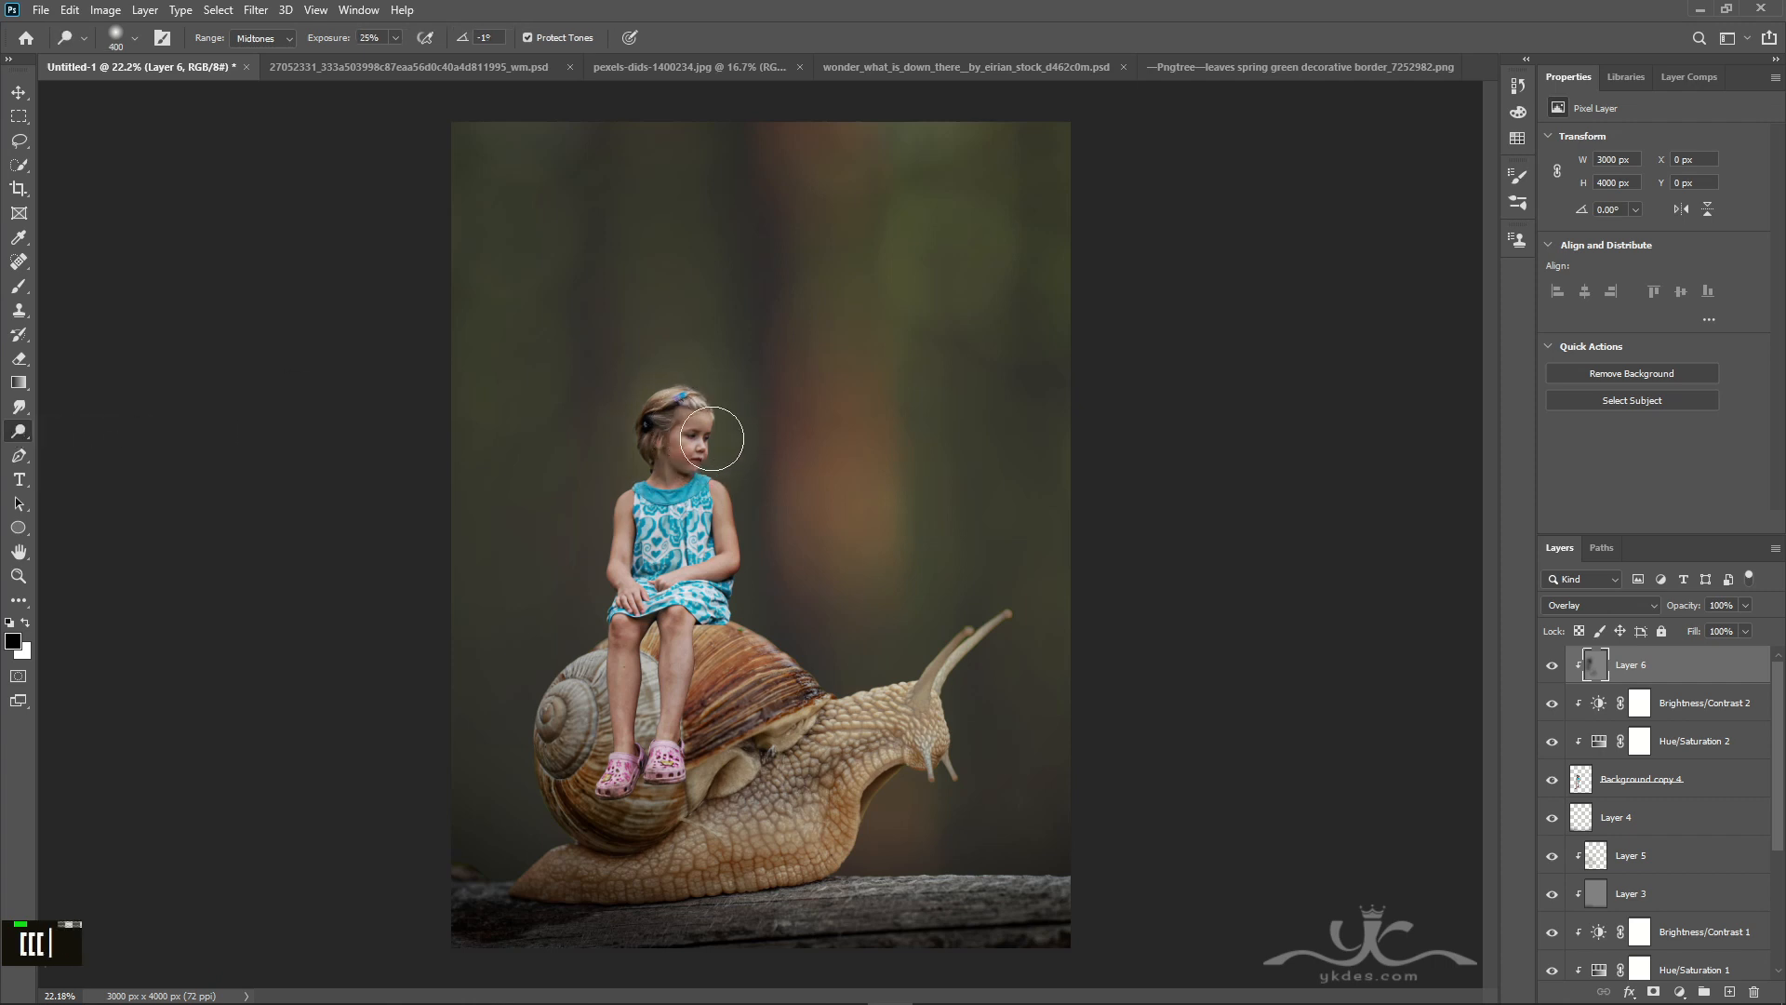
key("bracketright")
double_click(739, 502)
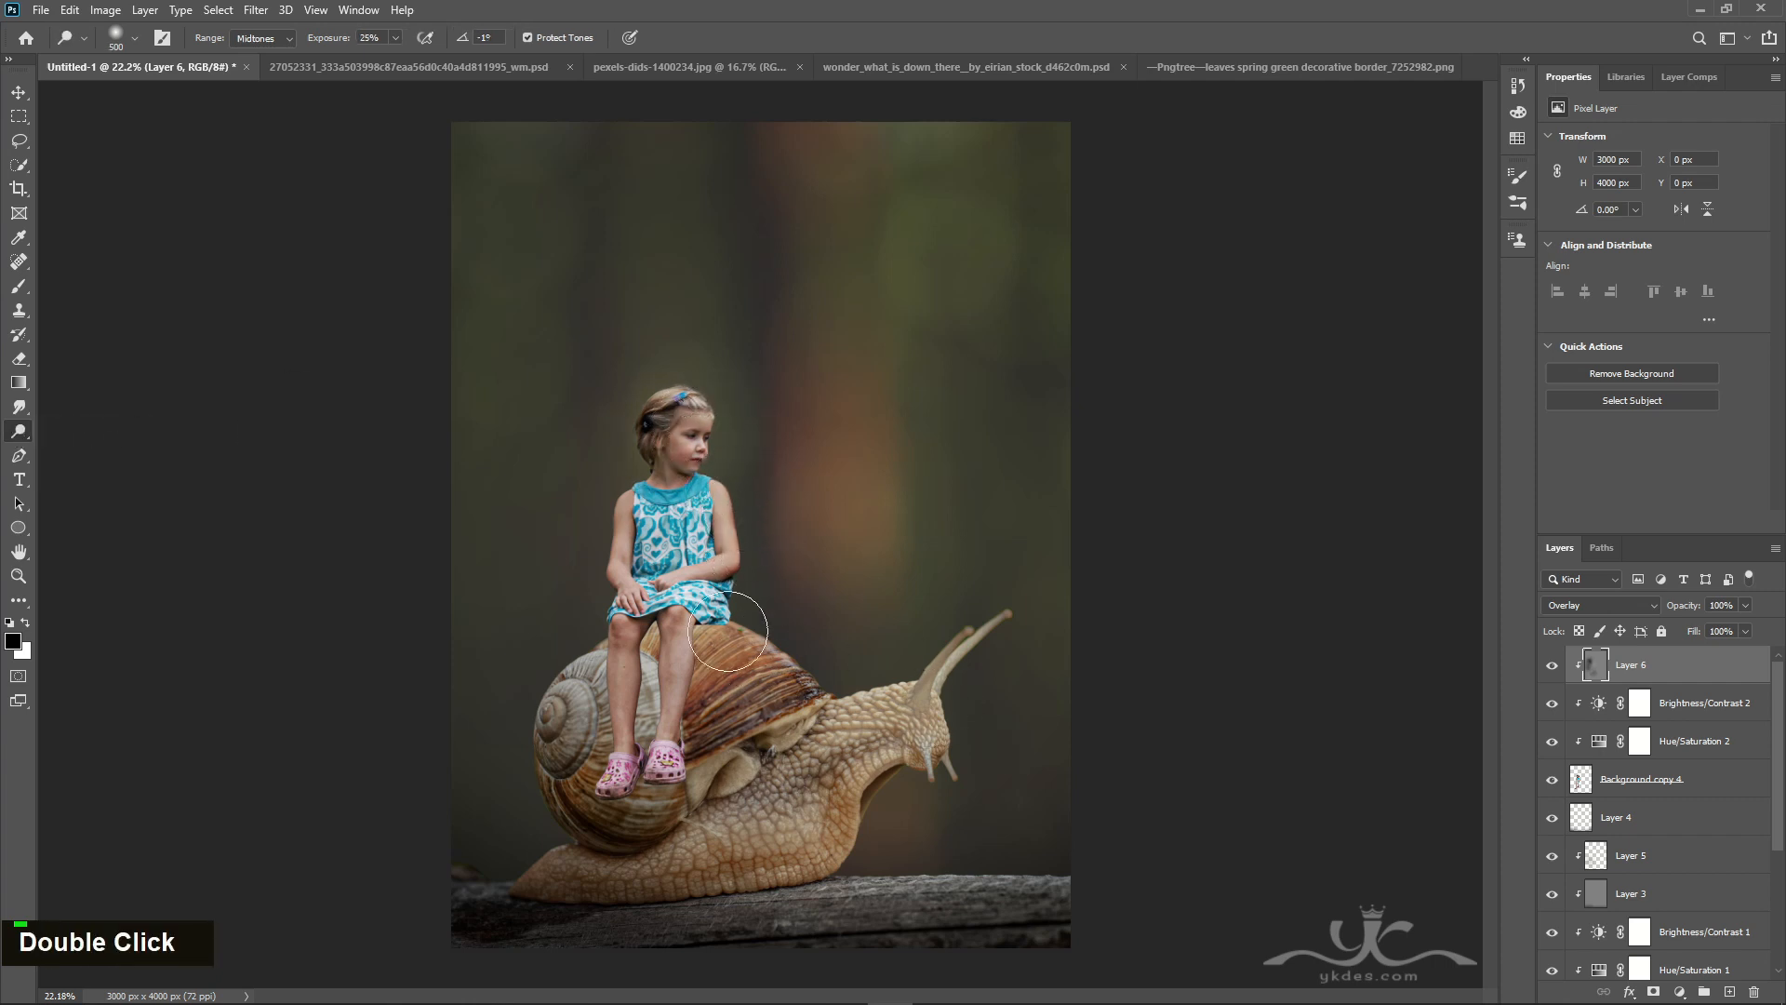
- Fill the girl's outline with black on a new layer directly beneath her, and clear the selection
left_click(17, 92)
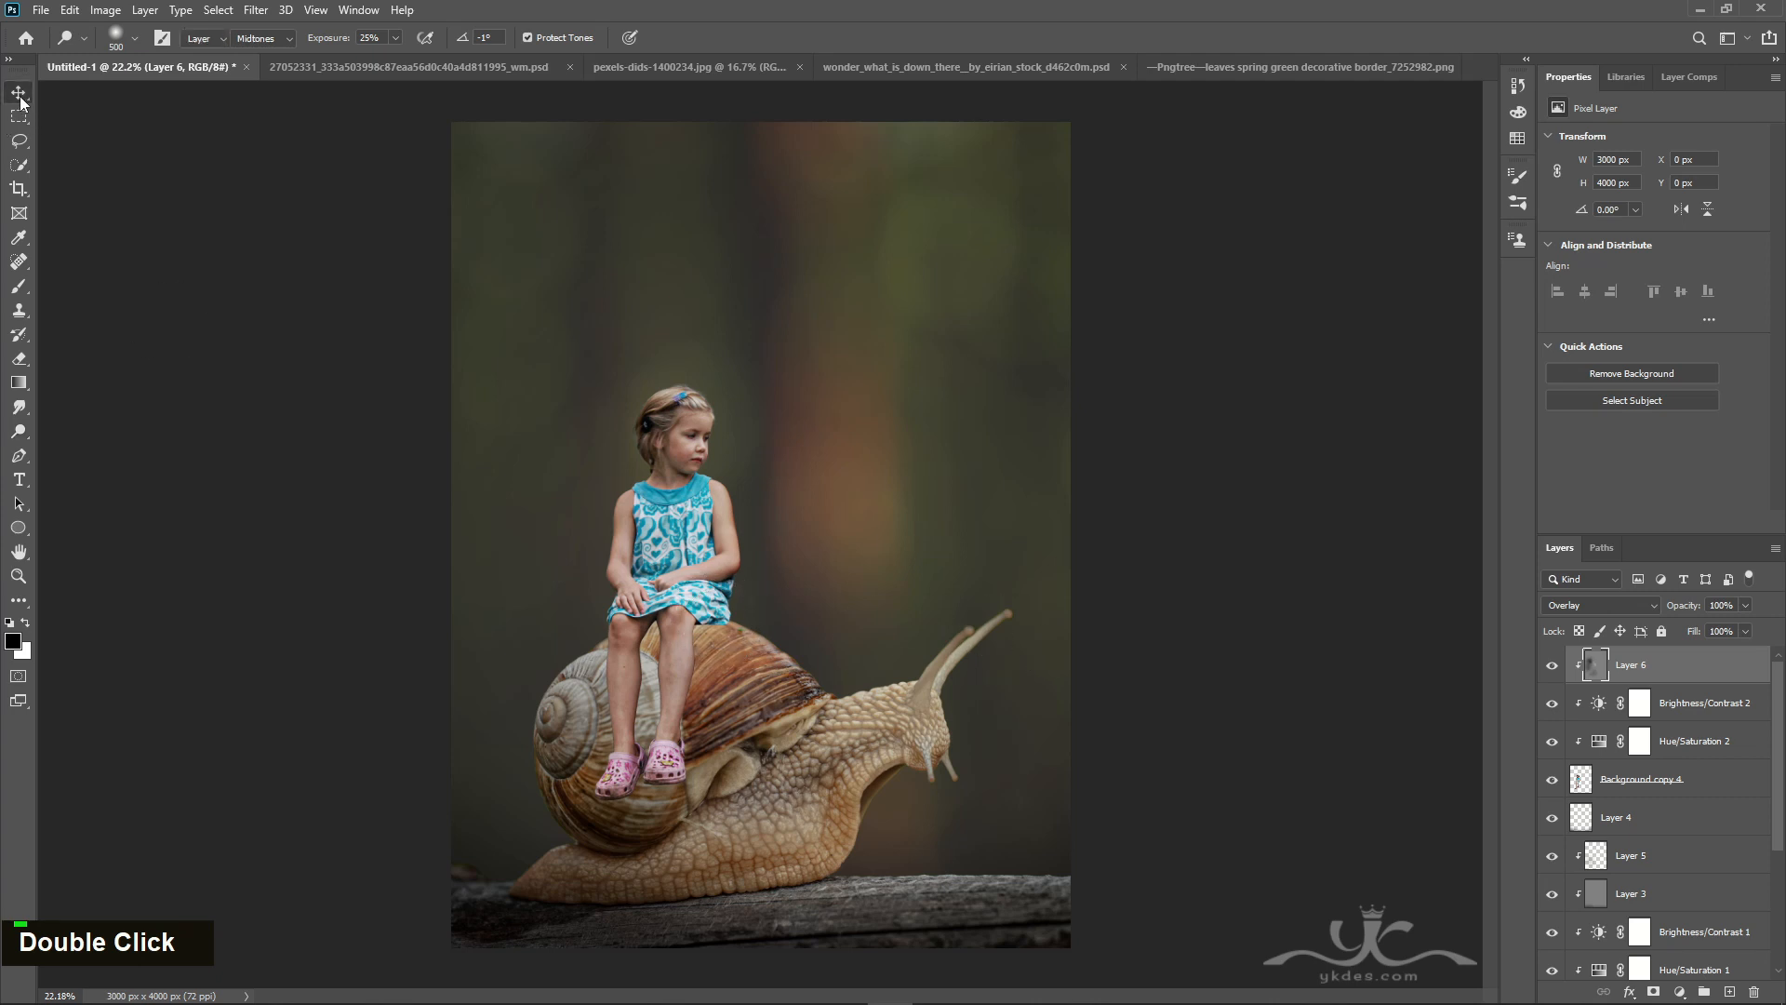
left_click(1581, 780, "ctrl")
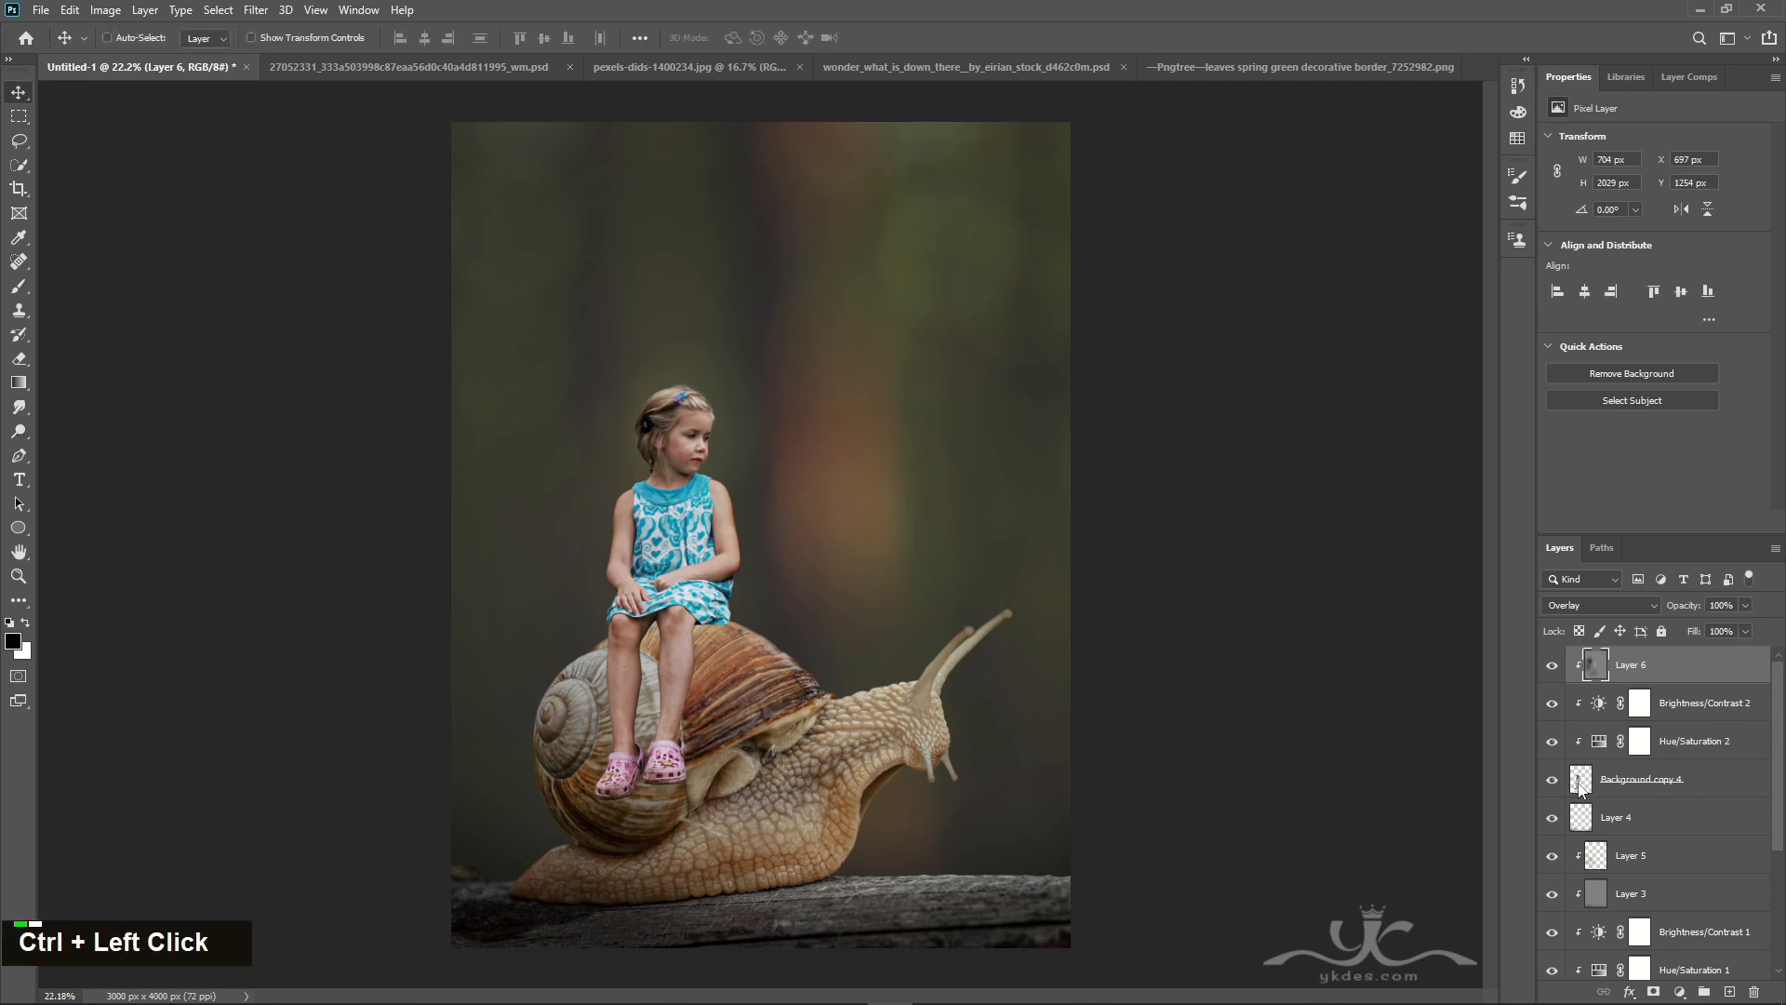
left_click(1671, 815)
key("ctrl+shift+alt+n")
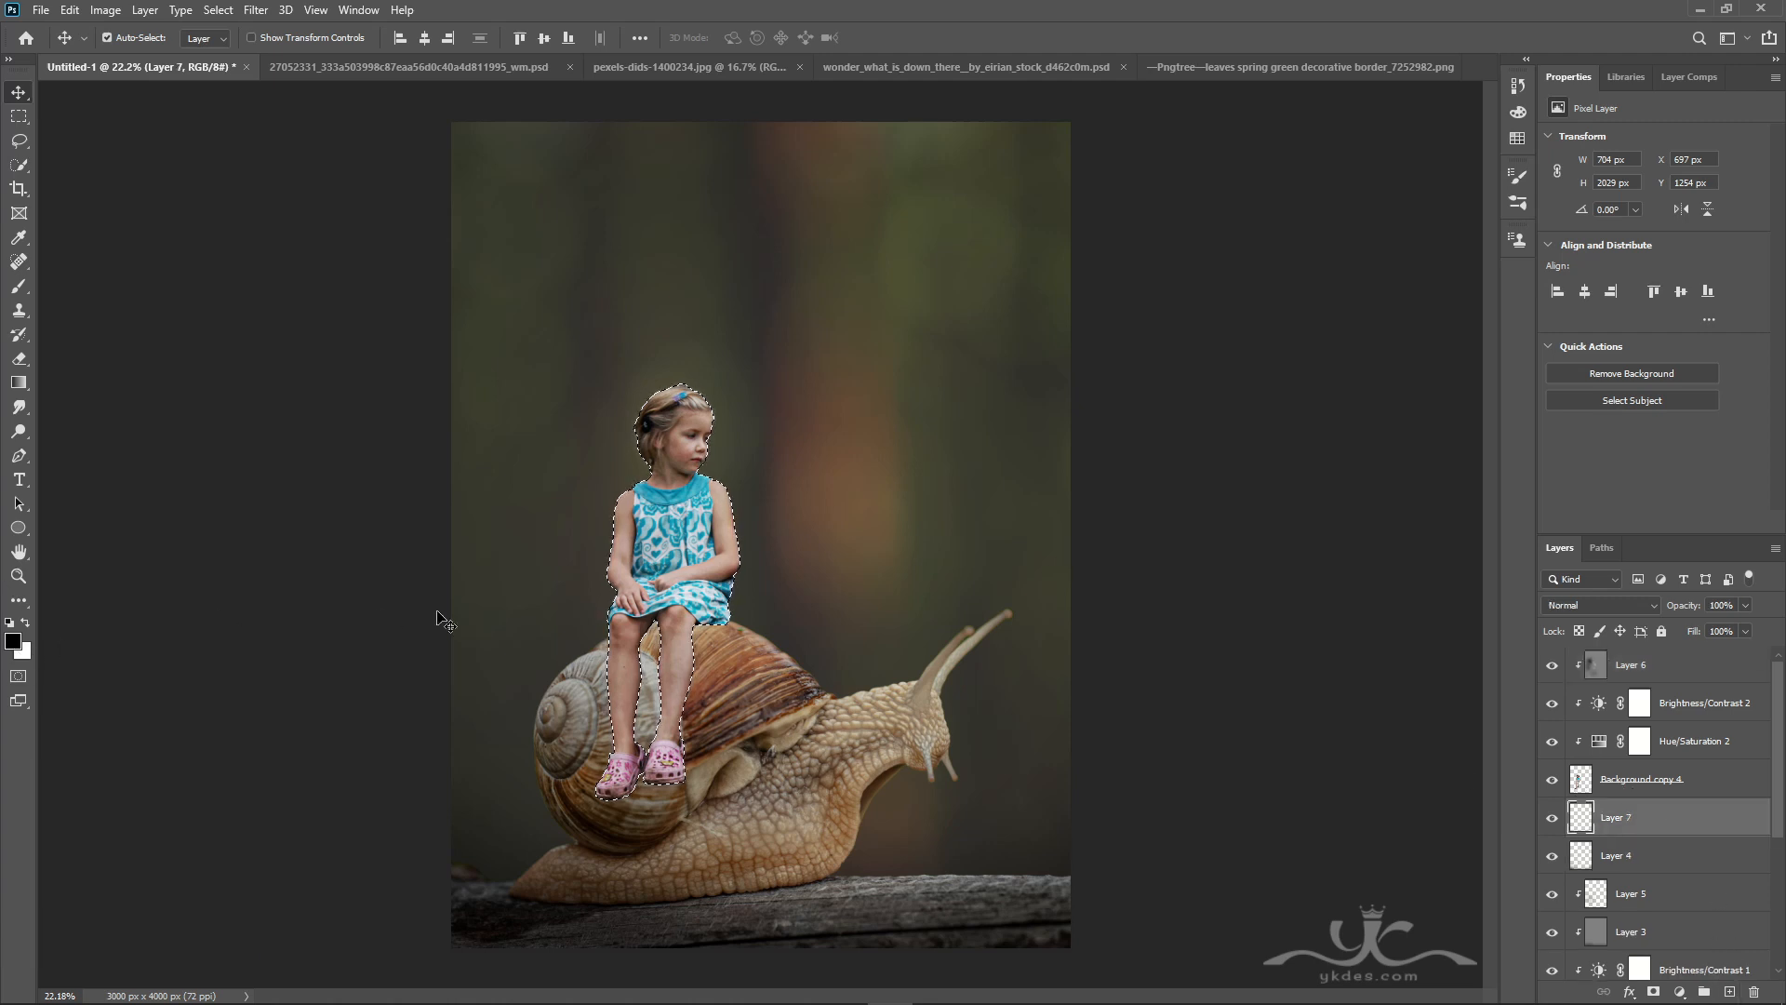
key("alt+BackSpace")
key("ctrl+d")
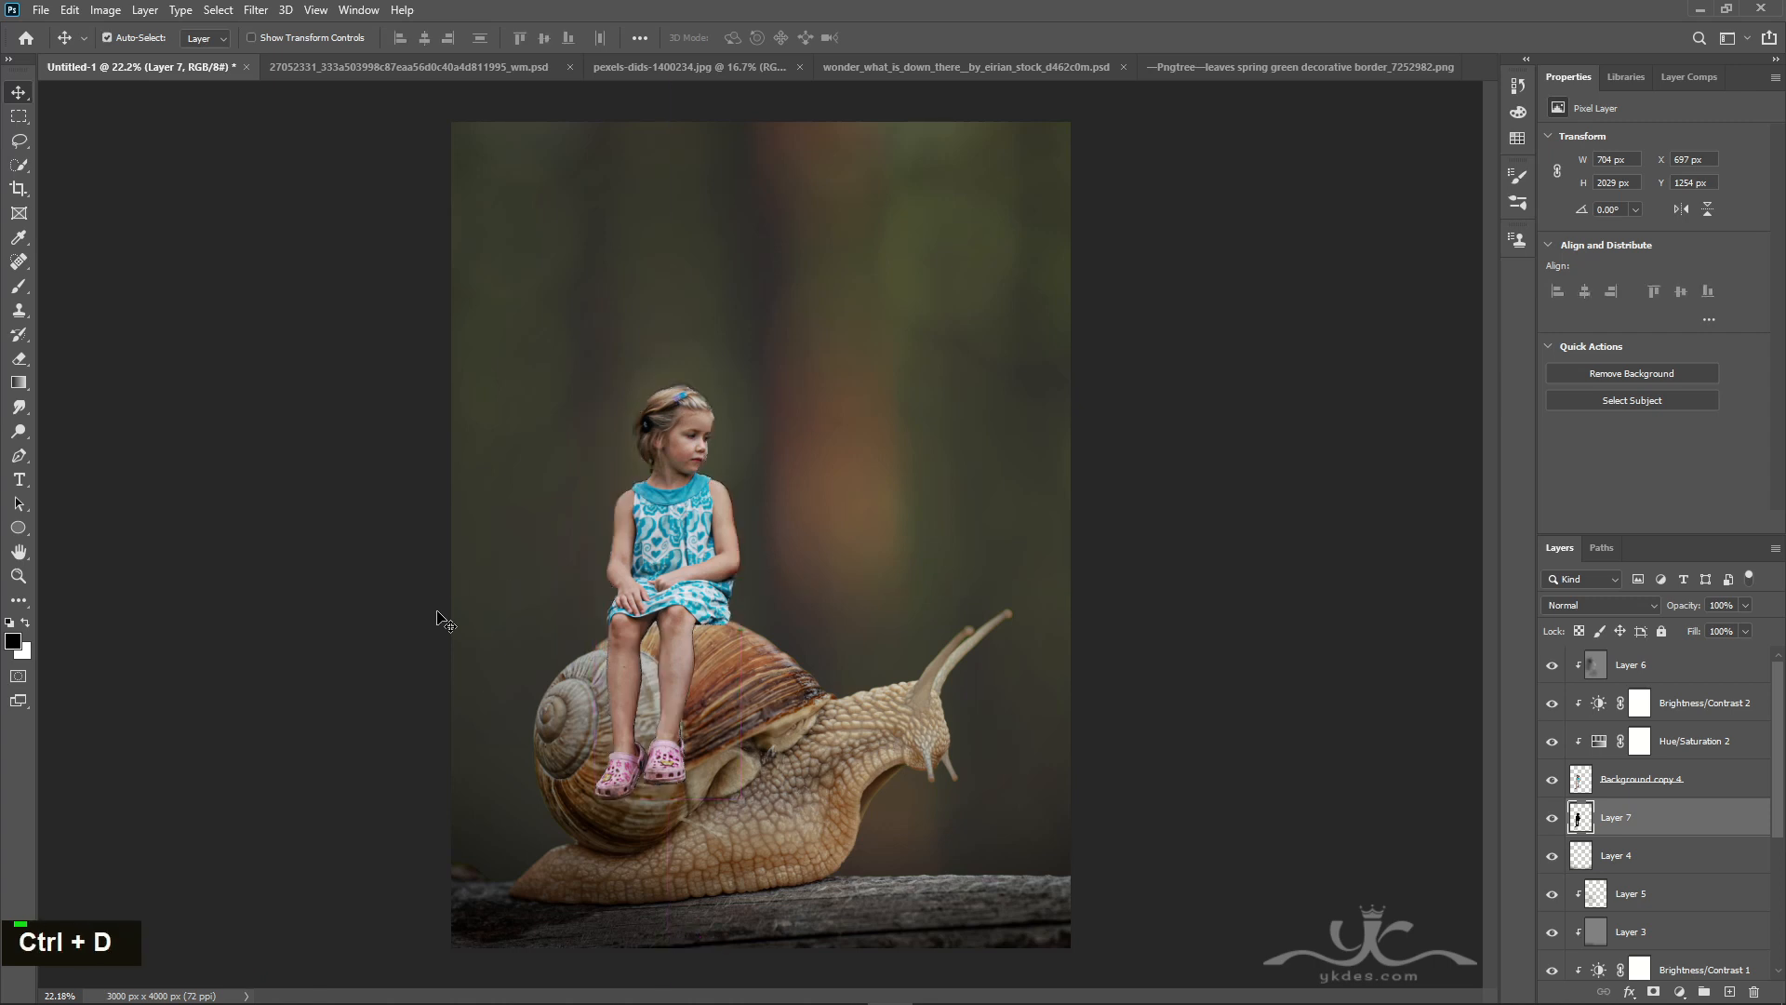
- Distort the black silhouette by pulling its lower corners down and to the left so it falls behind the girl
key("ctrl+t")
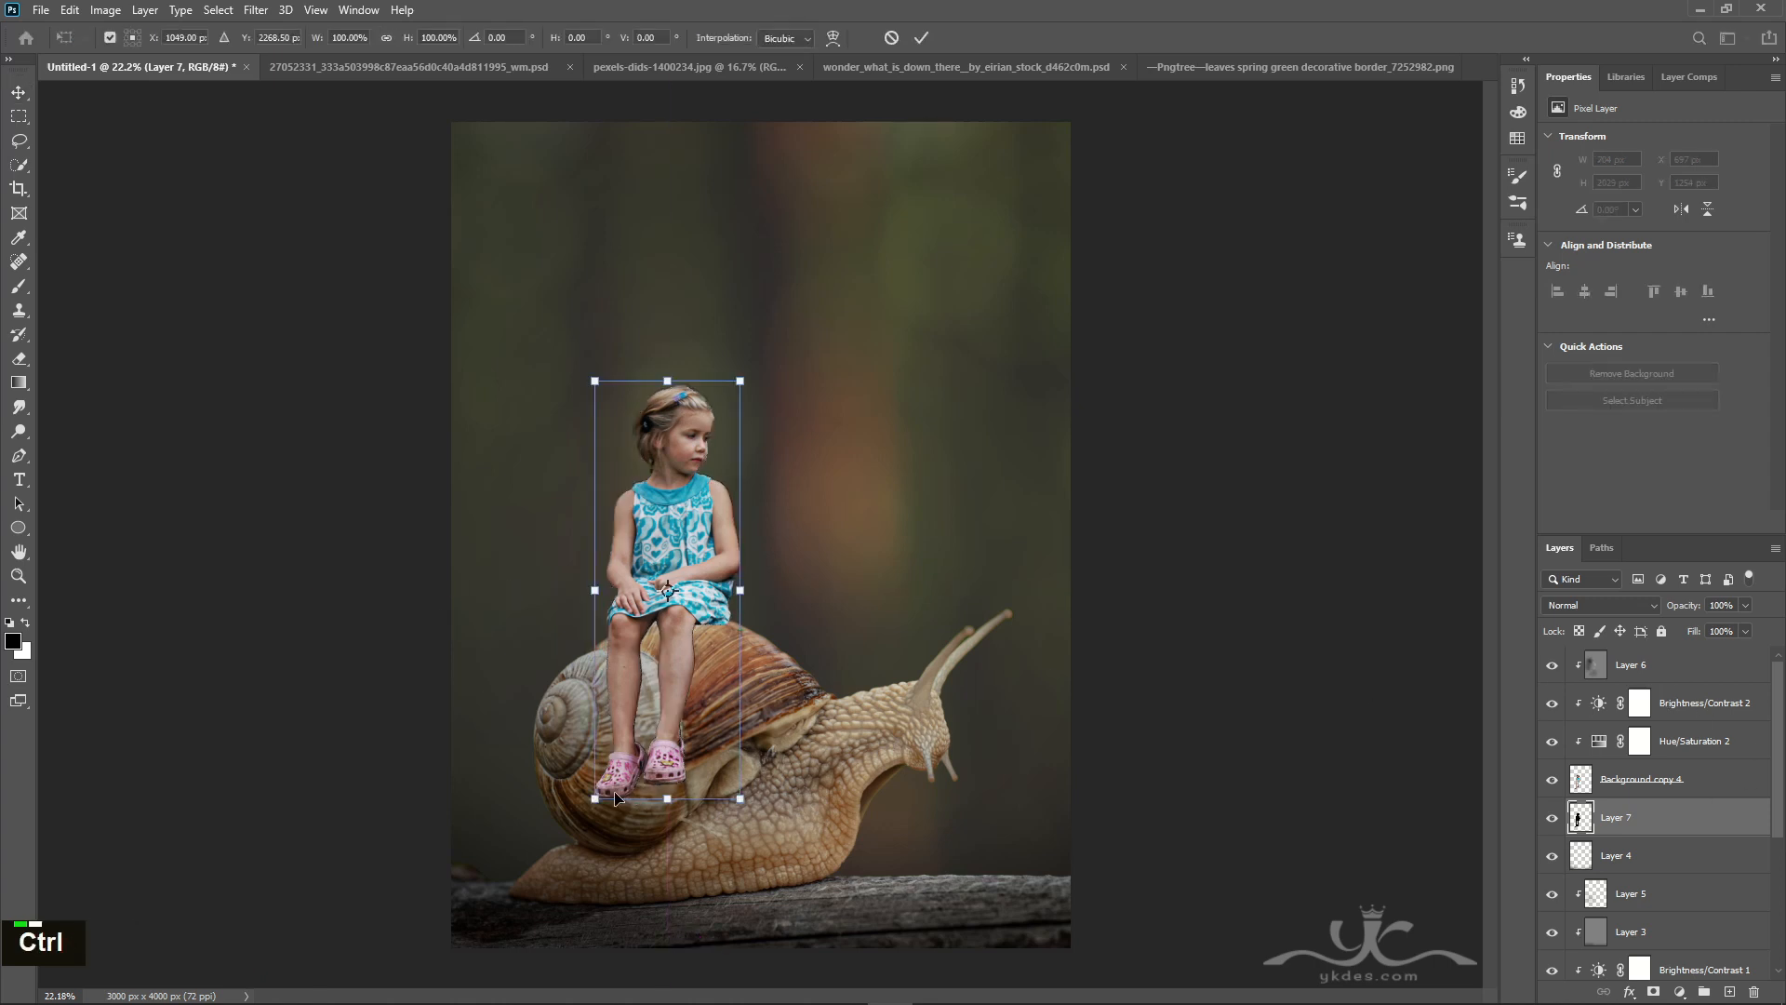
mouse_move(595, 804)
left_mouse_down()
mouse_move(573, 834)
mouse_move(585, 823)
left_mouse_up()
left_click_drag(740, 800, 733, 811)
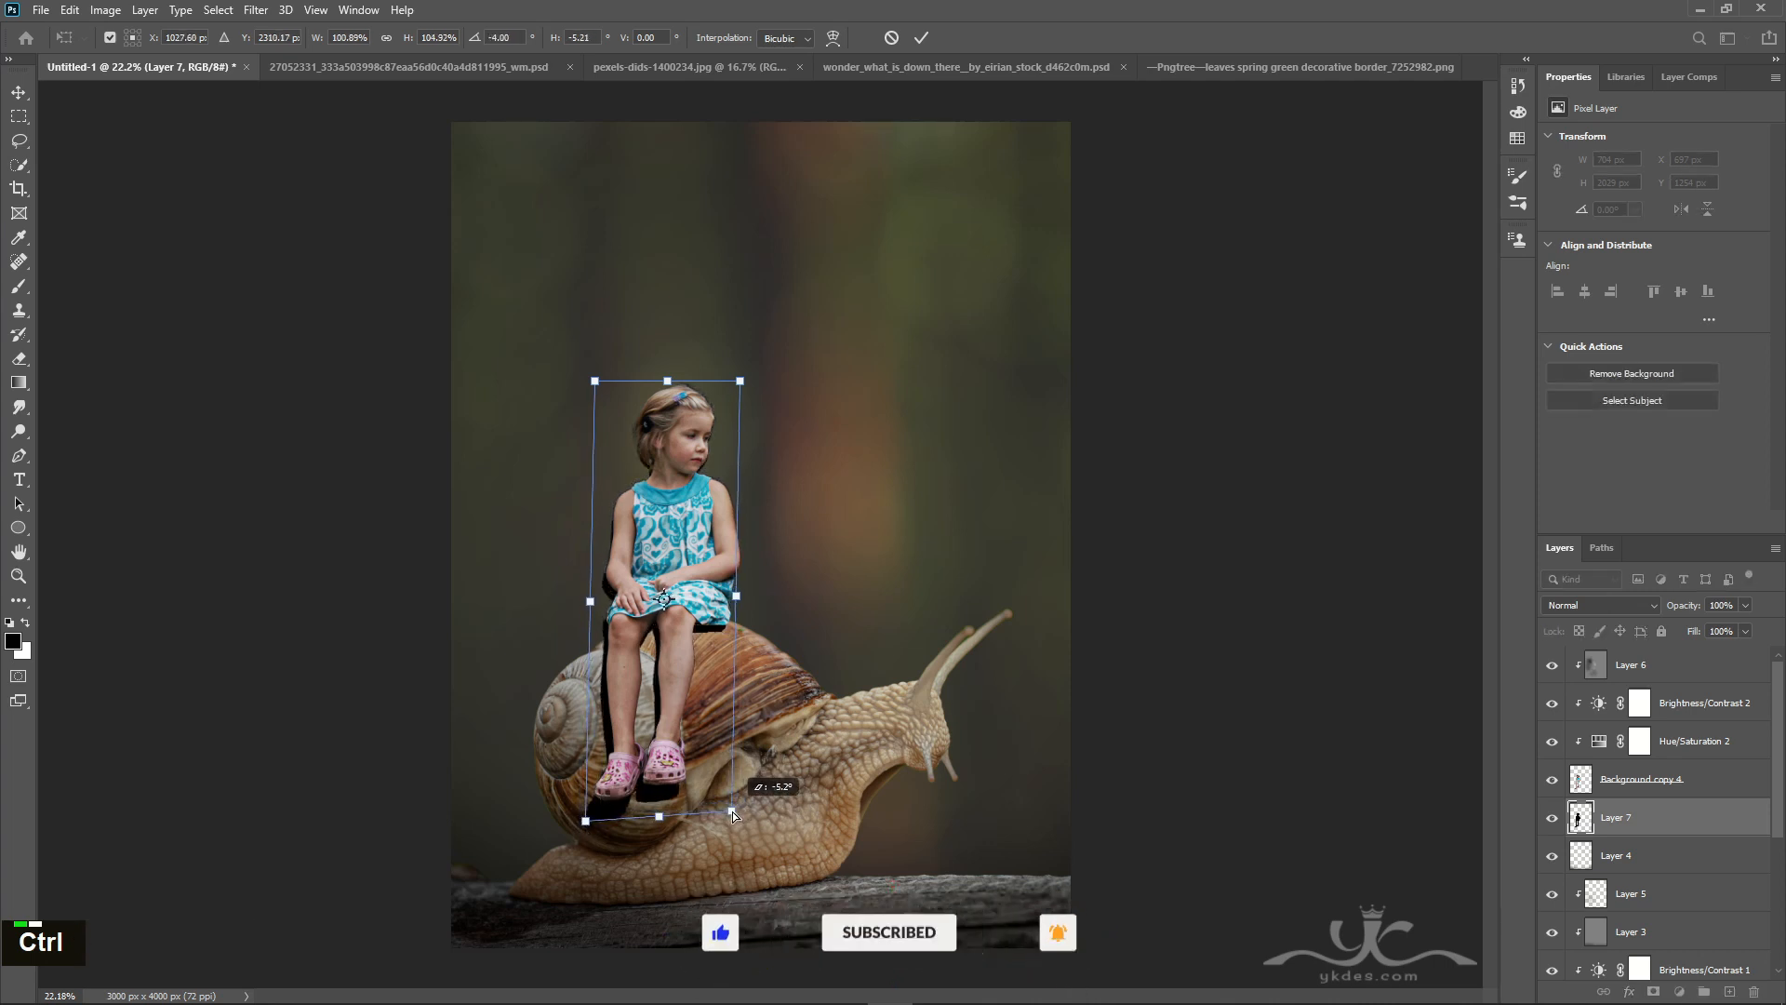
key("Return")
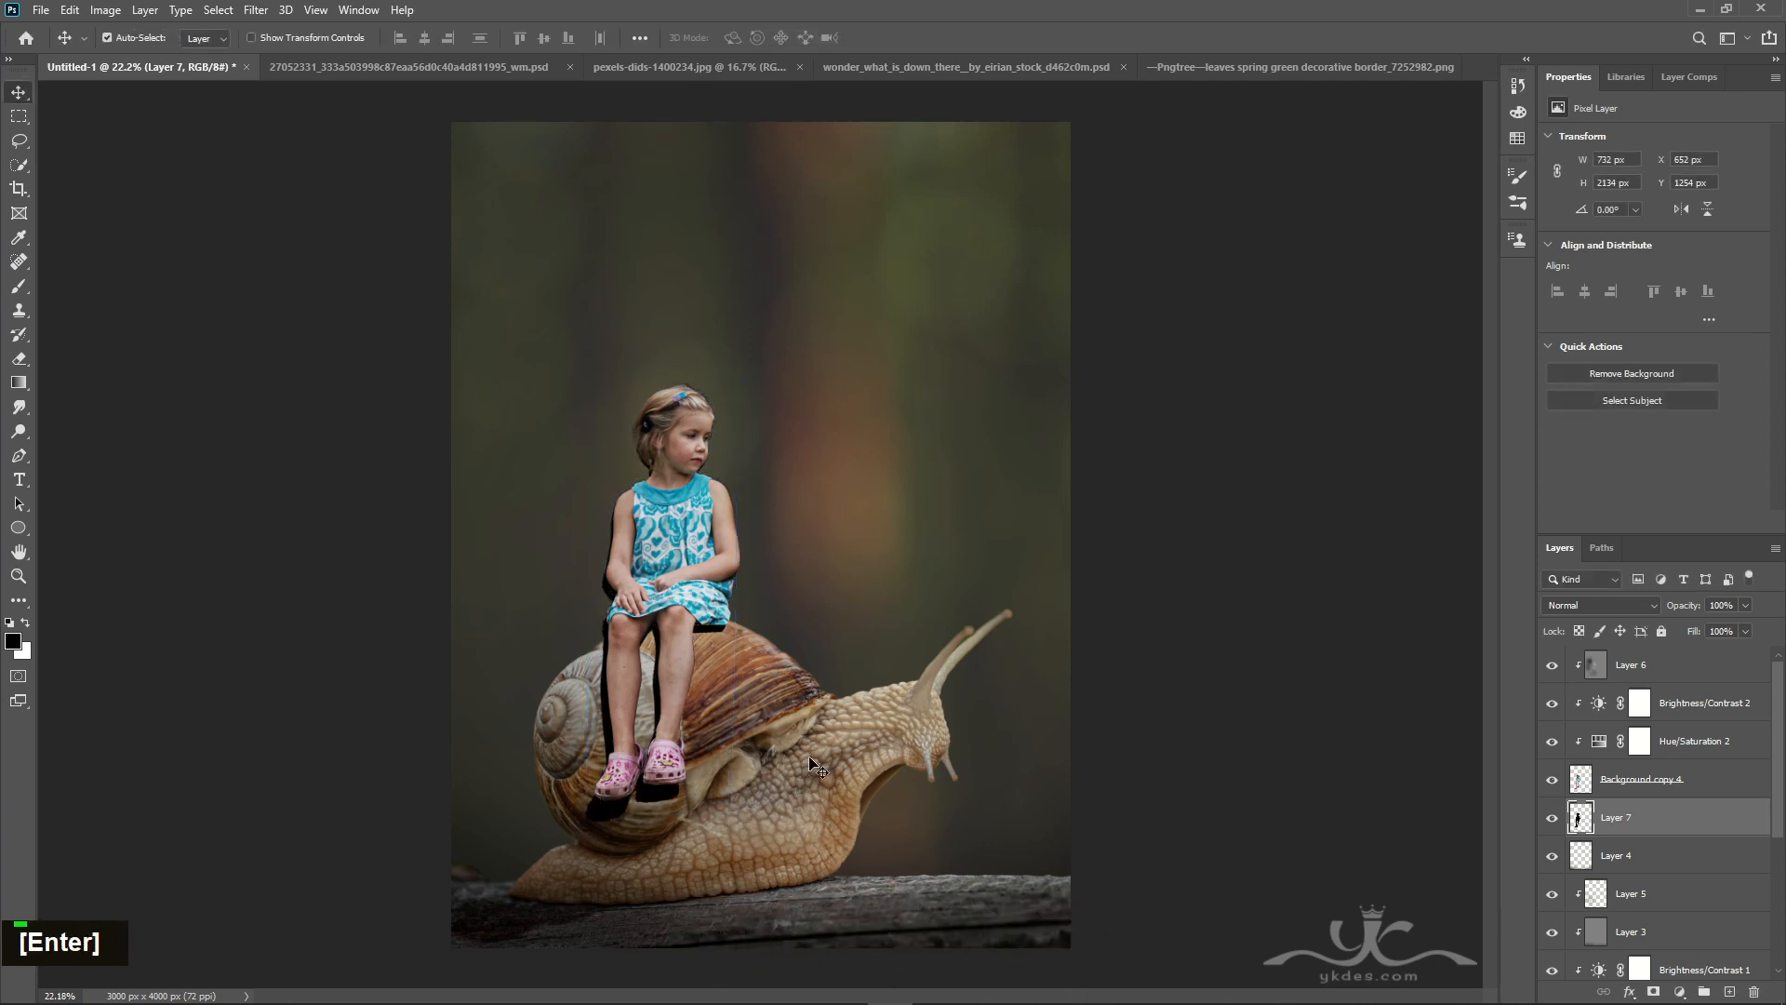
- Soften the silhouette with a 23.5 px Gaussian Blur and lower its layer opacity to 65%
left_click(259, 13)
mouse_move(296, 220)
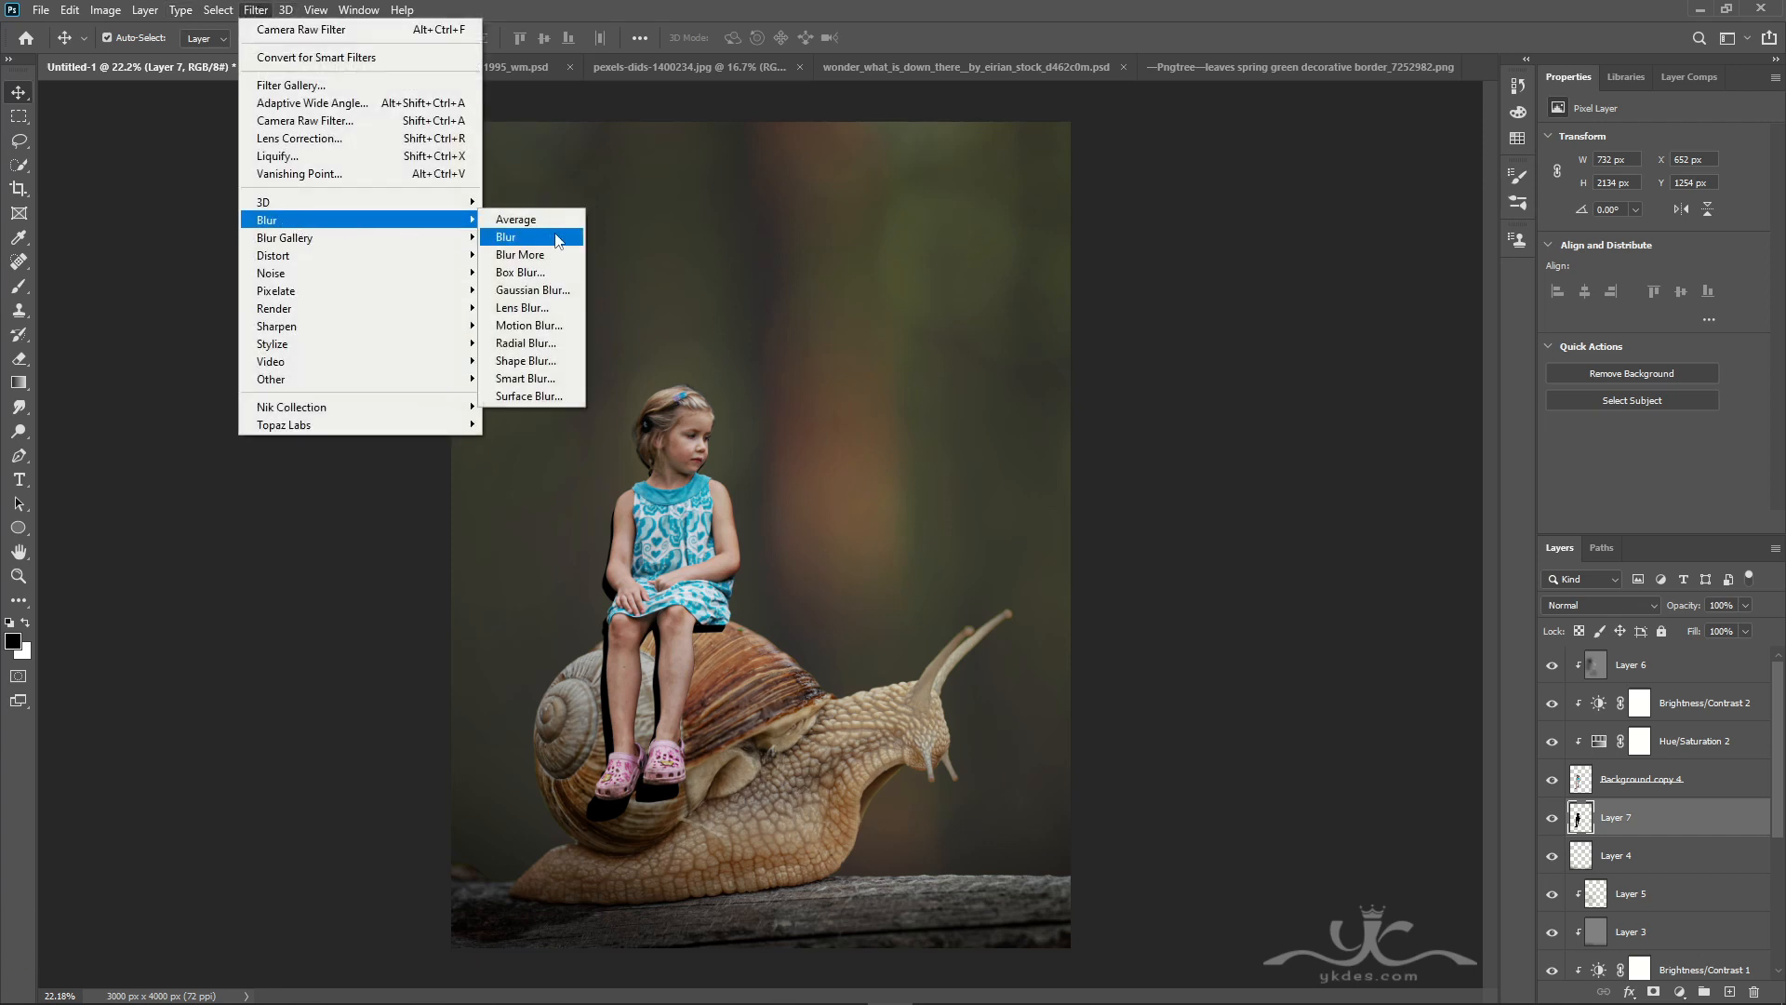
left_click(548, 294)
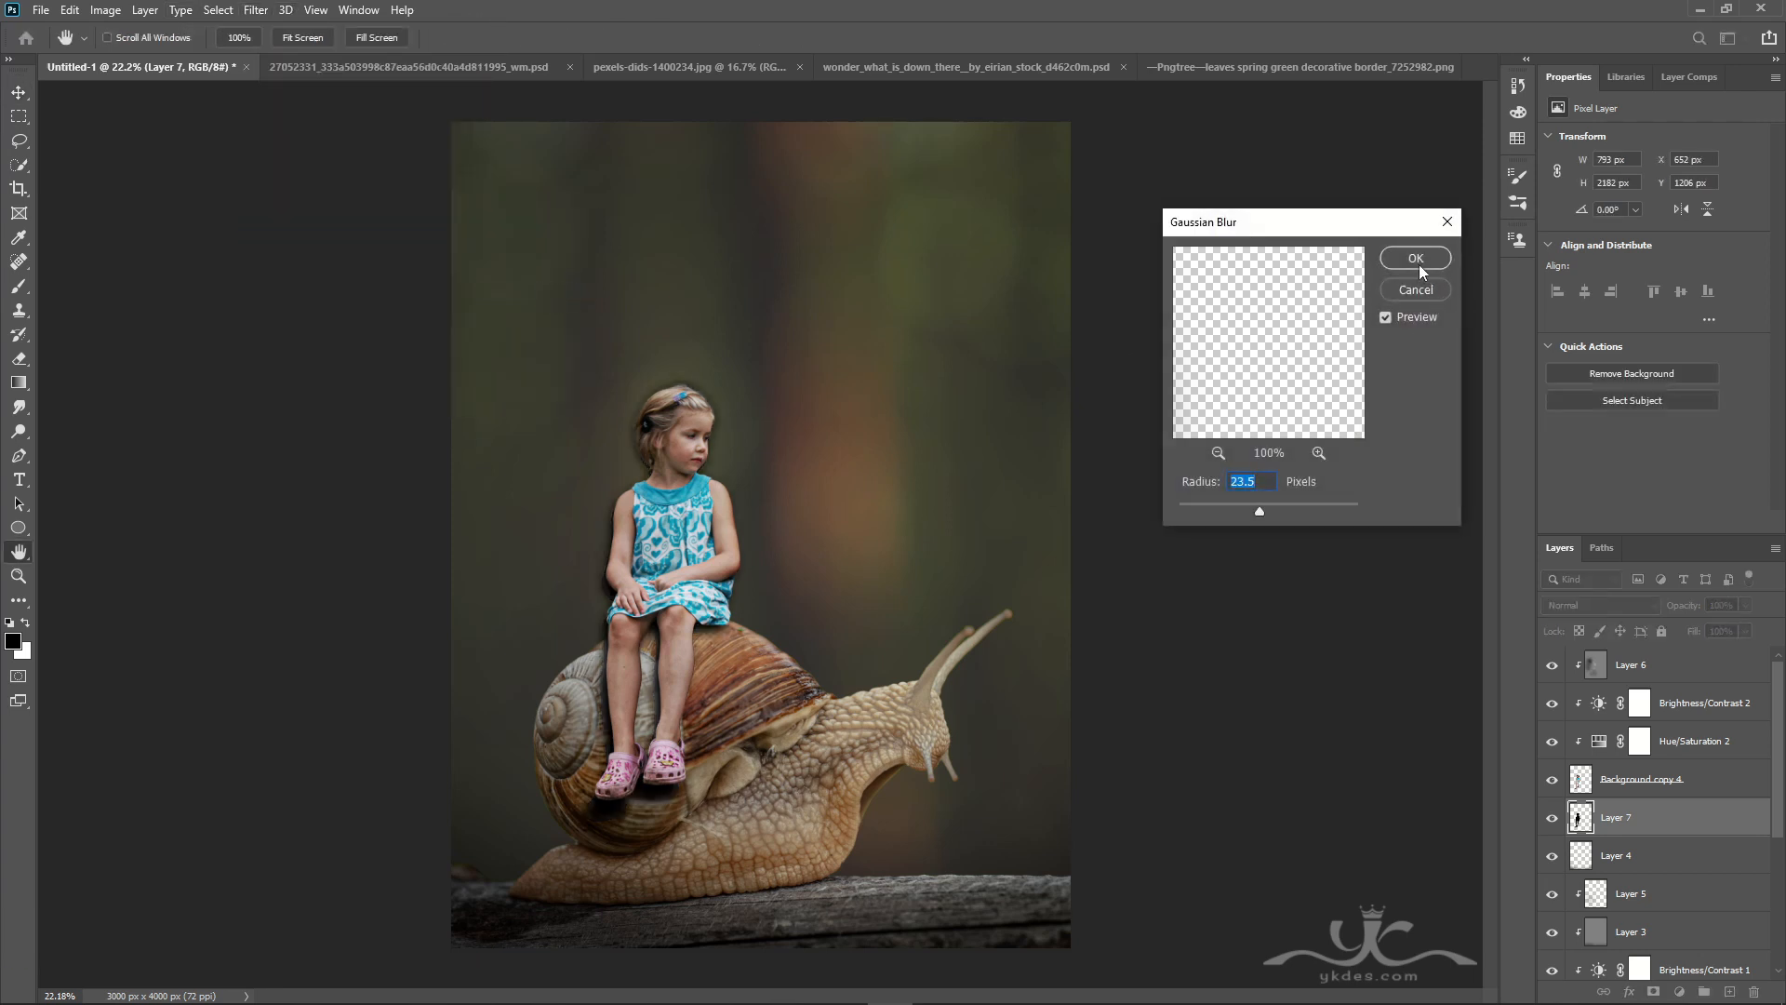
left_click(1416, 263)
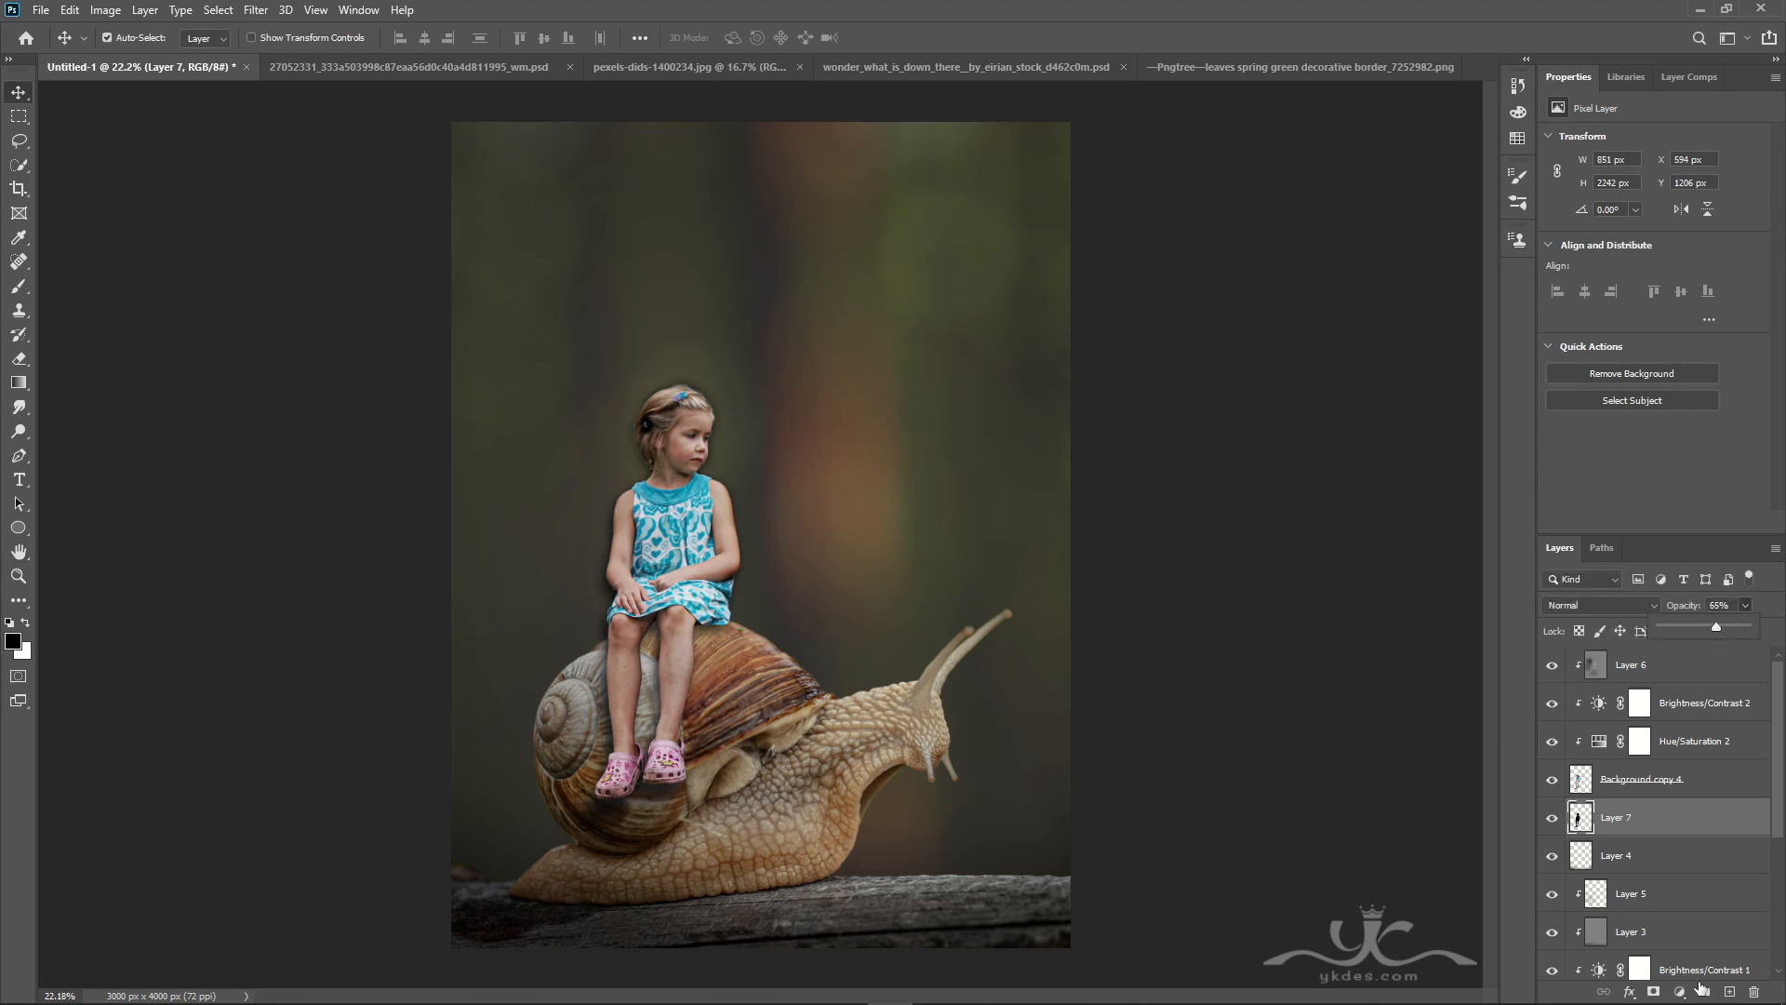
- Add a mask to the black silhouette layer and hide its upper part near the girl's head with a 1000 px black brush at 100% flow
left_click(1652, 991)
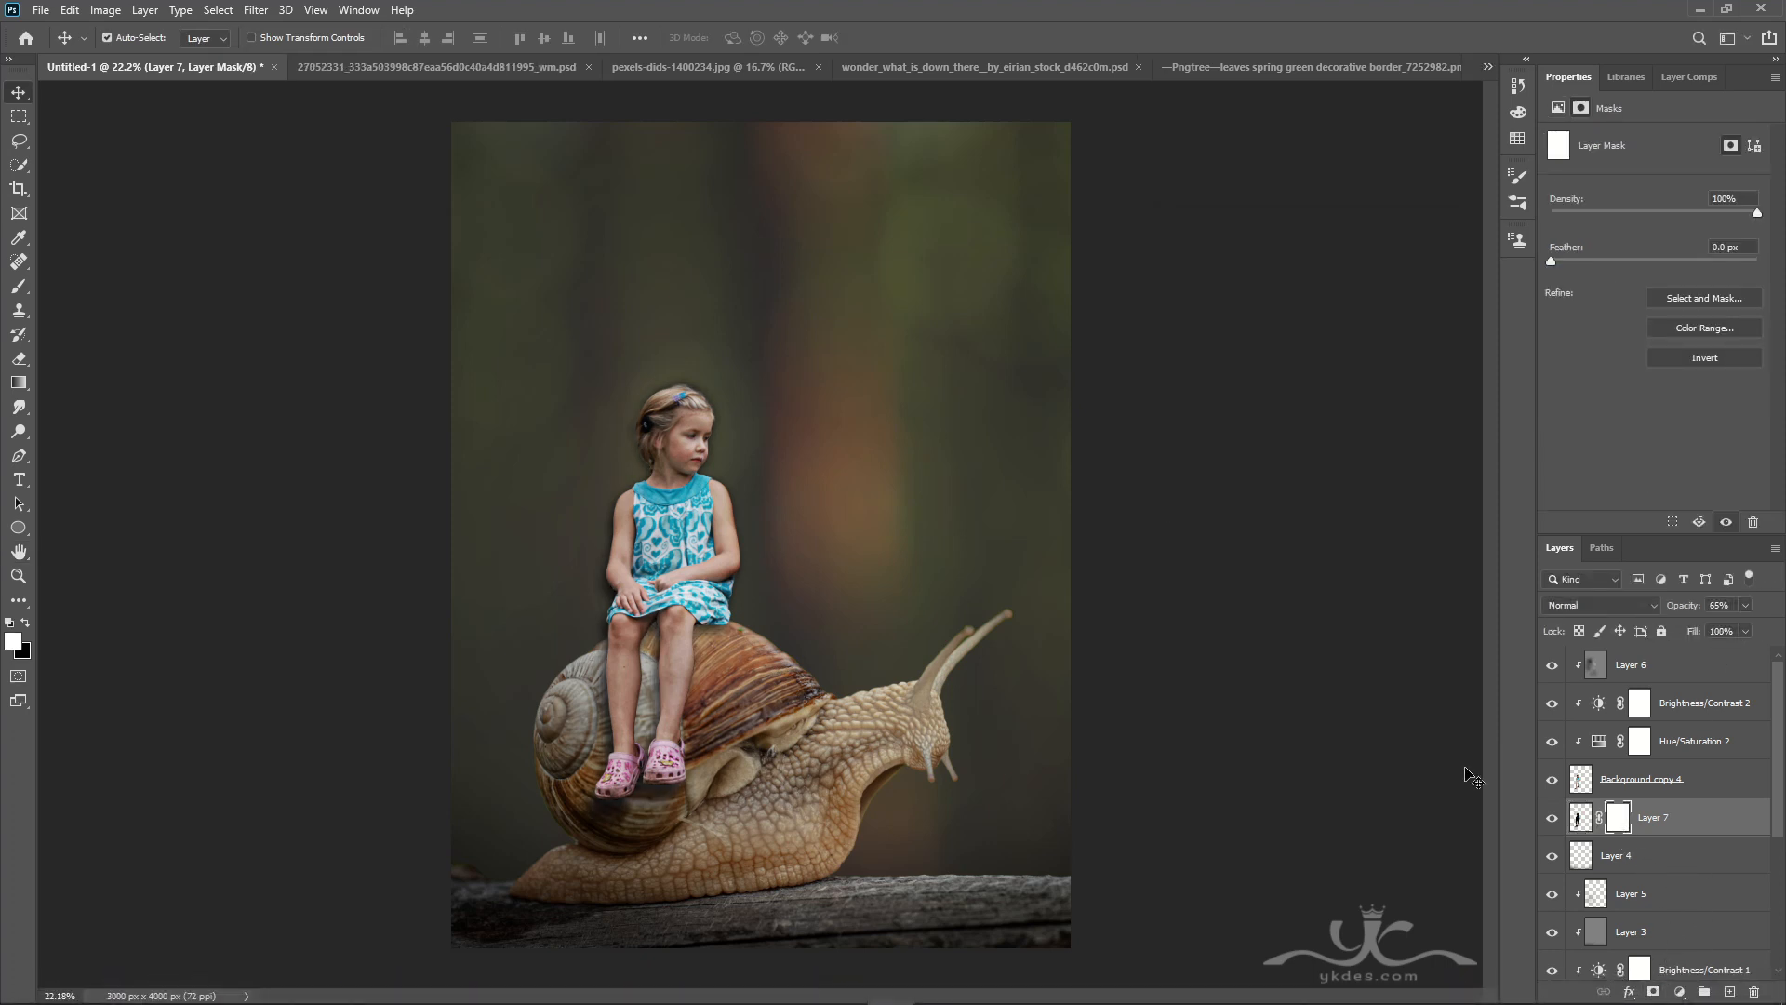
double_click(19, 286)
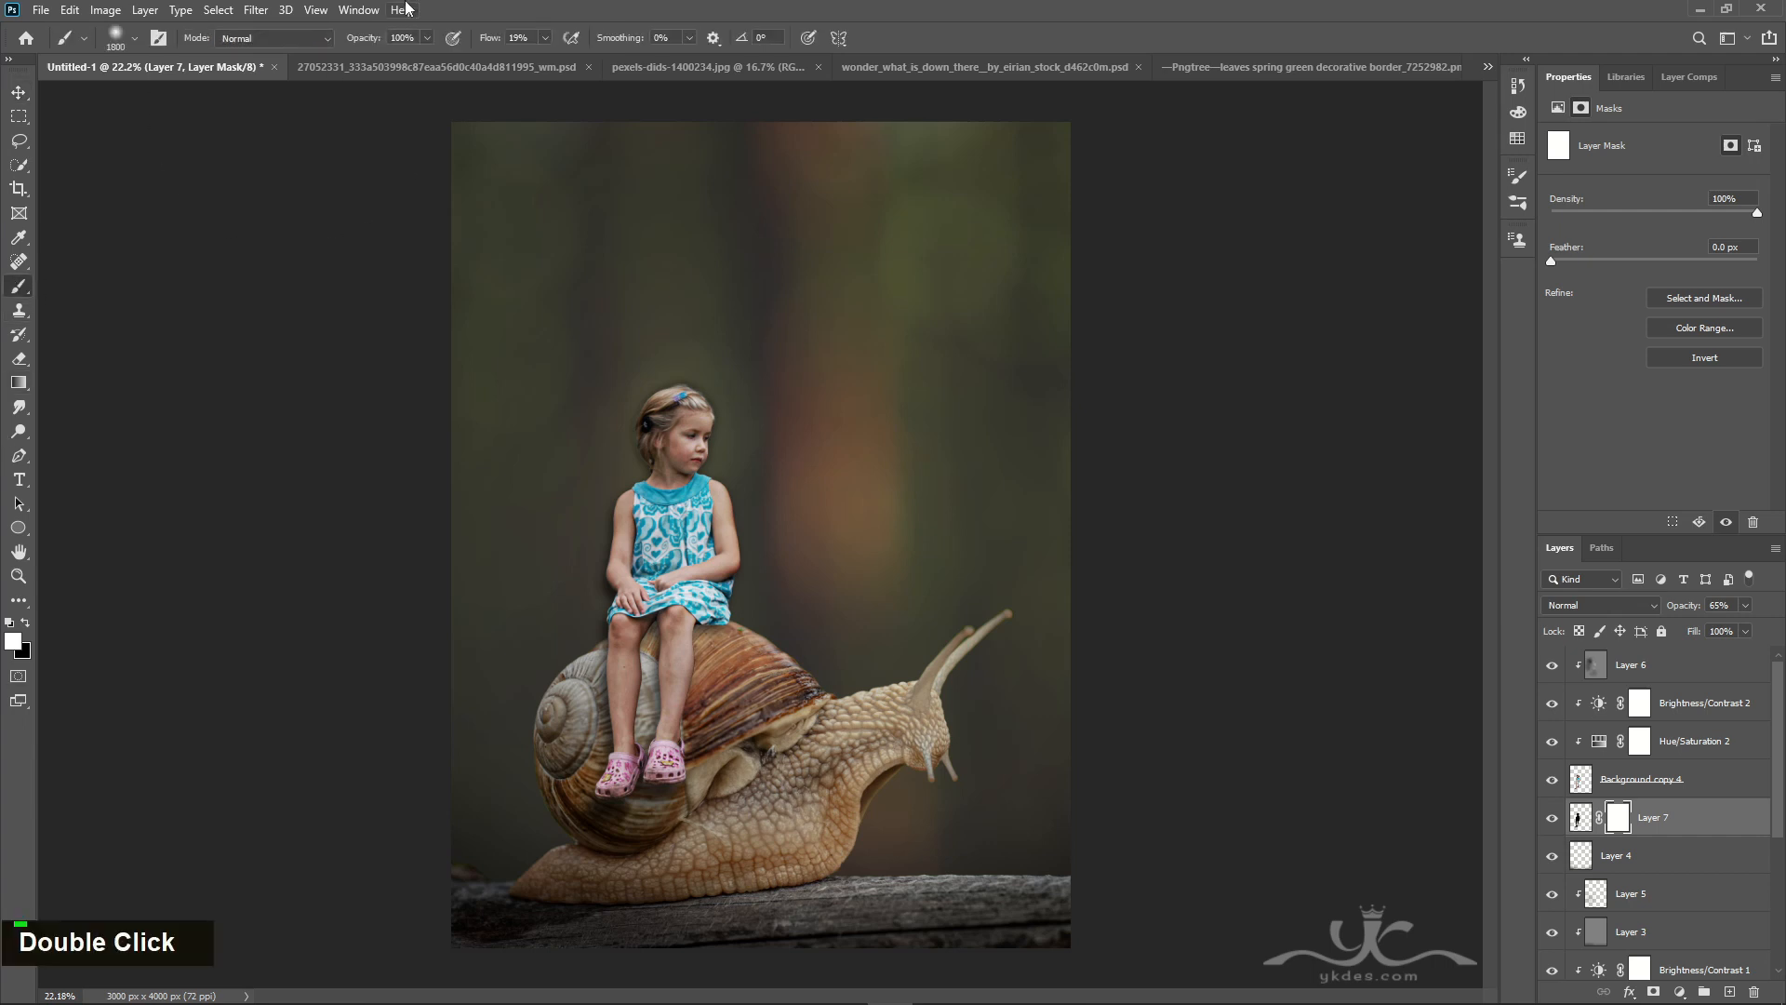
left_click(544, 38)
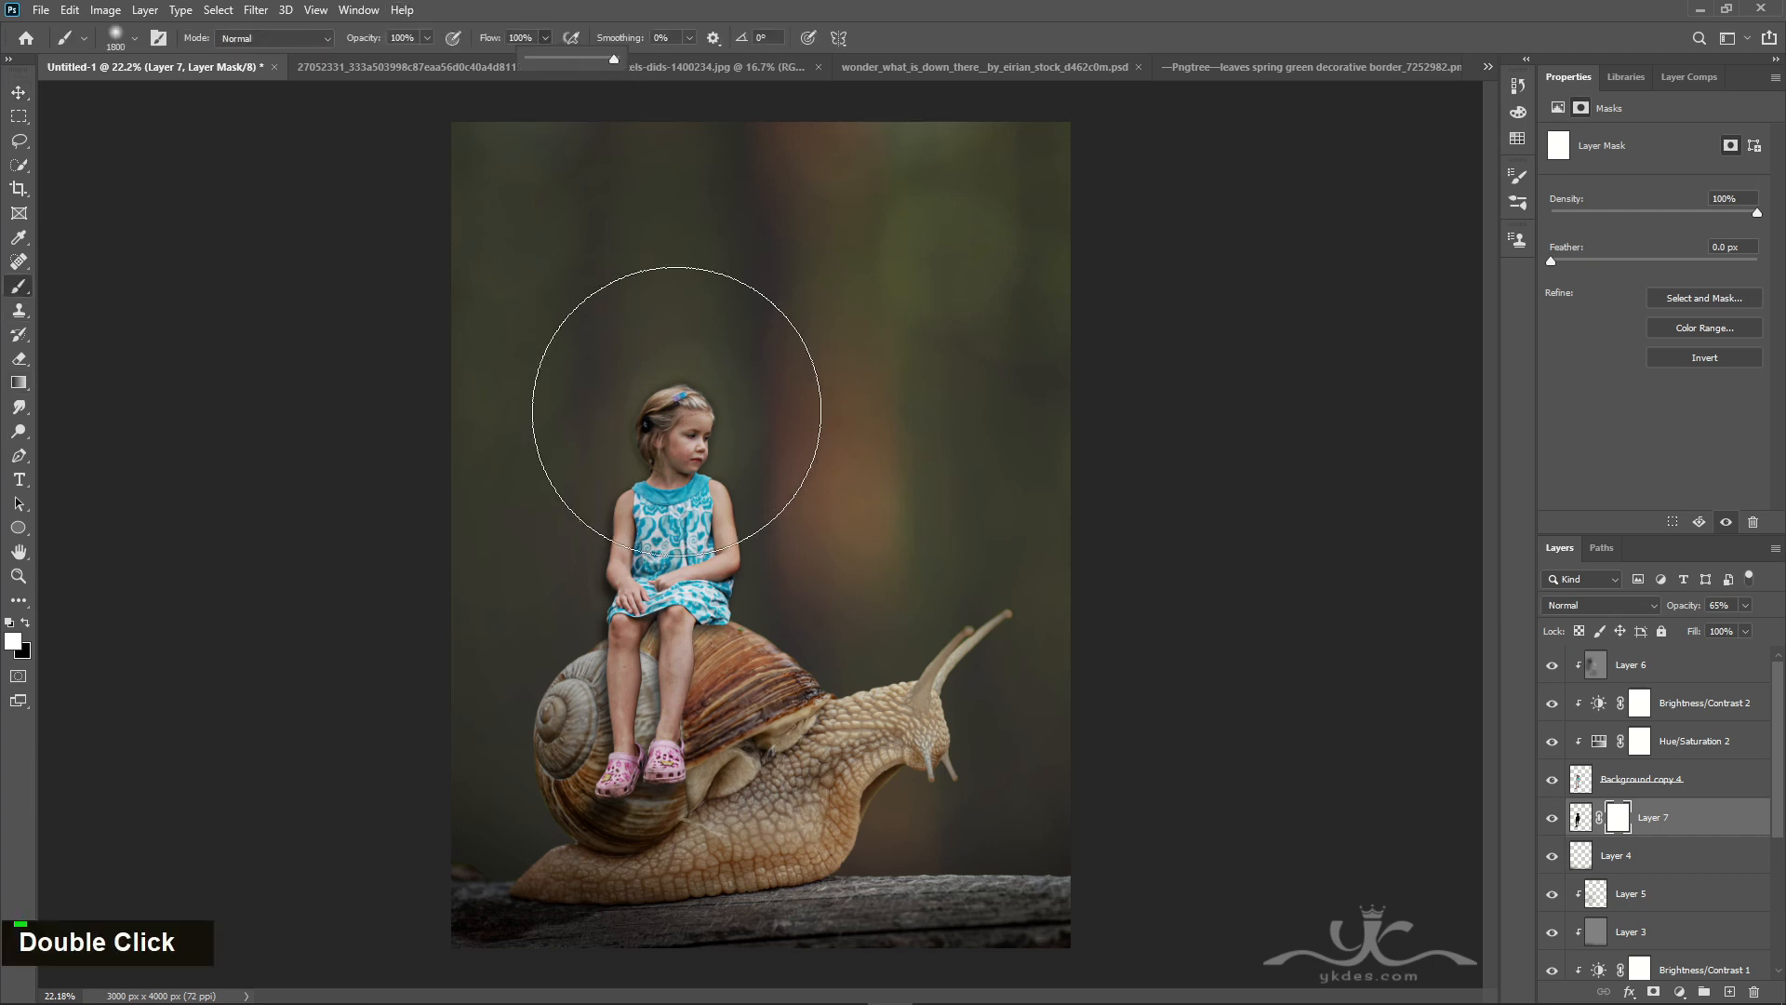
key("bracketleft")
key("bracketleft")
key("bracketleft")
key("bracketleft")
key("bracketleft")
key("bracketleft")
key("bracketleft")
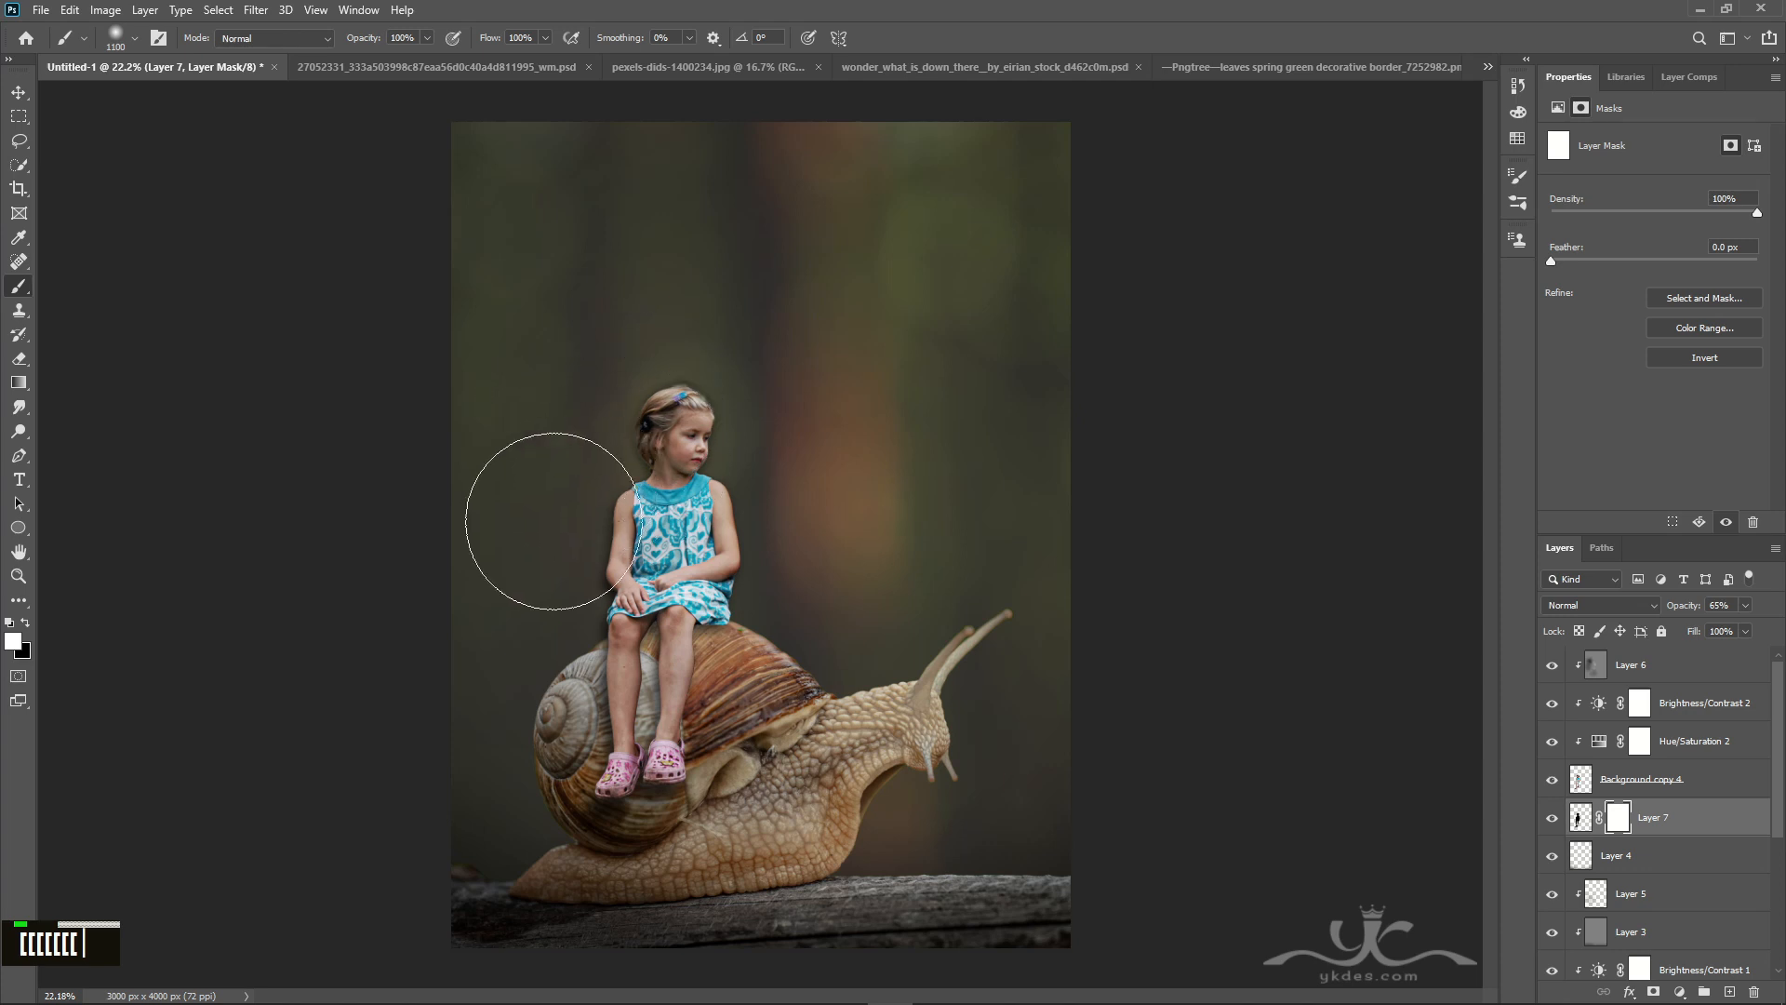
key("bracketleft")
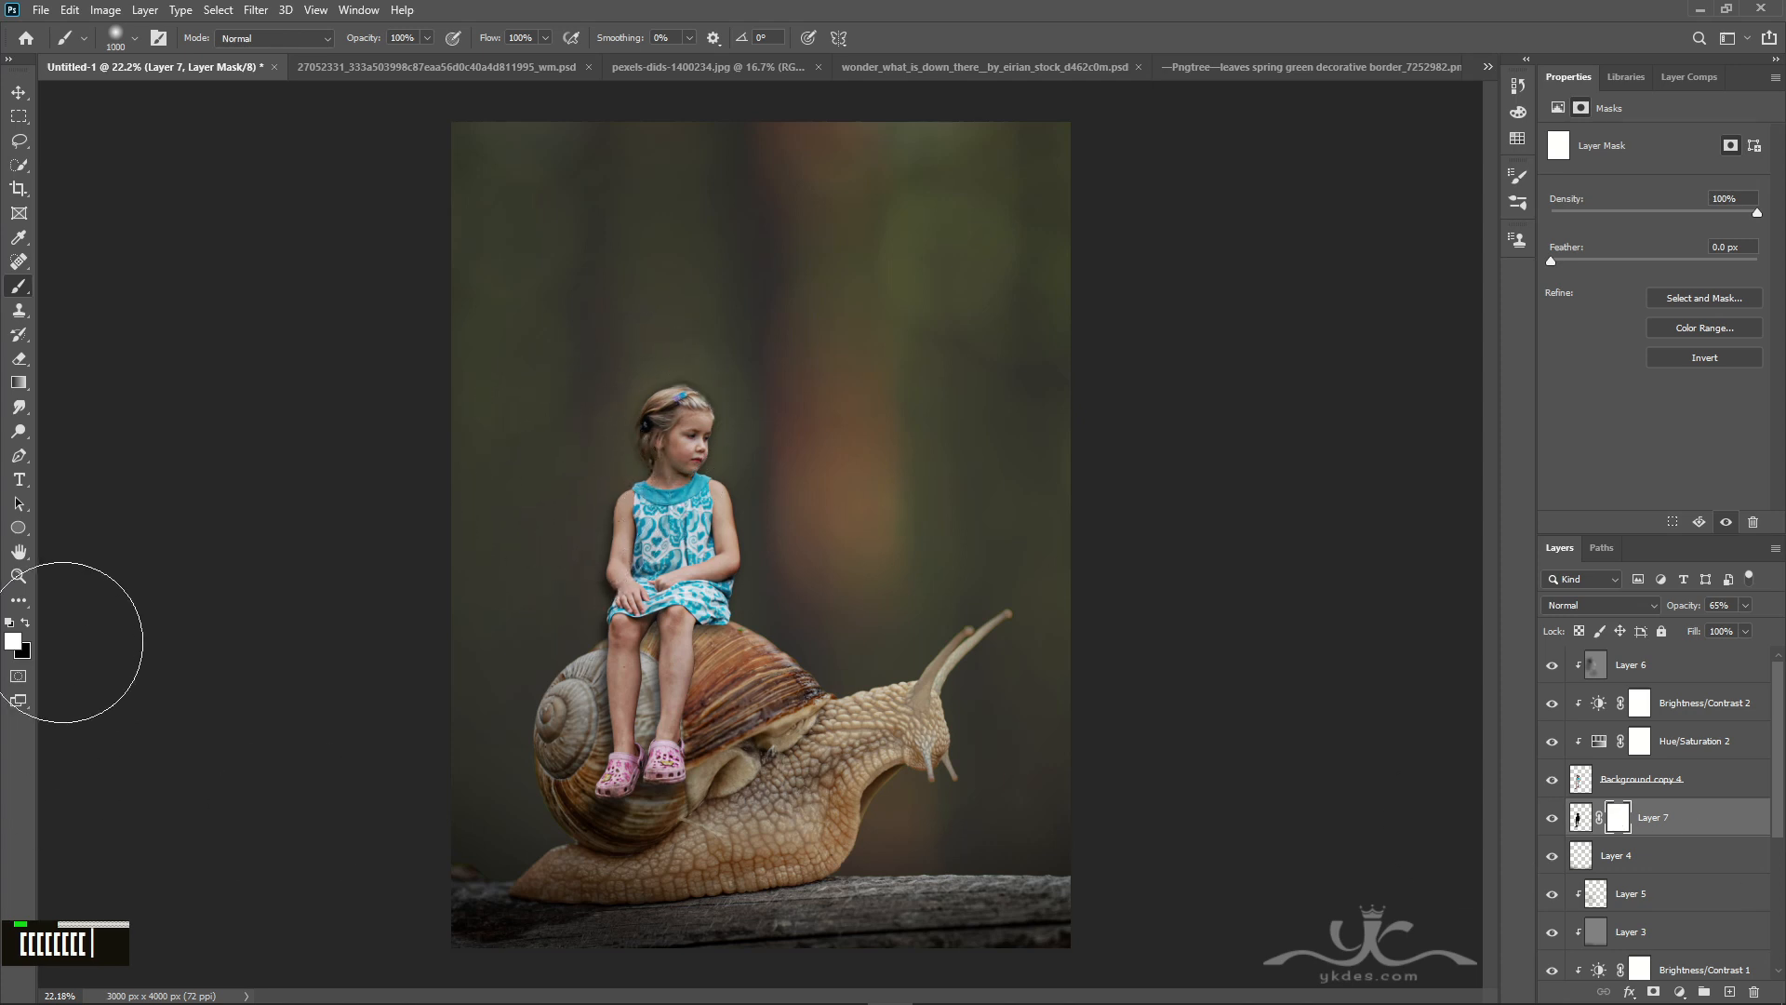
left_click(25, 622)
left_click(700, 362)
- Mask out the rest of the silhouette around the girl's arms and torso with a 500 px brush
key("bracketleft")
key("bracketleft")
key("bracketleft")
key("bracketleft")
key("bracketleft")
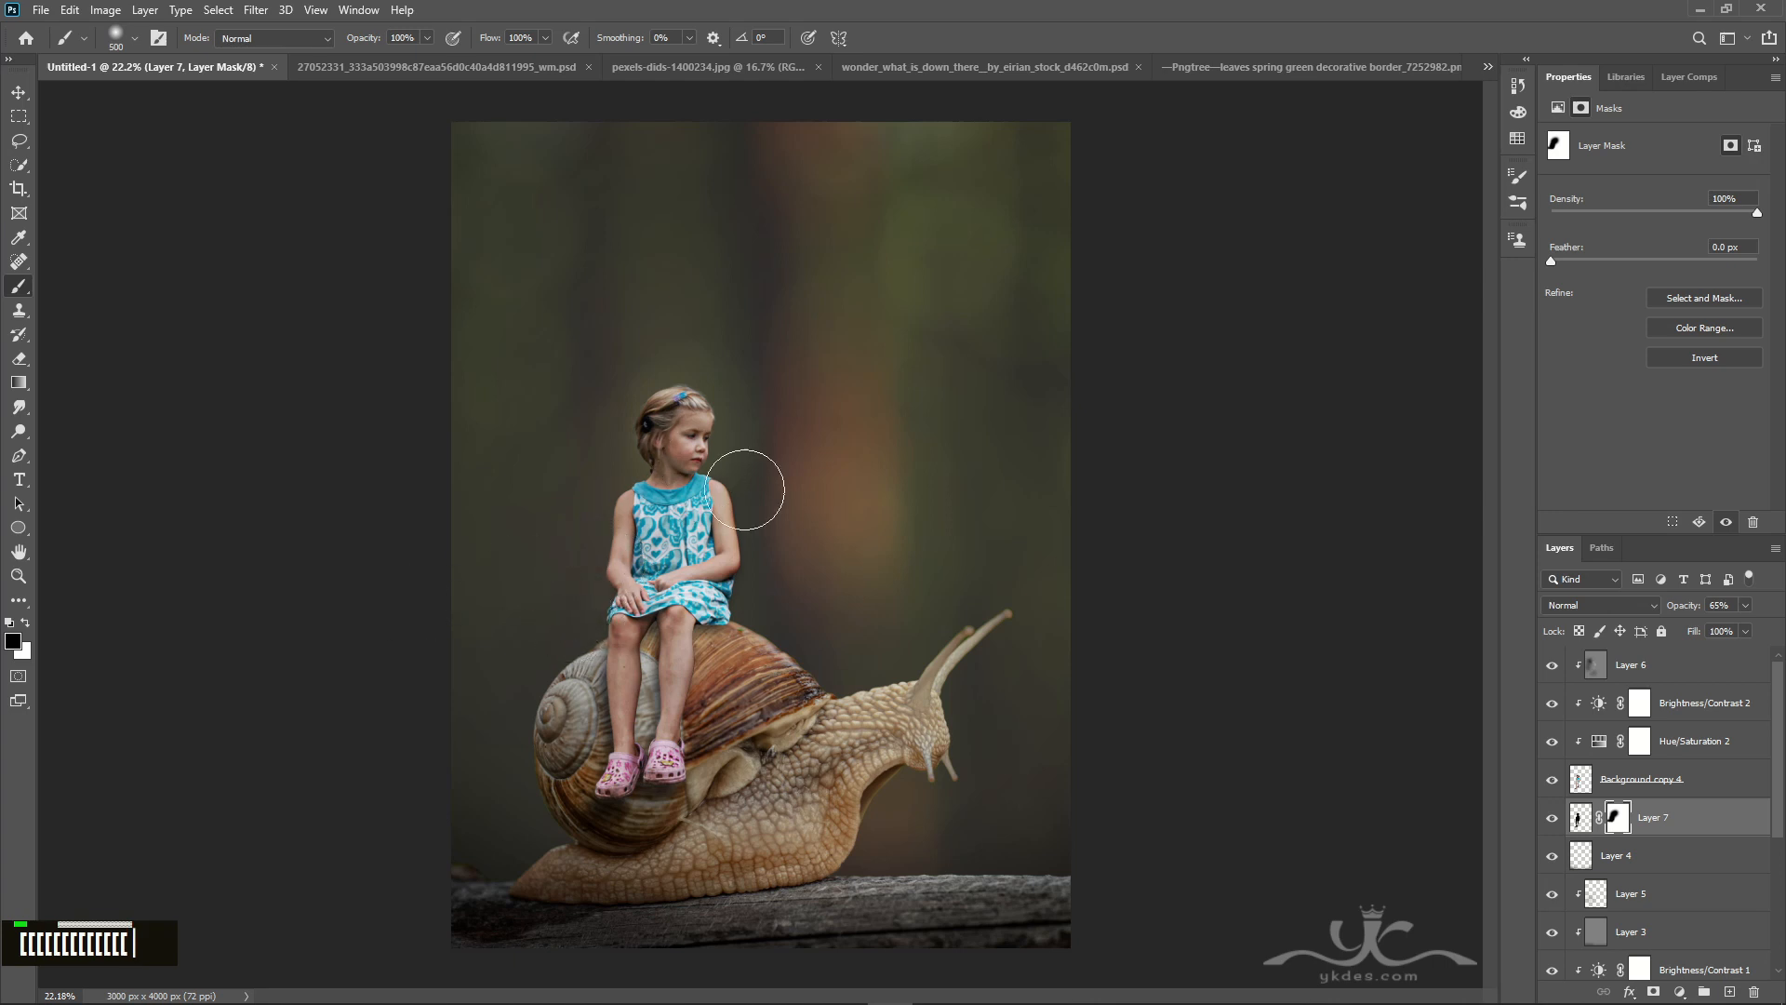
mouse_move(718, 535)
left_mouse_down()
mouse_move(695, 462)
mouse_move(637, 436)
mouse_move(580, 531)
mouse_move(629, 510)
left_mouse_up()
double_click(1714, 804)
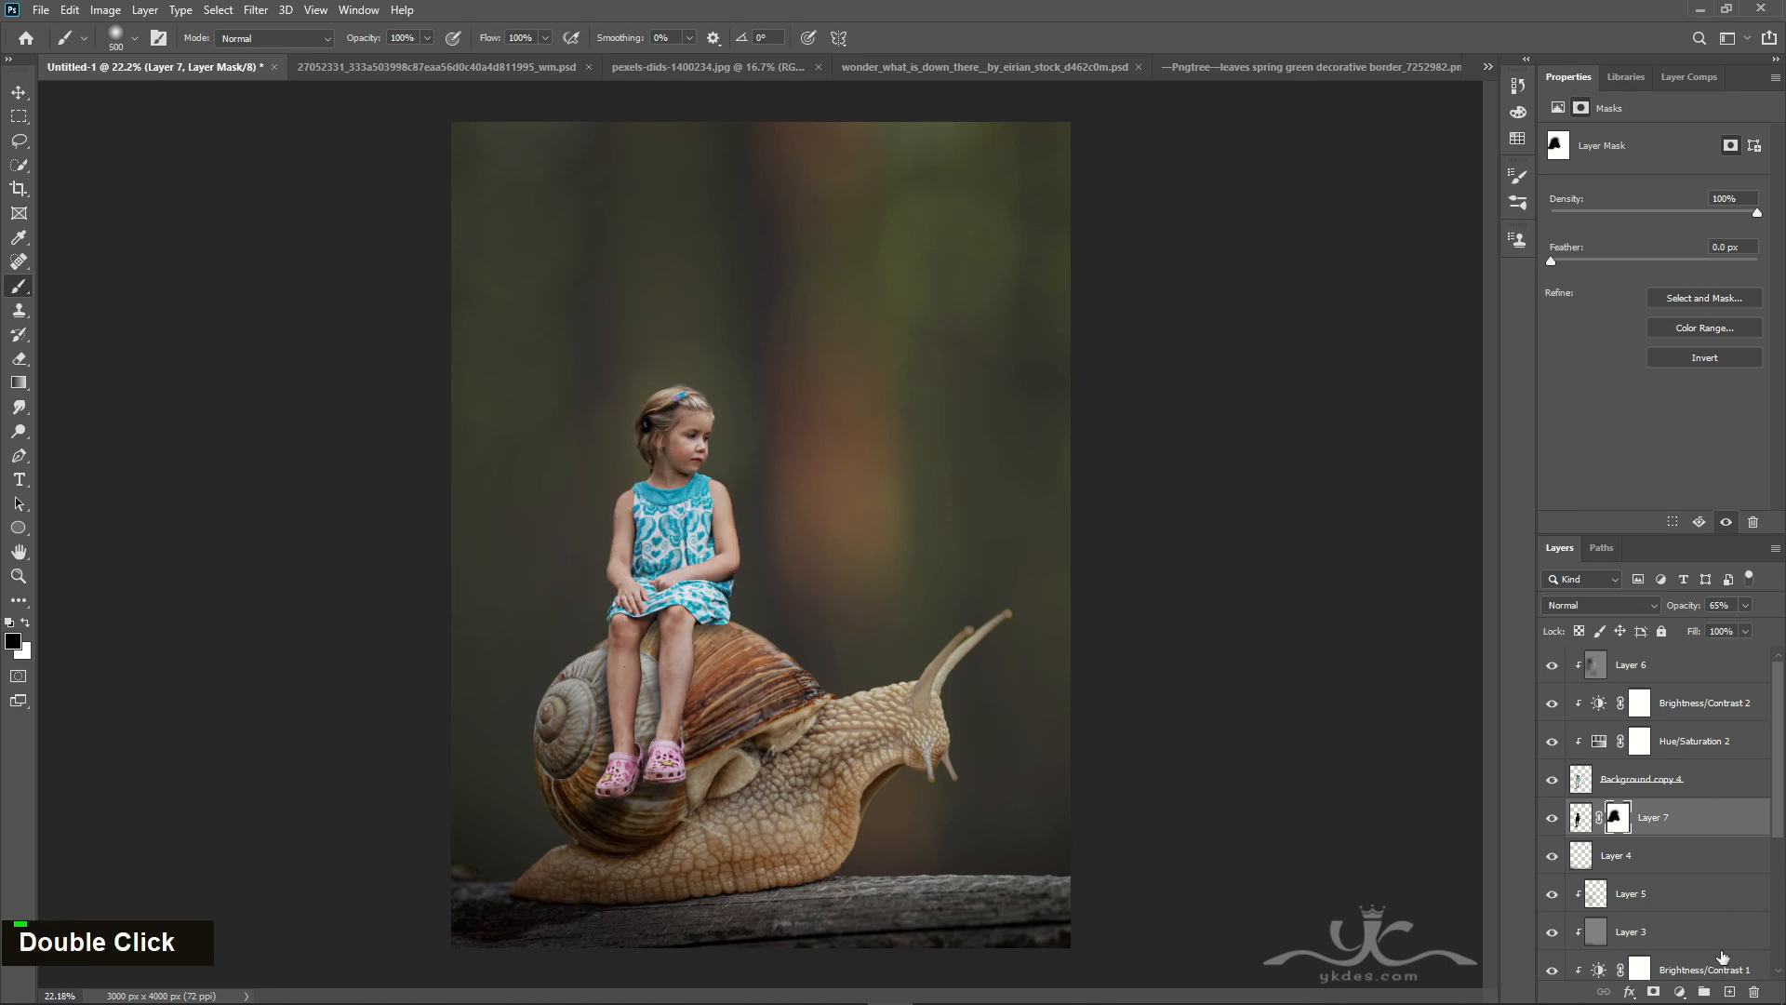
- On a new layer above the silhouette, paint a soft black shadow between the girl's legs with a 400 px brush at 31% flow
left_click(1728, 991)
key("bracketleft")
key("bracketleft")
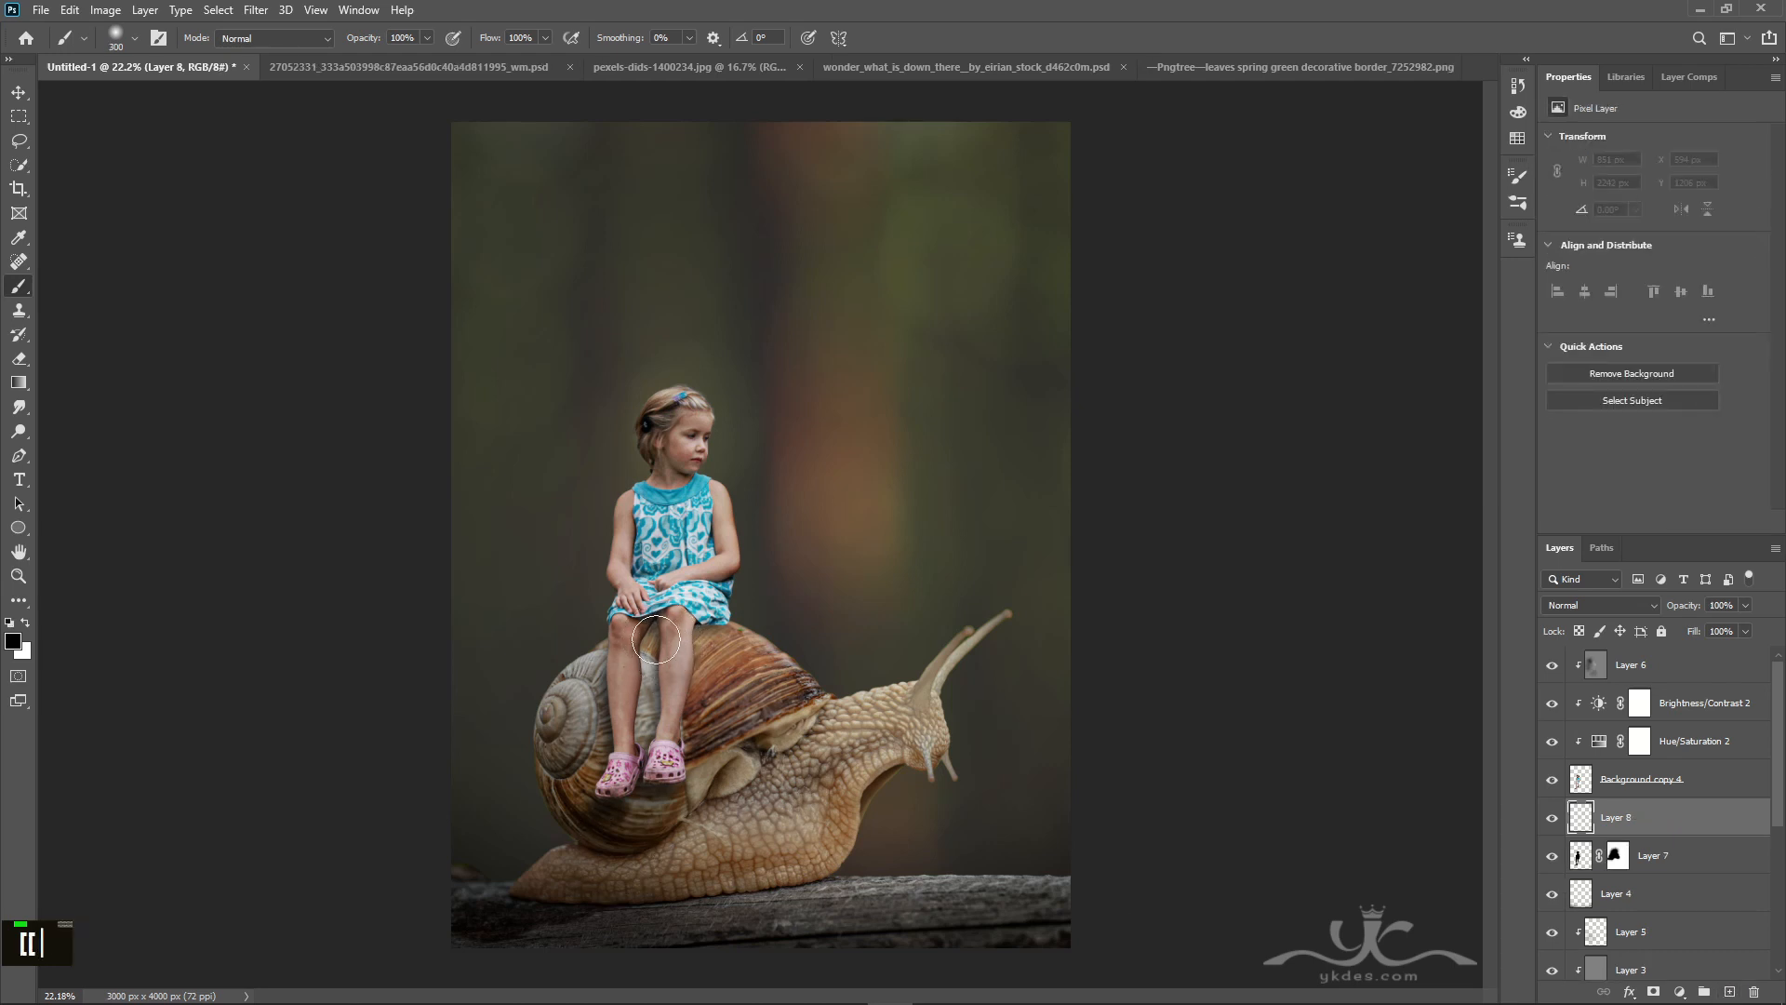
left_click(544, 35)
left_click_drag(538, 63, 501, 63)
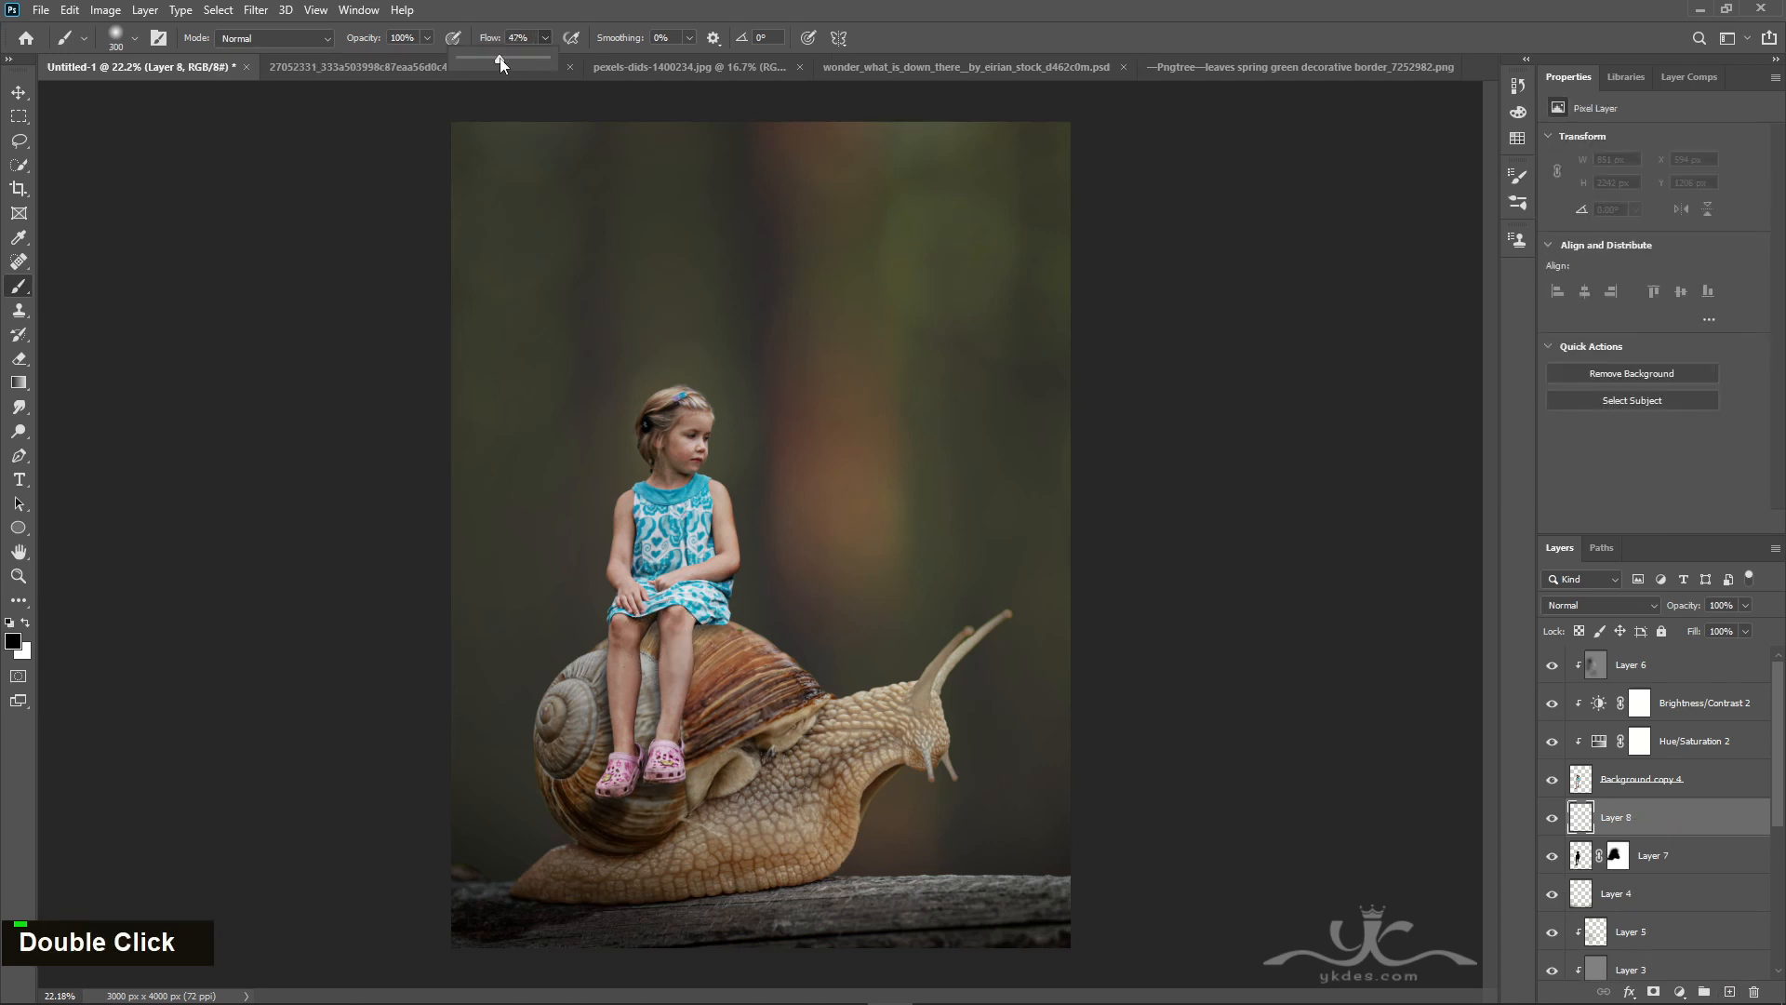
left_click(648, 635)
key("bracketright")
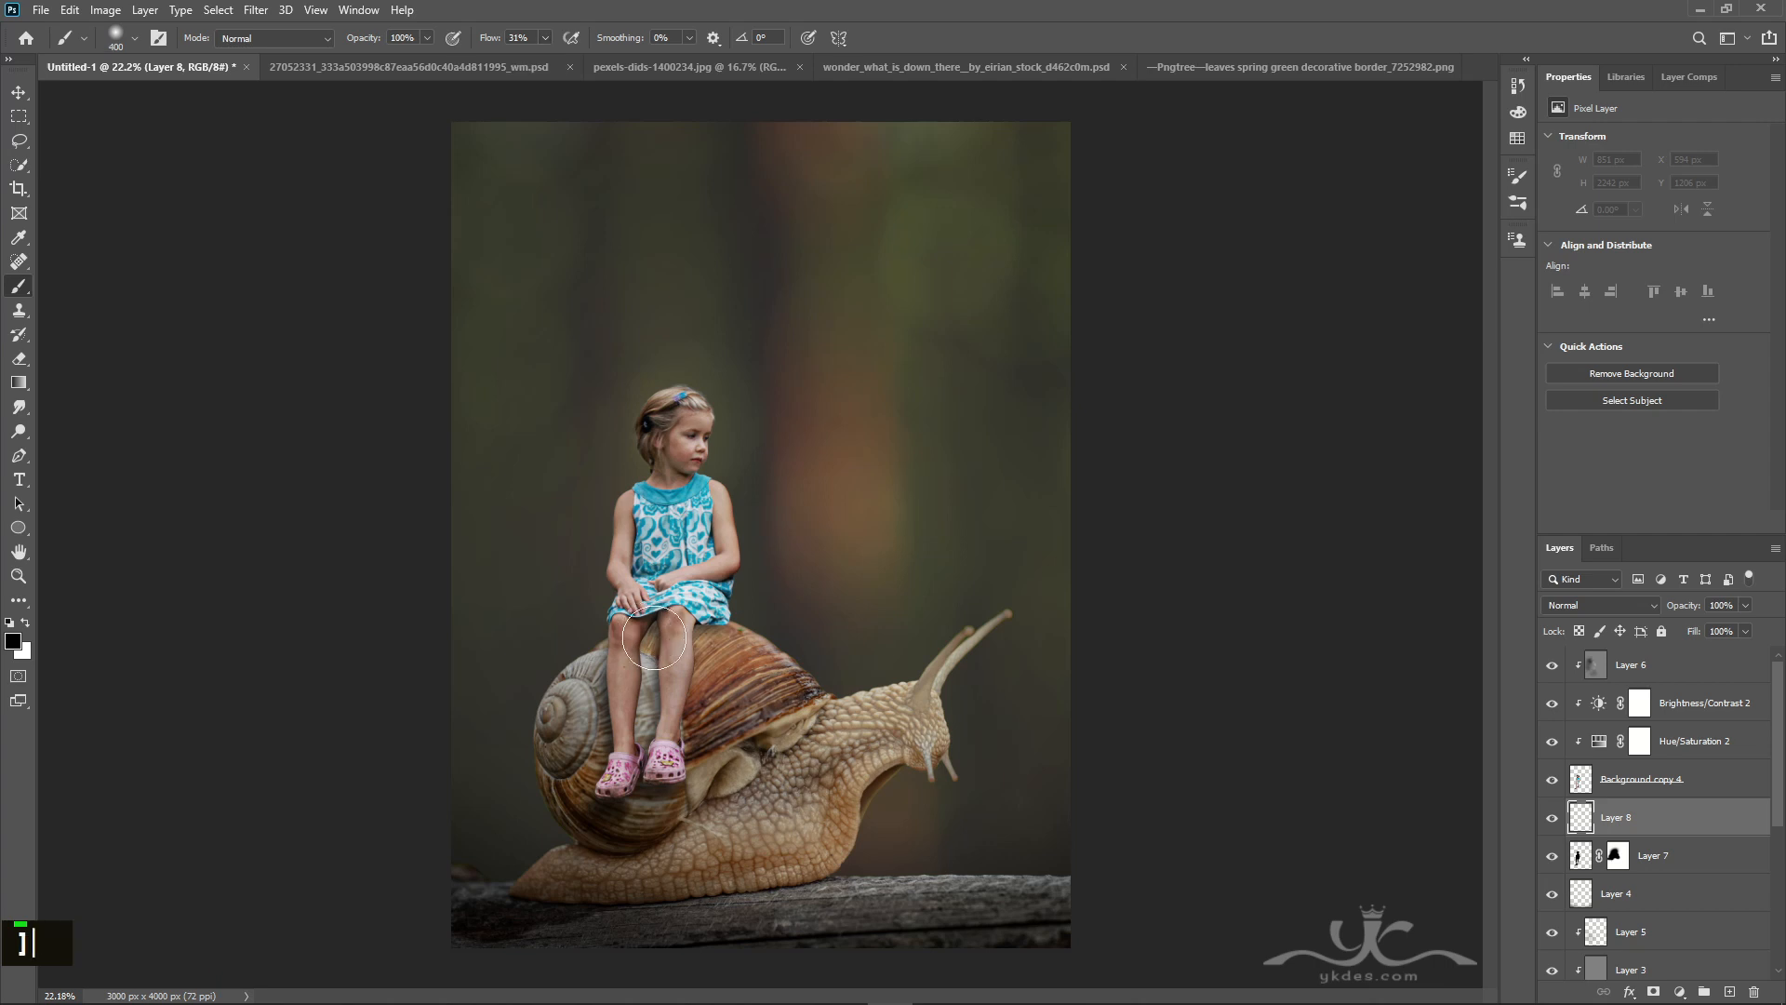
left_click(654, 639)
key("bracketleft")
key("bracketright")
left_click_drag(653, 658, 646, 726)
- Deepen the contact shadow under the dress hem and beside the legs with 300 px and 200 px brushes
key("bracketleft")
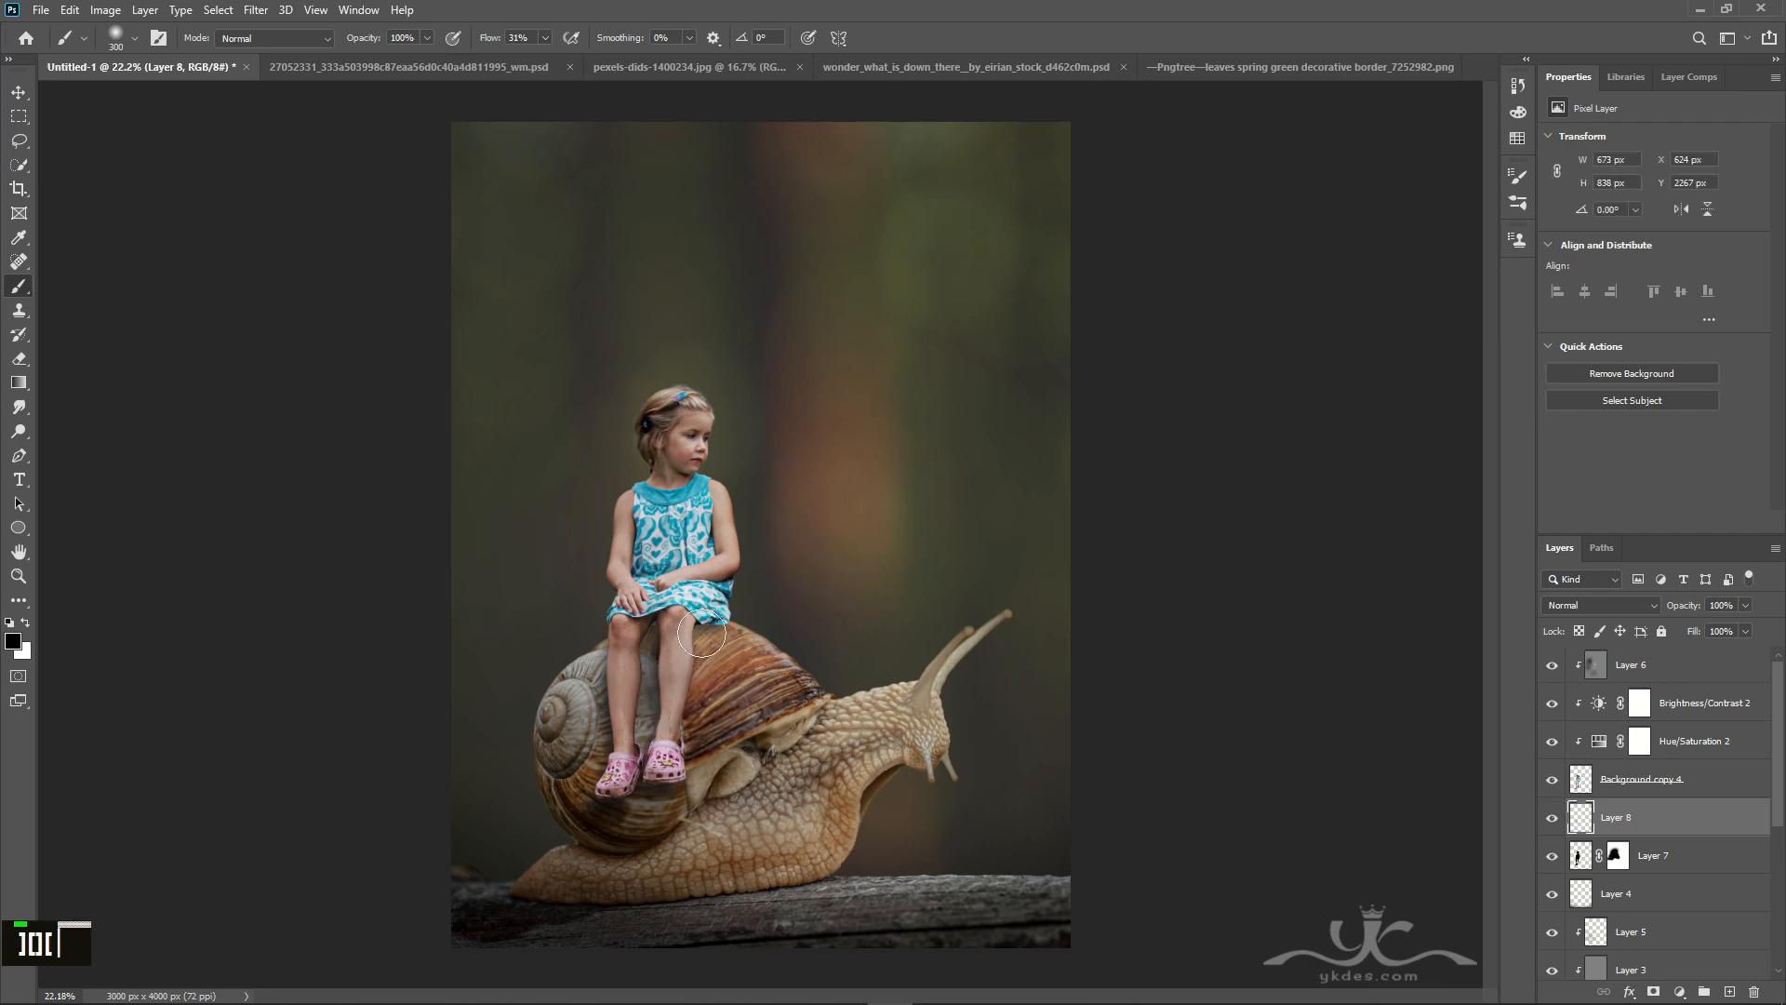
left_click_drag(701, 636, 718, 613)
key("bracketleft")
key("bracketleft")
double_click(691, 649)
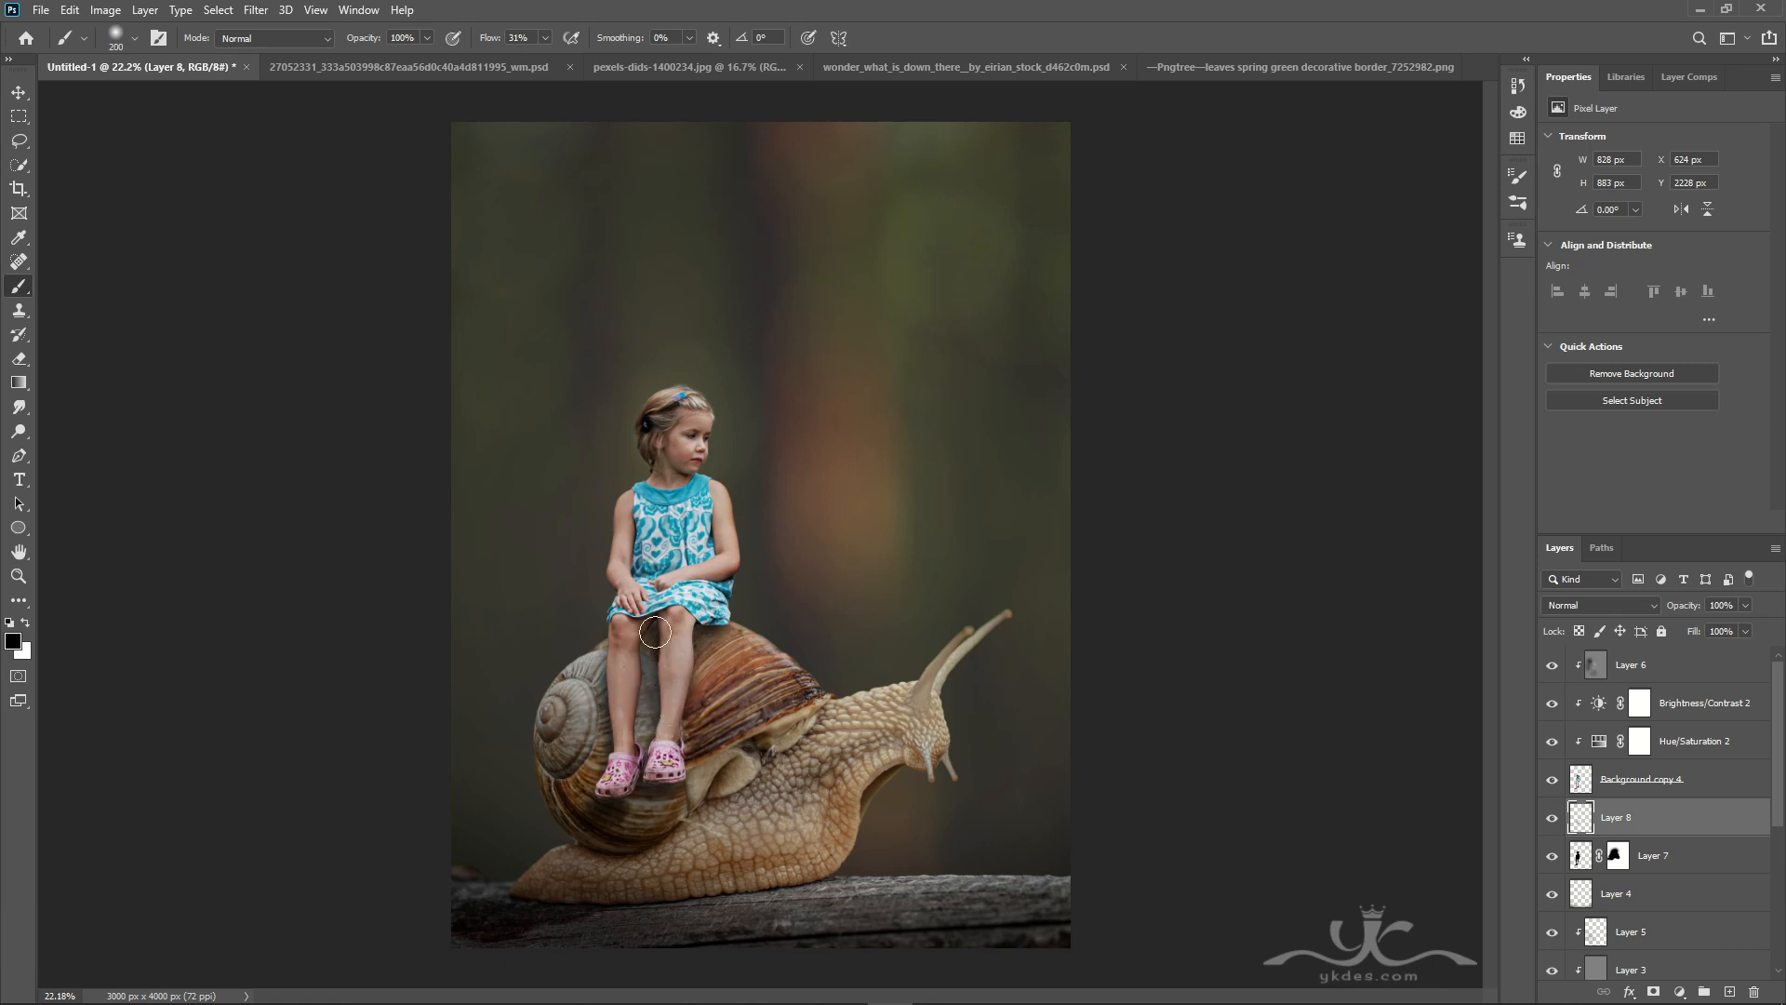
double_click(649, 656)
left_click(1746, 605)
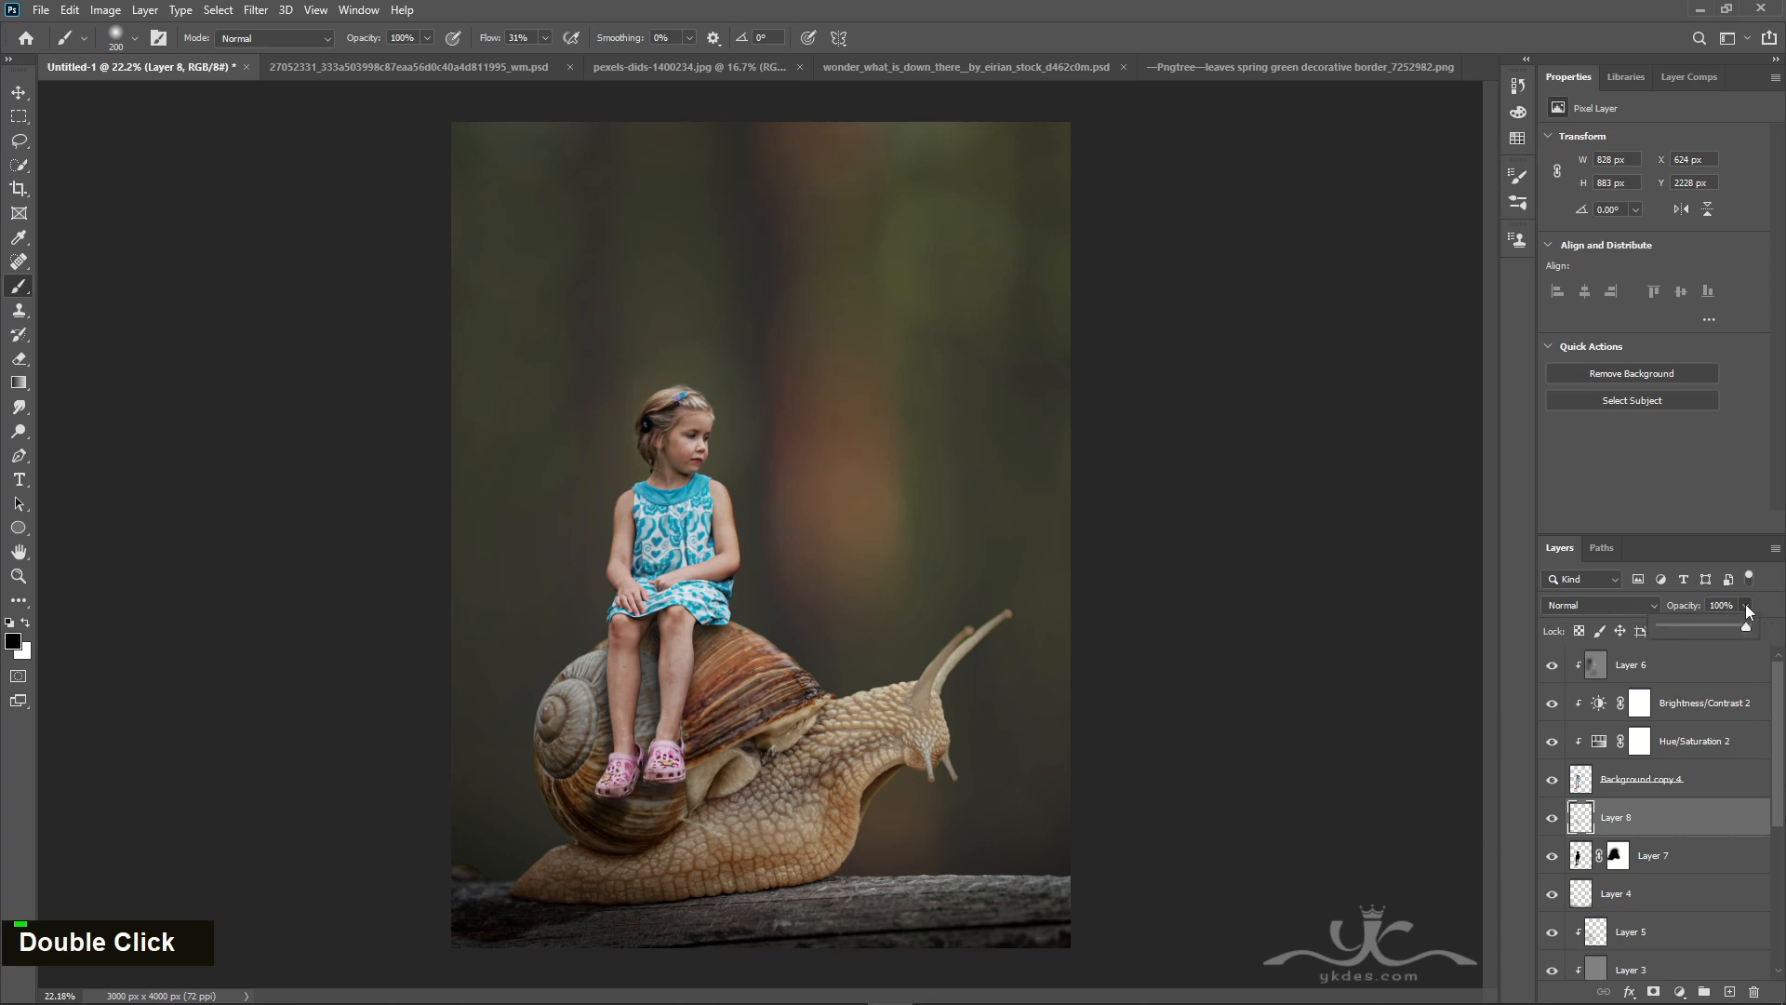
left_click_drag(1730, 627, 1772, 629)
left_click(651, 634)
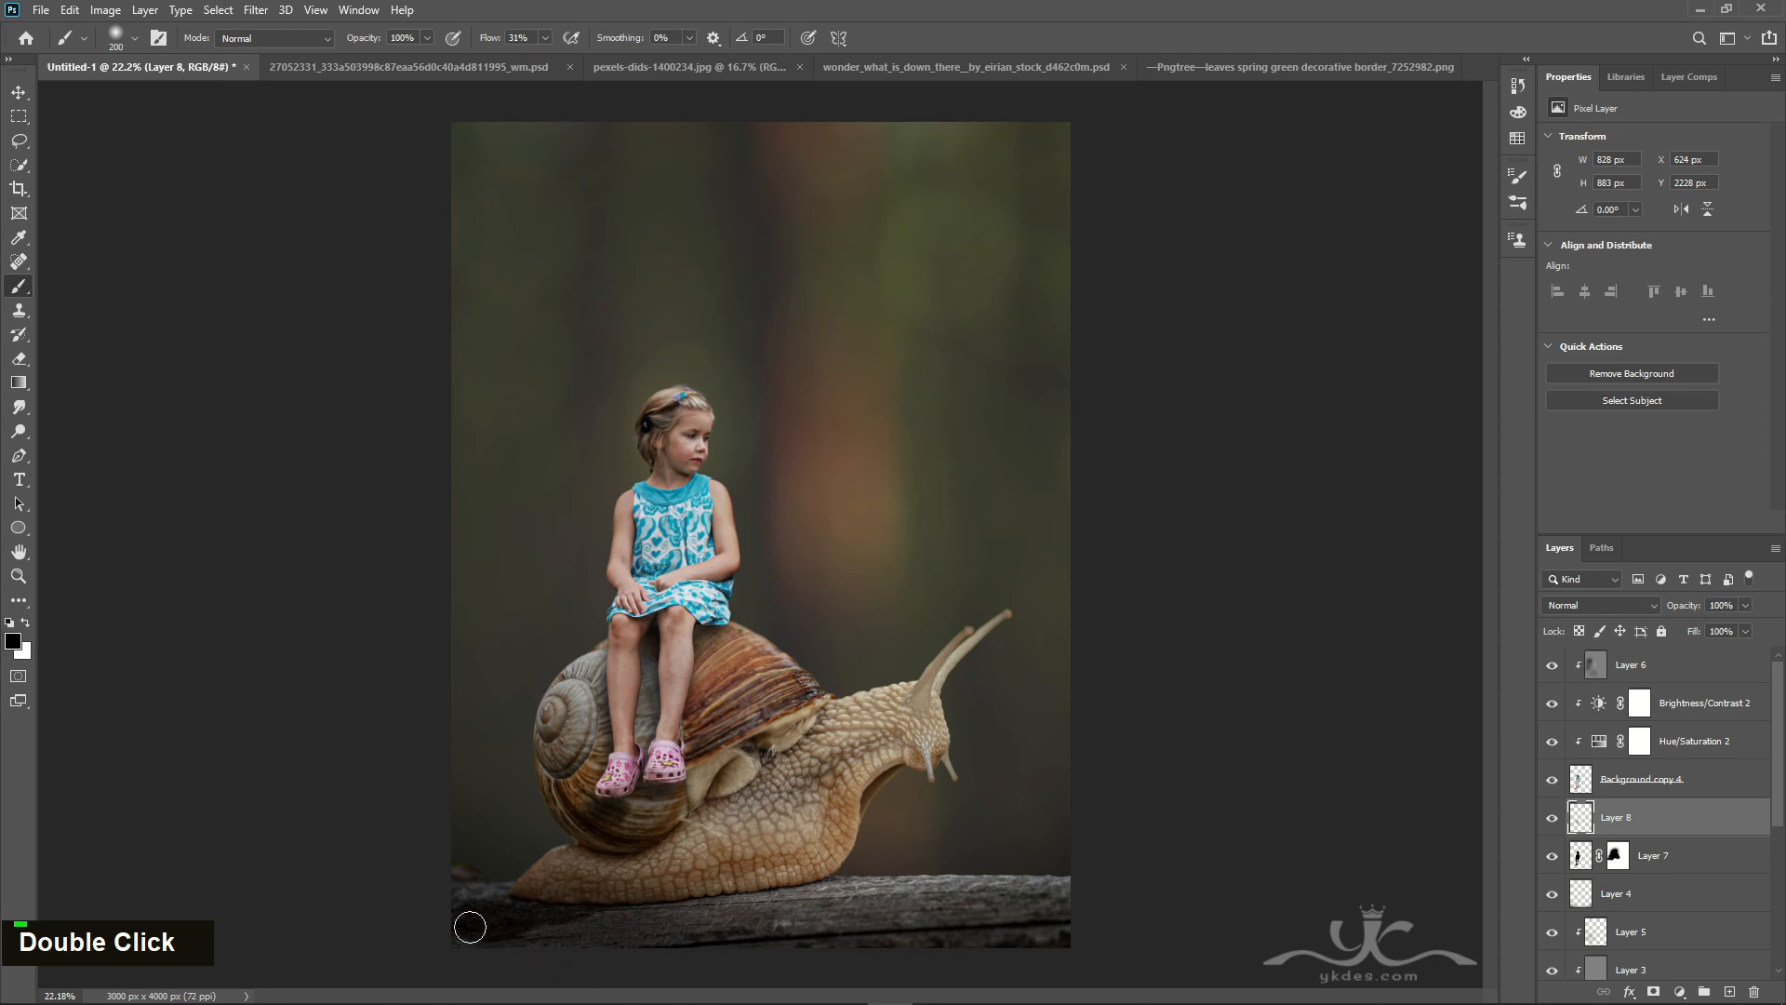
- Add a layer above Gradient Fill 1 and load a brush from Free Fog Photoshop Brushes 1 with white at 51% flow
left_click(18, 91)
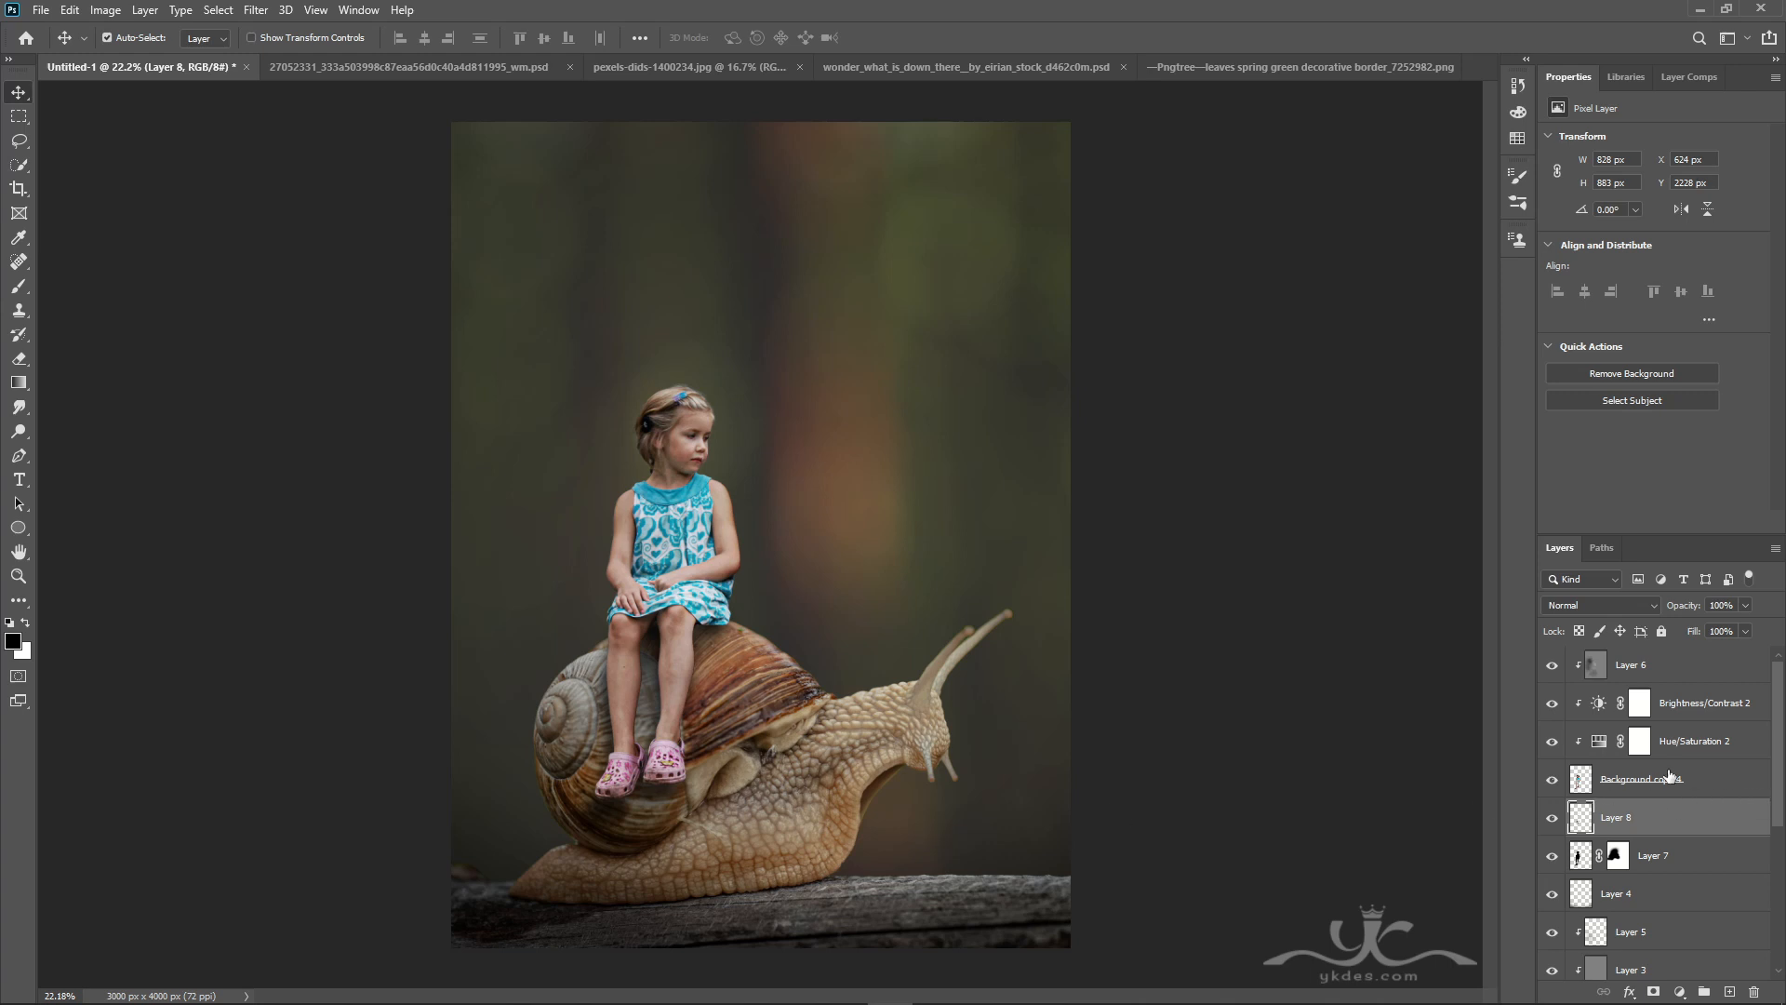
scroll(1711, 731, "up", 1)
scroll(1684, 855, "down", 3)
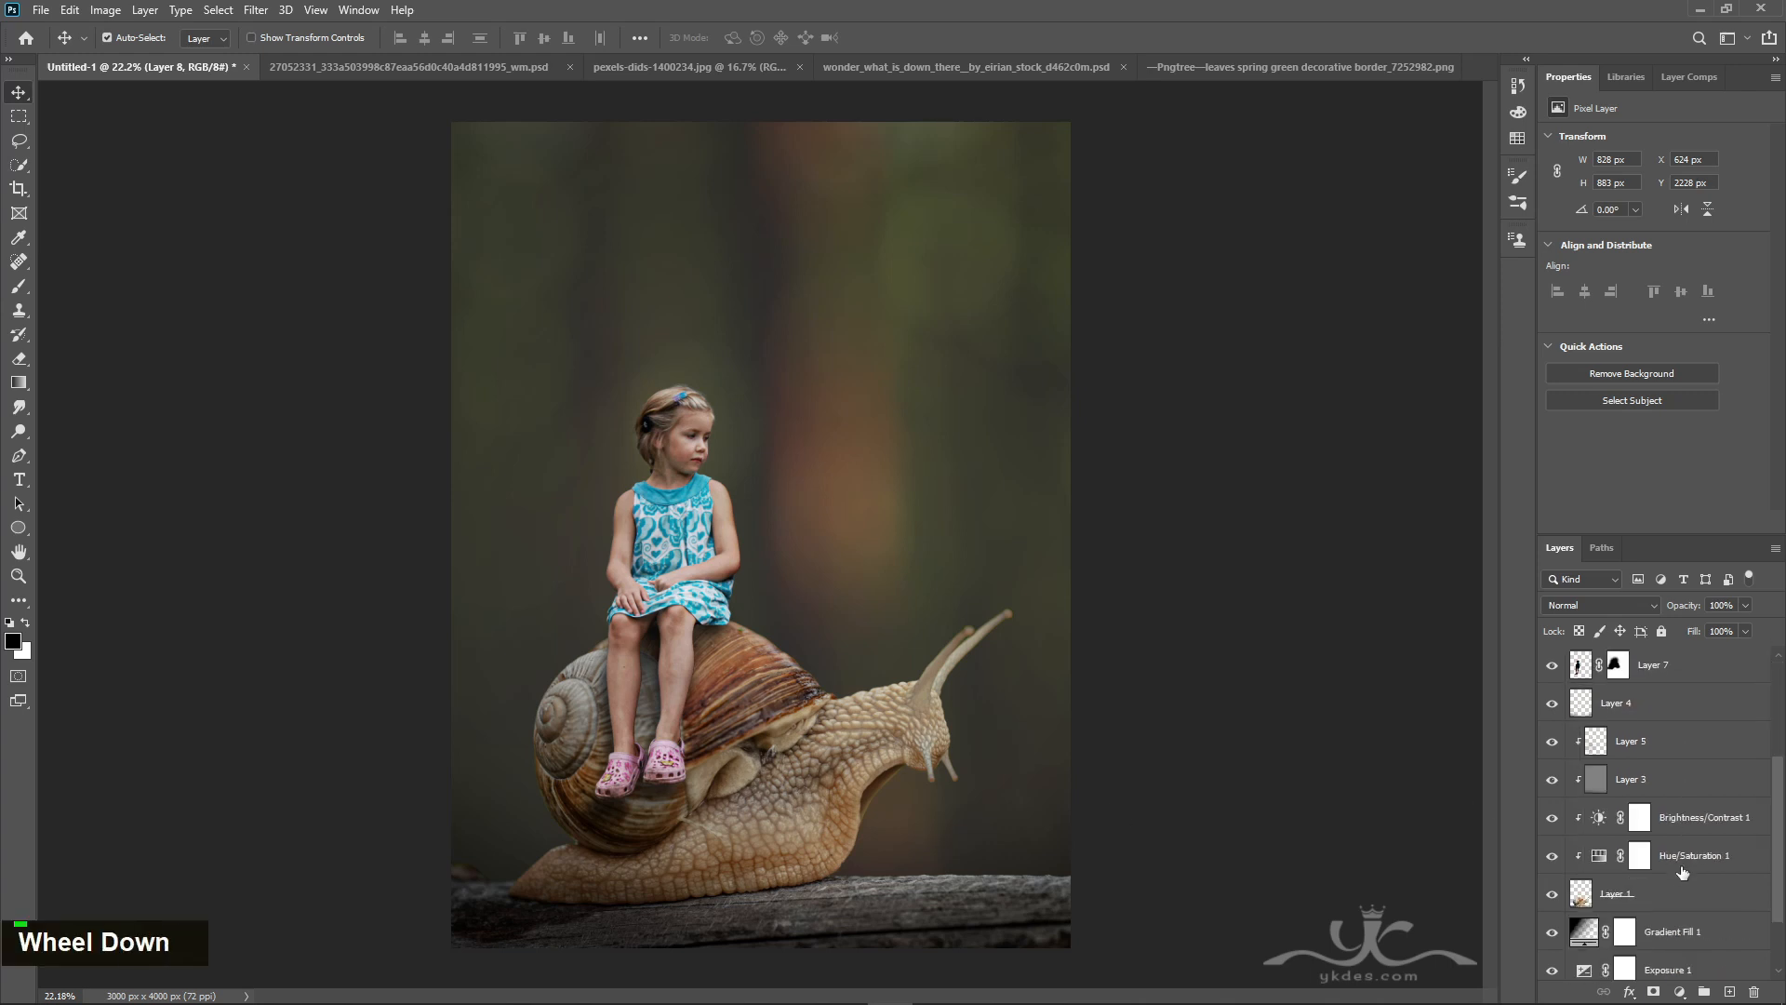
left_click(1674, 933)
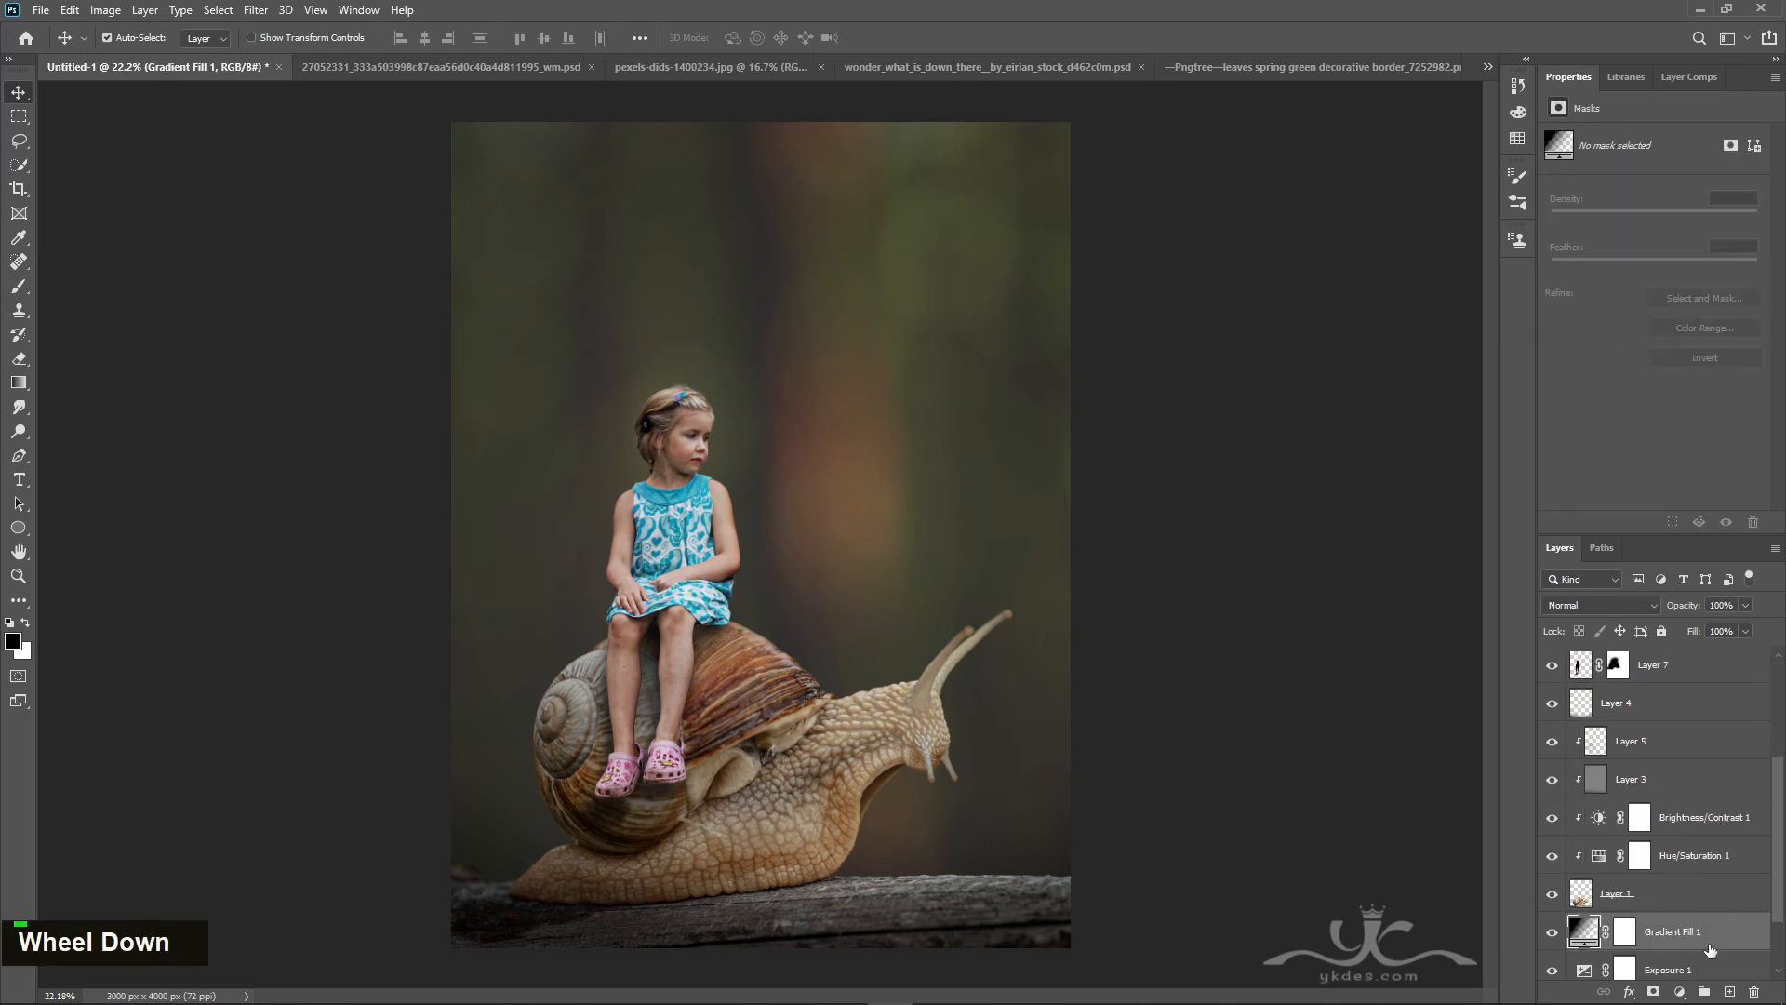
left_click(1729, 991)
left_click(18, 288)
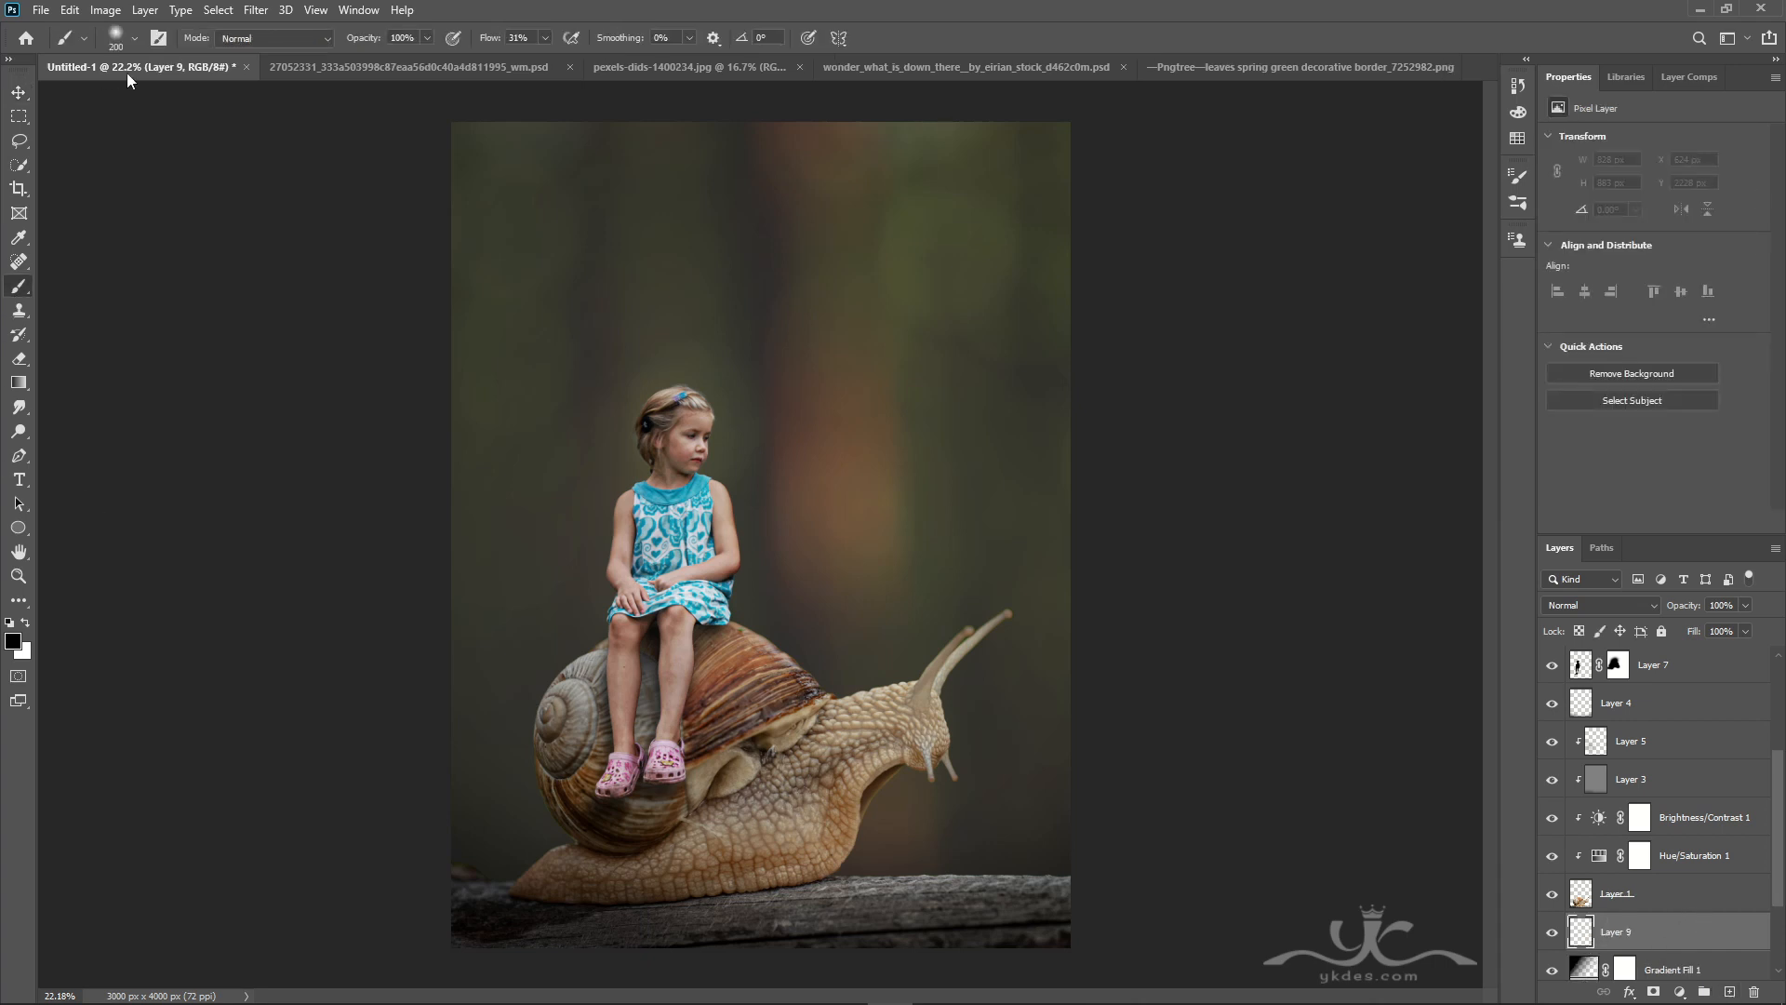
left_click(117, 37)
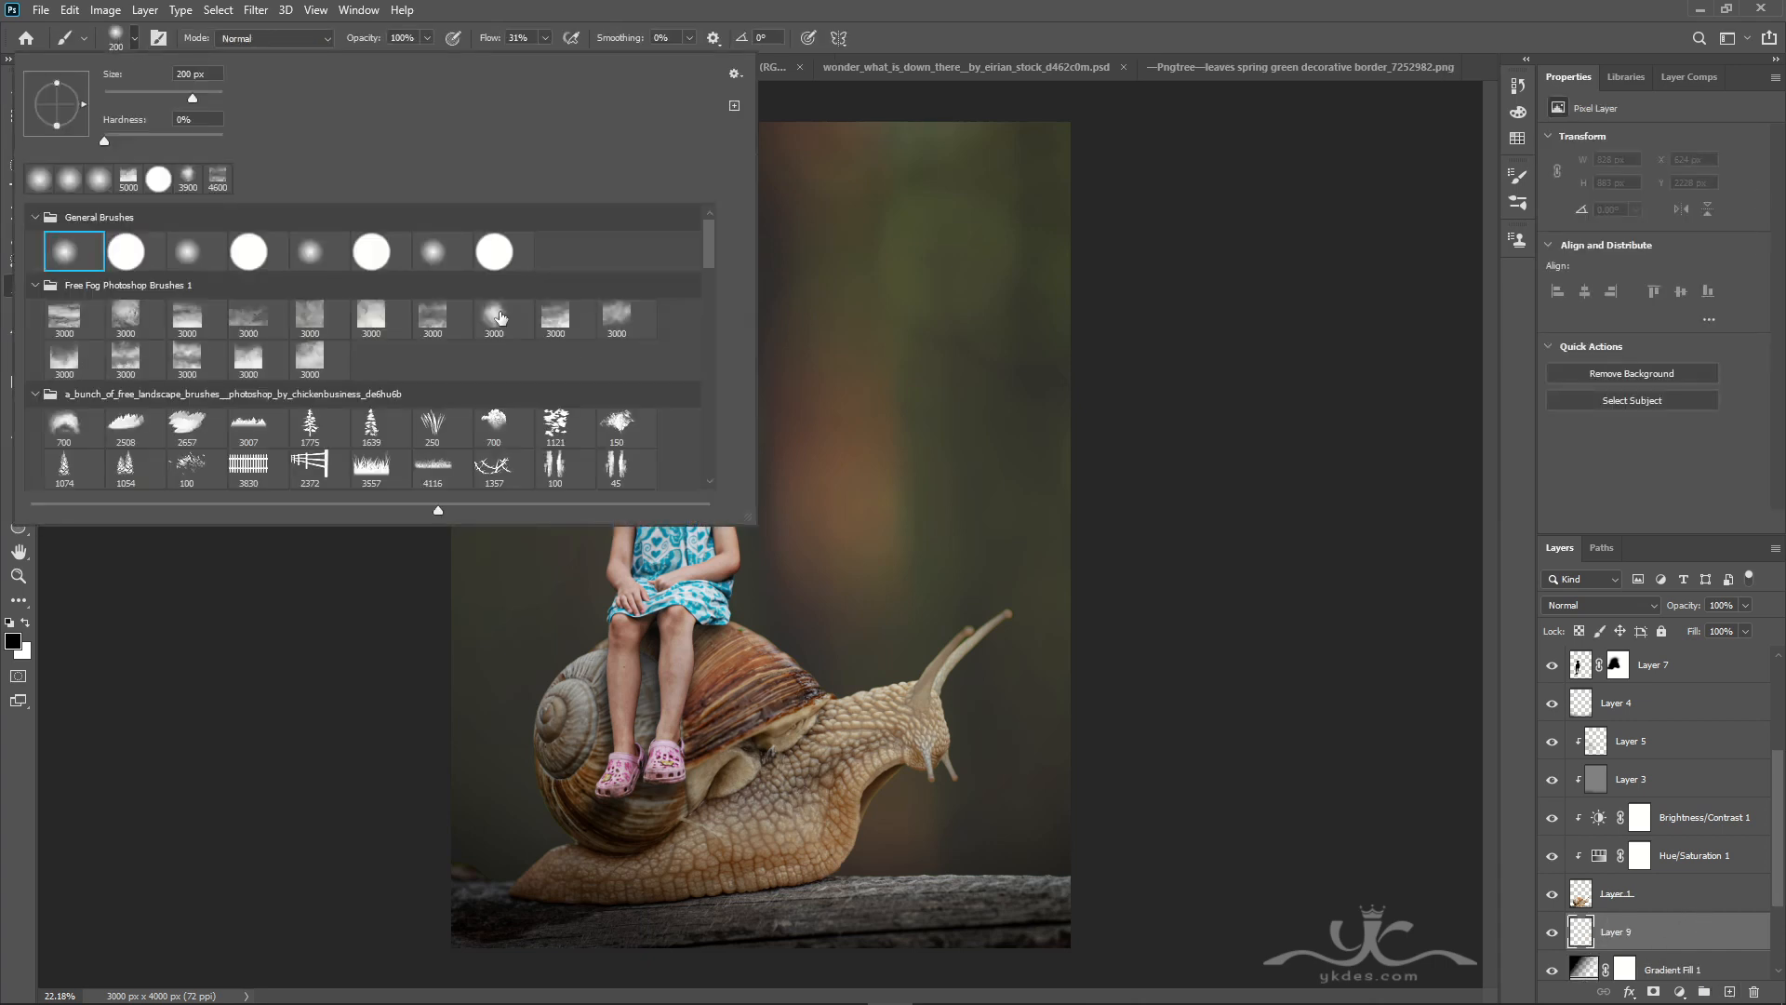
double_click(499, 317)
left_click_drag(545, 37, 564, 56)
left_click(25, 622)
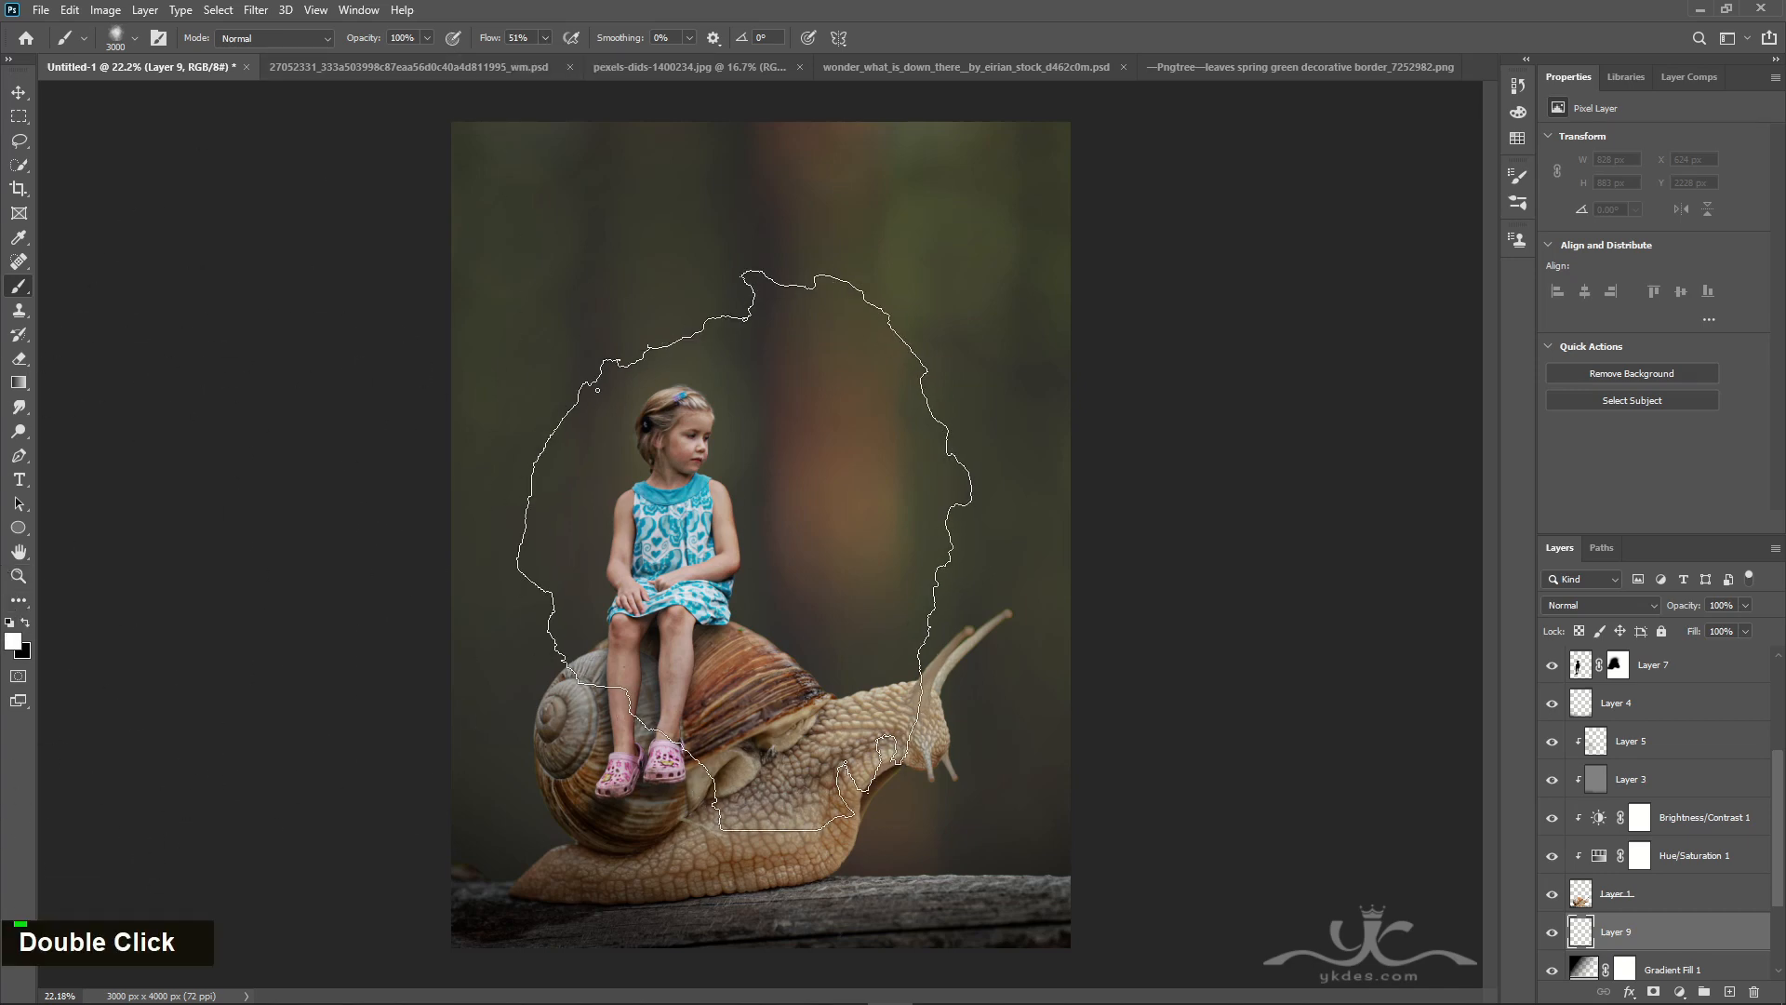
- Stamp white fog behind the girl and snail with the brush enlarged to 4600 px, and lower the fog layer's opacity to 21%
key("bracketright")
key("bracketright")
key("bracketright")
key("bracketright")
key("bracketright")
key("bracketright")
key("bracketright")
key("bracketright")
key("bracketright")
key("bracketright")
key("bracketright")
key("bracketright")
key("bracketright")
key("bracketright")
key("bracketright")
key("bracketright")
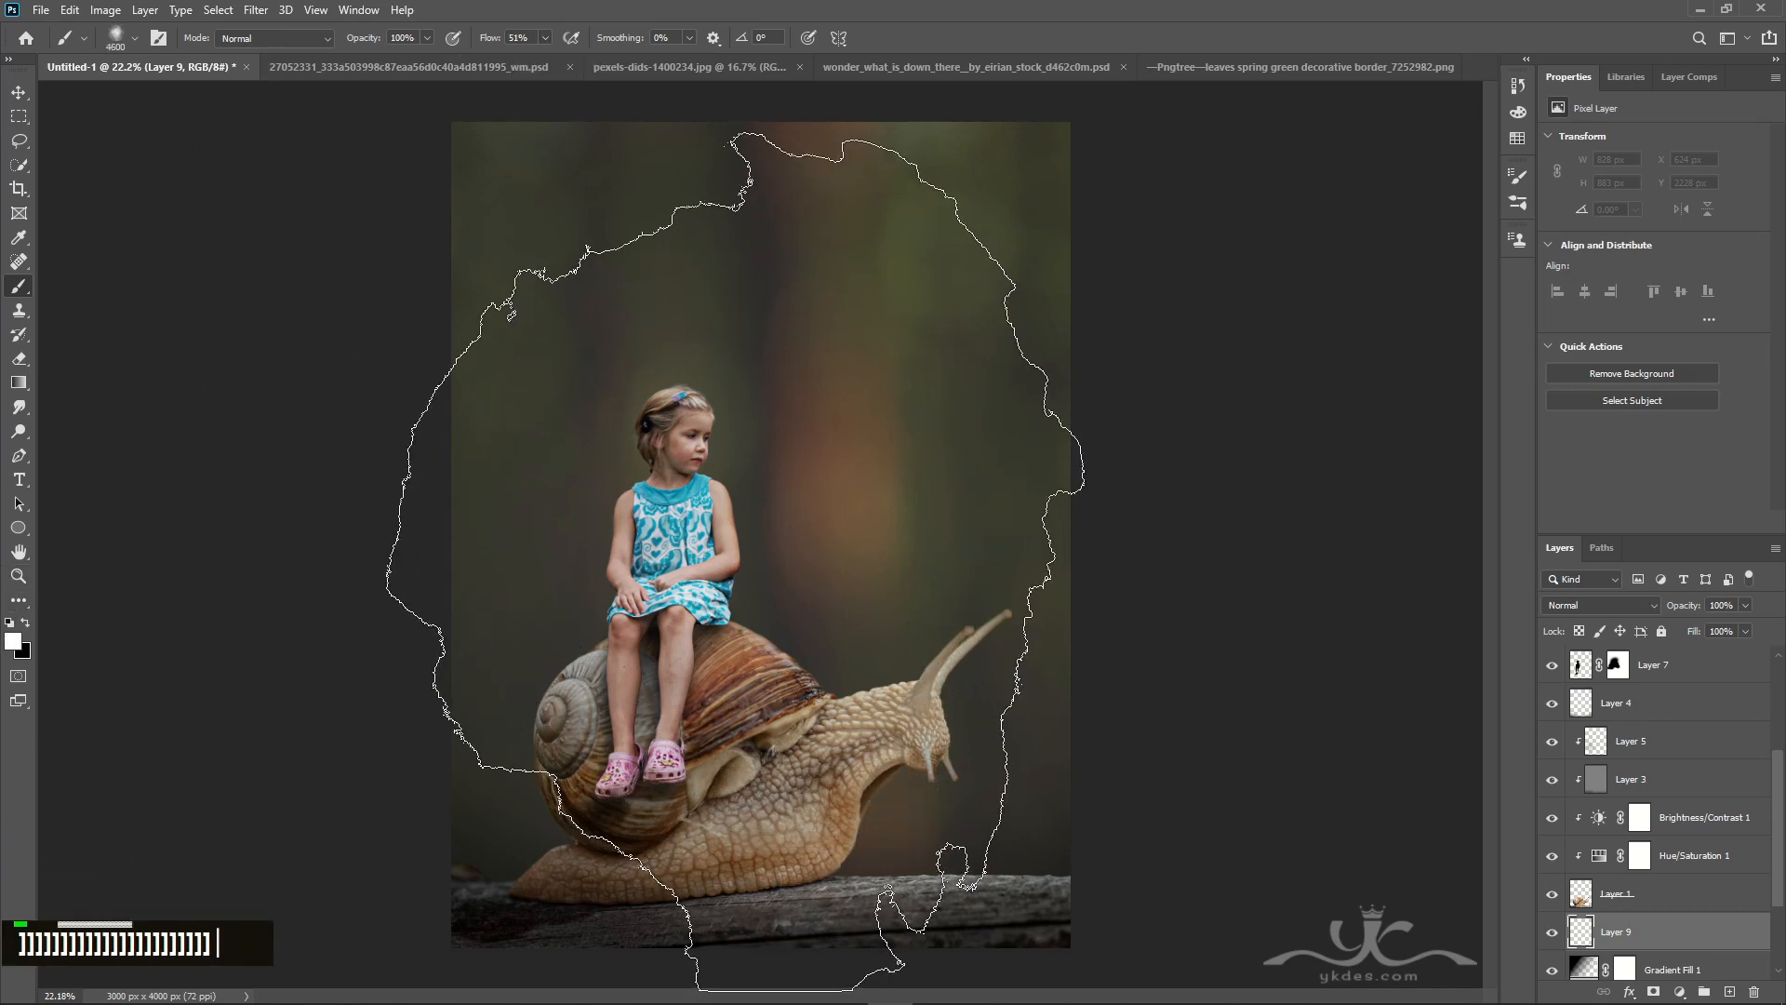
left_click(735, 558)
key("v")
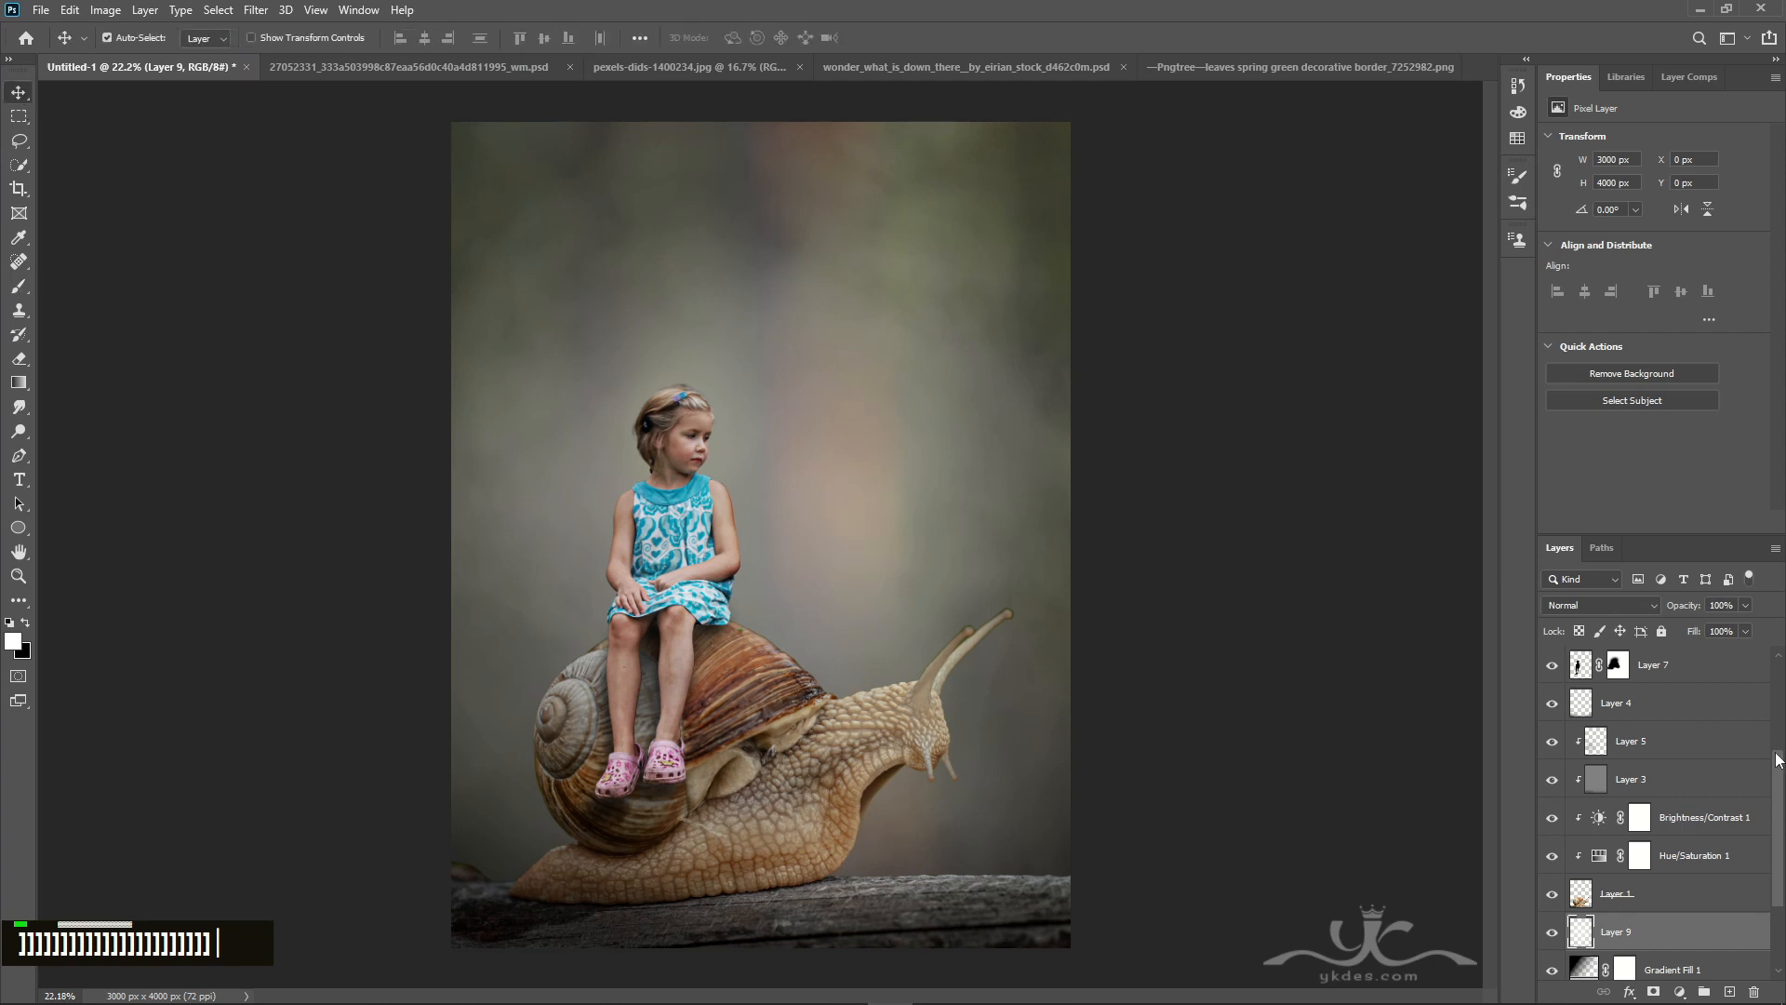
left_click(1745, 605)
left_click_drag(1725, 627, 1682, 631)
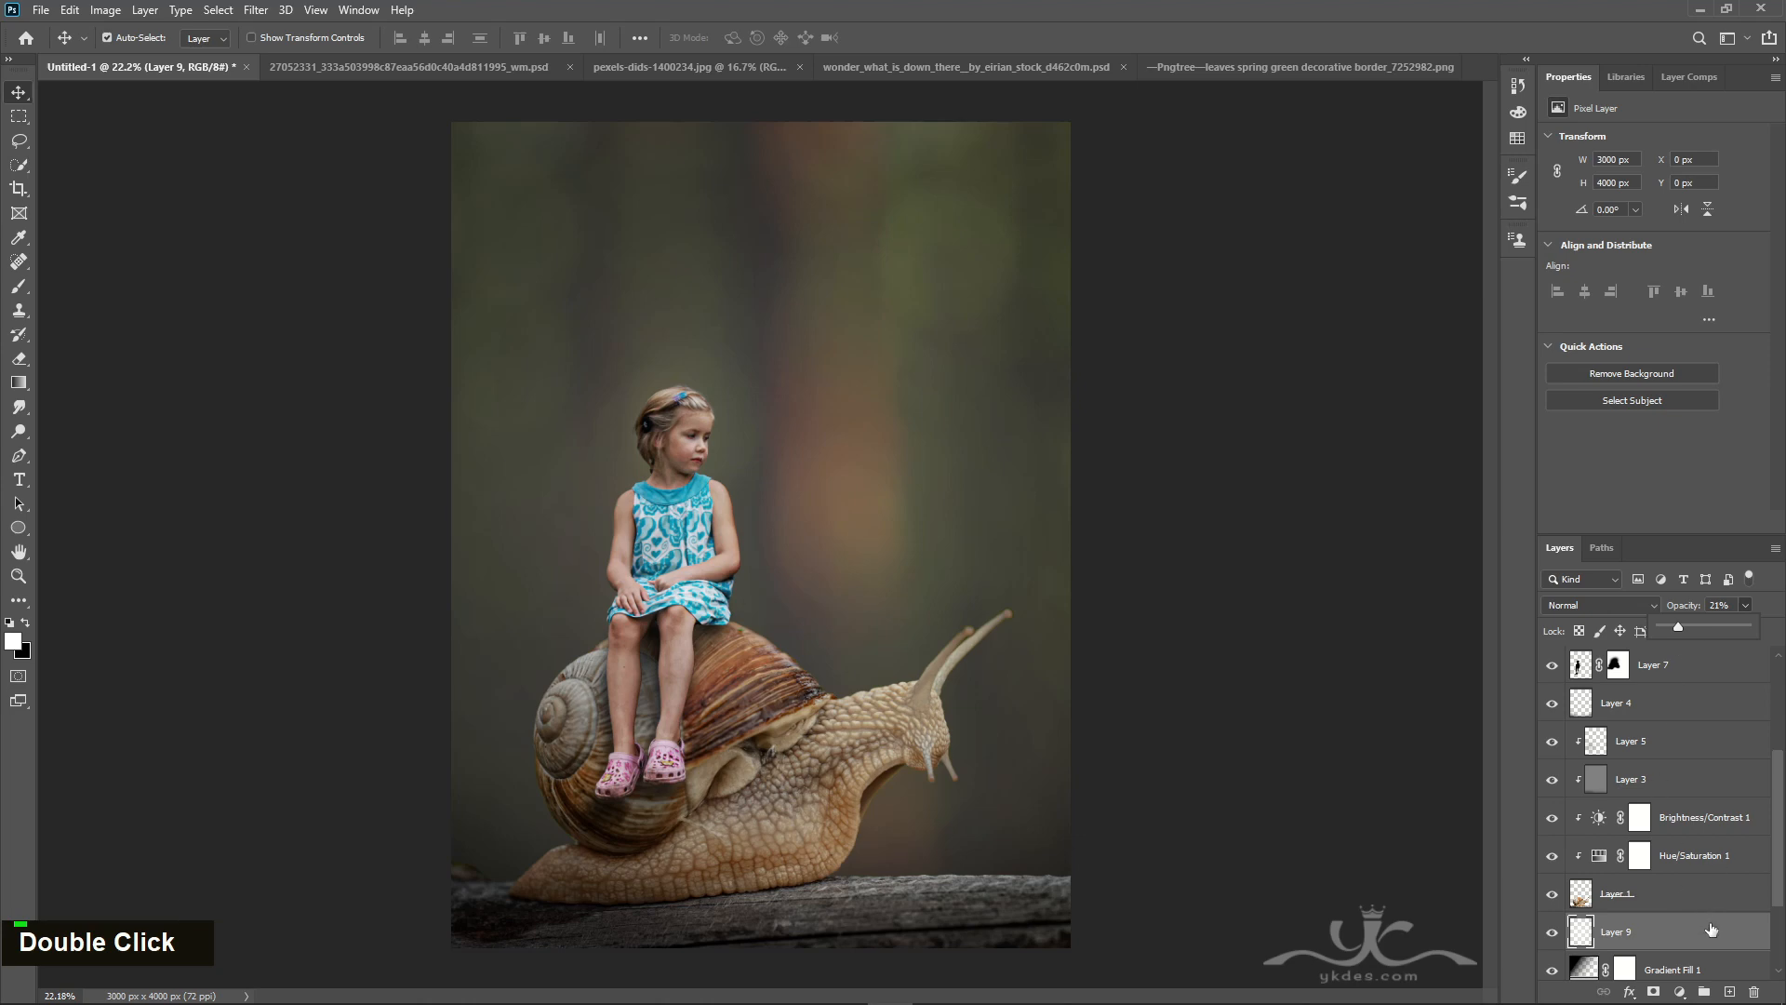
- On another new layer, paint a white glow in the canvas's upper-right corner with a soft round brush of about 3800 px
left_click(1729, 991)
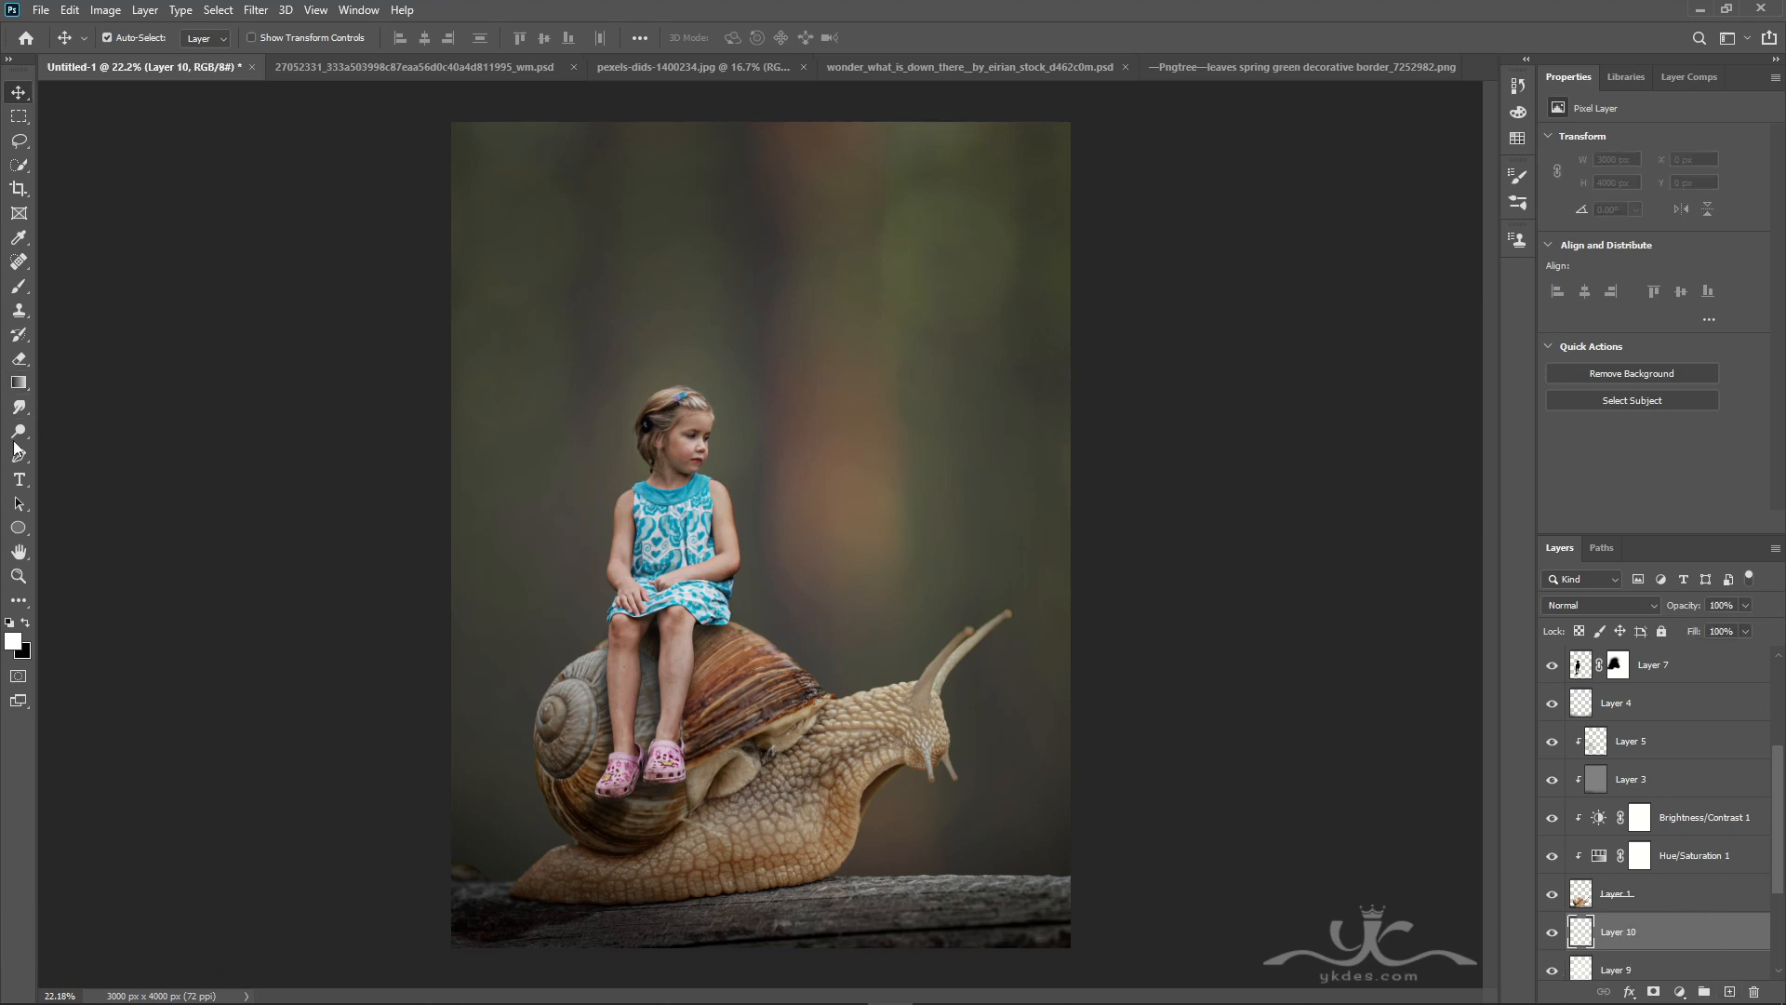
left_click(19, 285)
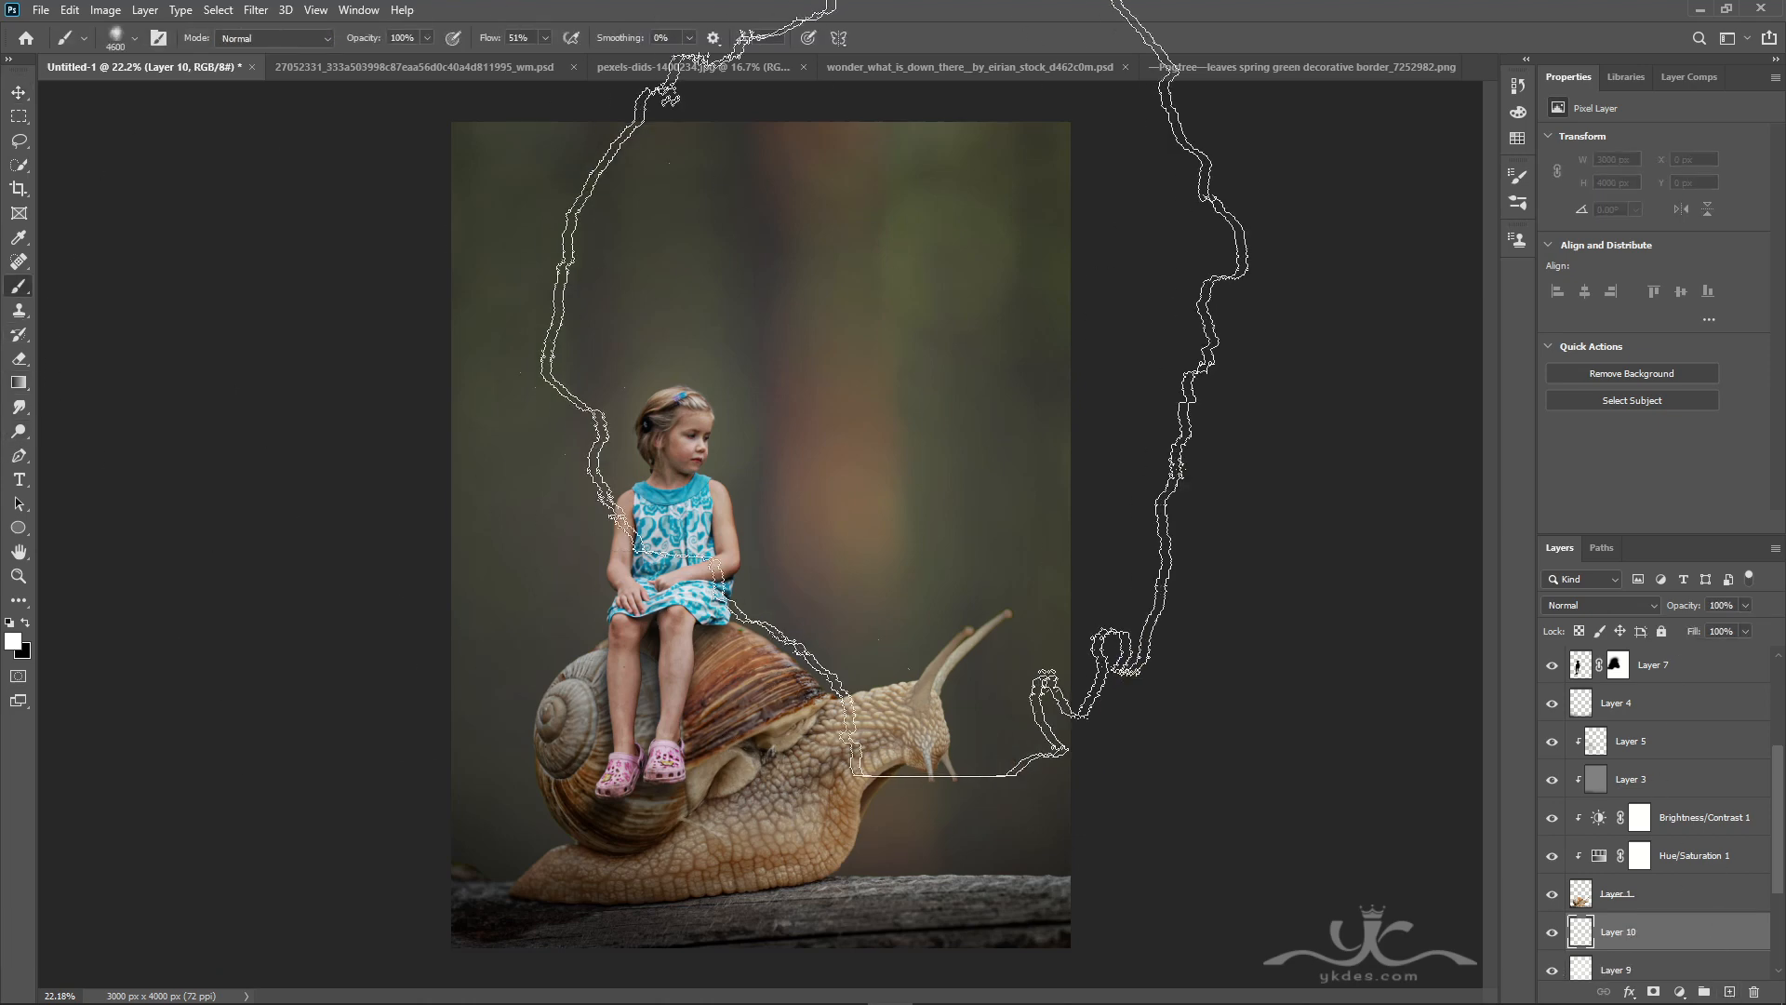
left_click(127, 44)
double_click(65, 253)
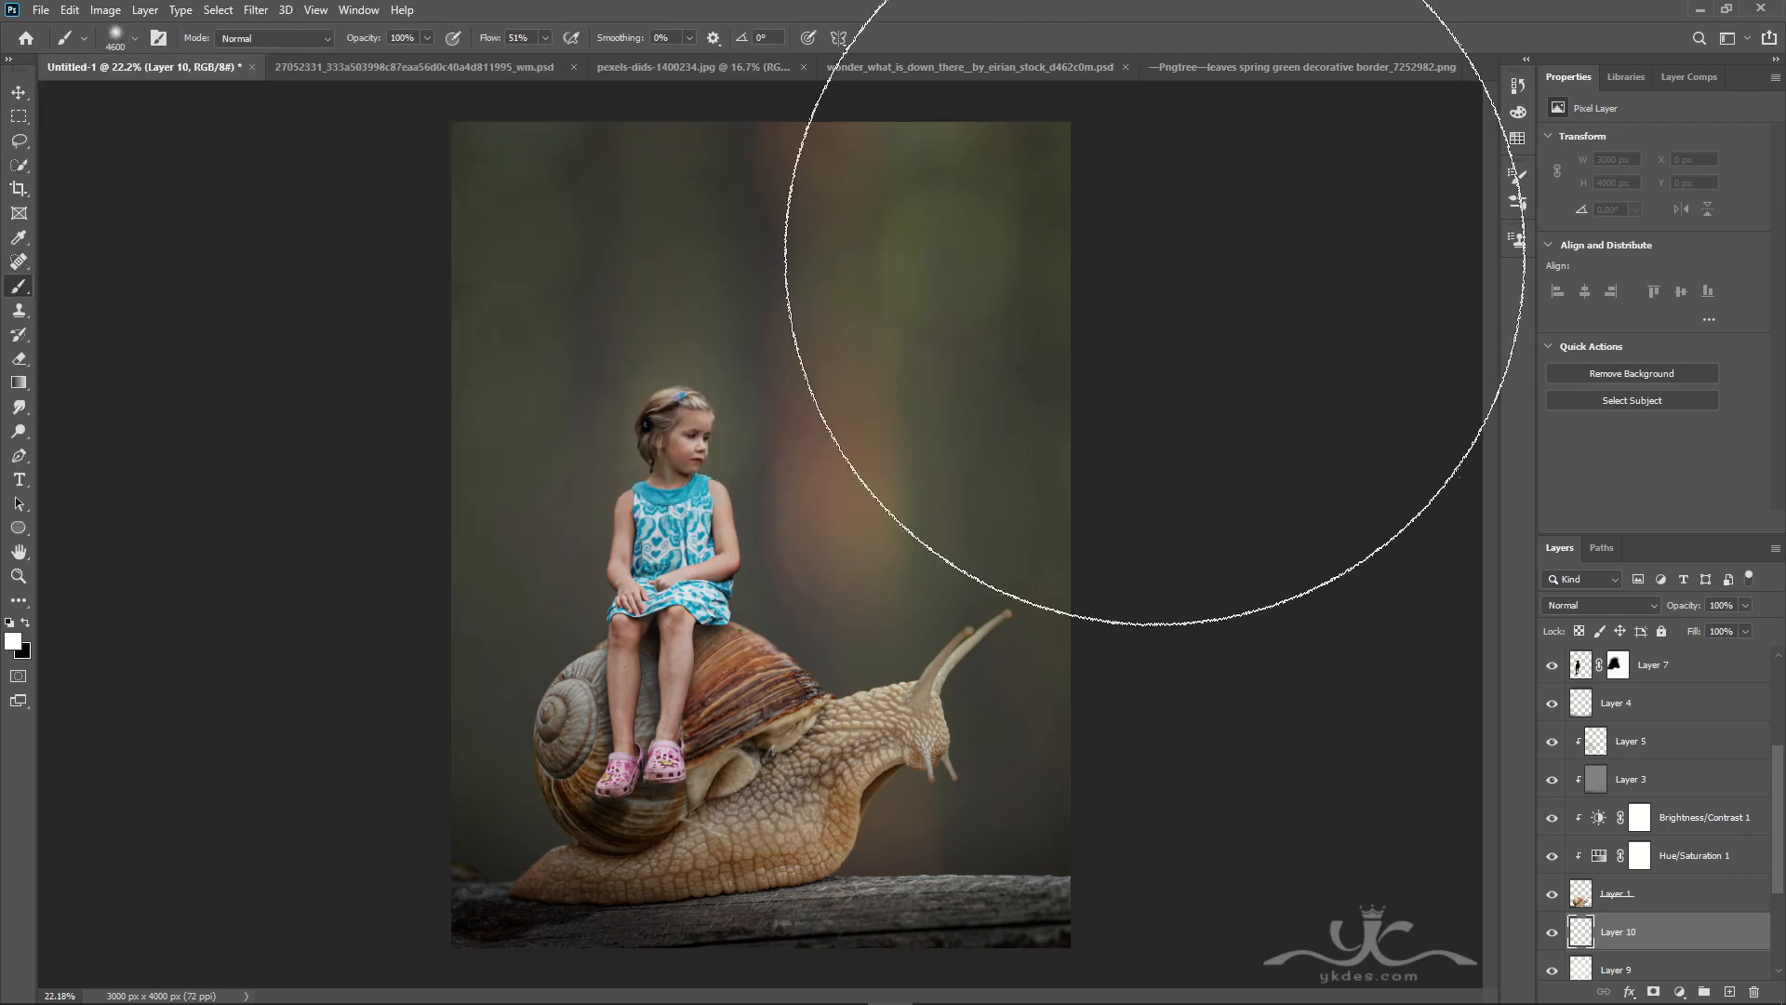
key("bracketleft")
key("bracketleft")
key("bracketleft")
key("bracketleft")
key("bracketleft")
key("bracketleft")
key("bracketleft")
key("bracketleft")
key("bracketleft")
key("bracketleft")
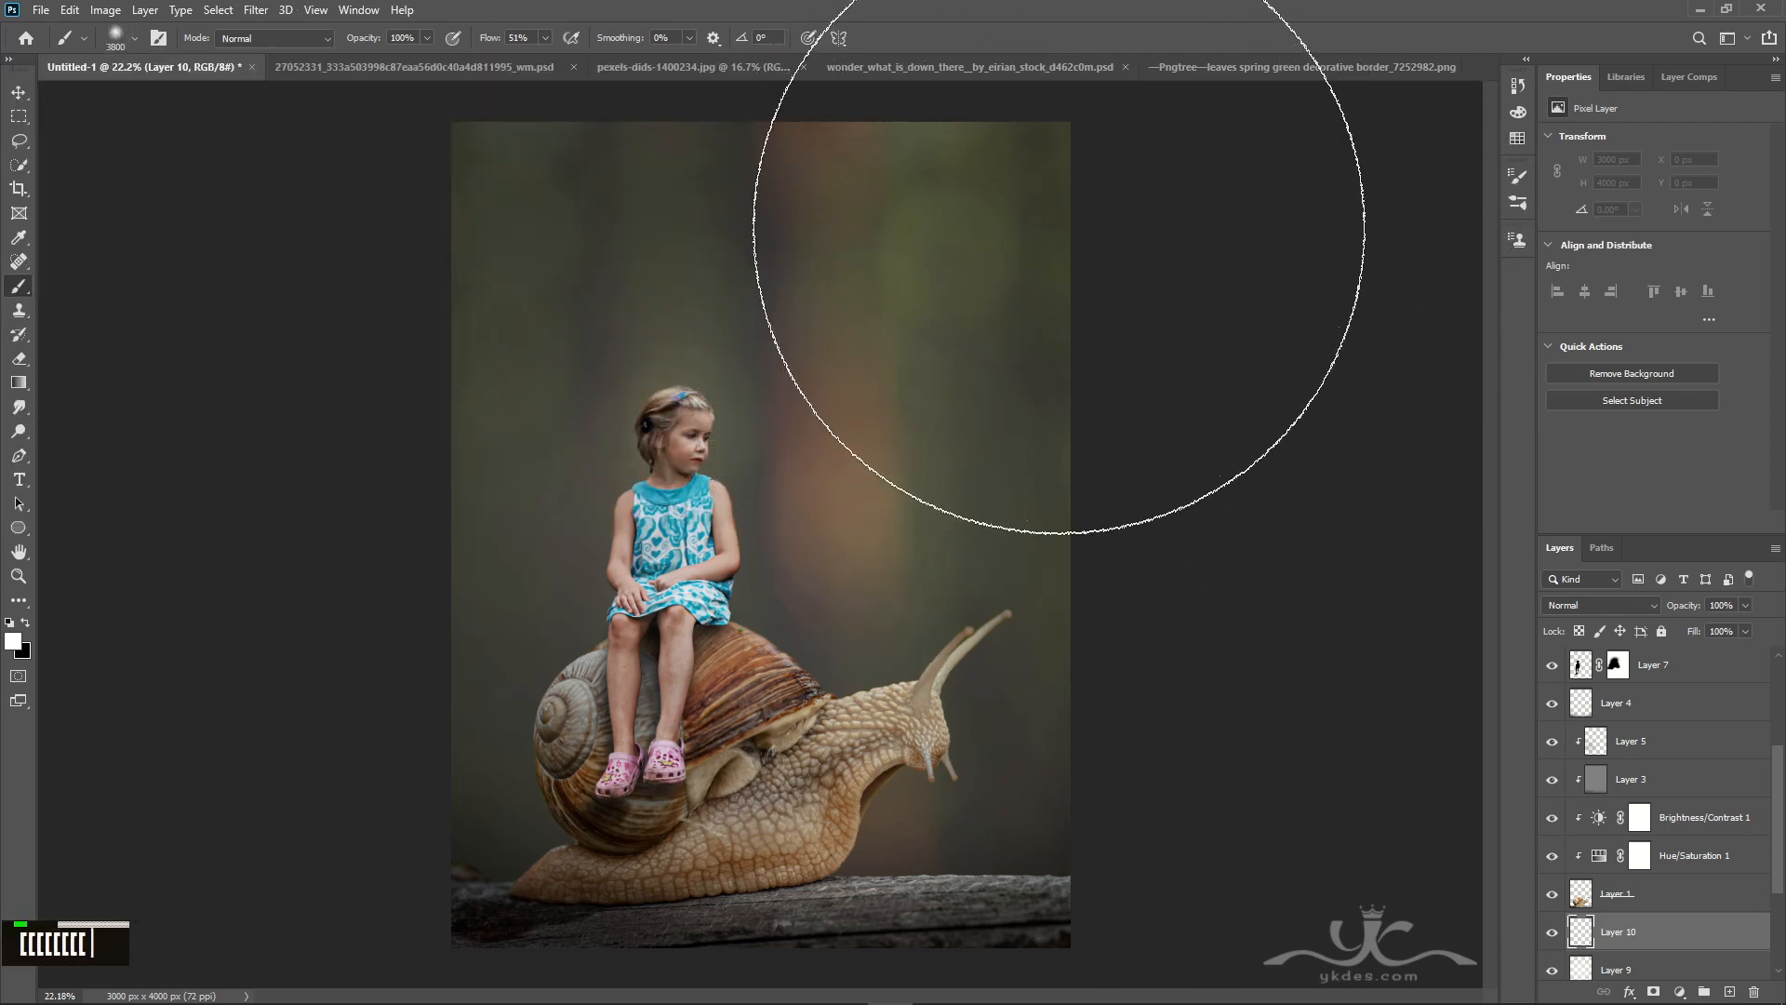
left_click(1060, 224)
key("bracketleft")
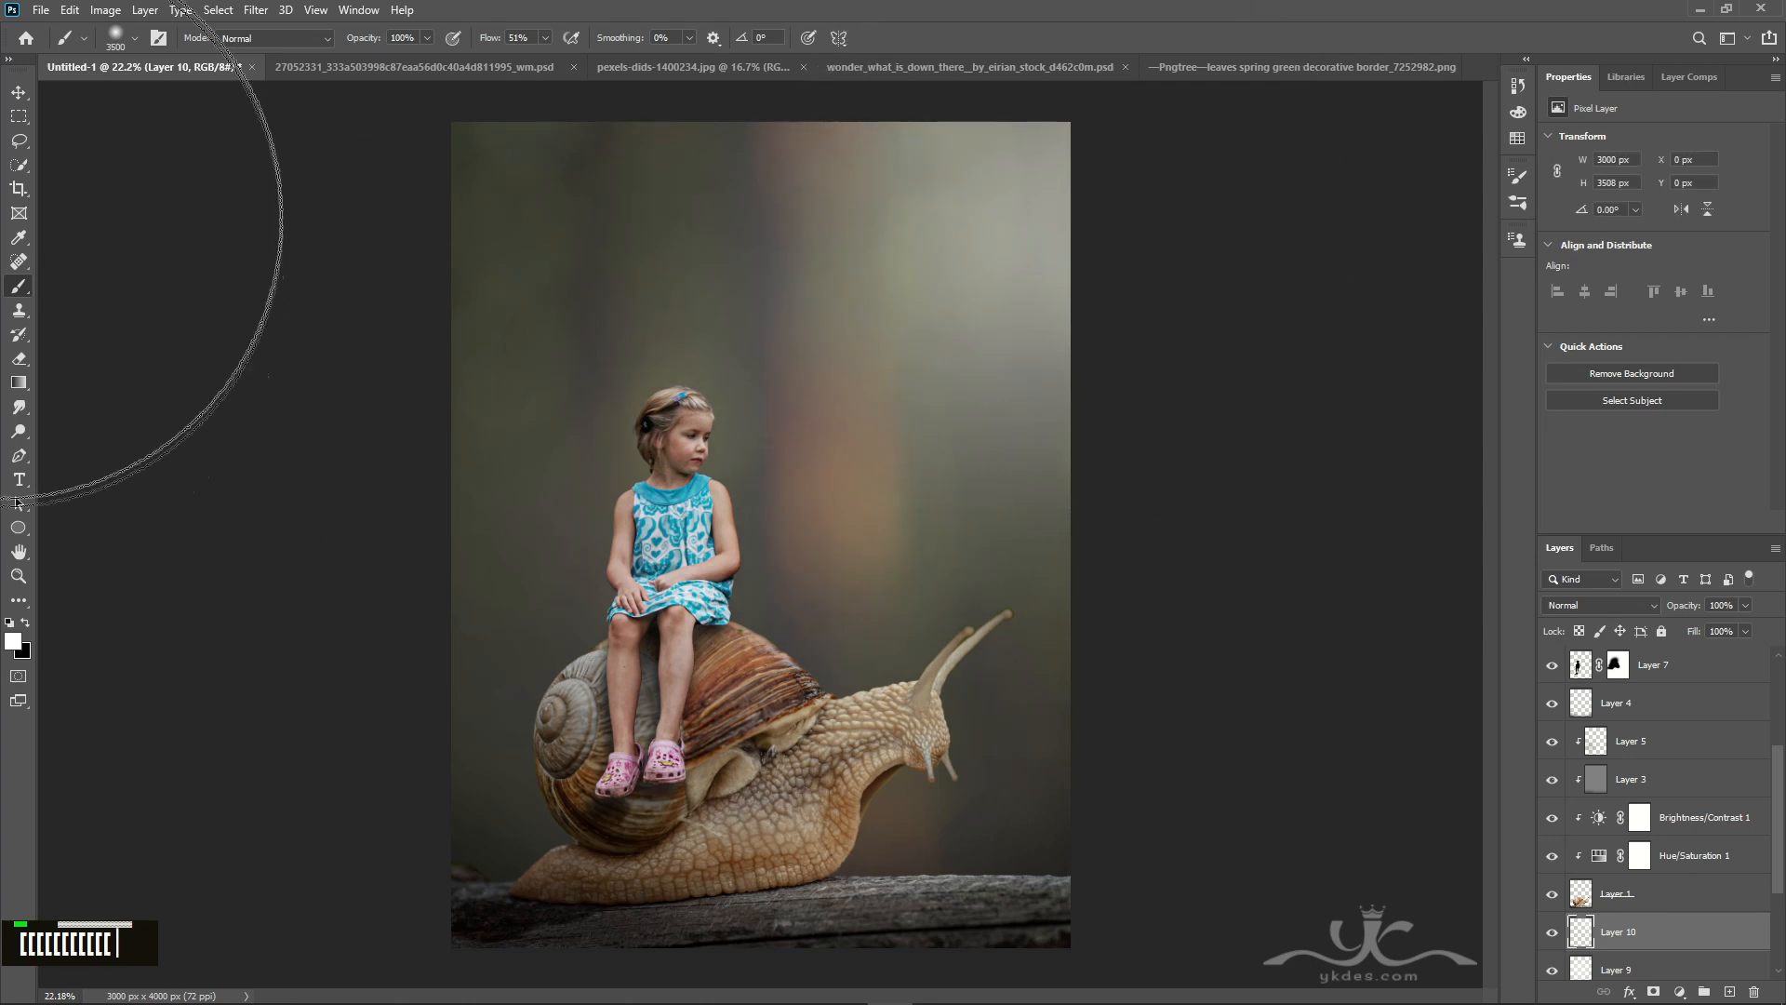
- Lower the glow layer's opacity to 42%
left_click(19, 93)
left_click(1745, 605)
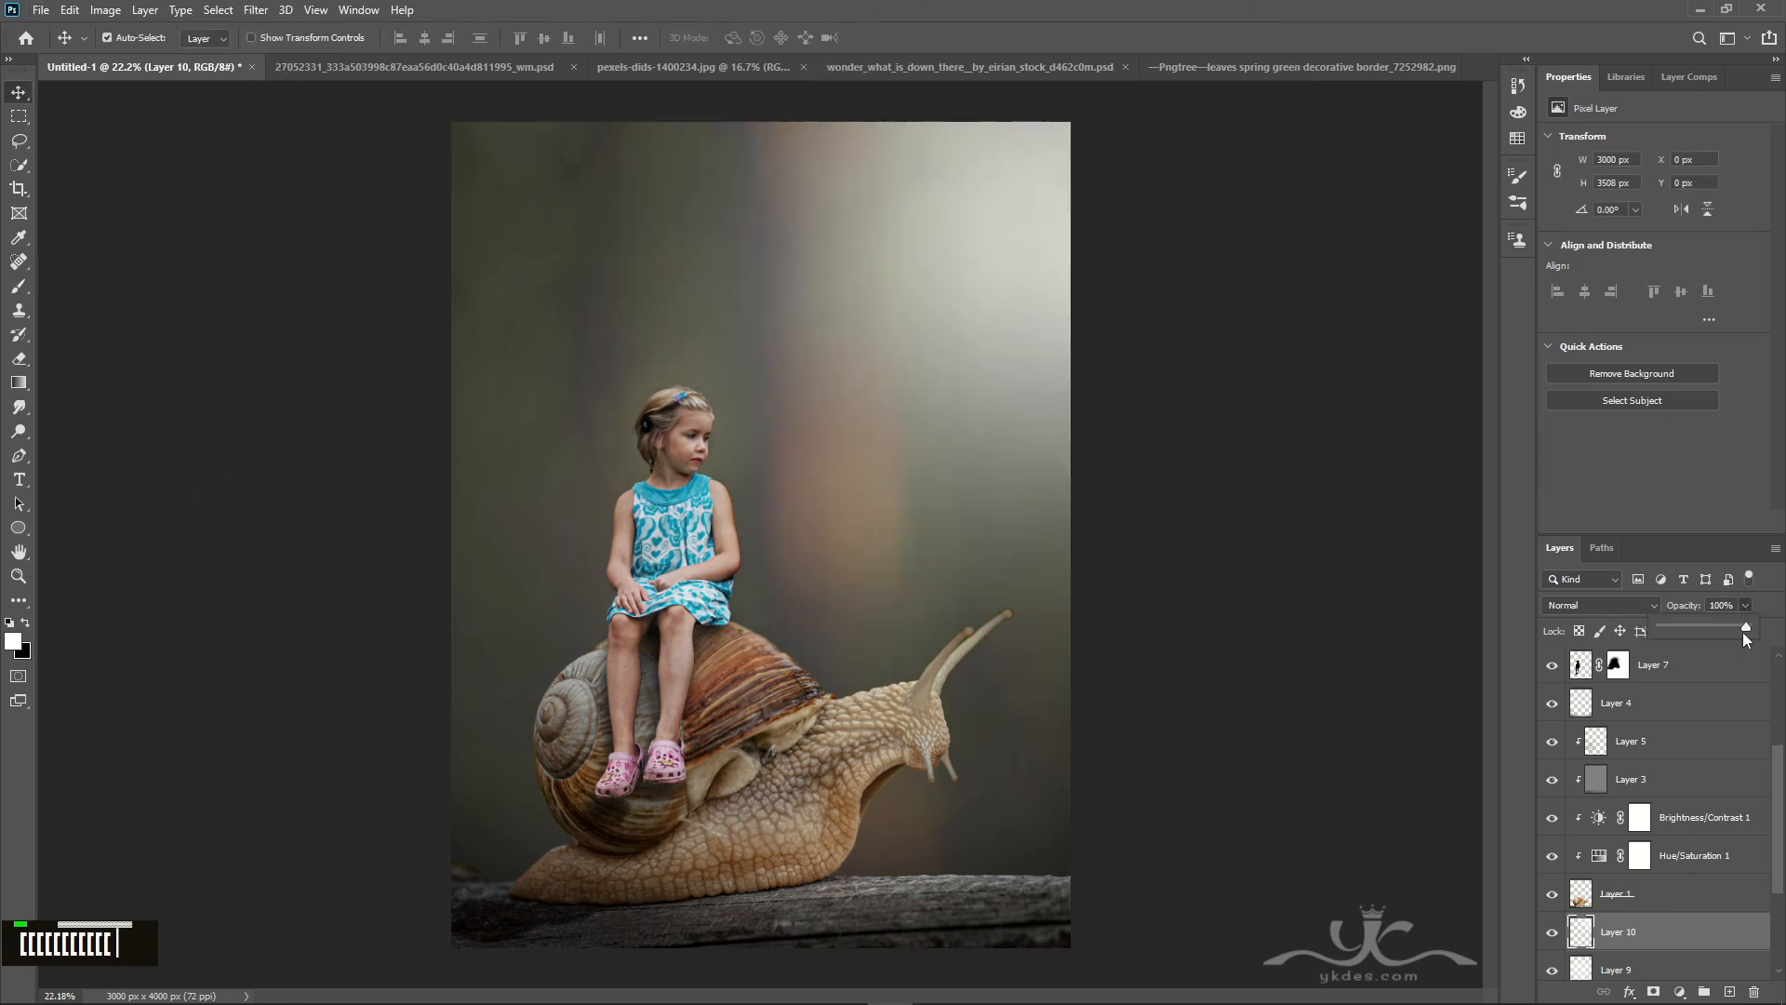
left_click_drag(1749, 626, 1698, 631)
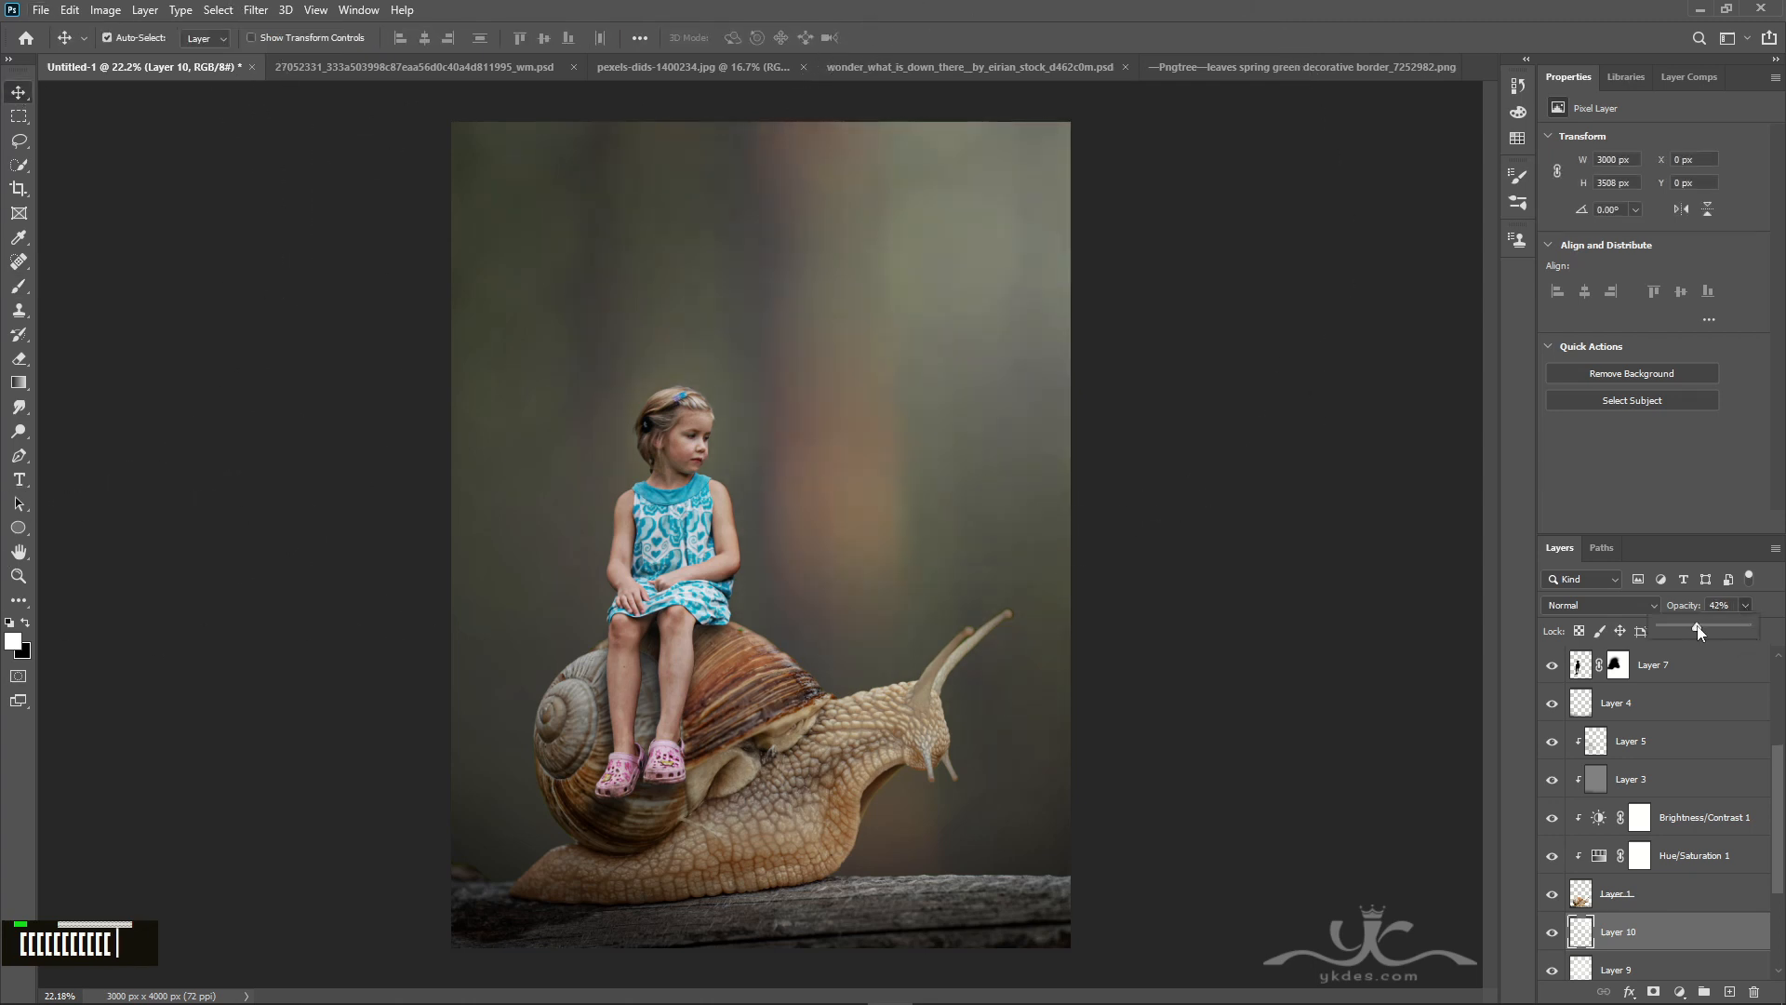
- Bring the green leaves image into the composite and scale it to about 8677 × 4483 px so the foliage spans the canvas's upper edge
left_click(1291, 67)
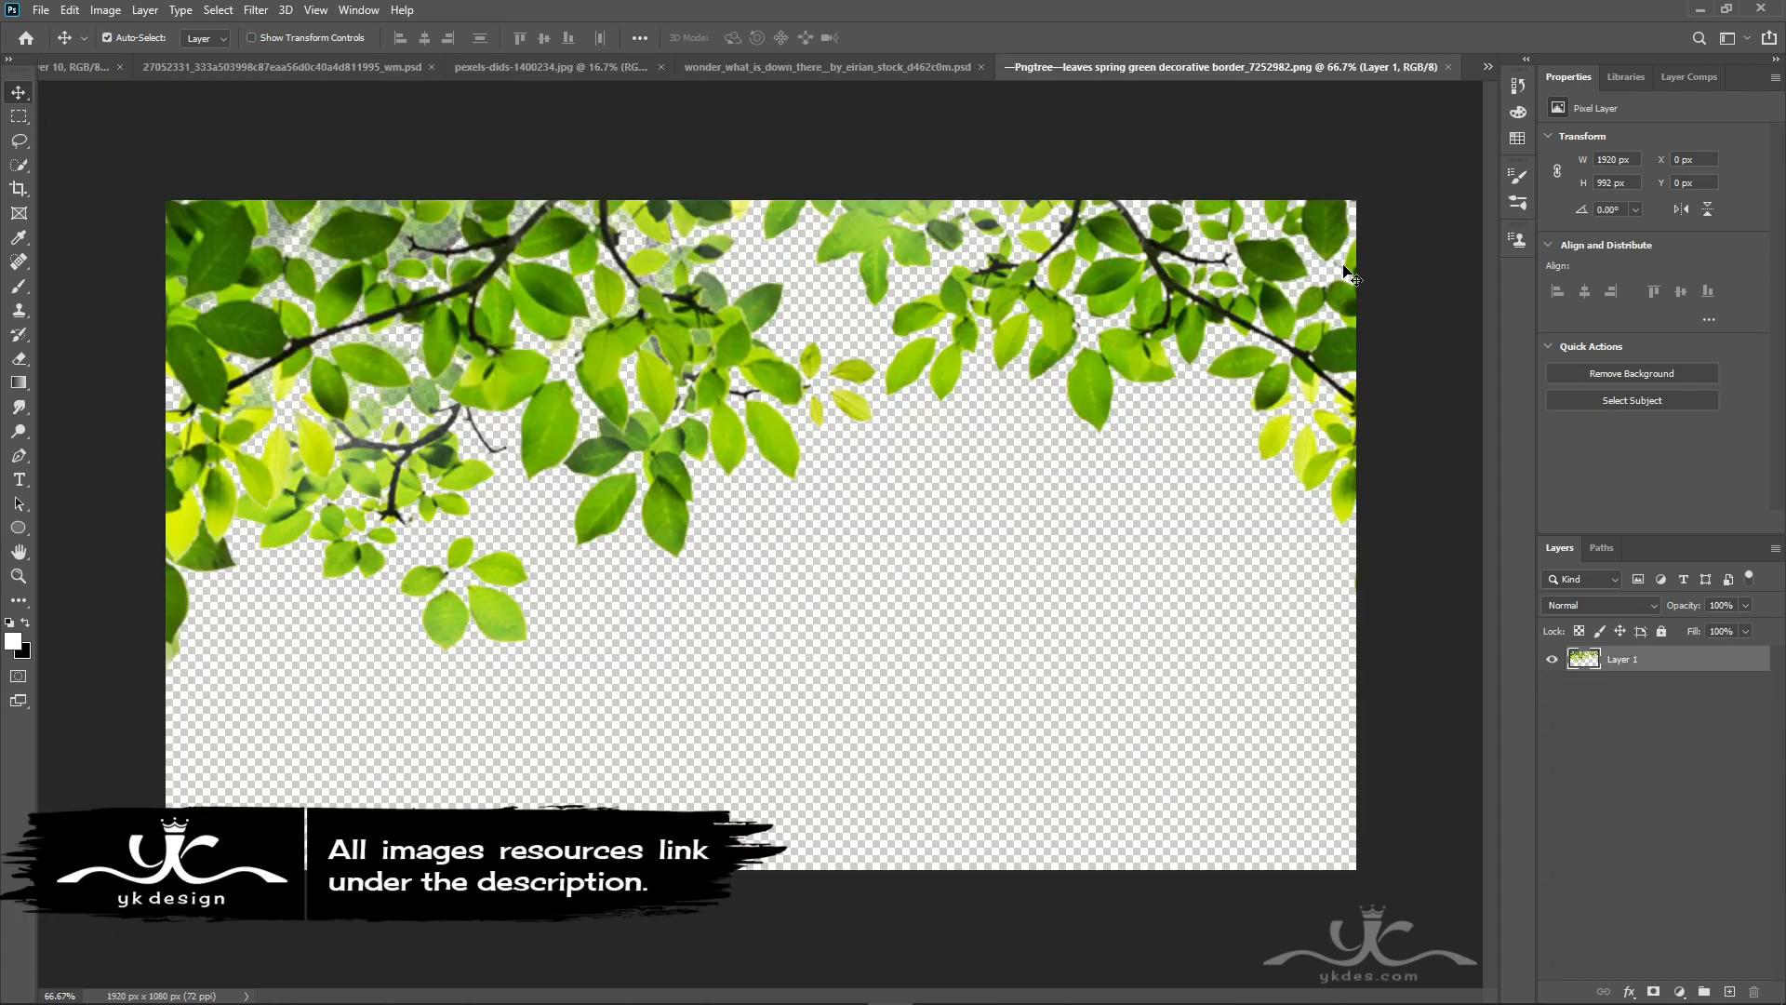
left_click_drag(1187, 275, 953, 411)
key("ctrl+t")
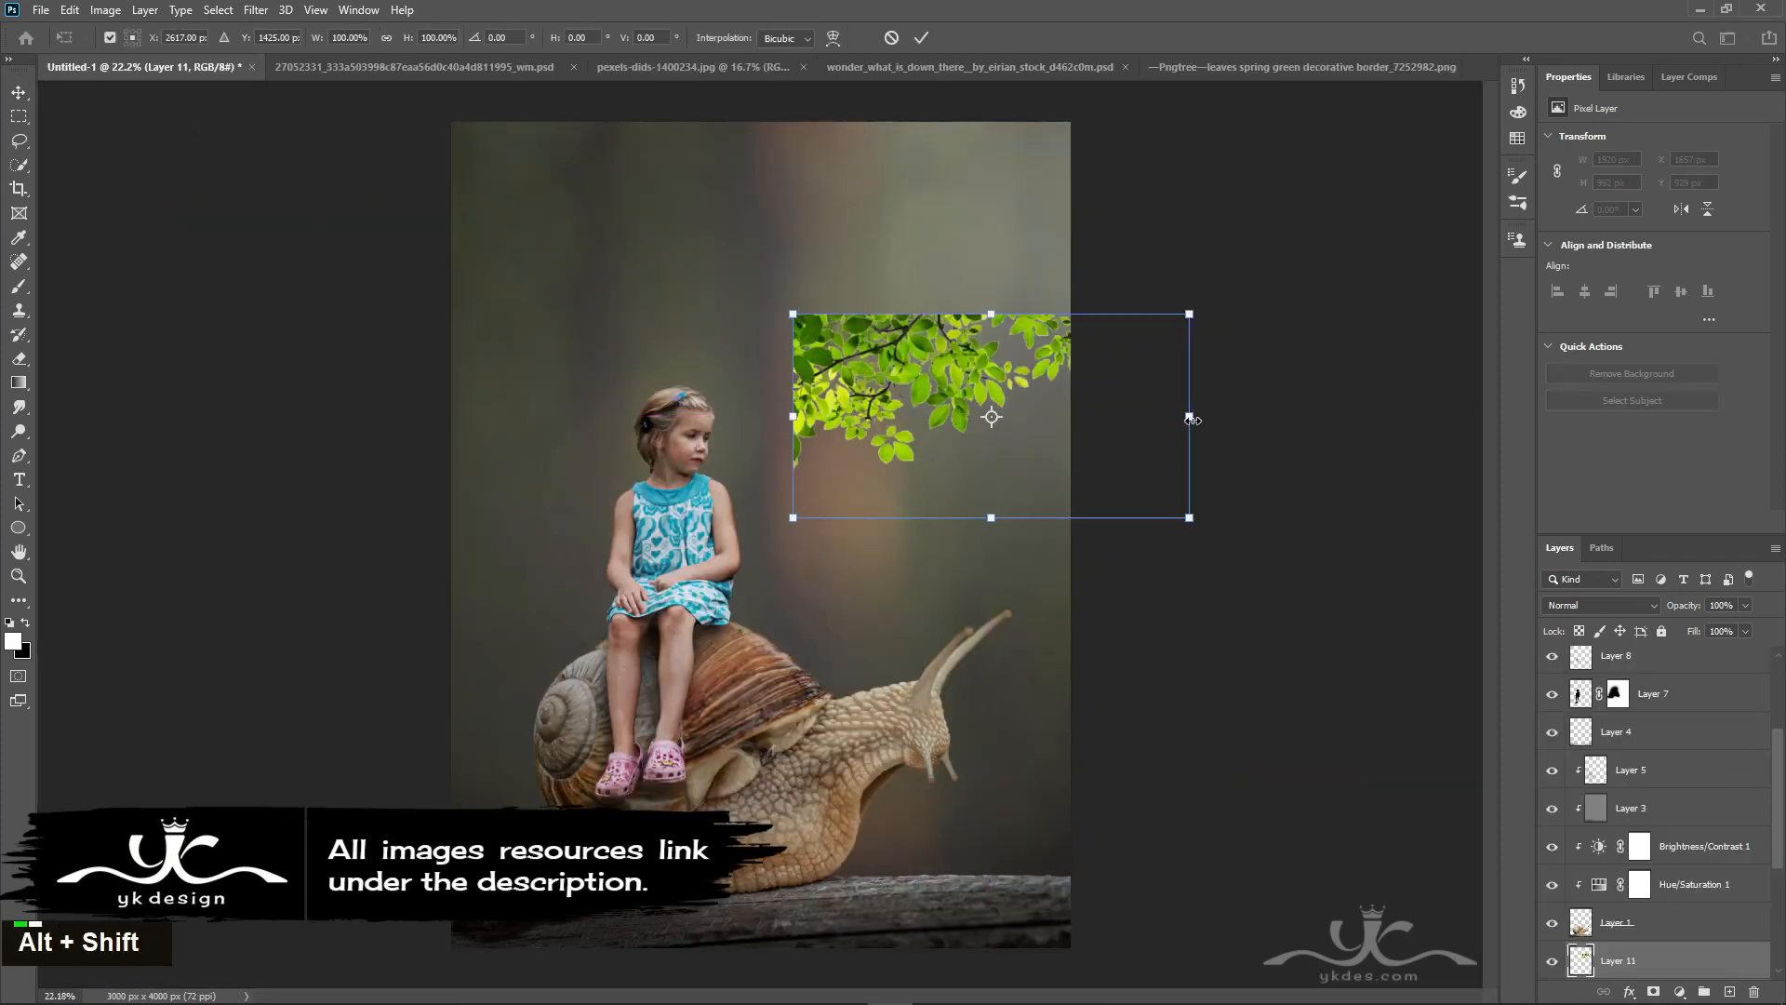
left_click_drag(1189, 416, 1002, 426)
key("Return")
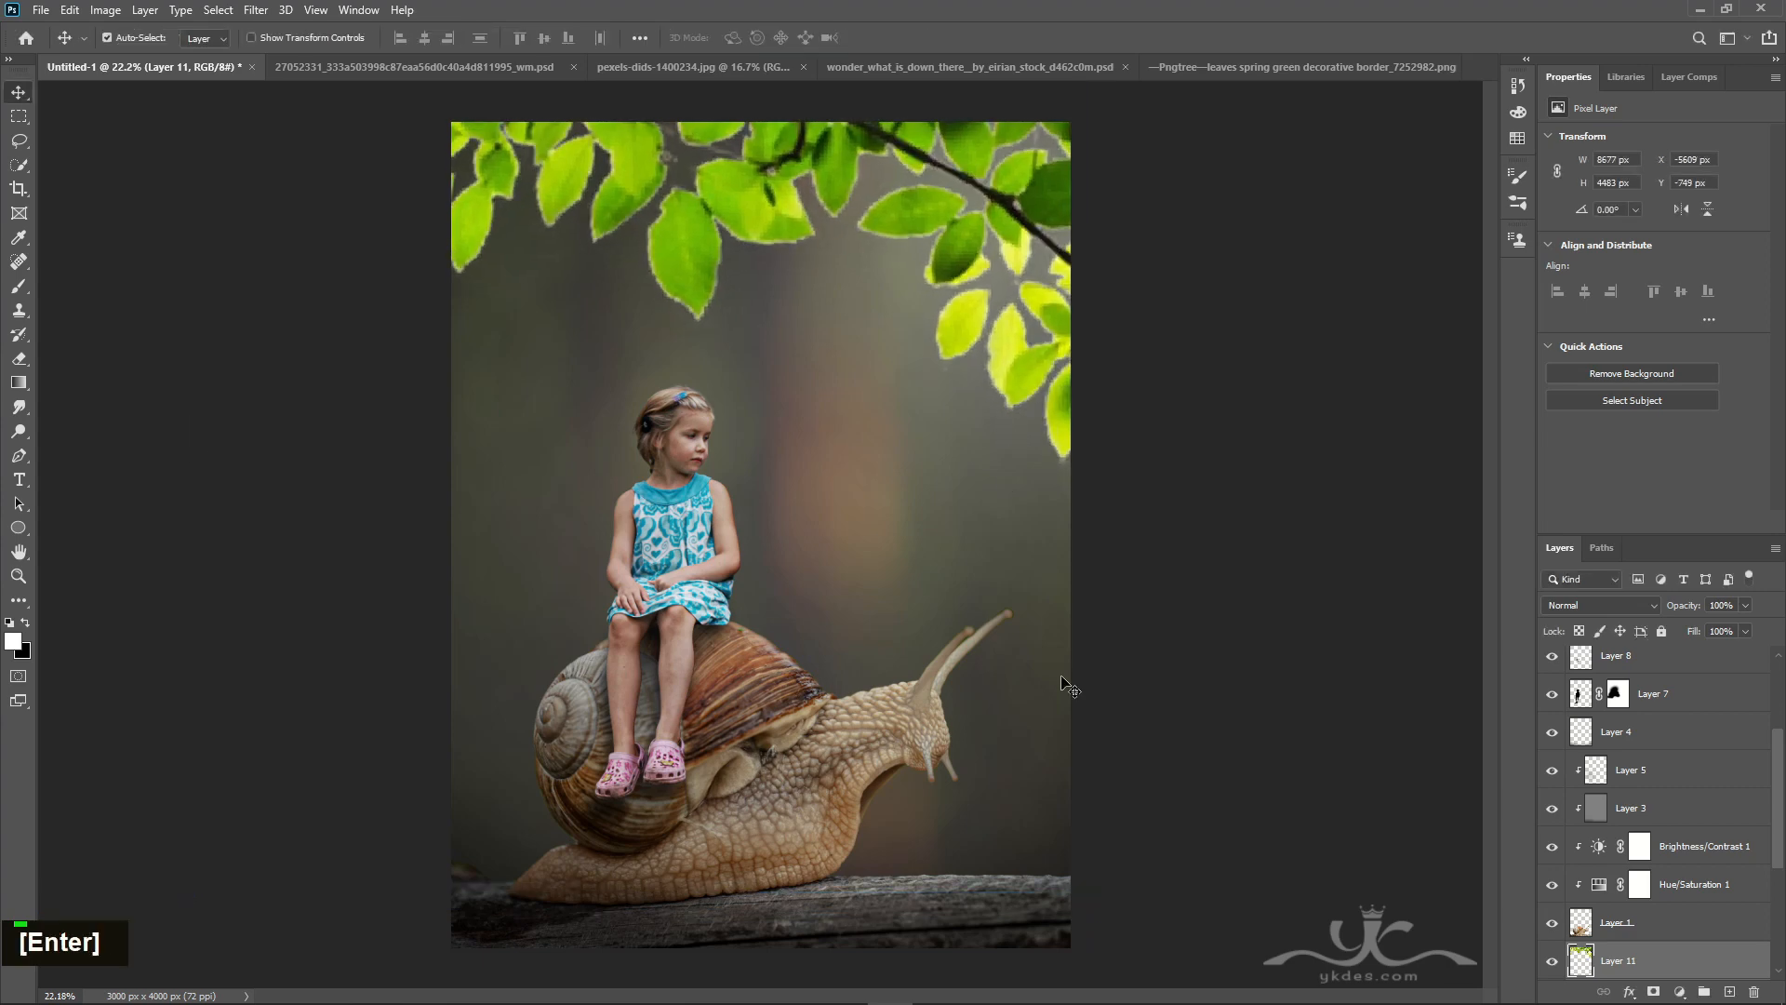
- Blur the leaves layer with a Gaussian Blur of 64 px radius
left_click(256, 10)
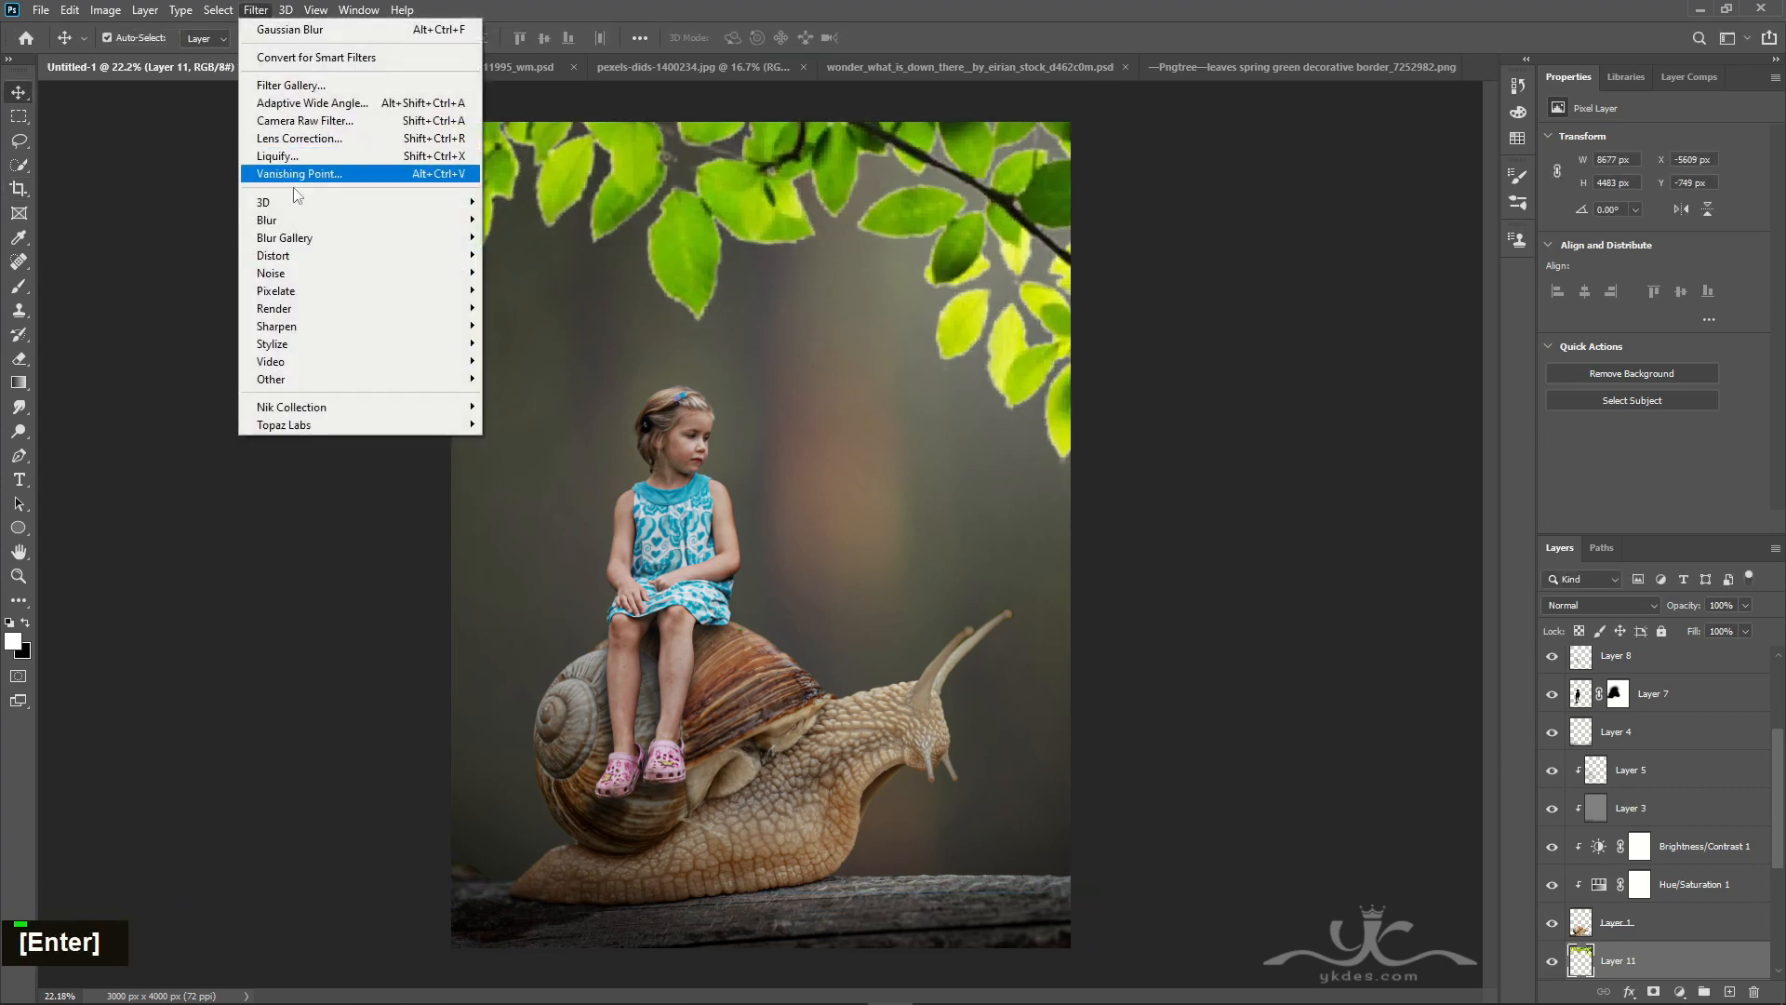
mouse_move(293, 221)
left_click(565, 290)
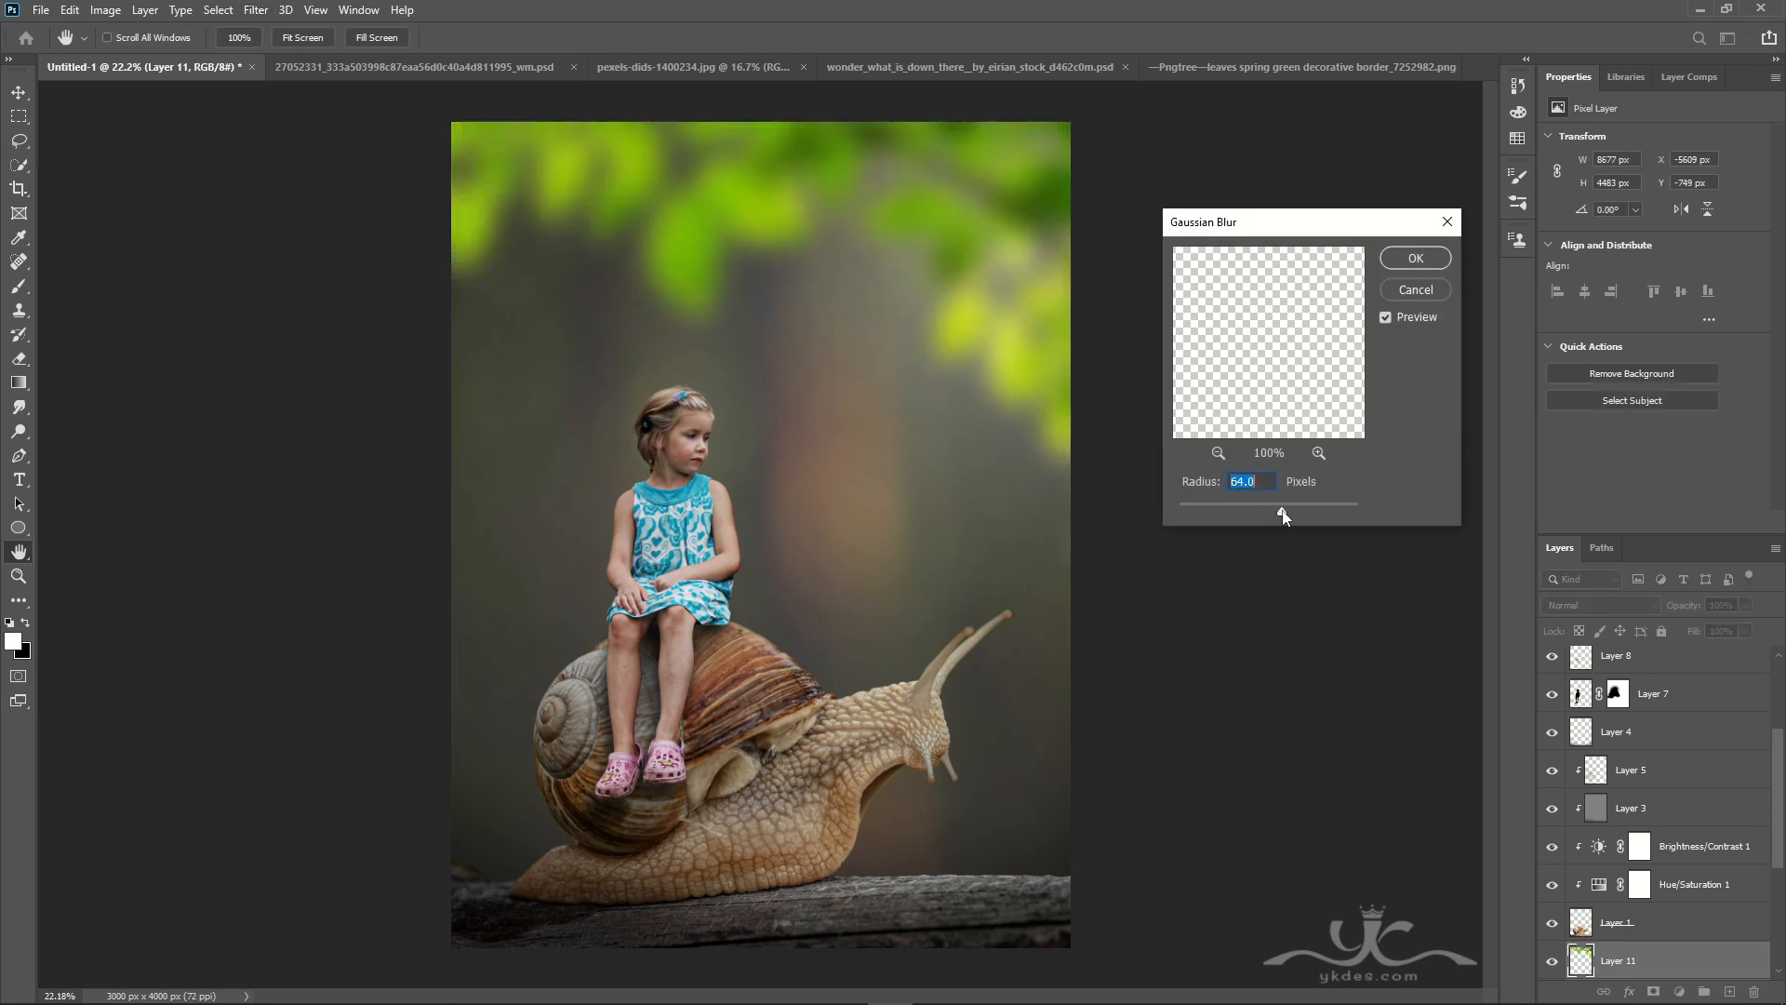
left_click_drag(1281, 510, 1281, 510)
left_click(1415, 259)
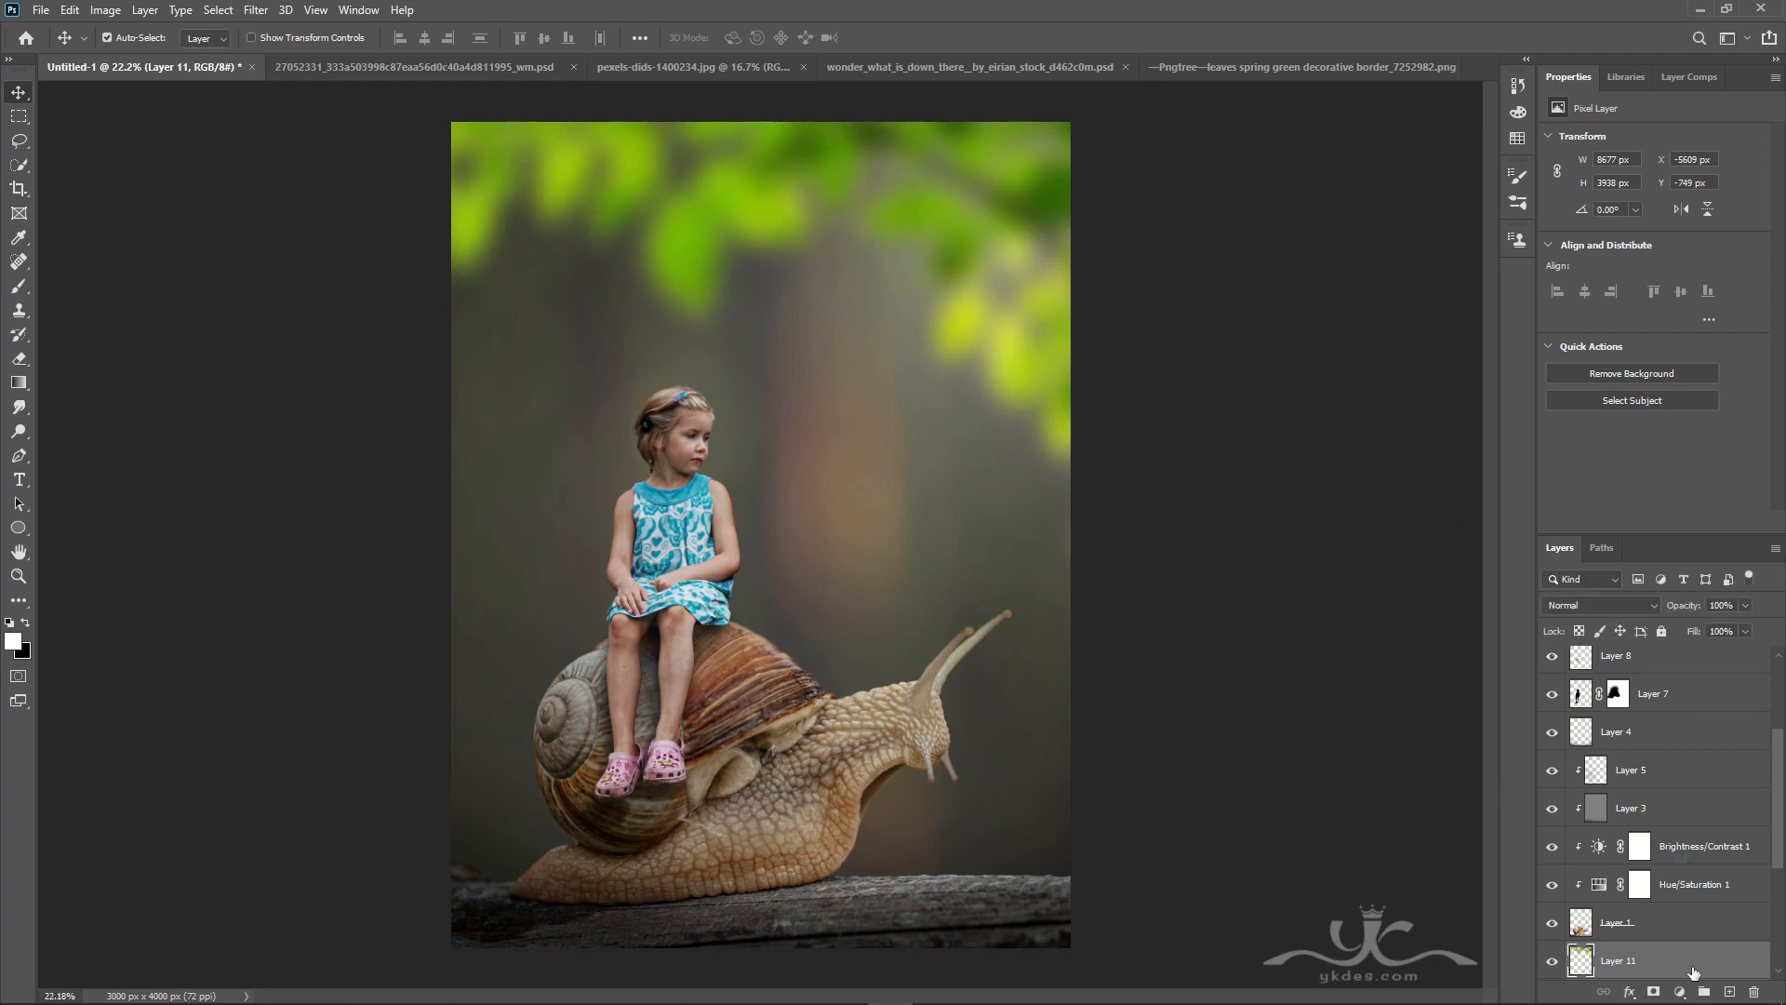
- Clip an Exposure adjustment to the leaves layer with gamma correction 0.64 and exposure -0.30
left_click(1680, 991)
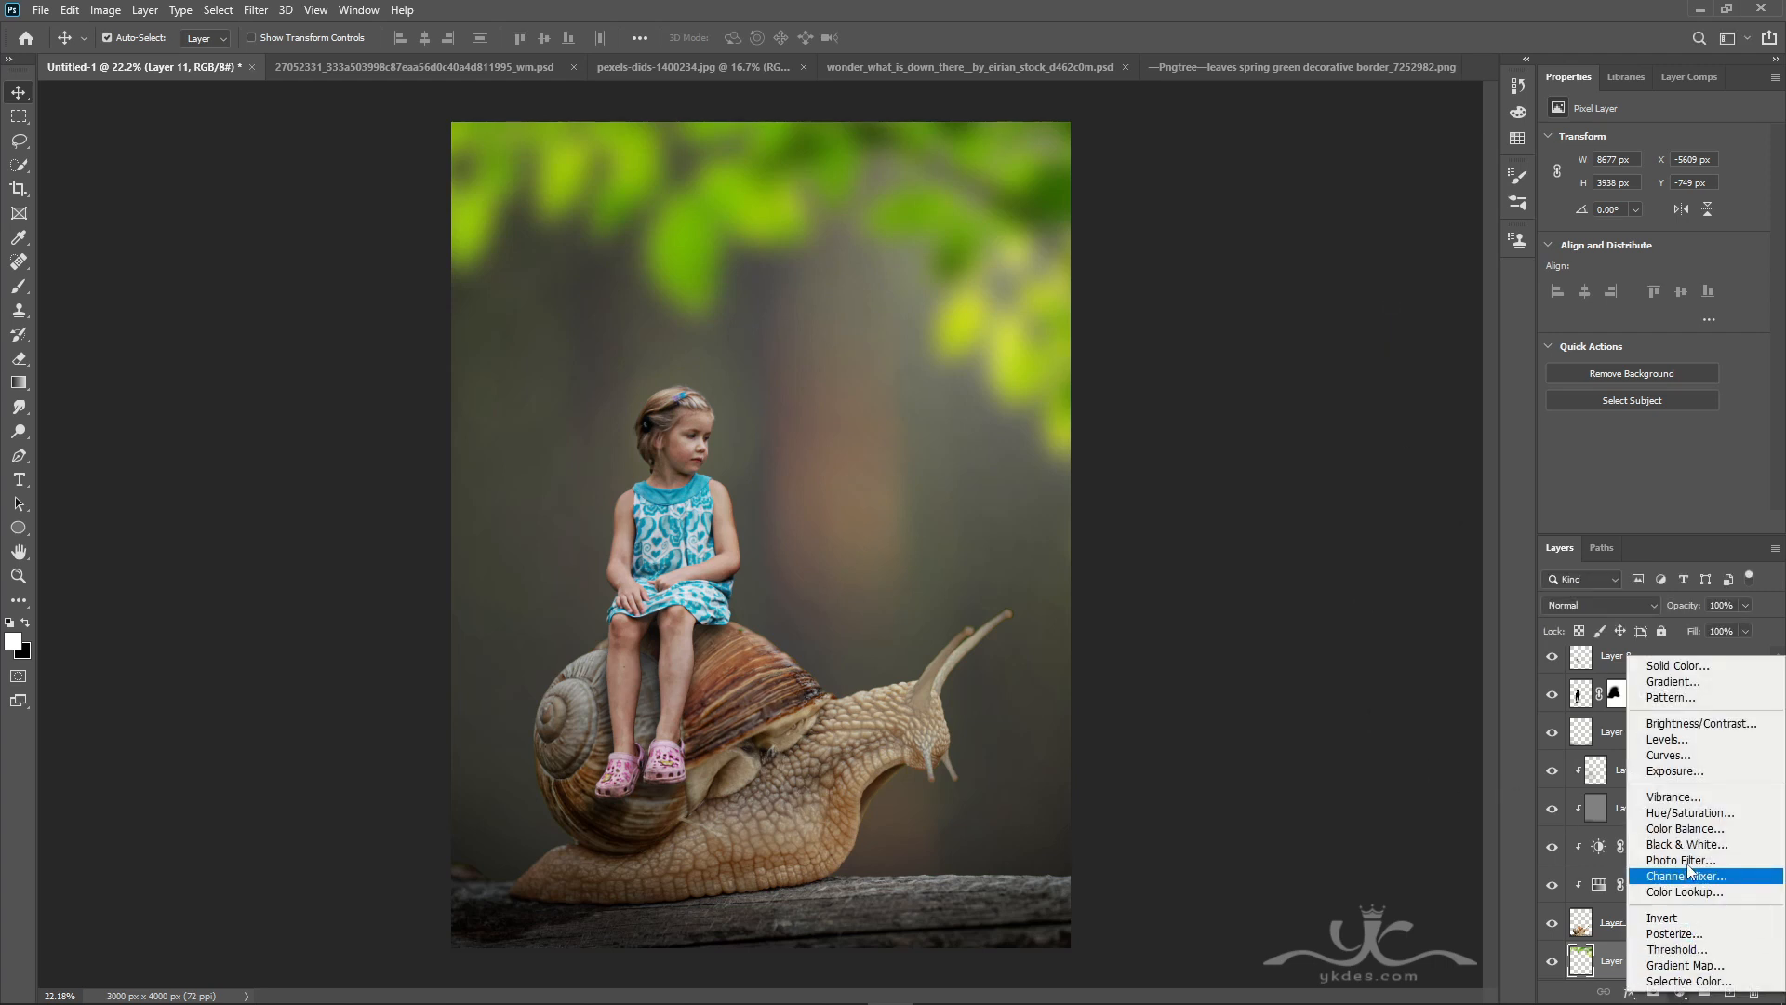
left_click(1695, 777)
scroll(1665, 810, "down", 5)
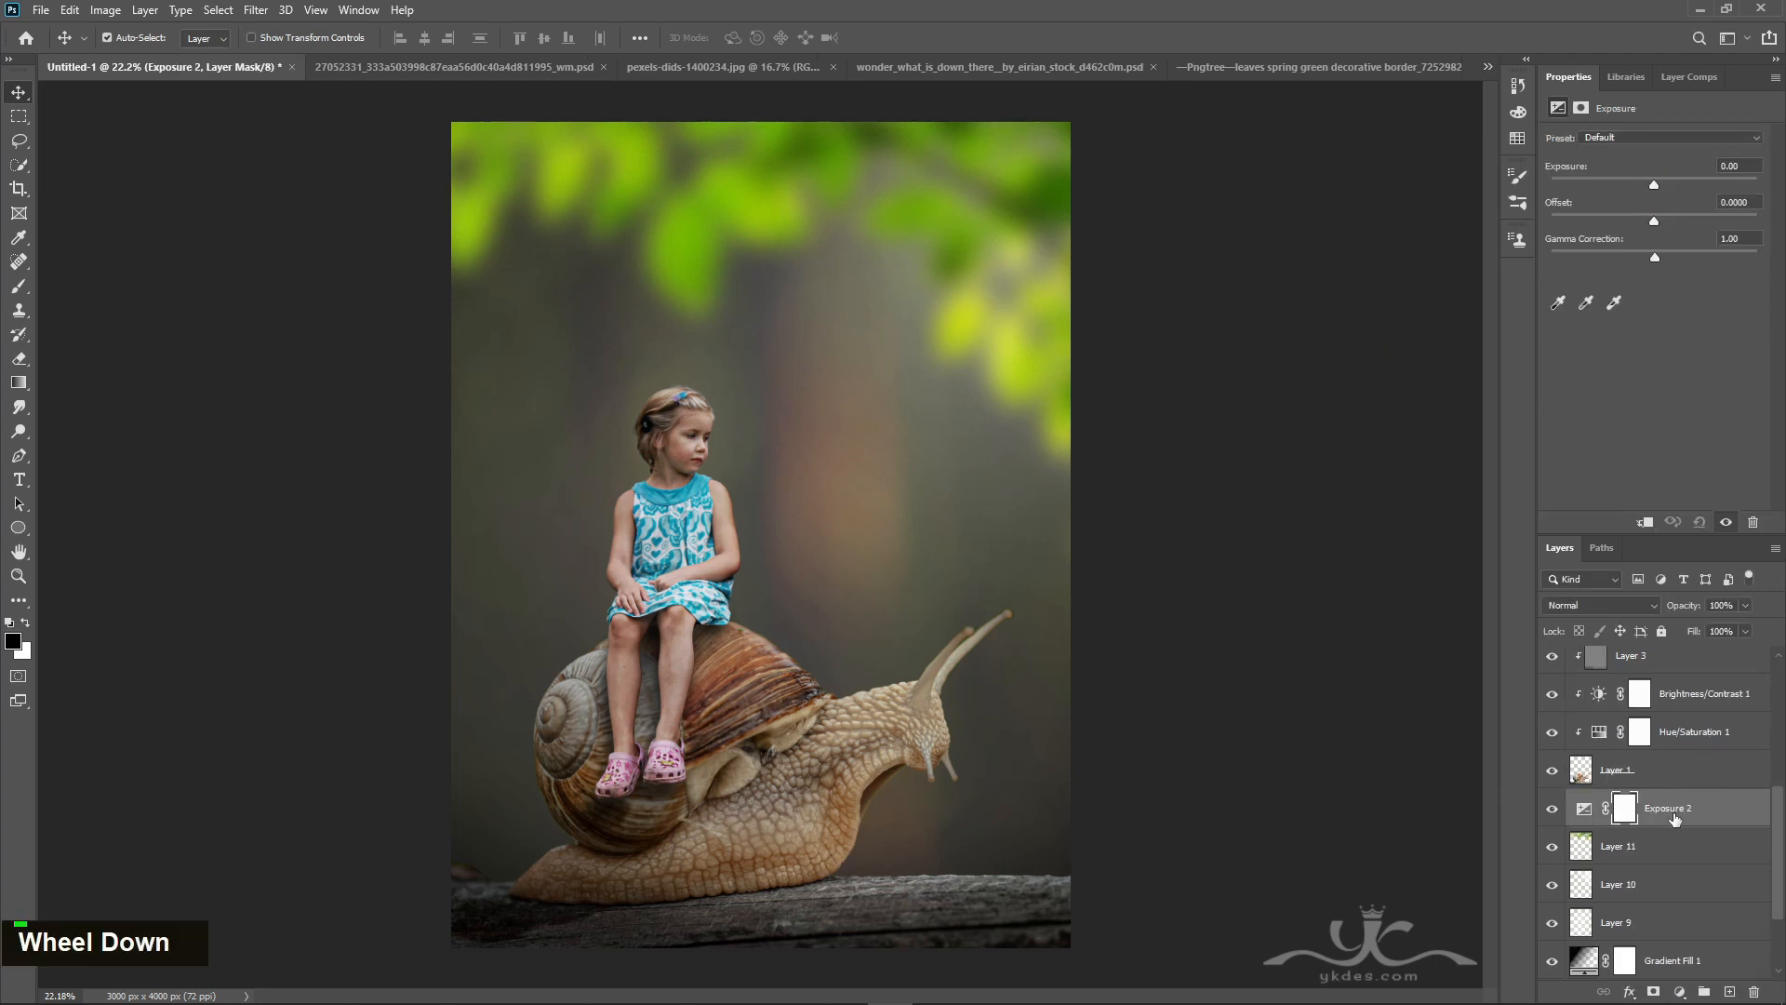
left_click(1648, 522)
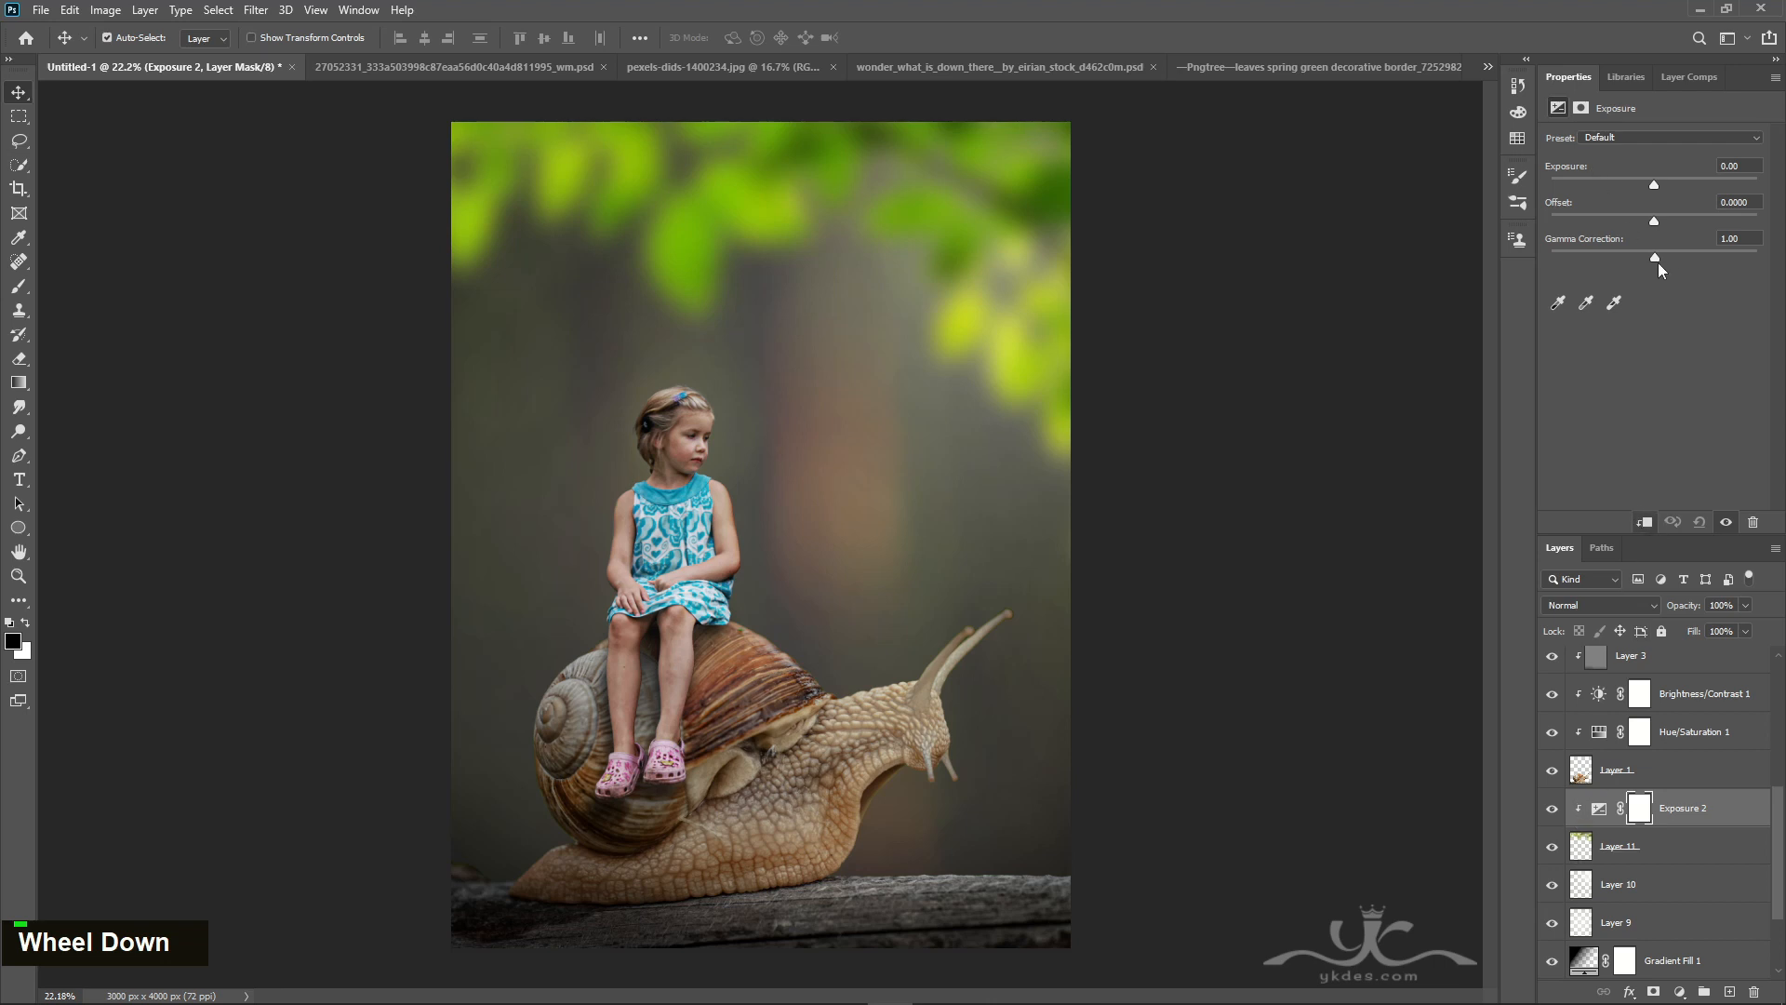
left_click_drag(1654, 258, 1684, 256)
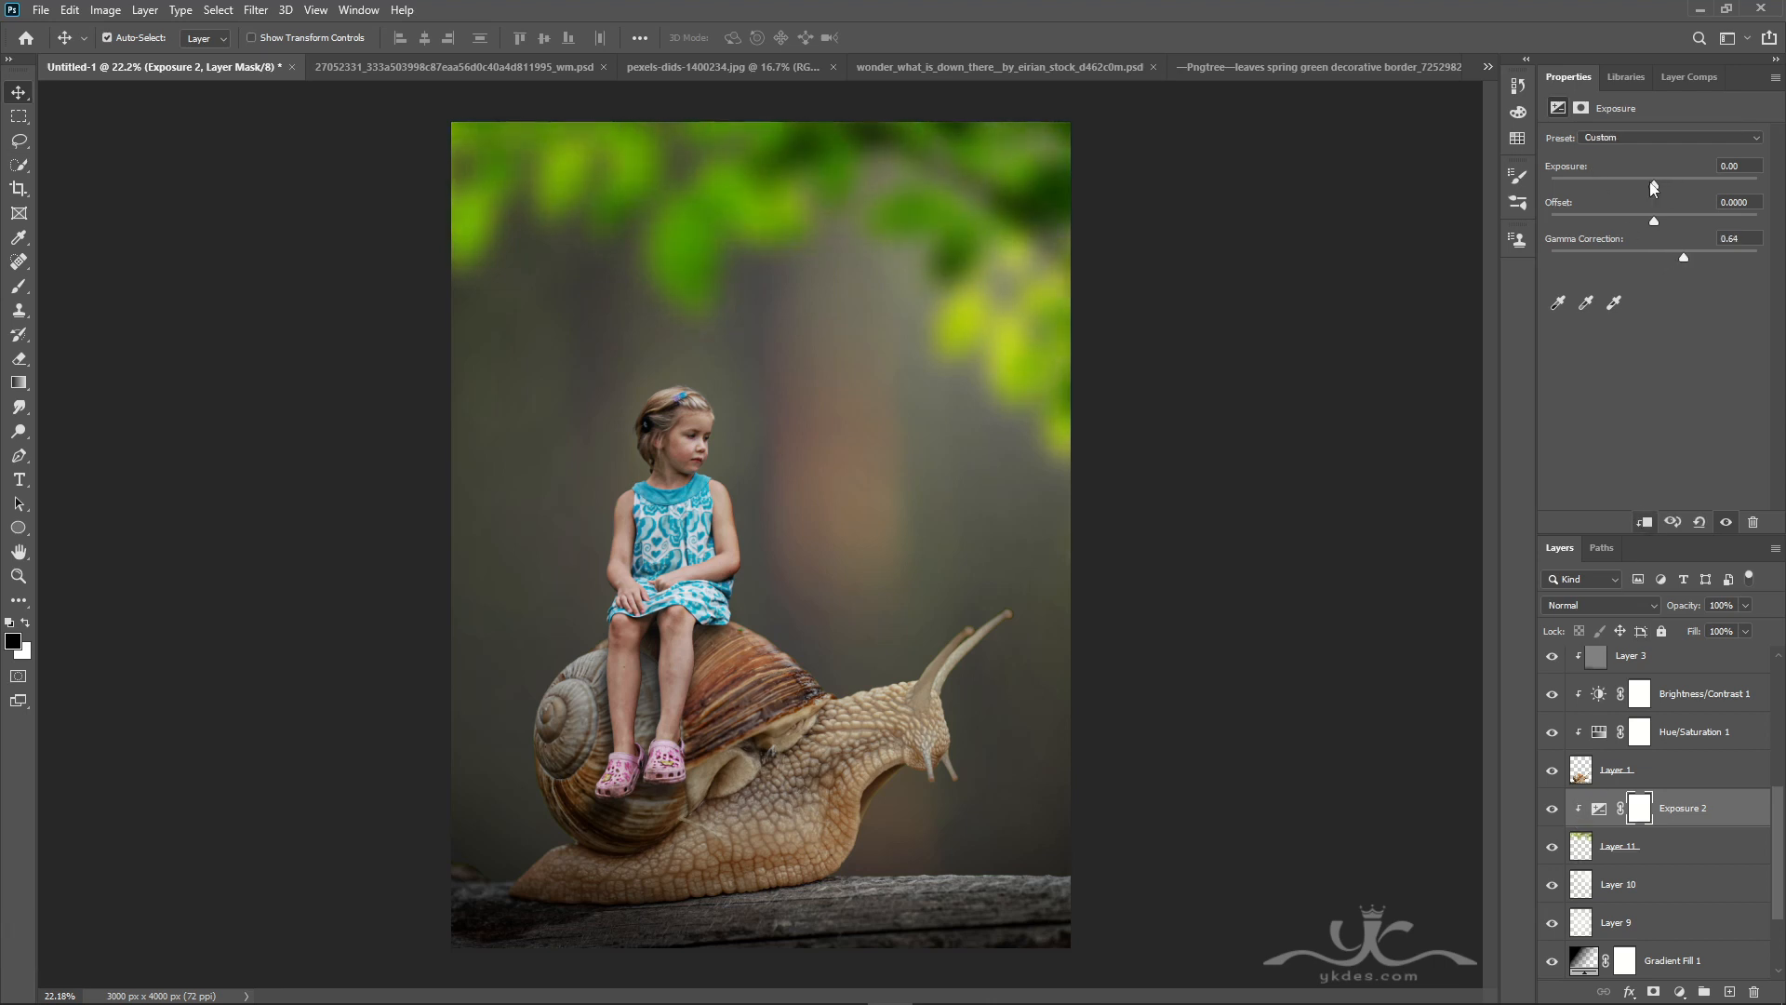
left_click_drag(1652, 185, 1649, 183)
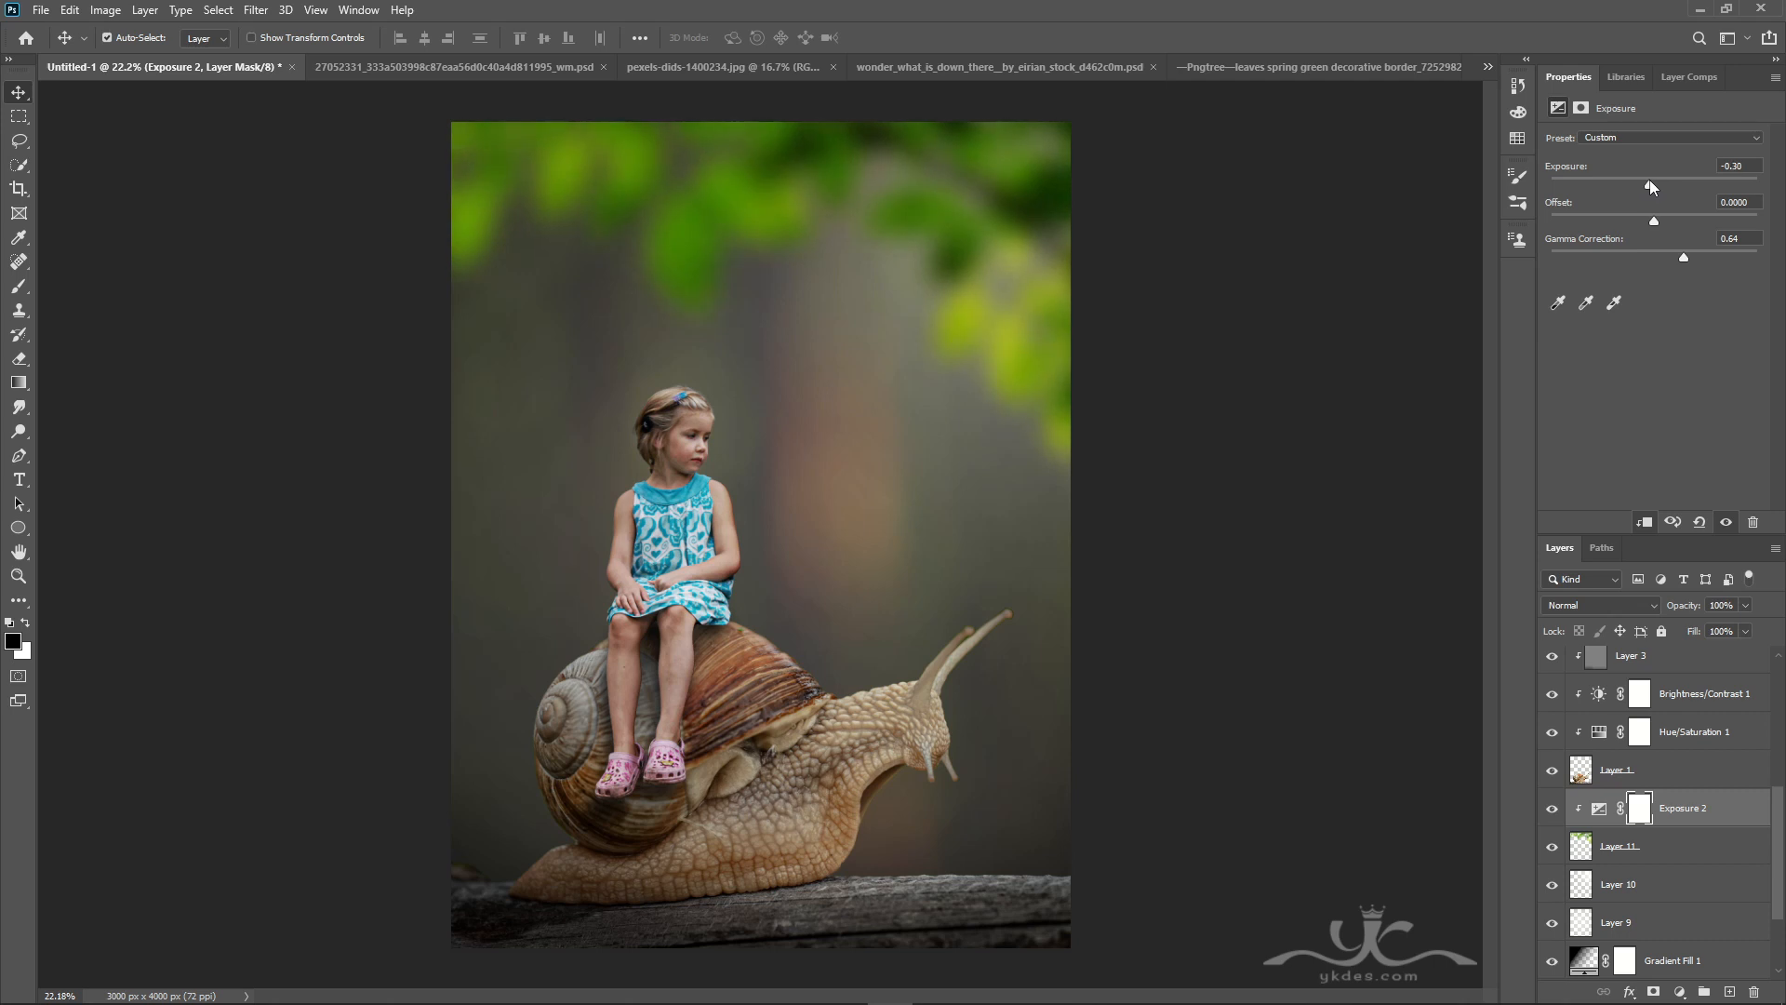
- Clip a Hue/Saturation adjustment to the leaves layer with saturation +7 and lightness -20
left_click(1677, 991)
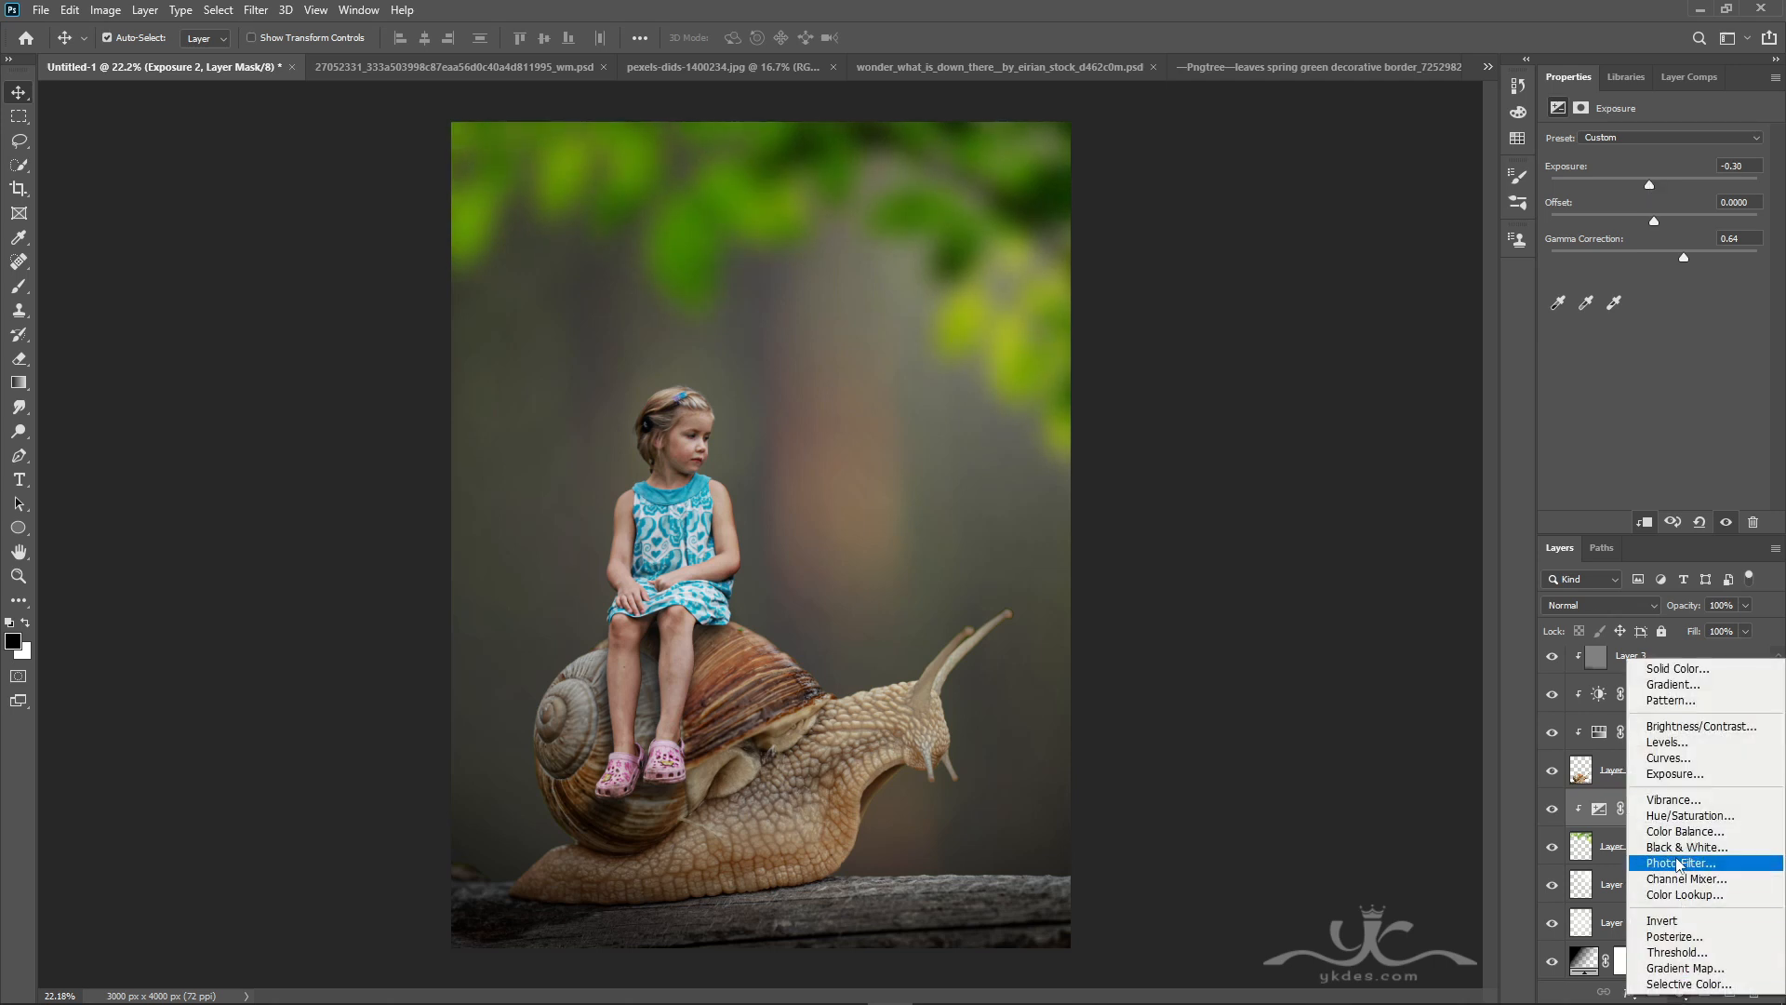
left_click(1665, 850)
left_click(1645, 522)
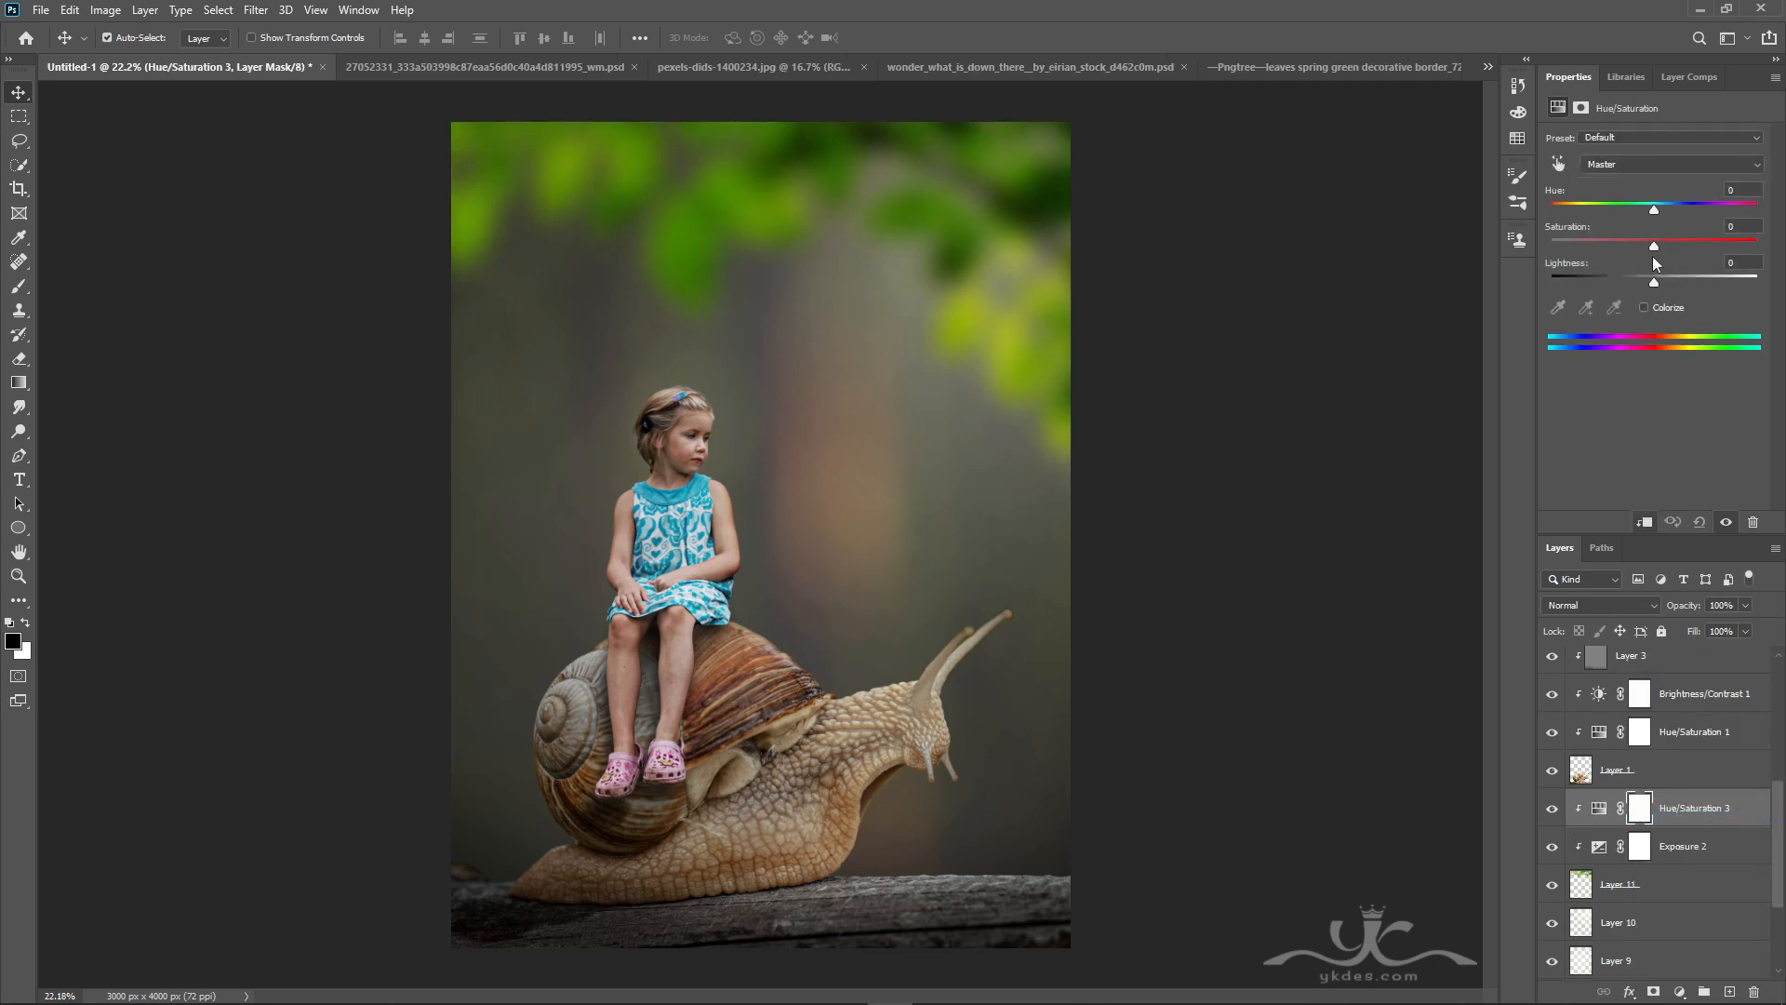
left_click_drag(1654, 284, 1663, 249)
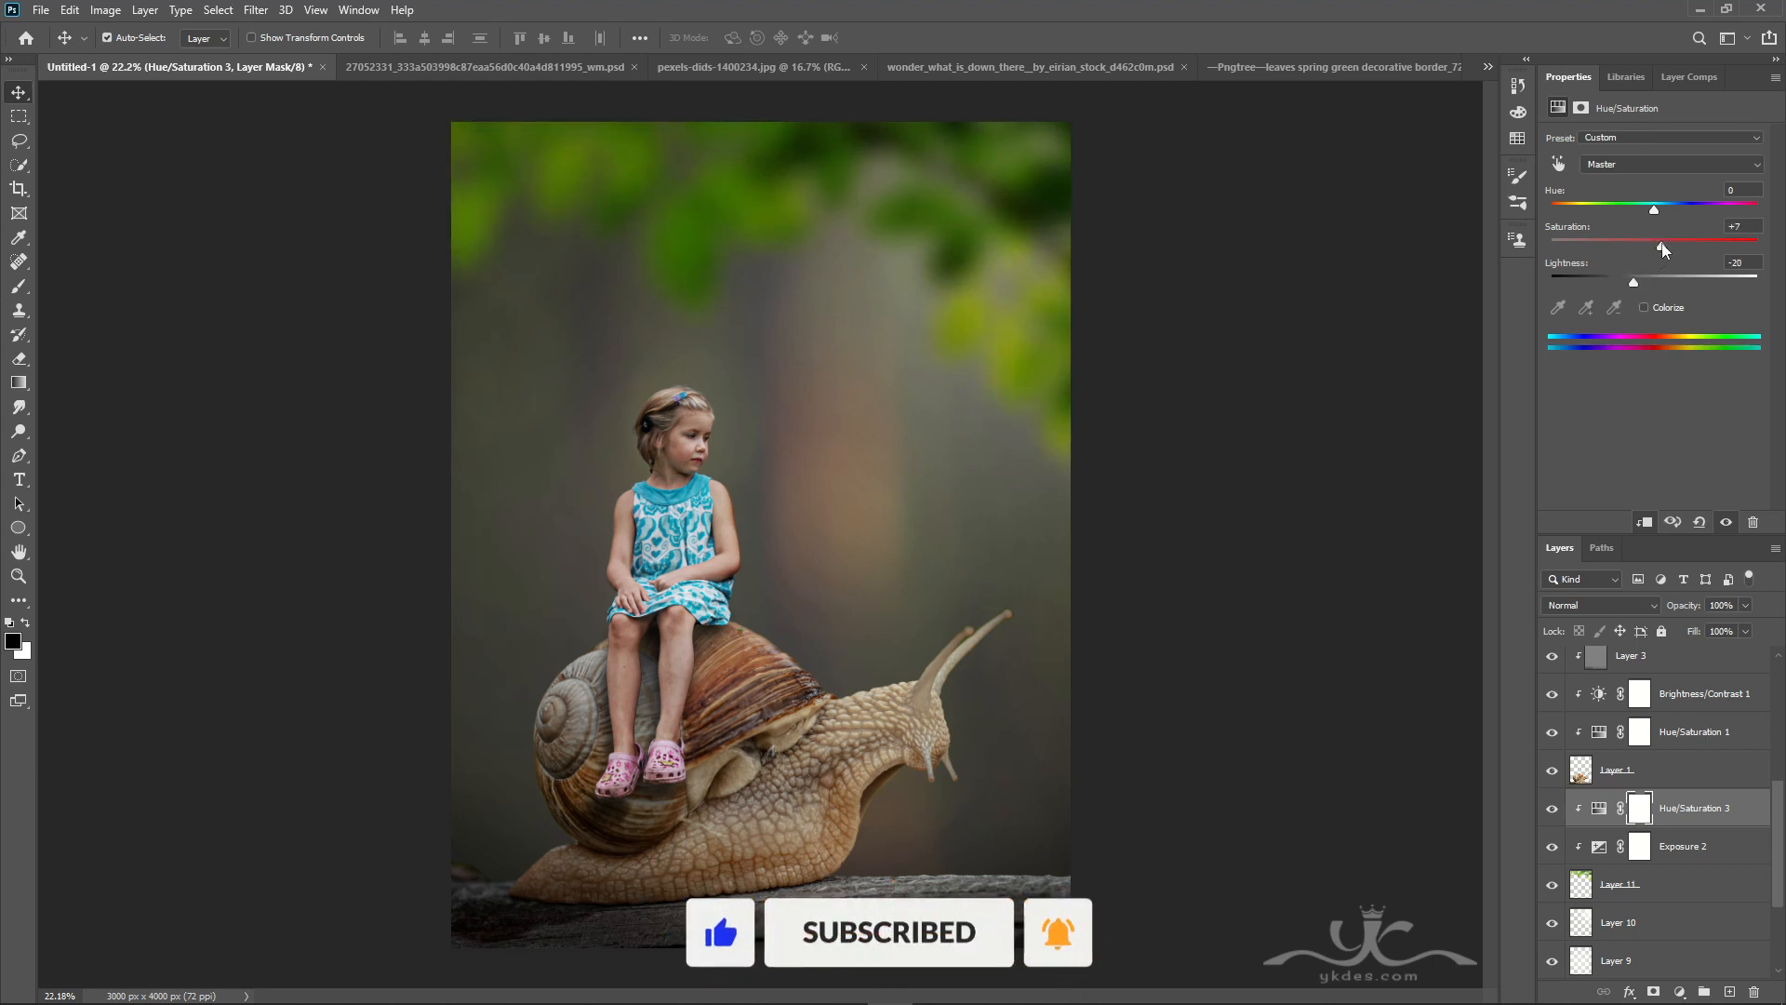
- On a new layer clipped to the leaves, paint black over the foliage along the canvas's upper edge with a soft 2200 px brush
left_click(1729, 992)
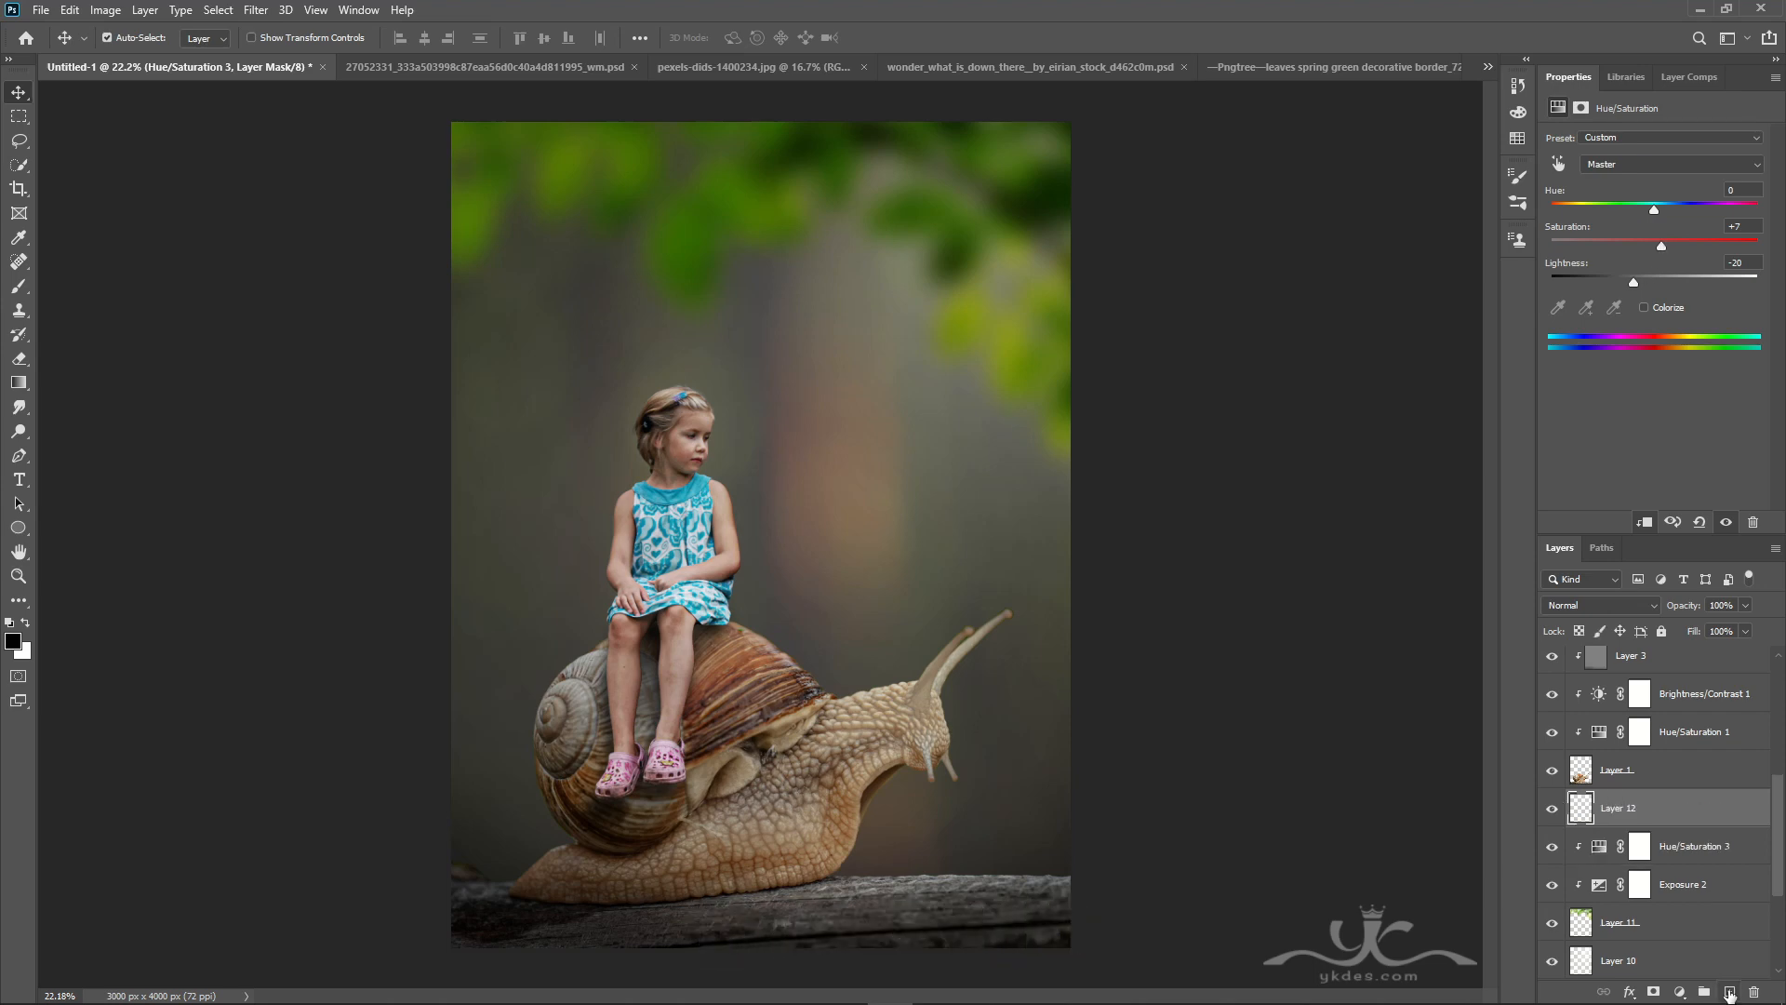
left_click(1728, 820, "alt")
left_click(18, 285)
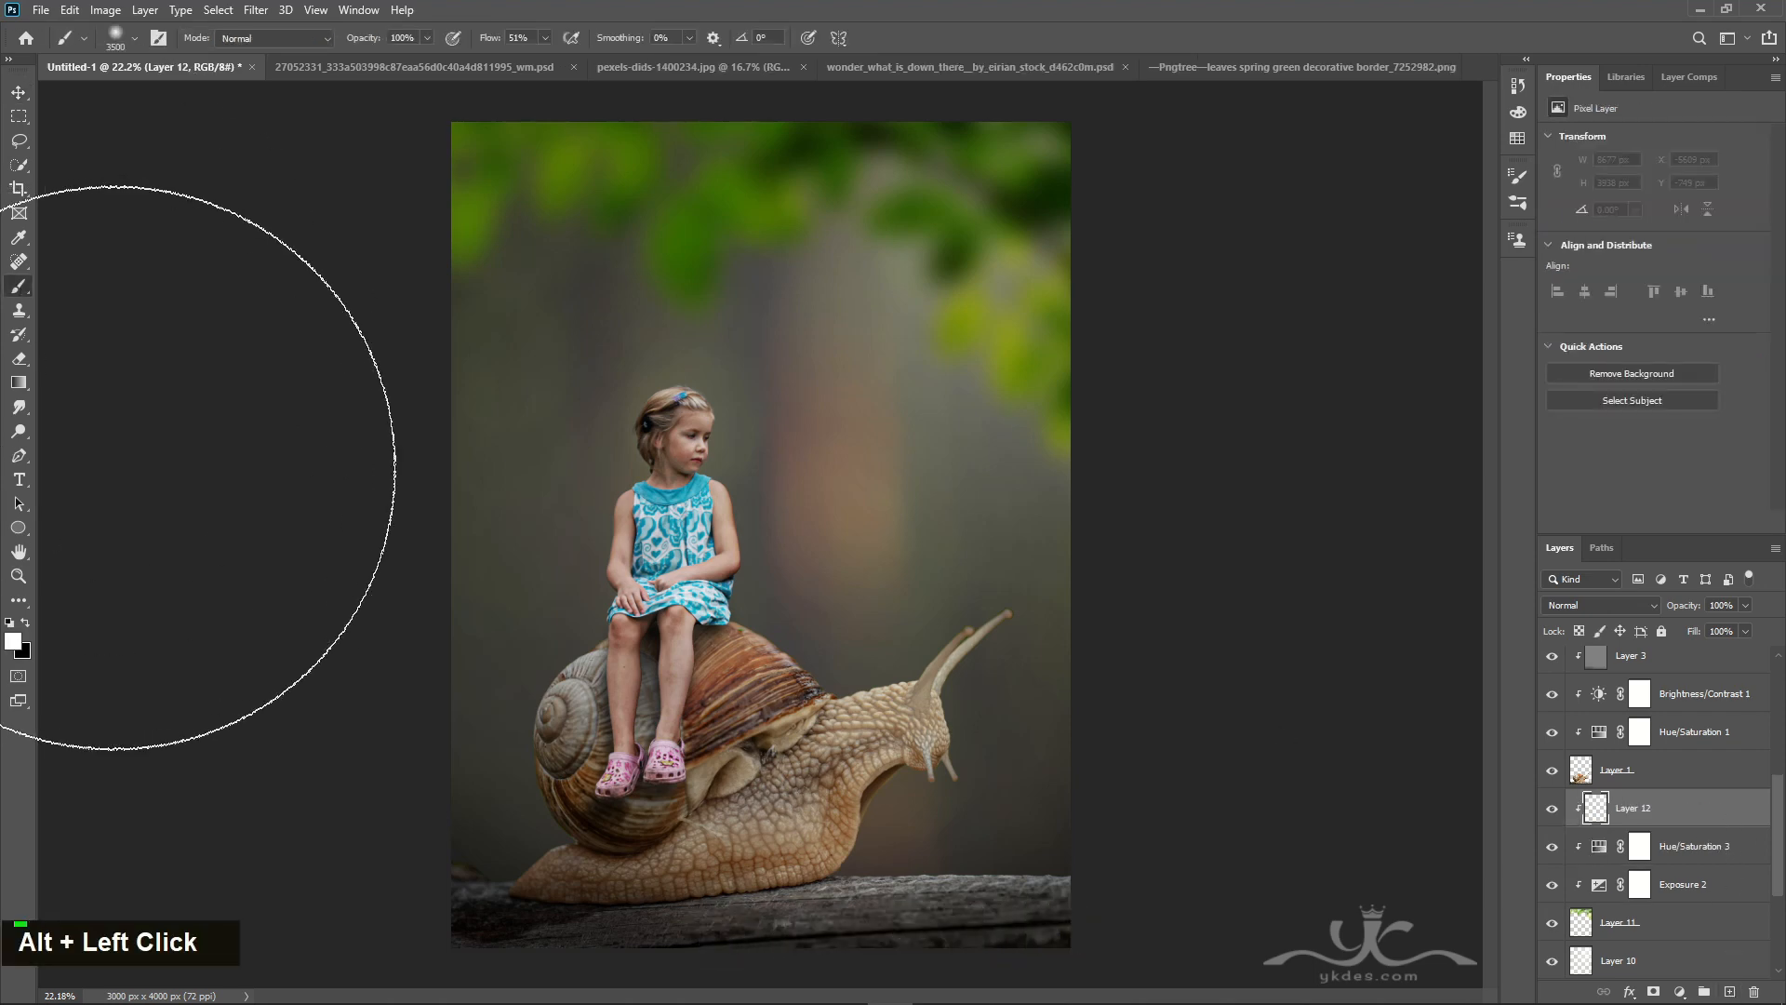
left_click(28, 622)
key("bracketleft")
key("bracketleft")
key("bracketleft")
key("bracketleft")
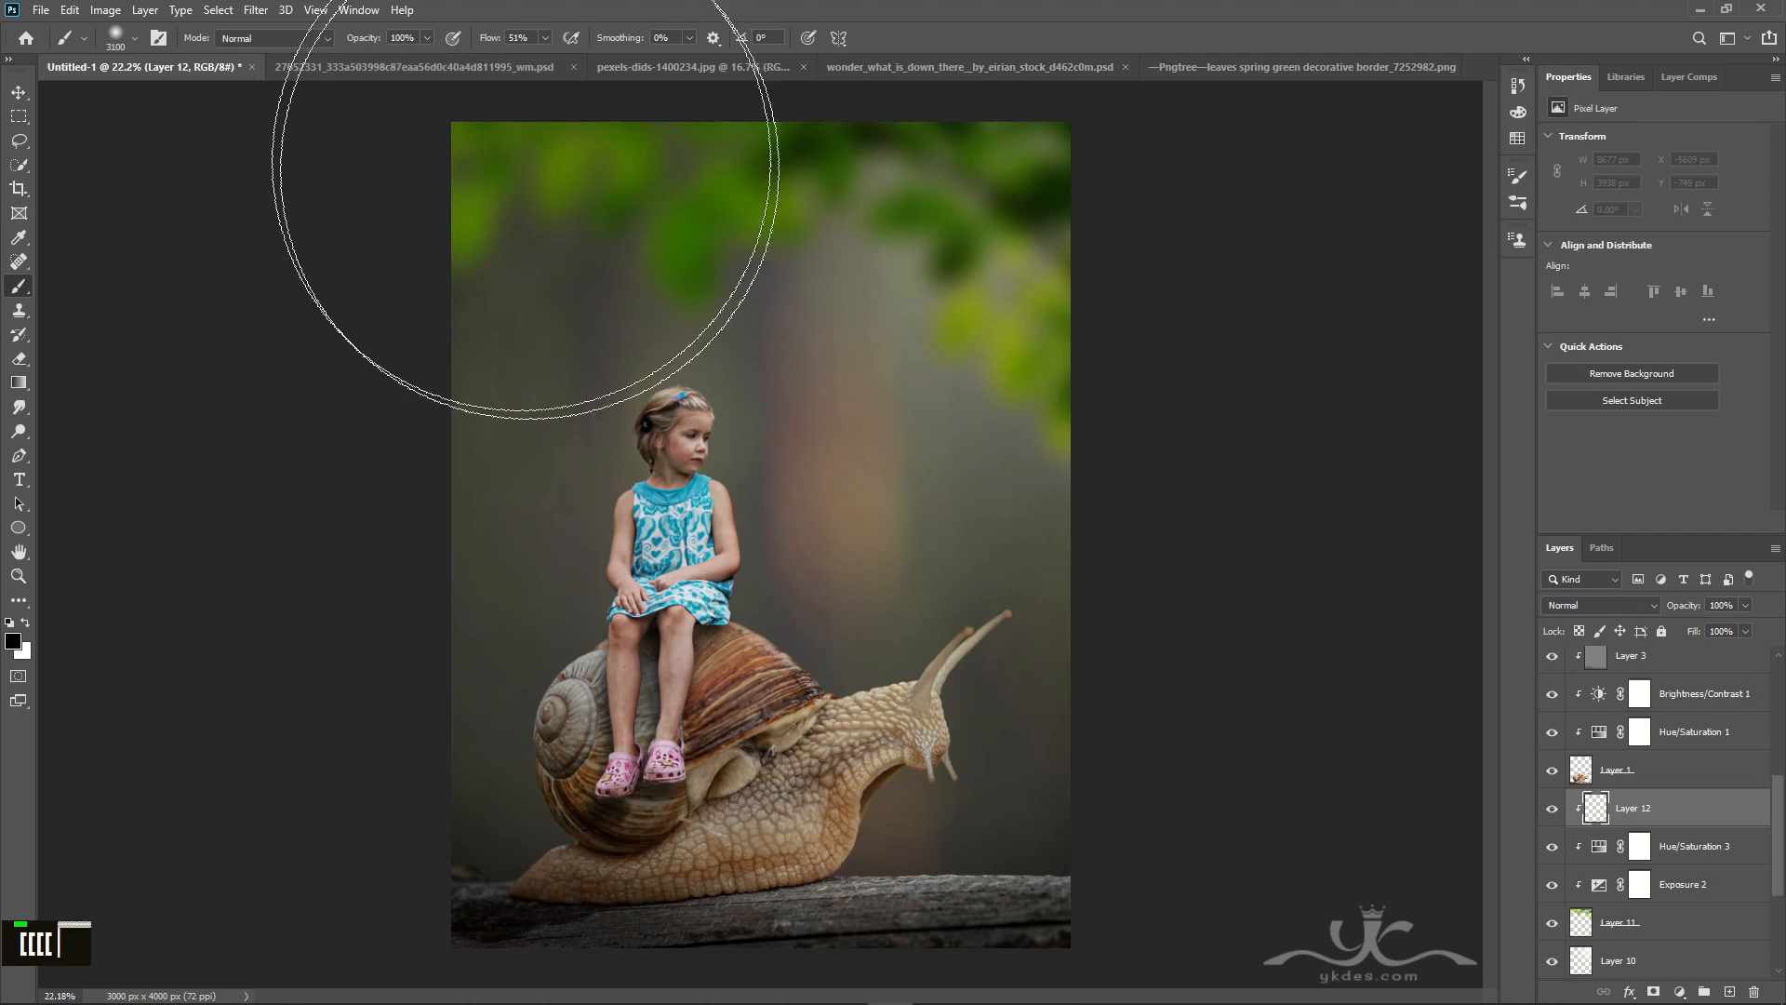
key("bracketleft")
key("bracketleft")
key("bracketleft")
key("bracketleft")
key("bracketleft")
key("bracketleft")
key("bracketleft")
key("bracketleft")
key("bracketleft")
mouse_move(558, 99)
left_mouse_down()
mouse_move(1372, 393)
mouse_move(1067, 125)
mouse_move(1091, 146)
mouse_move(164, 102)
left_mouse_up()
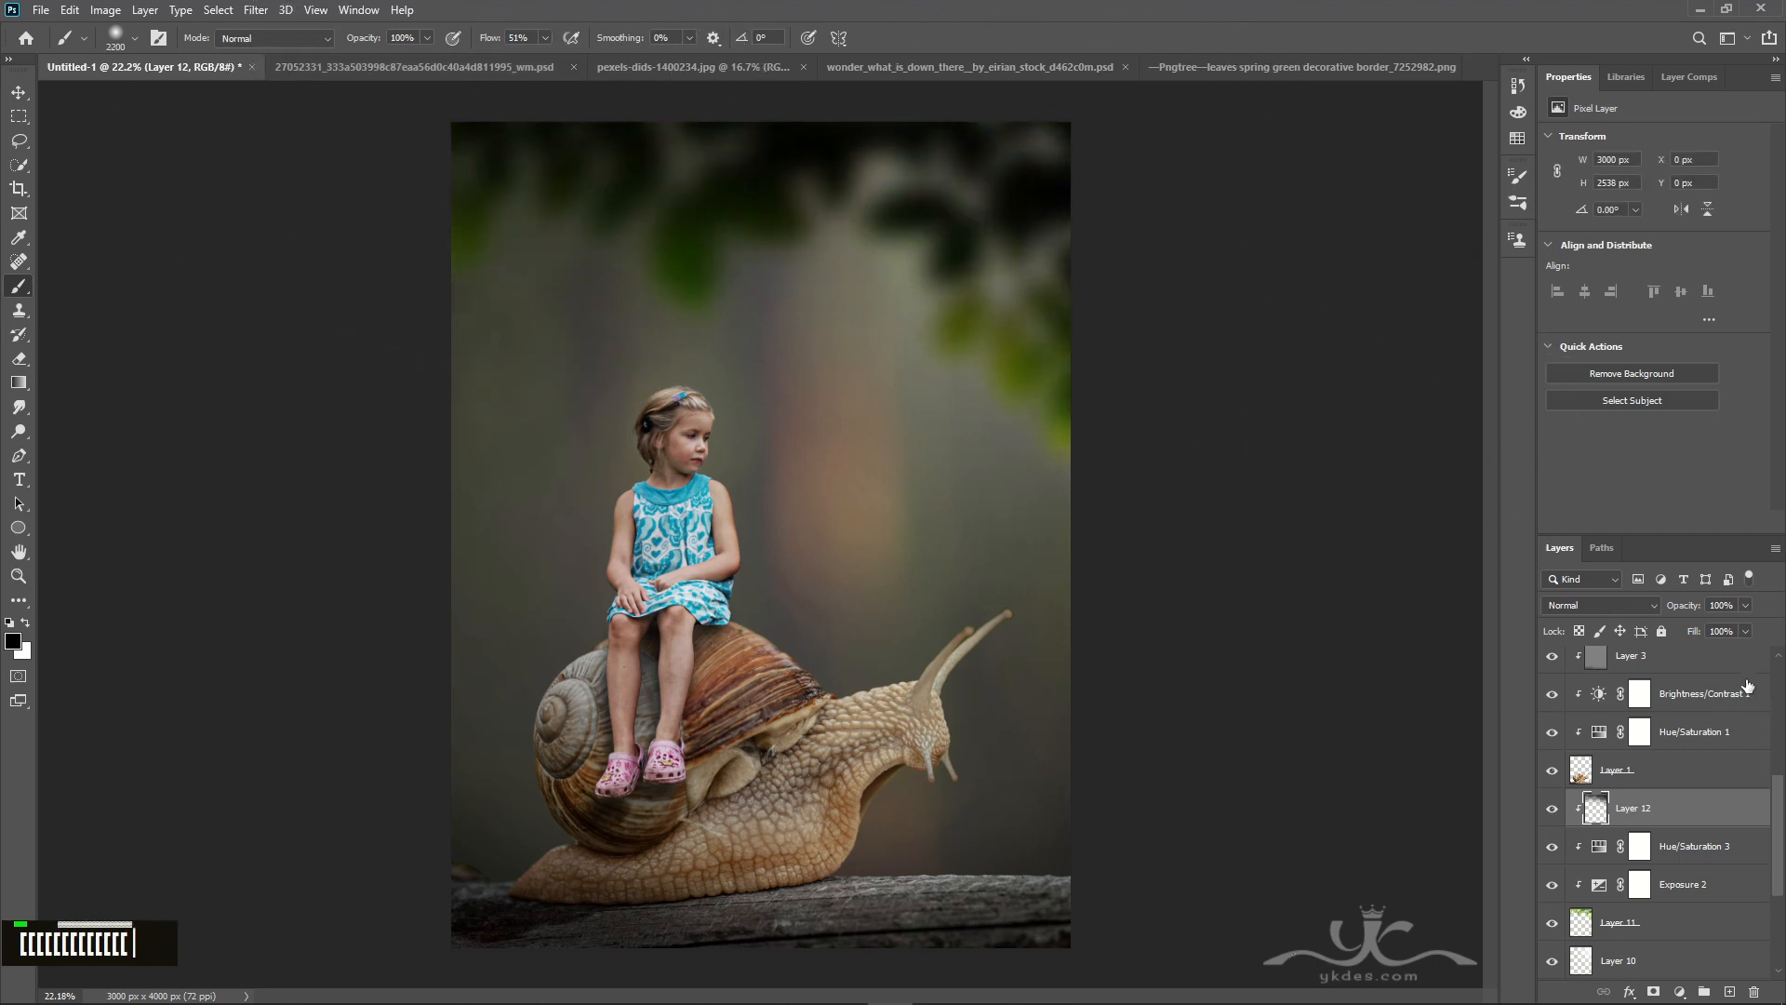
- Lower the black leaf-shading layer's opacity to 34%
left_click(1746, 605)
left_click_drag(1752, 626, 1692, 629)
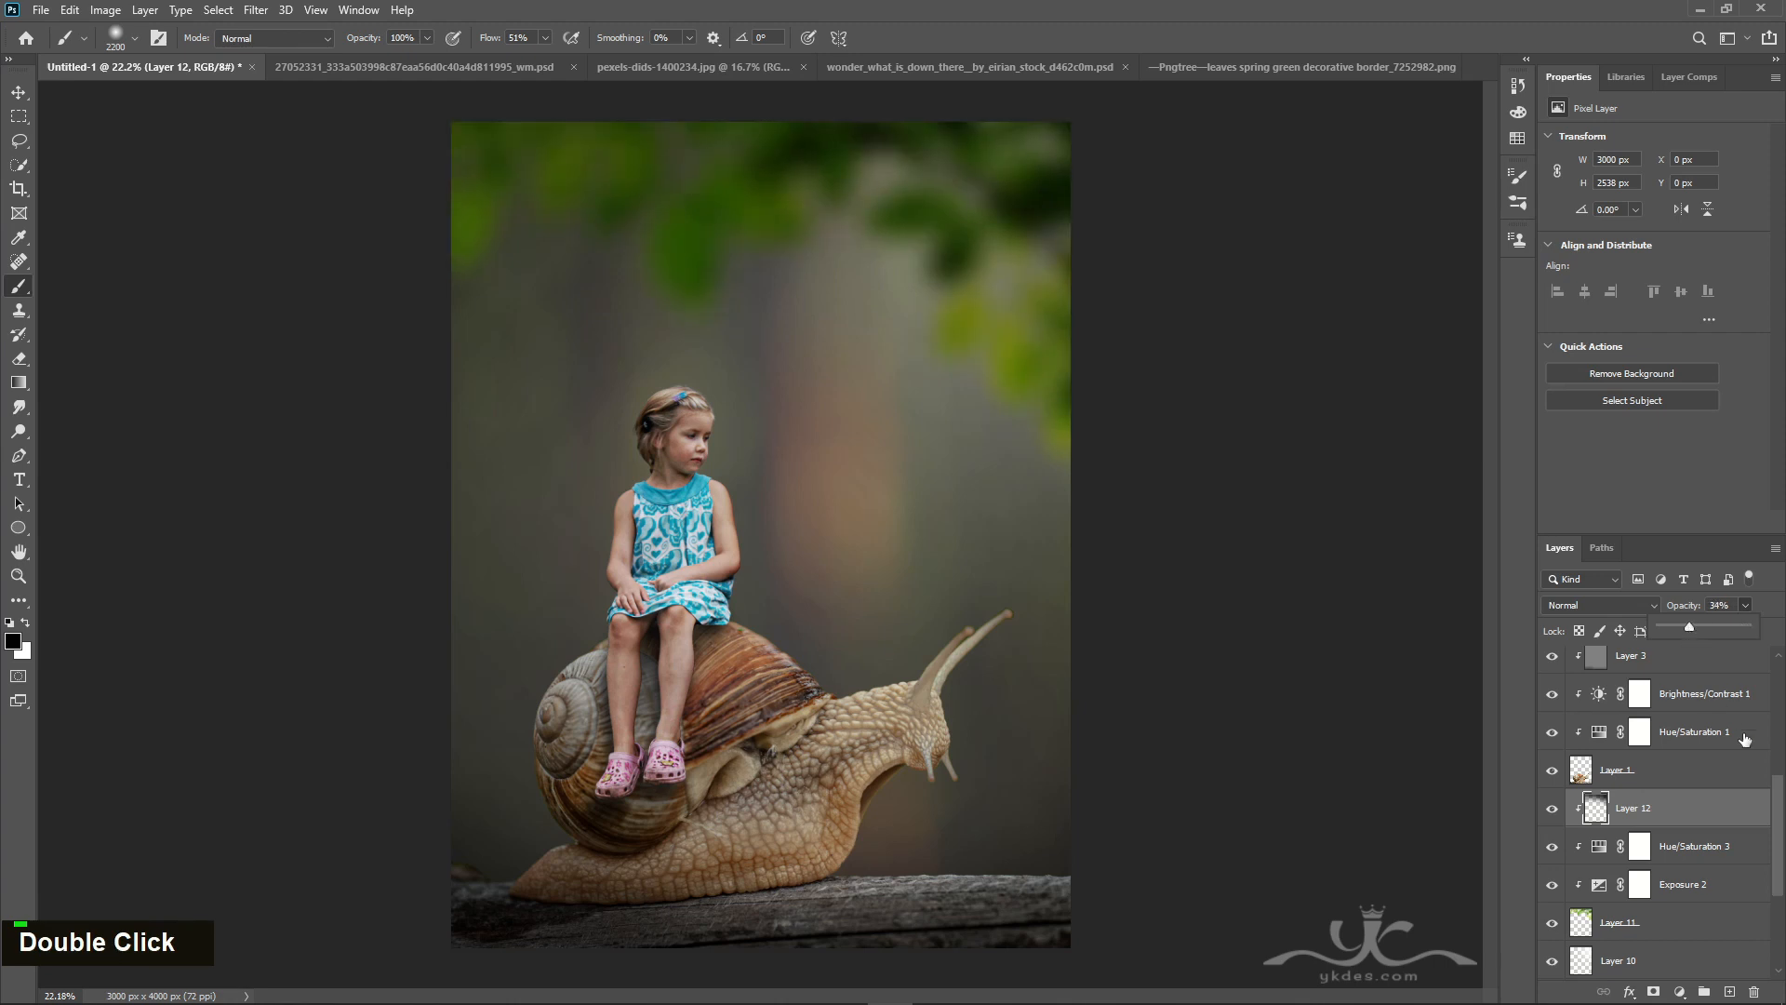
key("v")
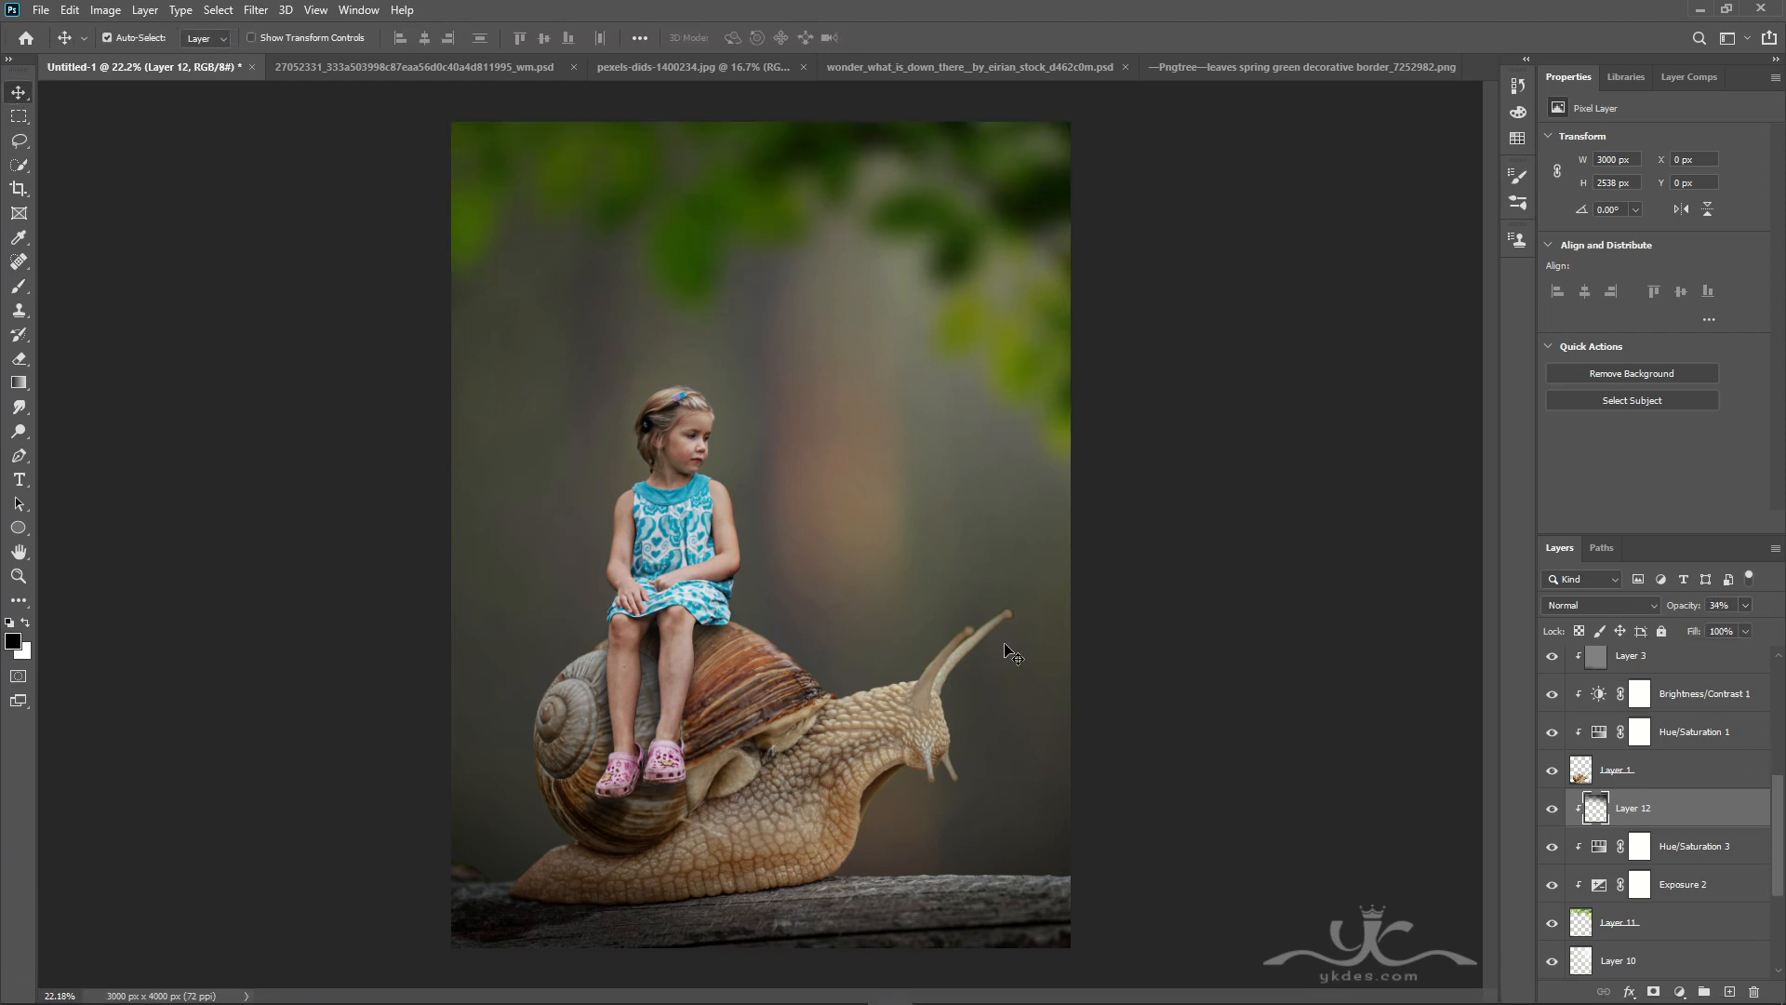
- Create a new layer above Layer 6 and stamp all visible layers onto it
scroll(1698, 757, "up", 5)
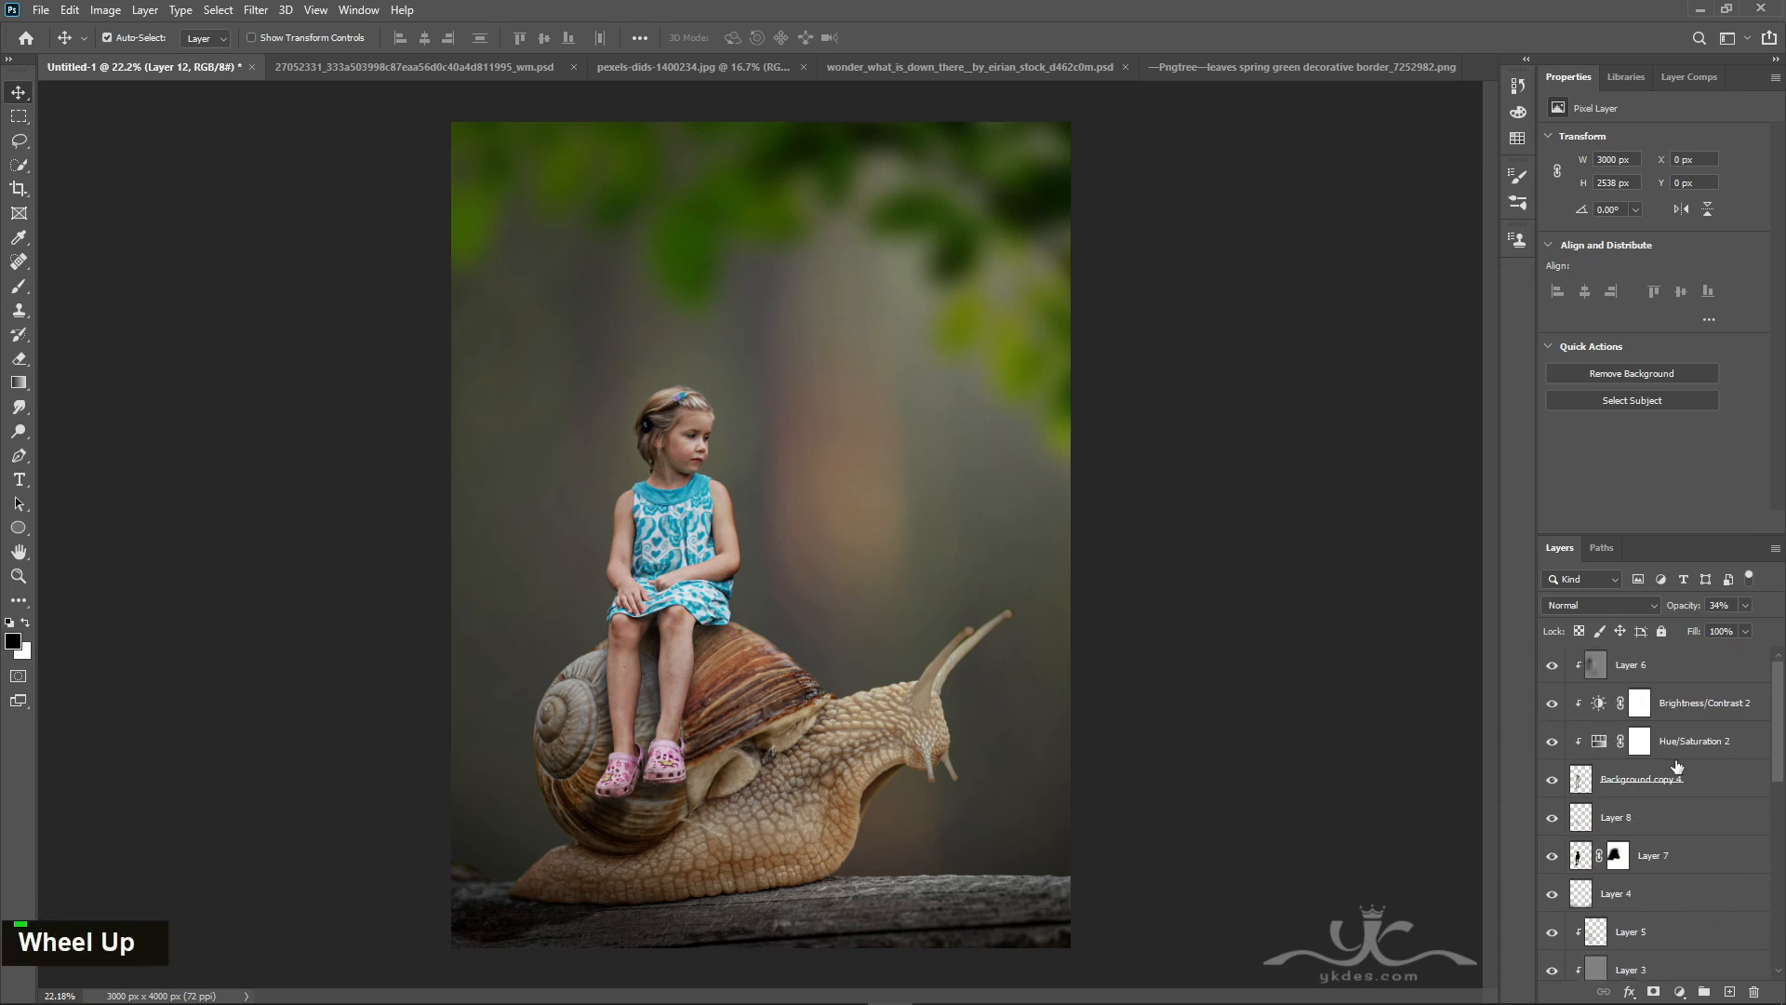
left_click(1682, 667)
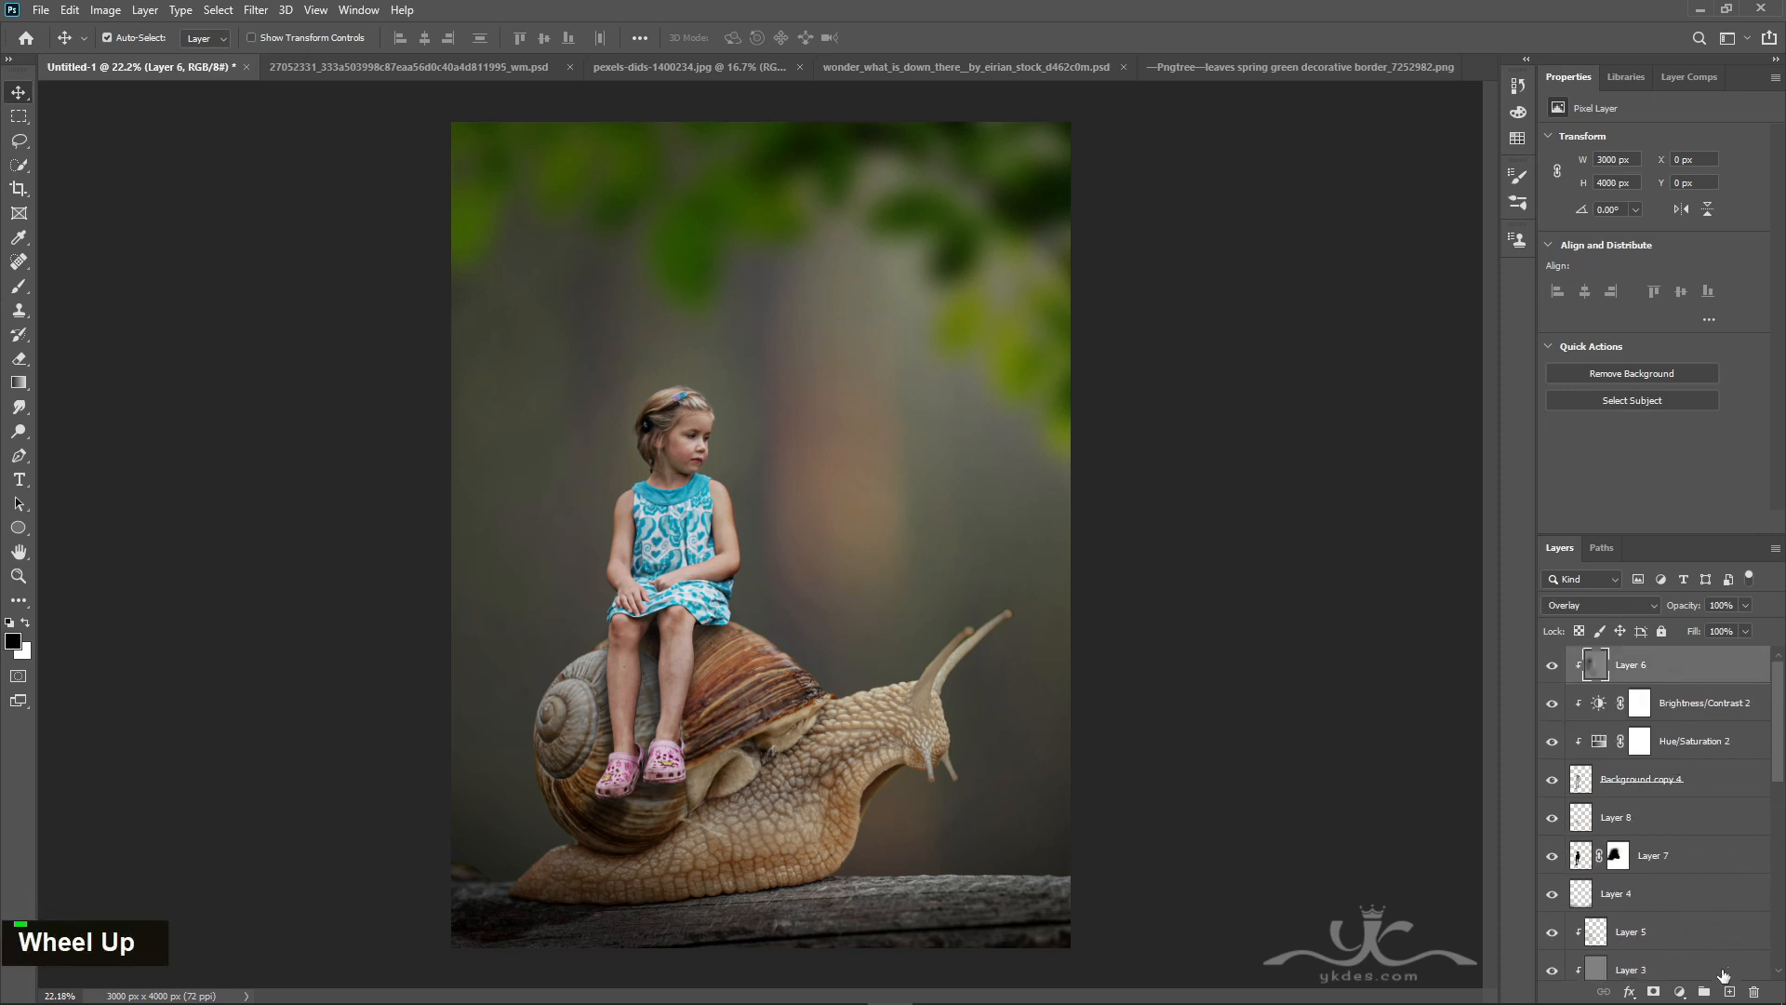
left_click(1725, 991)
key("ctrl+alt+shift+e")
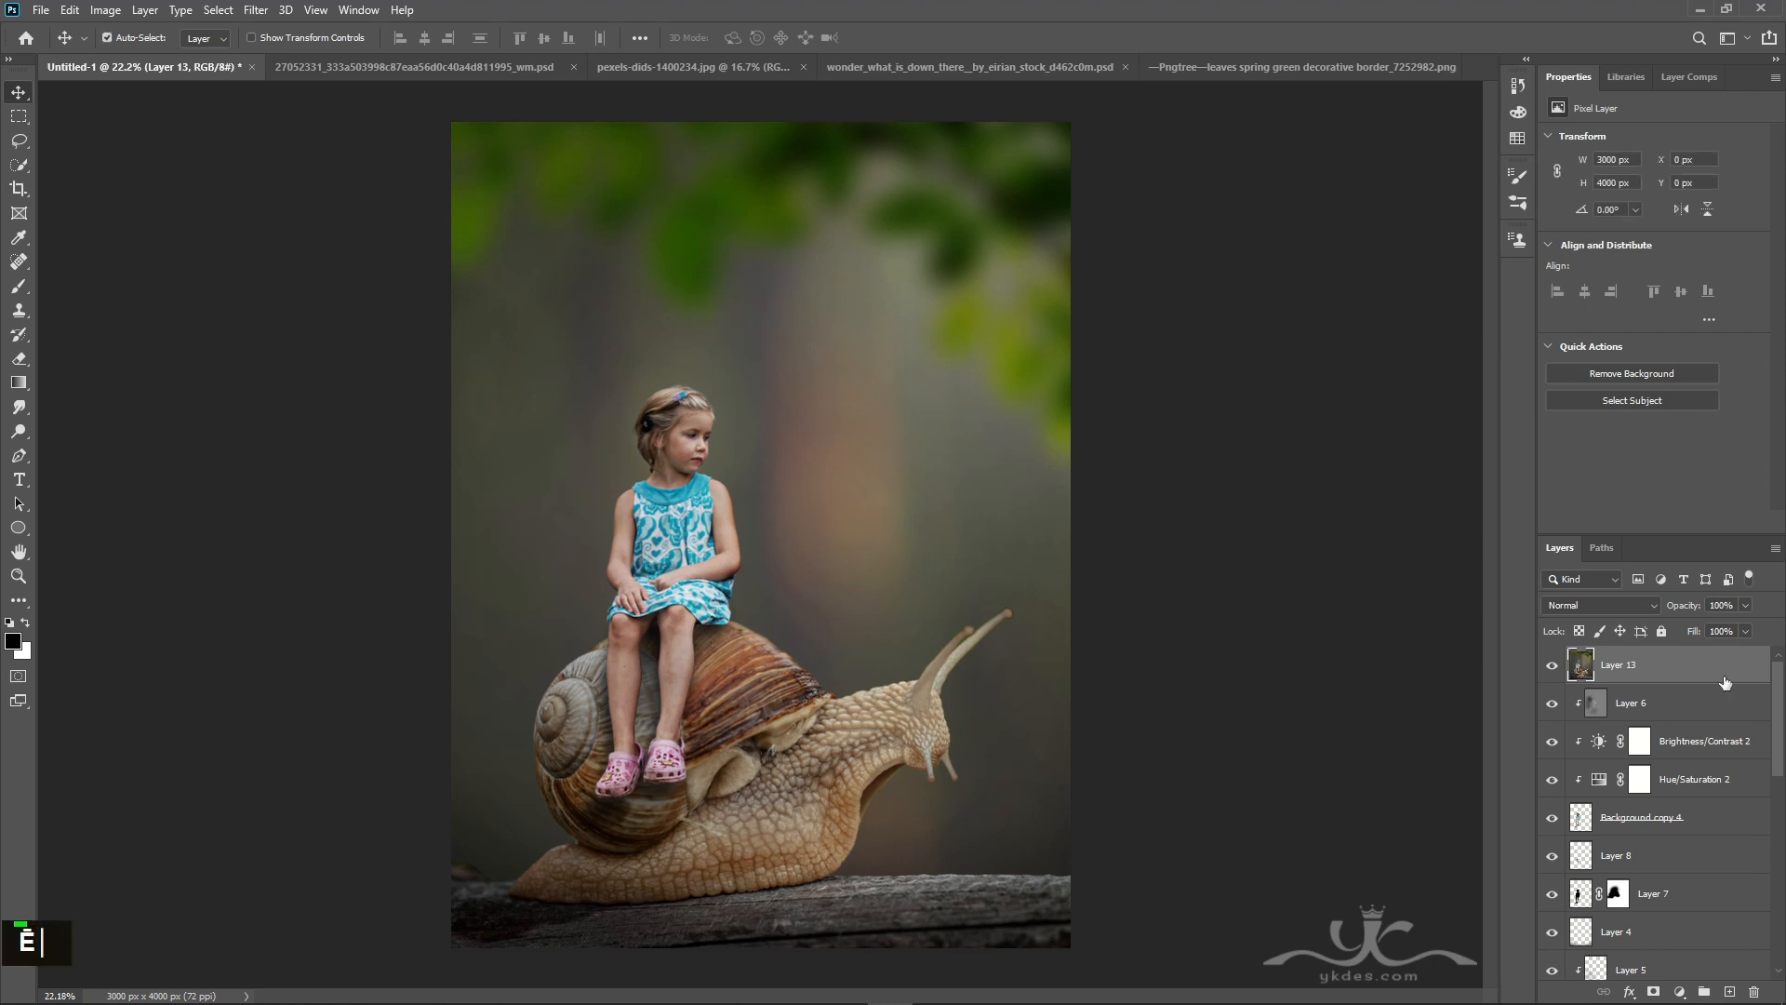
- Add a Brightness/Contrast adjustment above the stamped layer with brightness 11 and contrast -5
left_click(1680, 991)
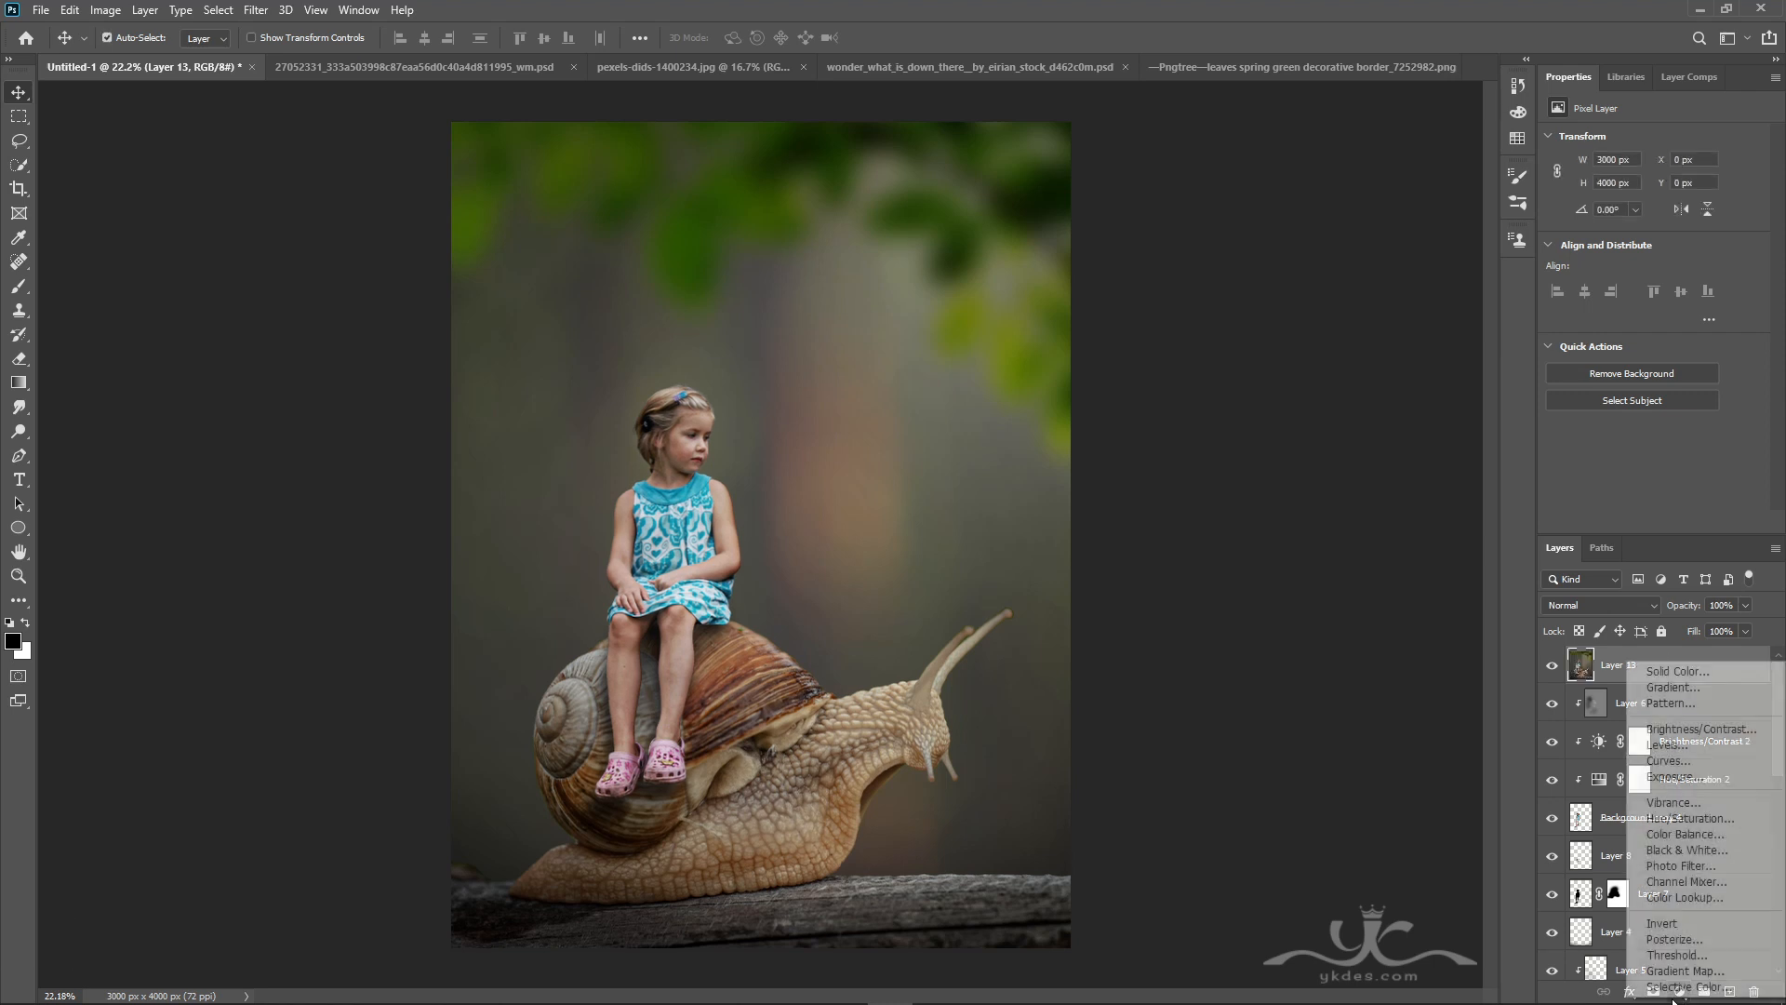
left_click(1685, 731)
left_click_drag(1656, 191, 1661, 194)
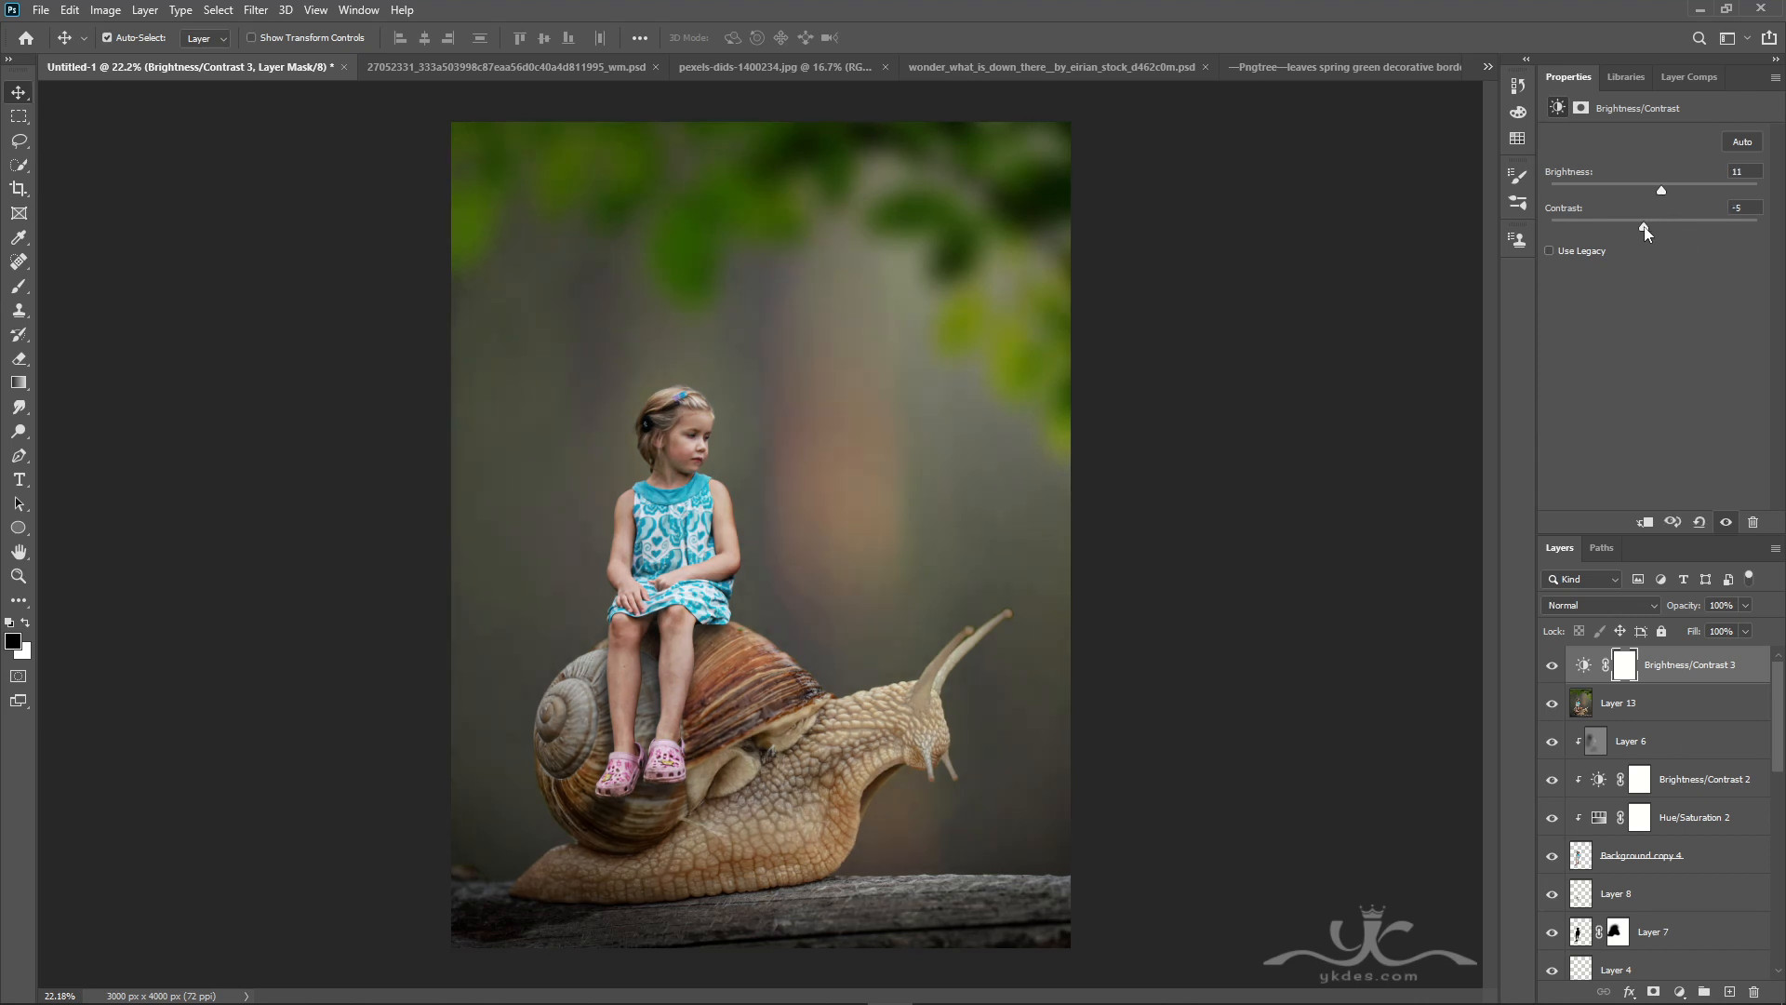
- Add a Curves adjustment that lifts the black point to output 19 and lowers the midtones from input 121 to output 105
left_click(1680, 991)
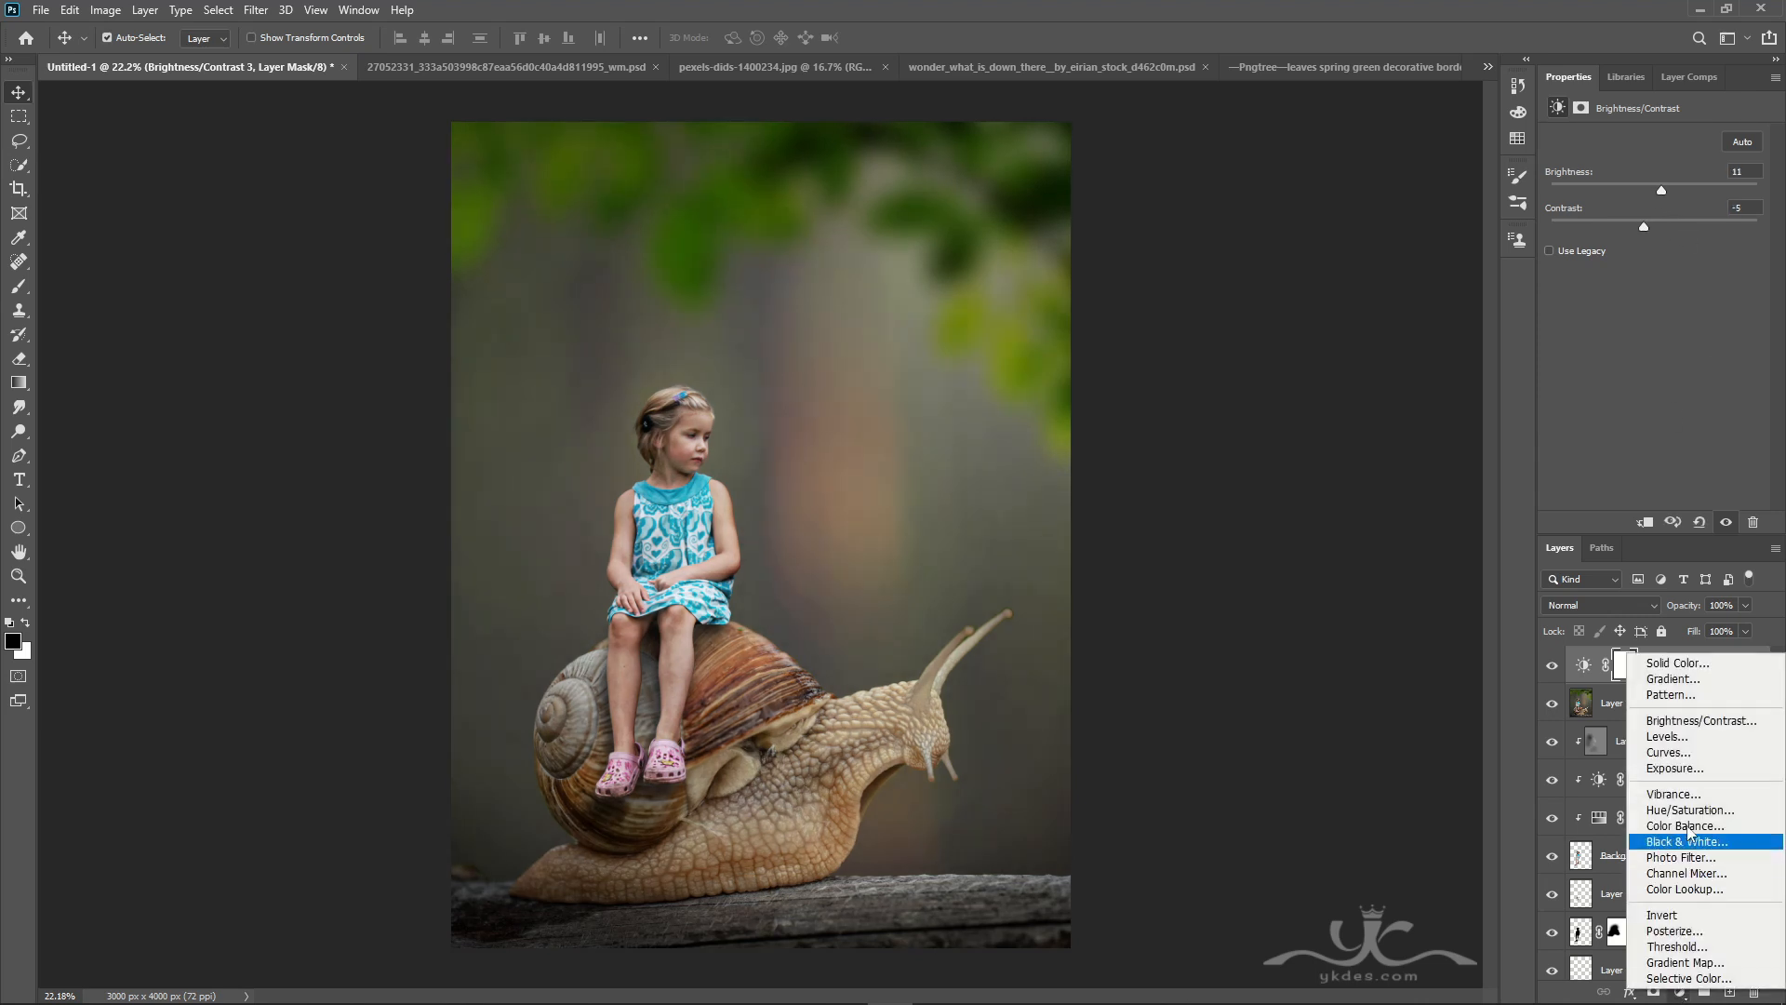
left_click(1687, 756)
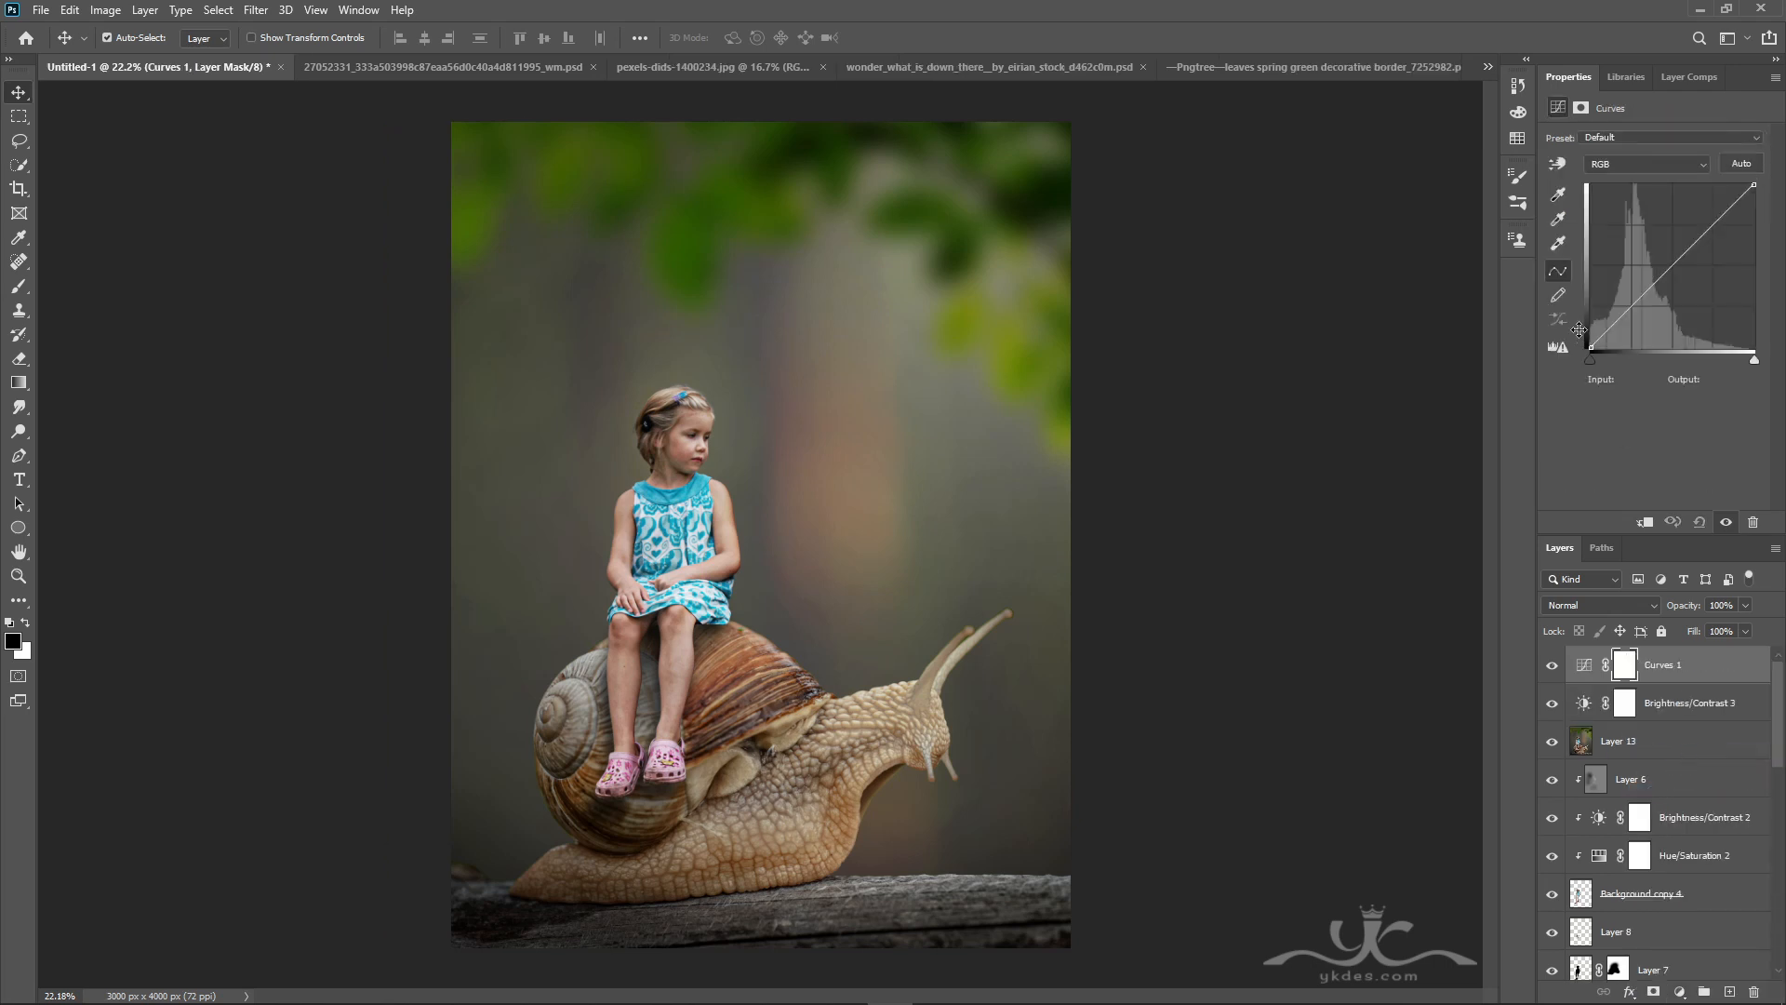
left_click_drag(1592, 346, 1590, 335)
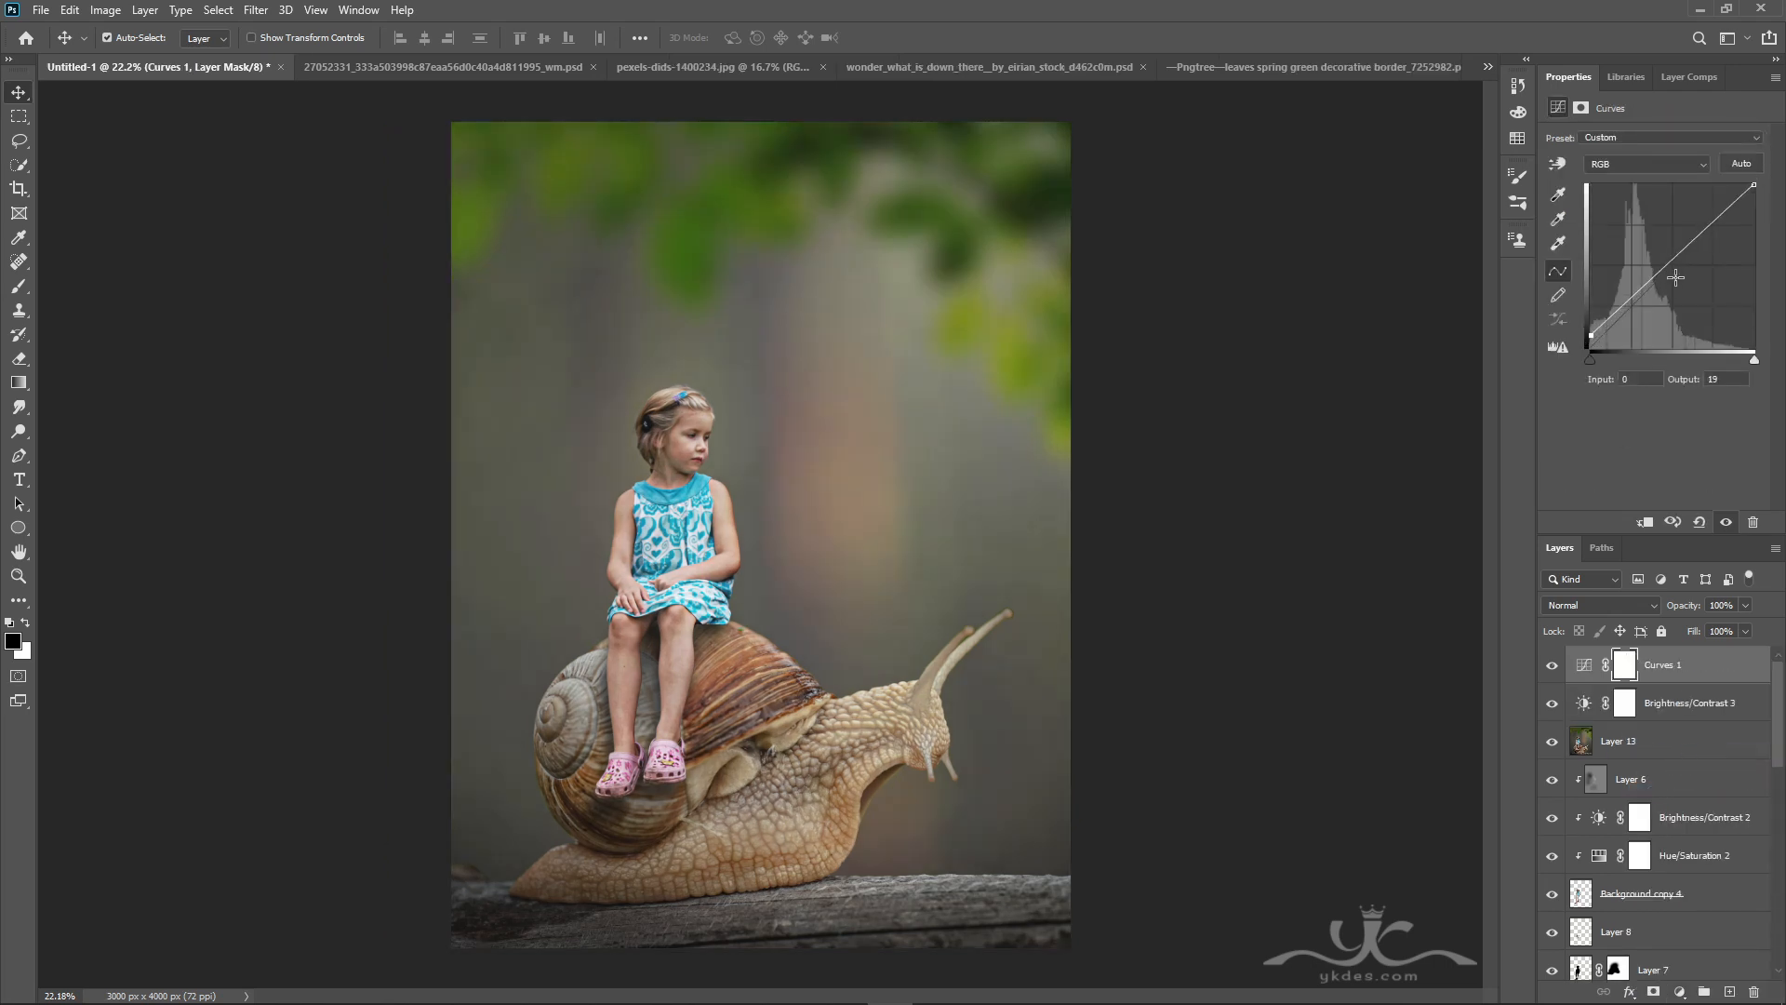
left_click(1663, 275)
left_click_drag(1663, 275, 1668, 280)
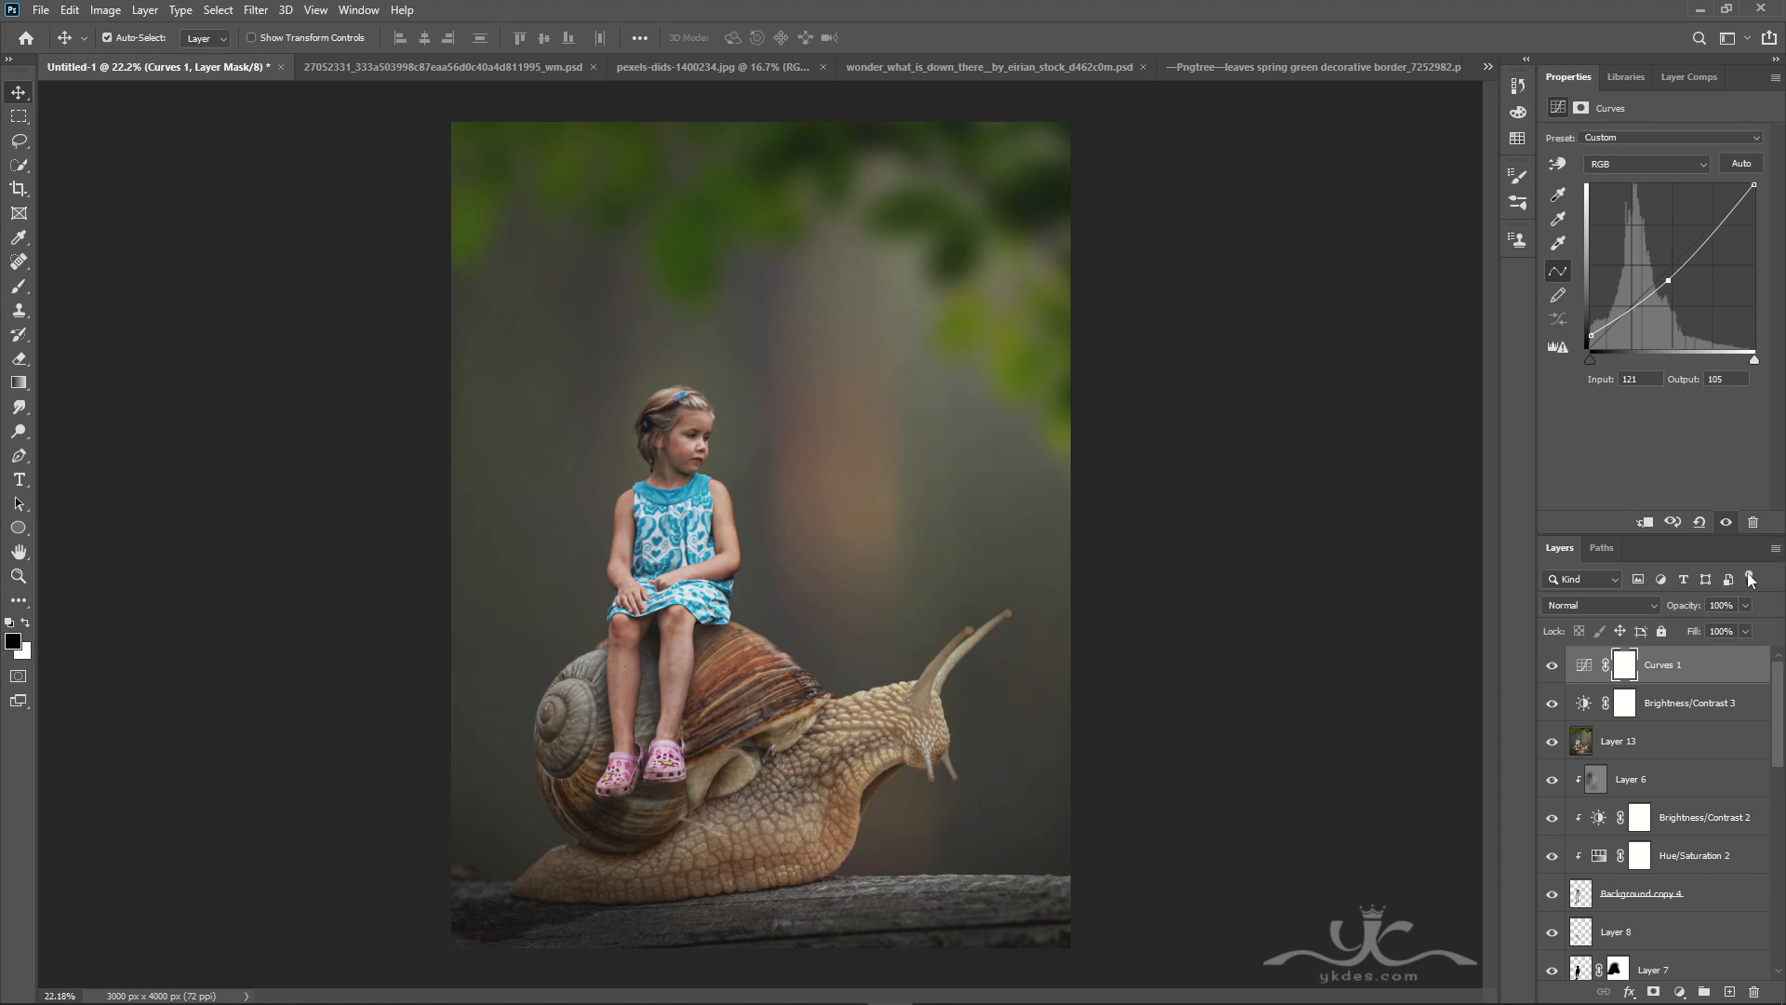
- Reduce the Curves adjustment's opacity to 71% and the topmost Brightness/Contrast adjustment's opacity to 74%
left_click(1746, 606)
left_click(1710, 716)
left_click(1745, 605)
left_click(1726, 629)
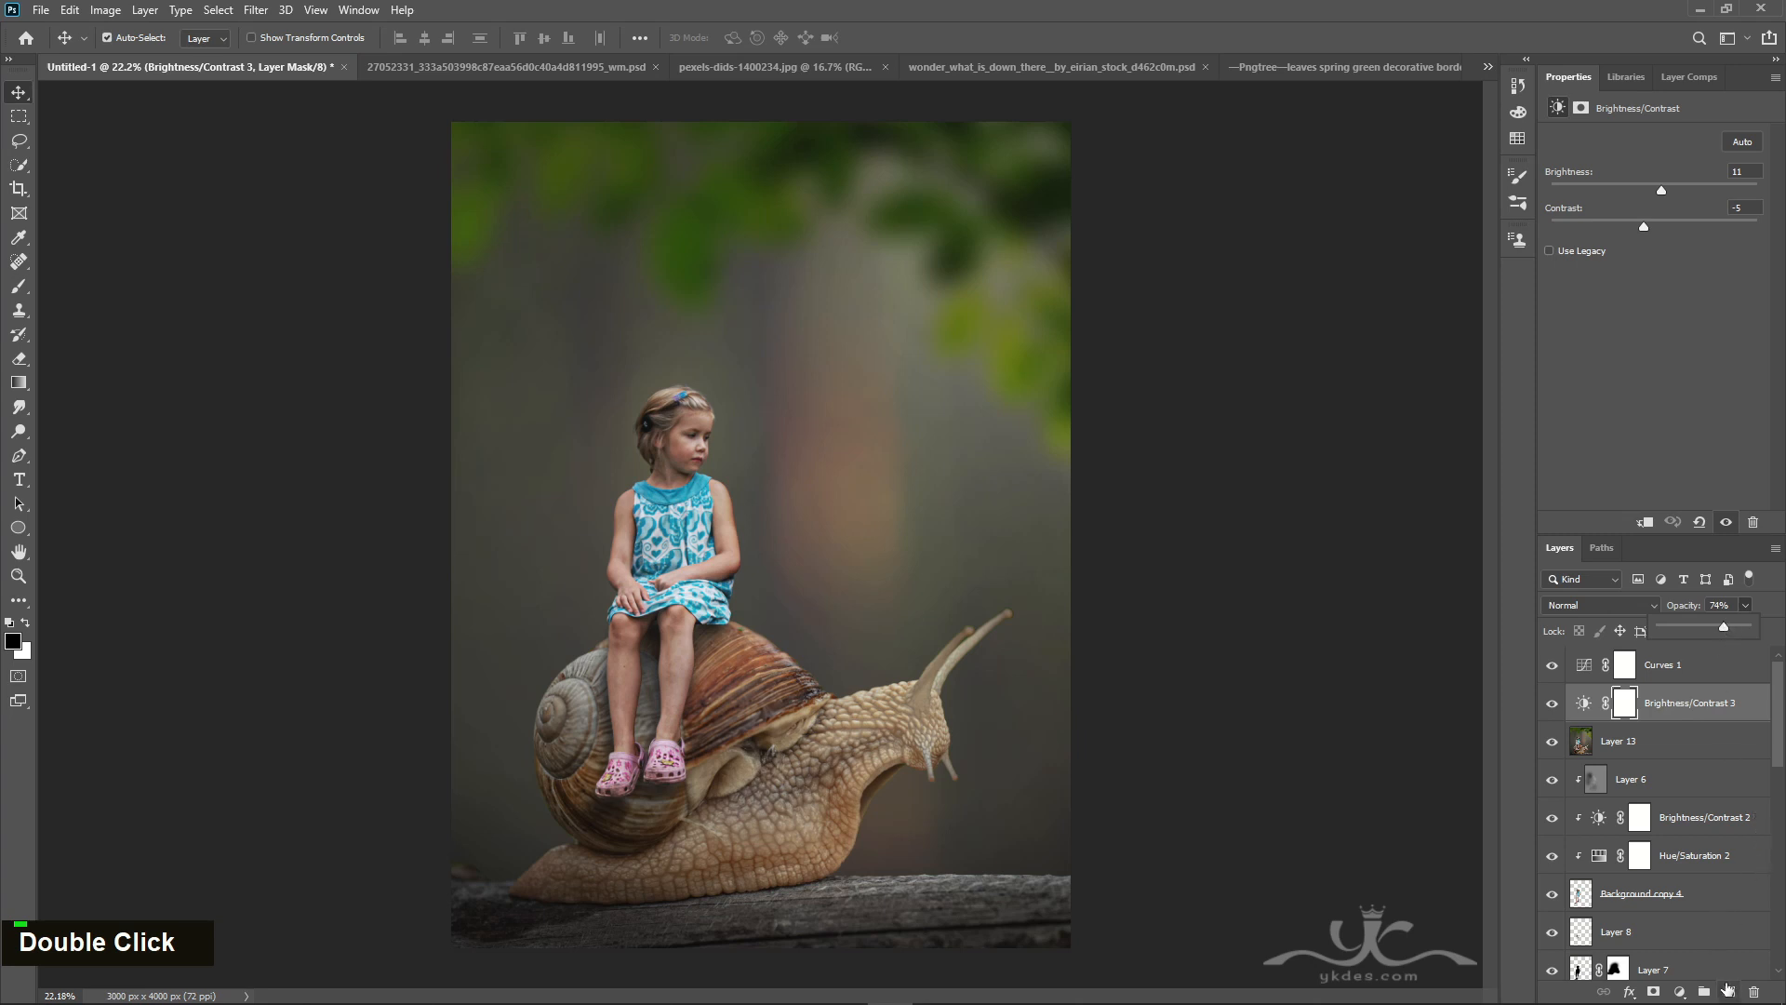
left_click(1702, 678)
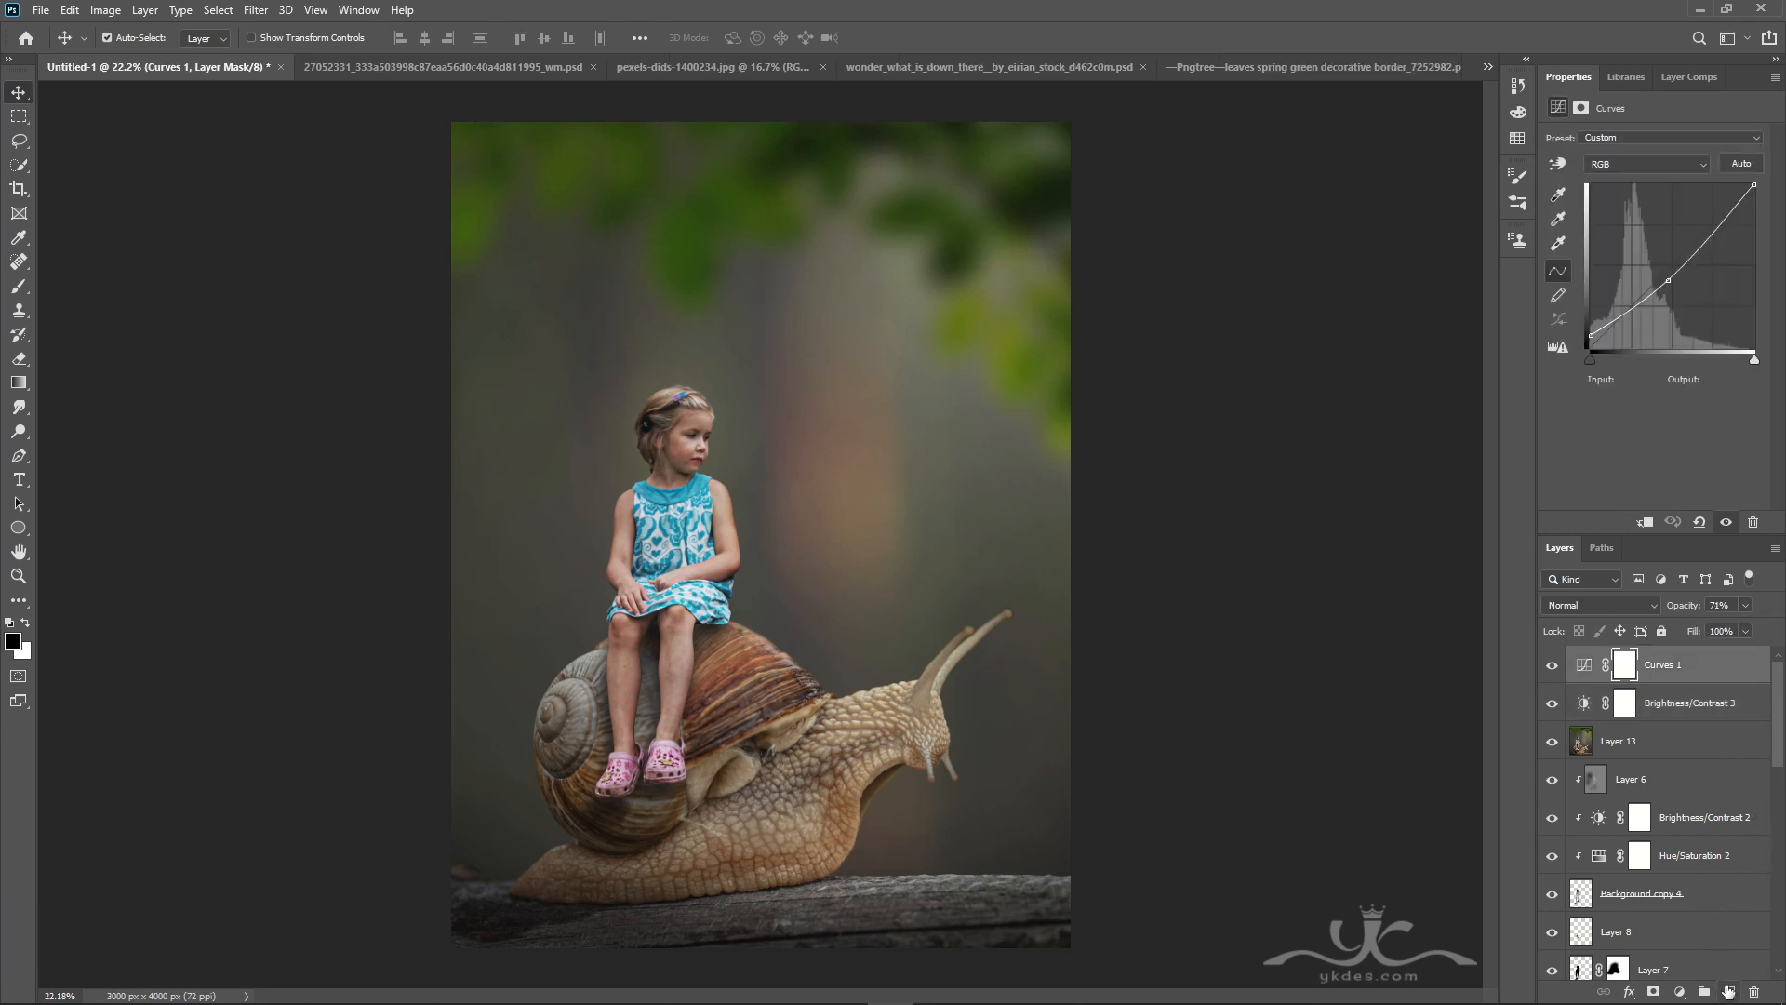
- Stamp all visible layers onto a new top layer and apply Topaz Detail 3 to it with the Protect Highlights II preset
left_click(1729, 992)
key("ctrl+alt+shift+e")
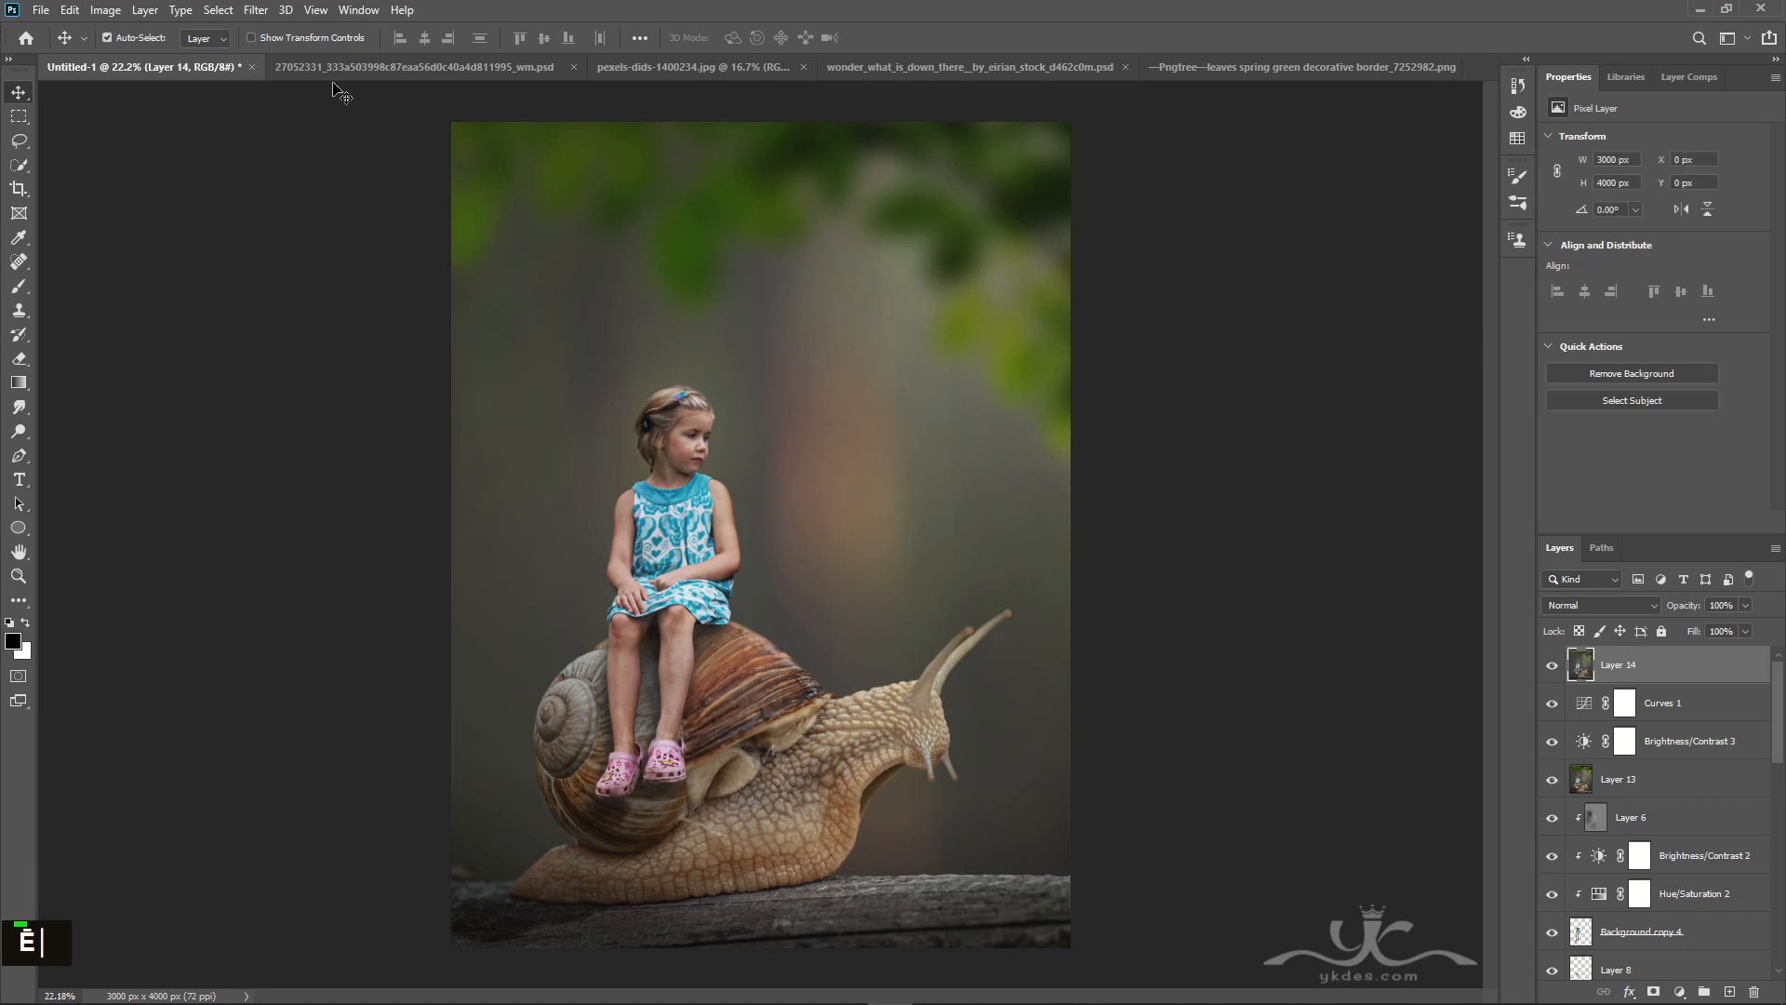
left_click(256, 9)
mouse_move(353, 424)
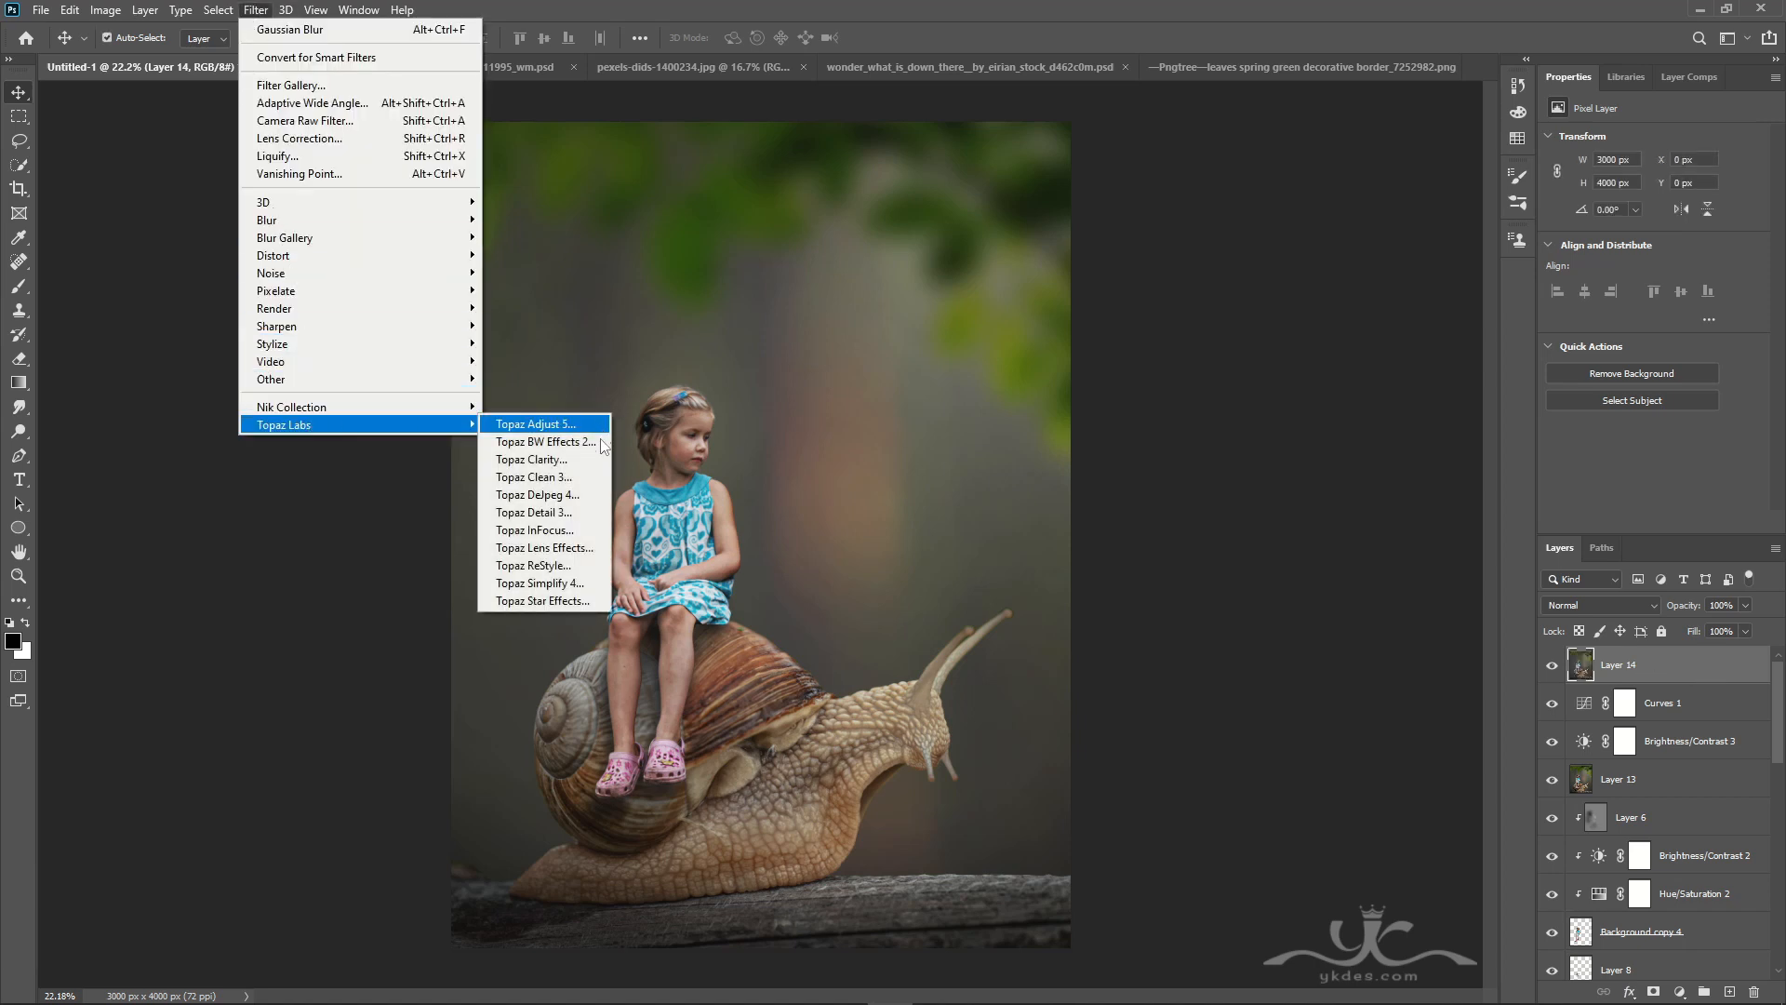
left_click(558, 512)
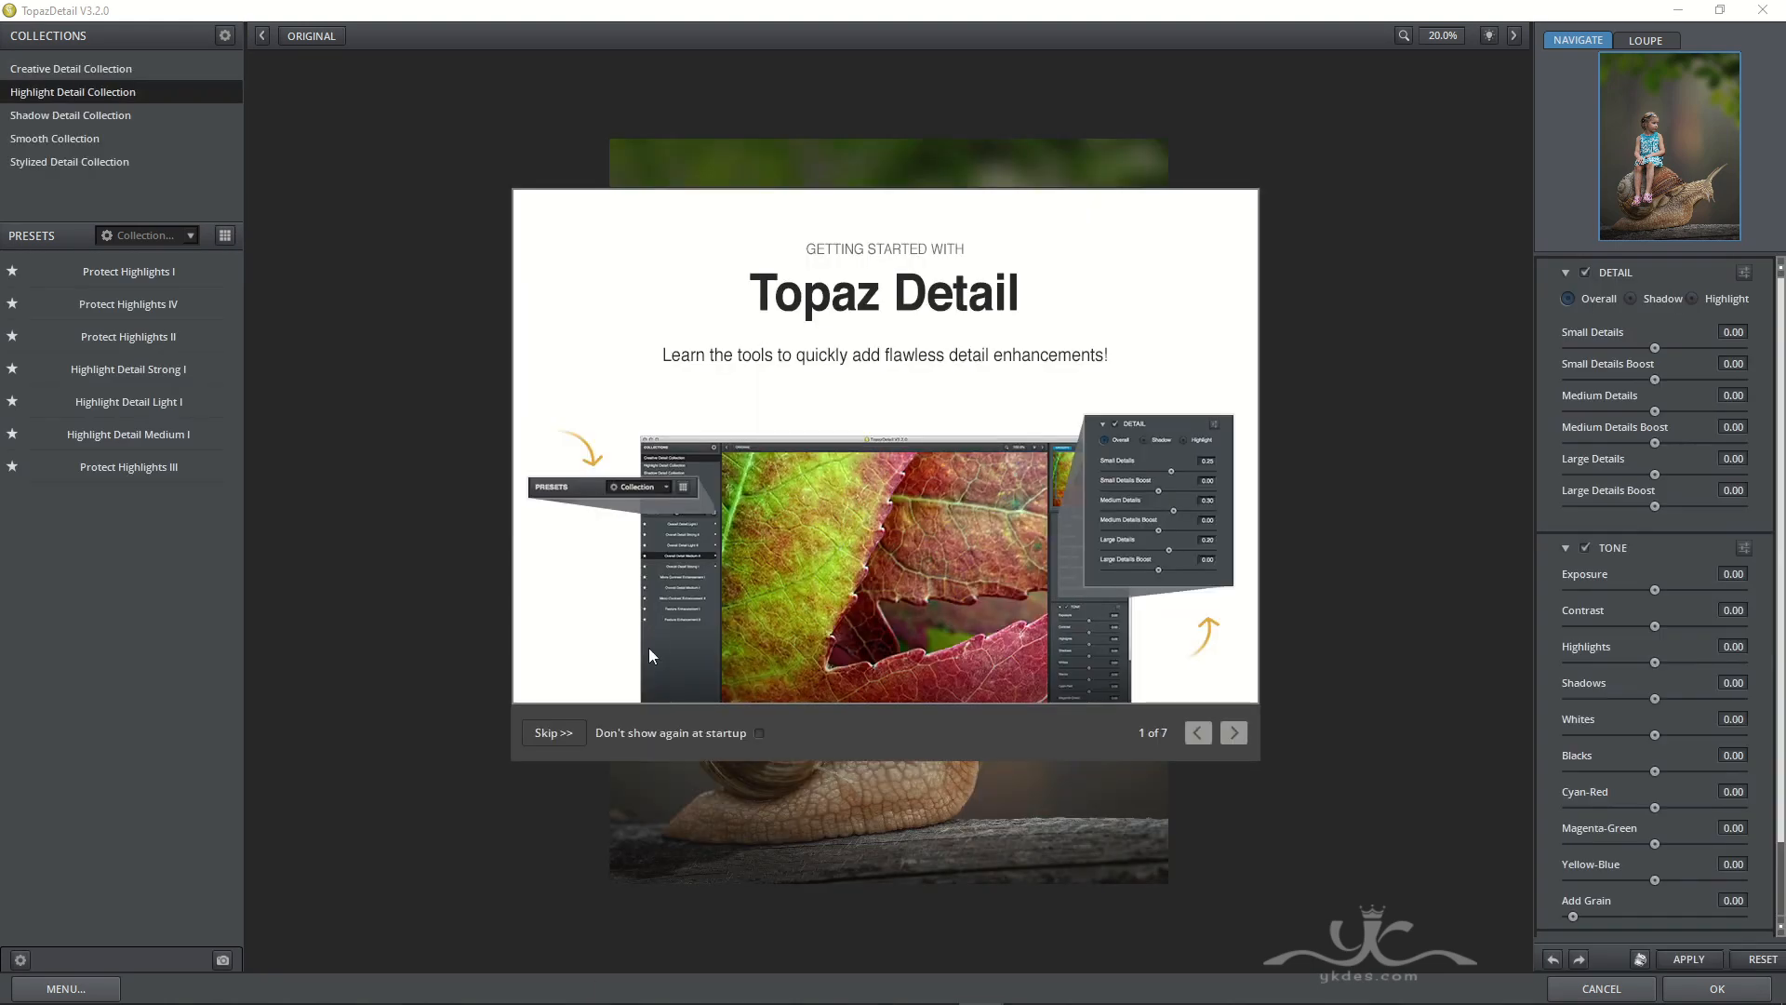
left_click(586, 729)
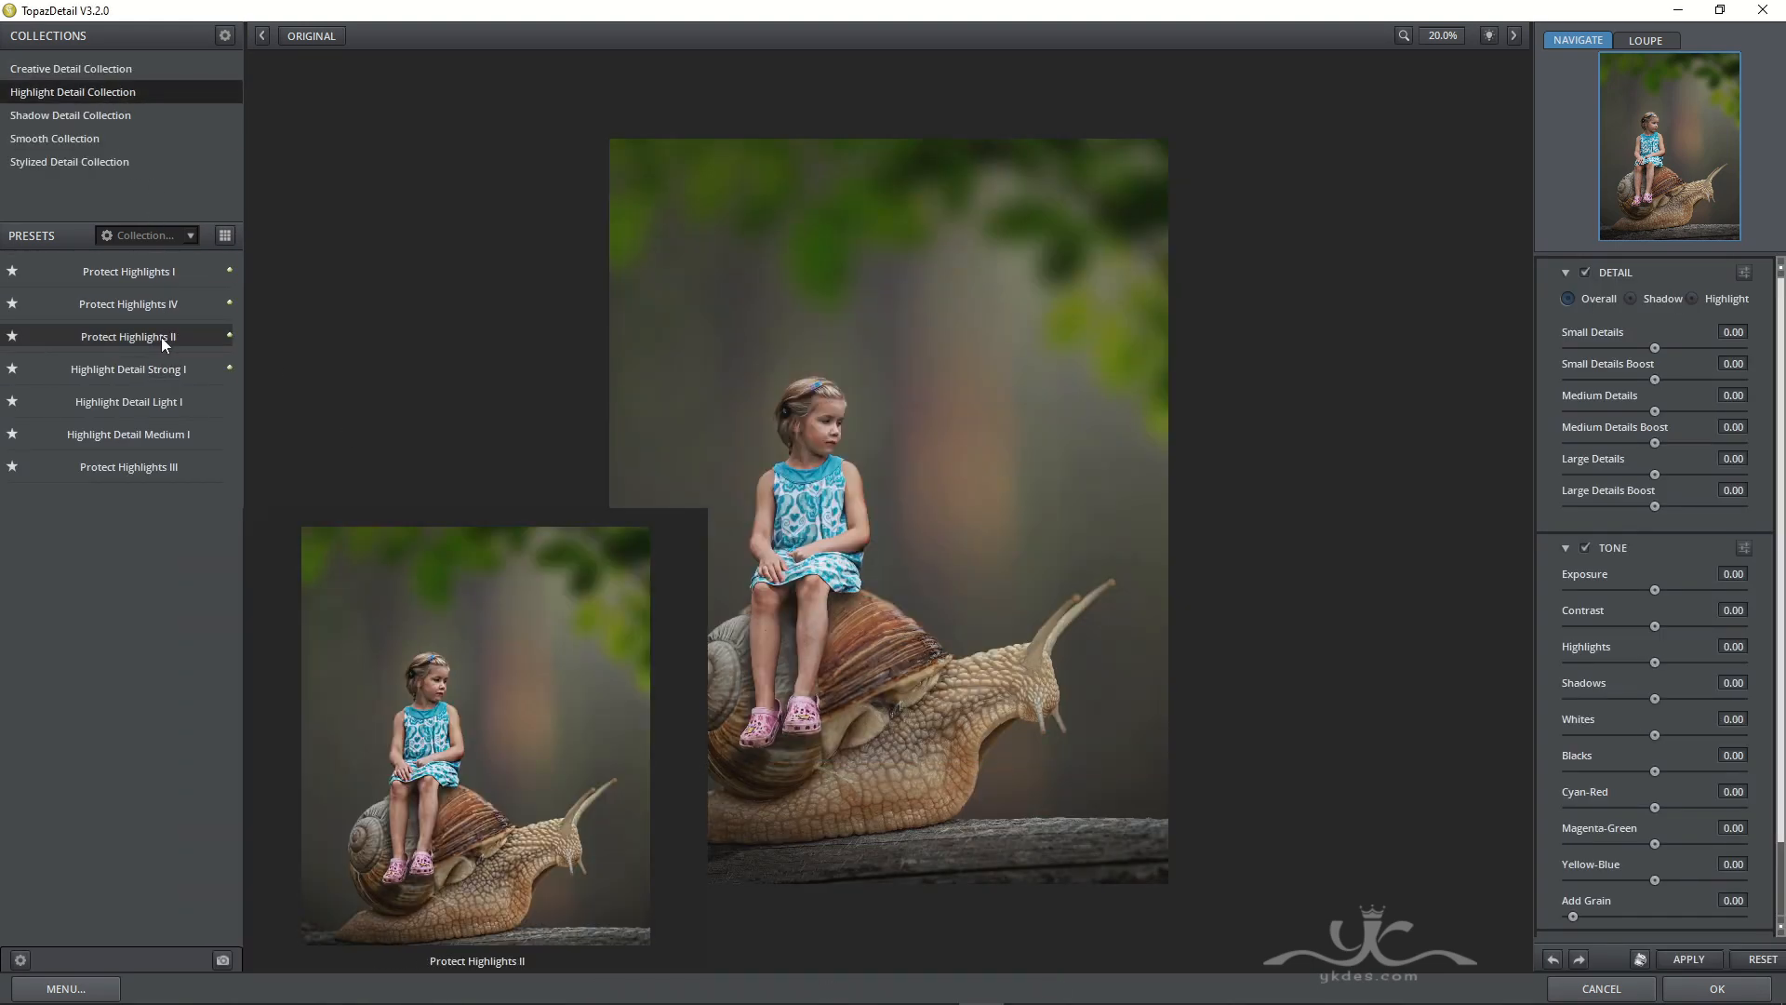
left_click(158, 338)
left_click(1746, 991)
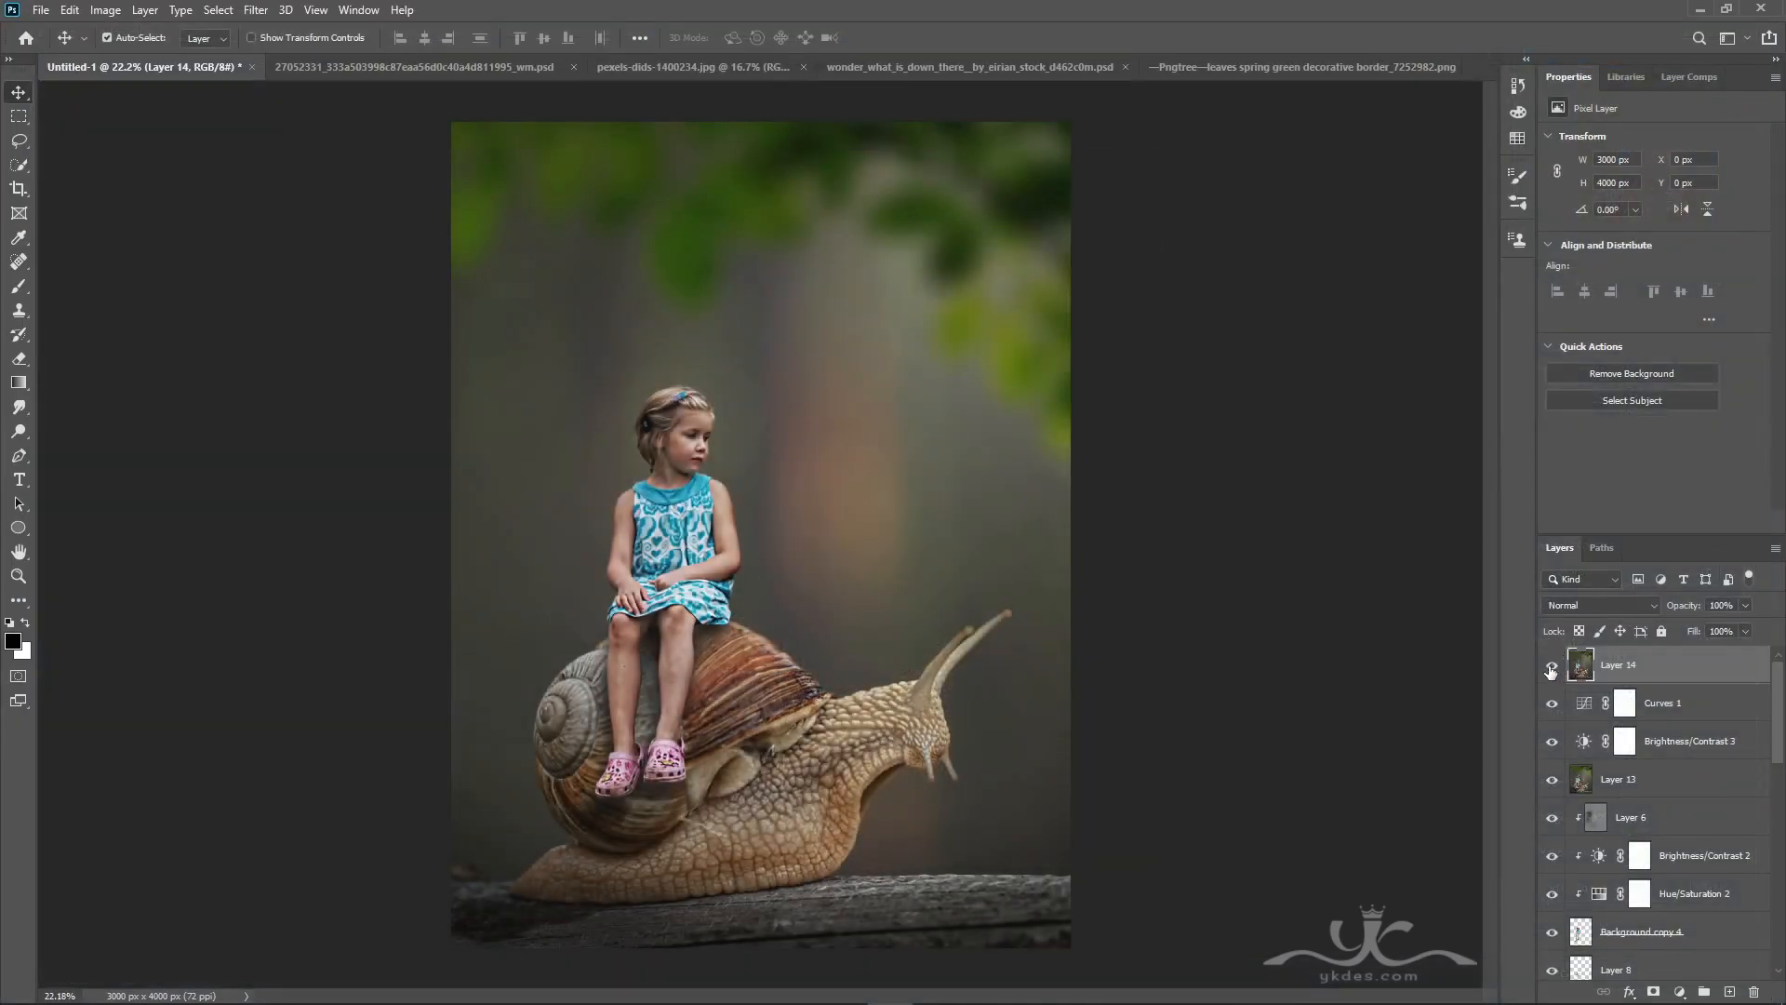
- Lower the detail-enhanced top layer's opacity to 70%
left_click_drag(1745, 605, 1720, 626)
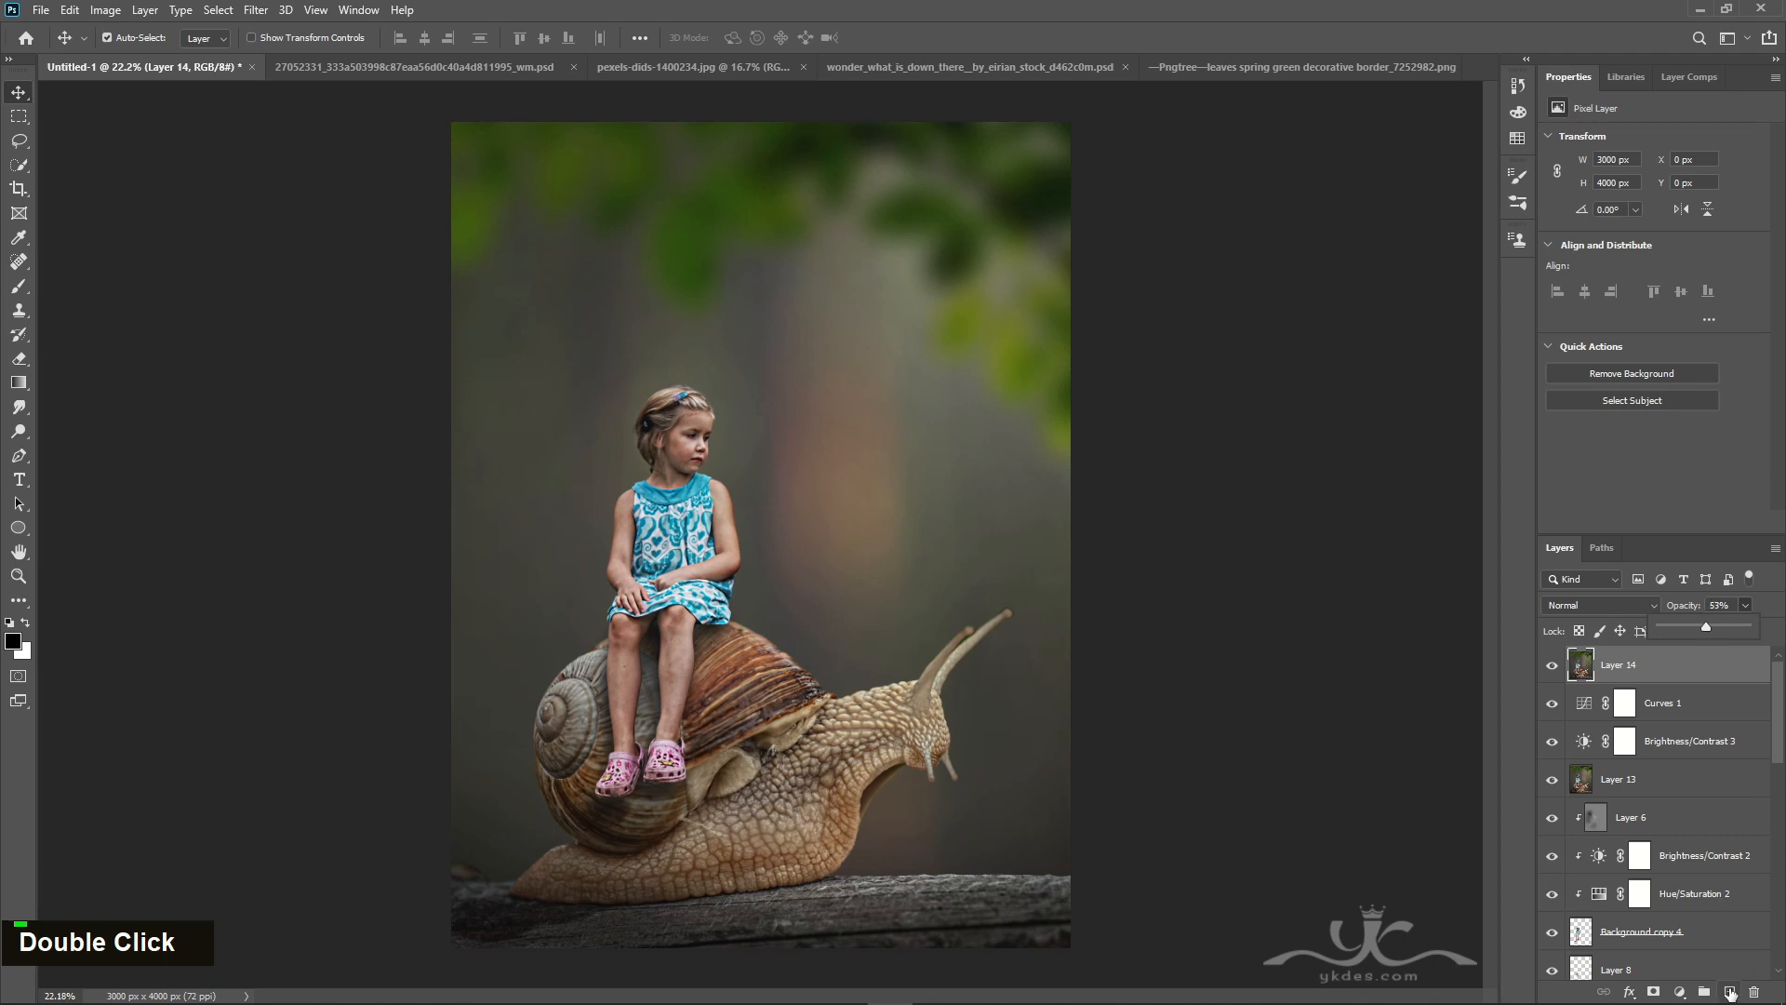
left_click_drag(1716, 627, 1720, 627)
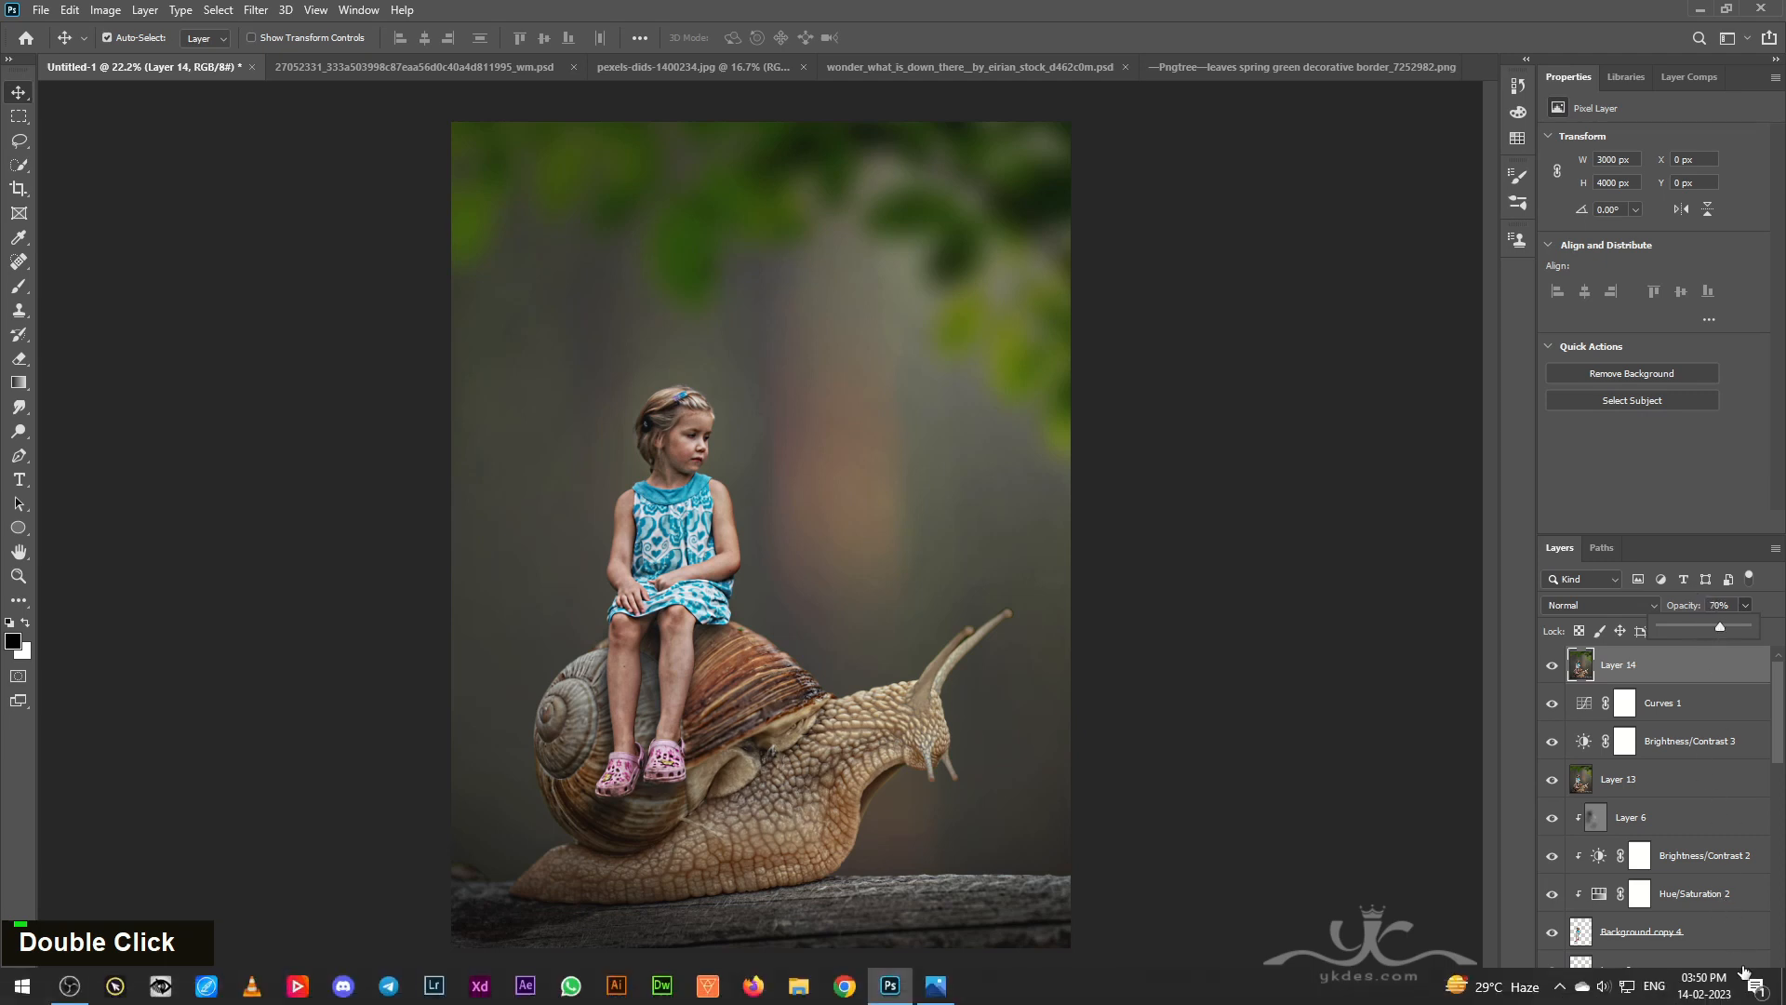
- Stamp all visible layers onto a new top layer and open it in Color Efex Pro 4 with Cross Processing, method C04, at 15% strength
left_click(1729, 989)
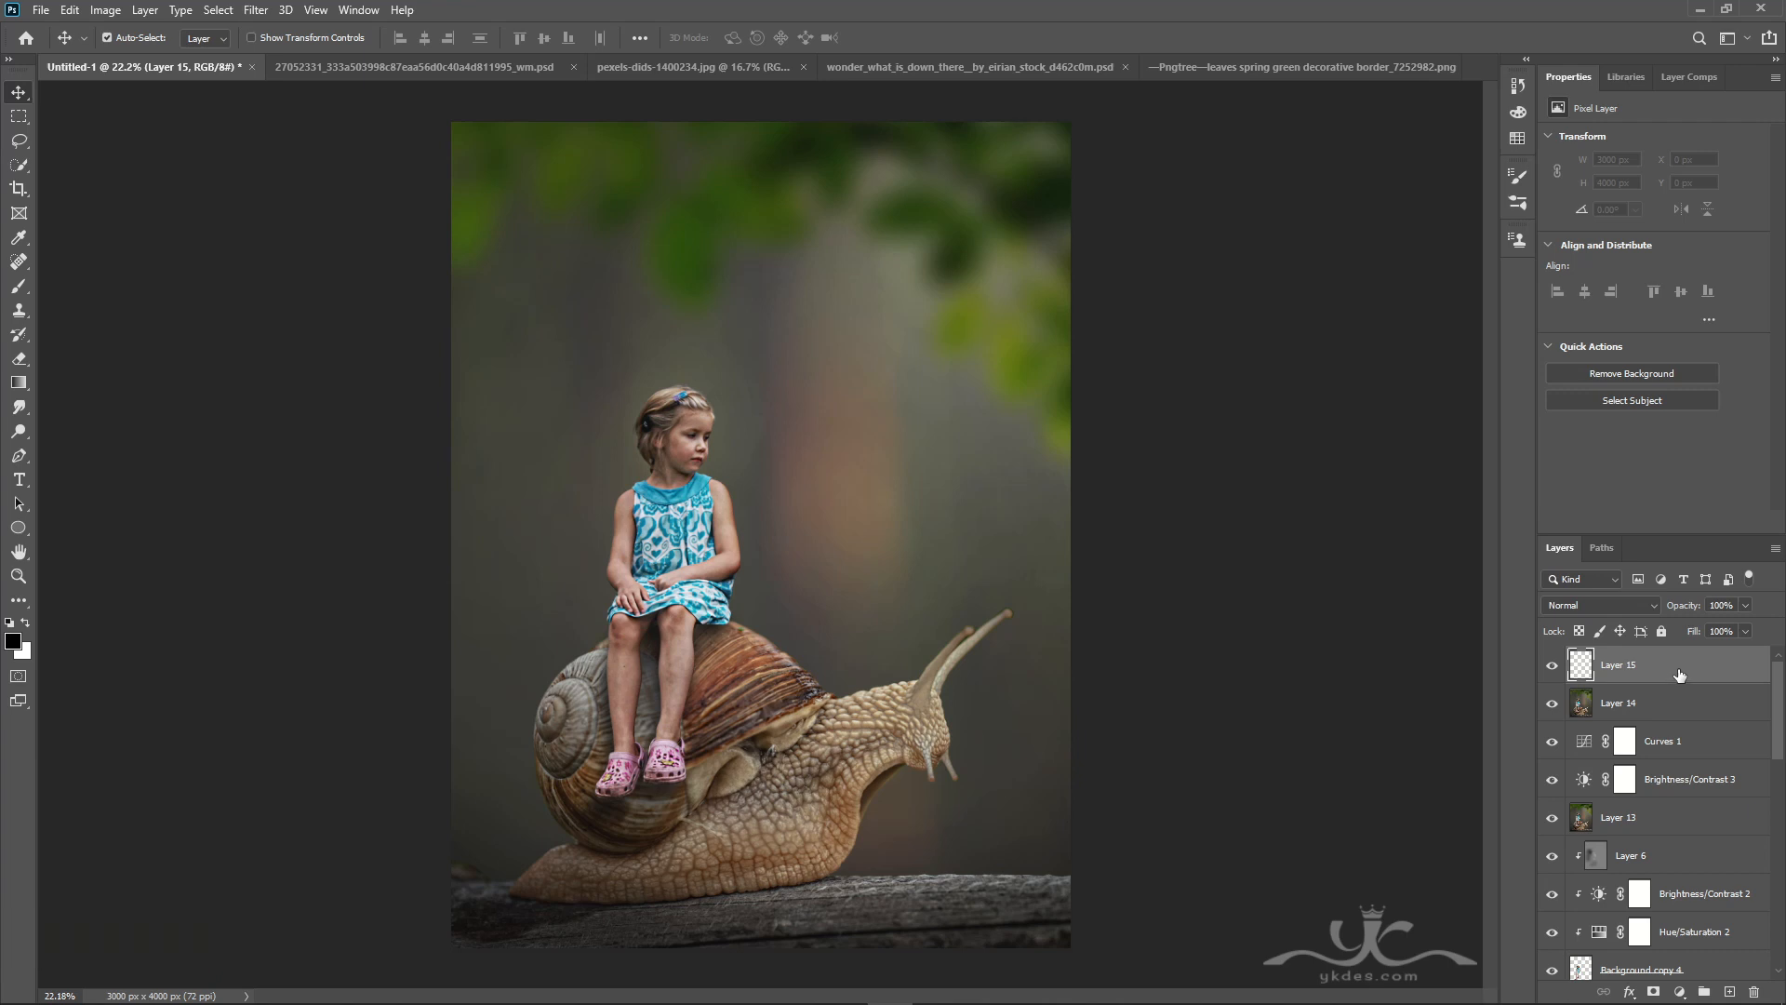
key("e")
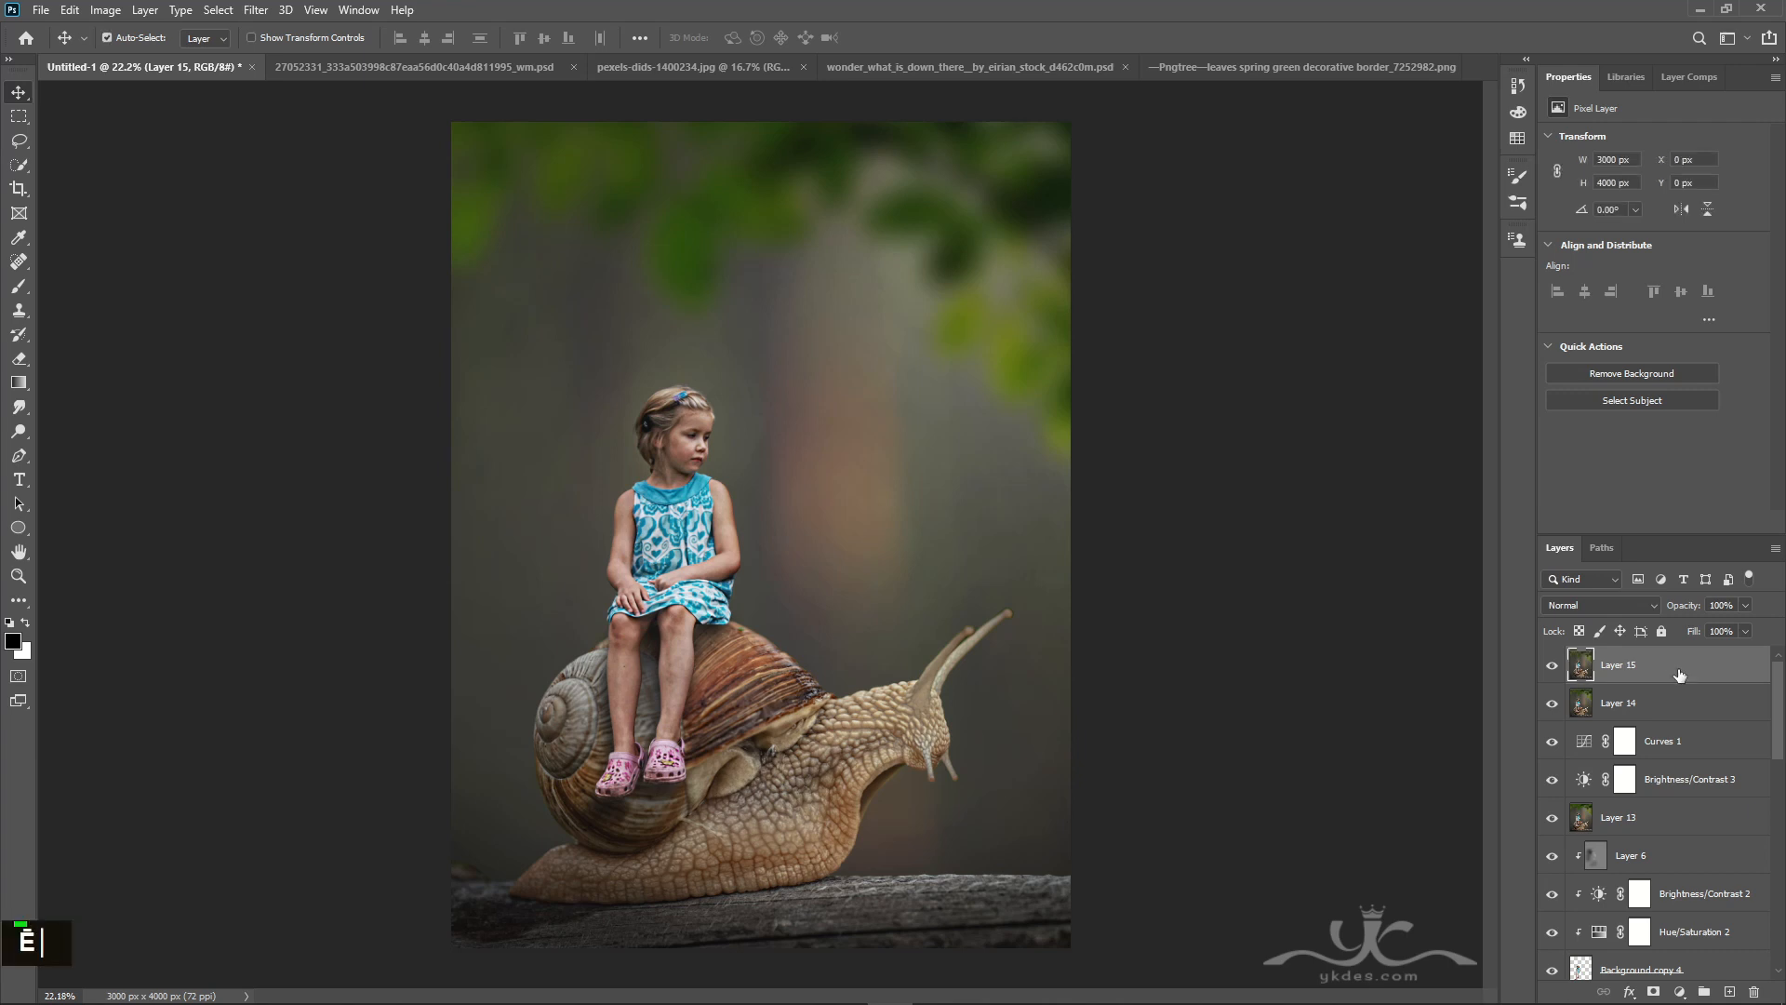
left_click(255, 10)
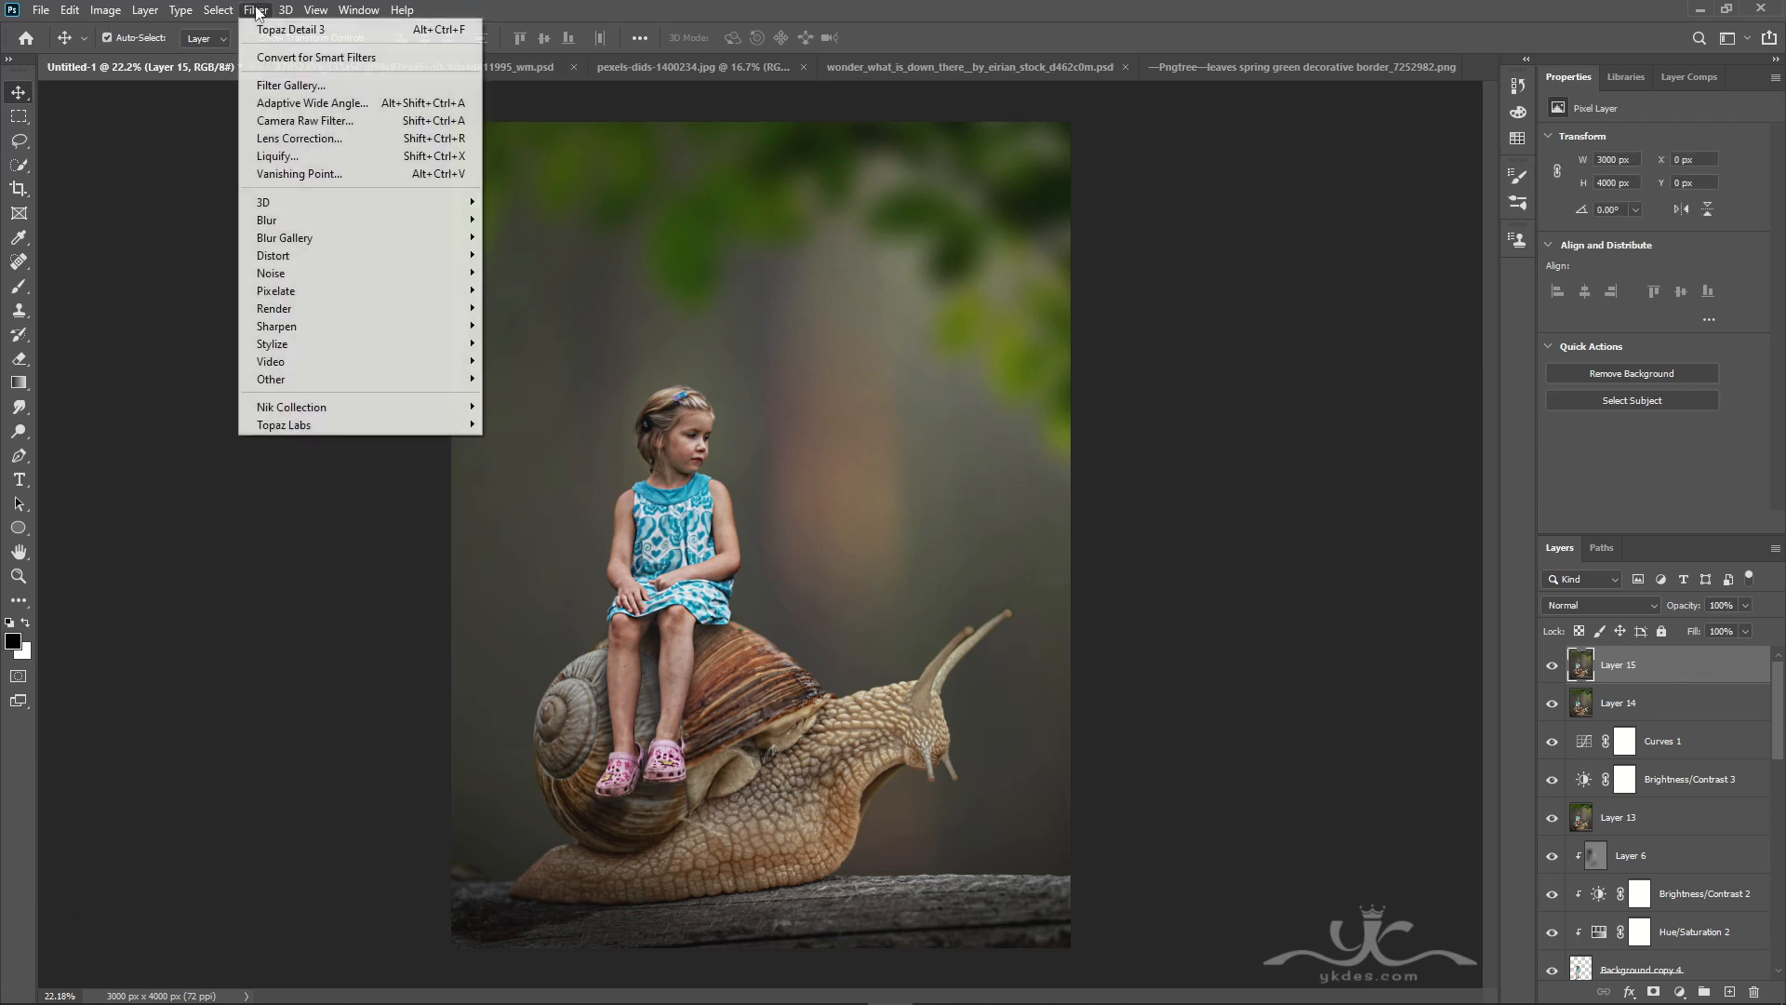
mouse_move(337, 406)
left_click(582, 426)
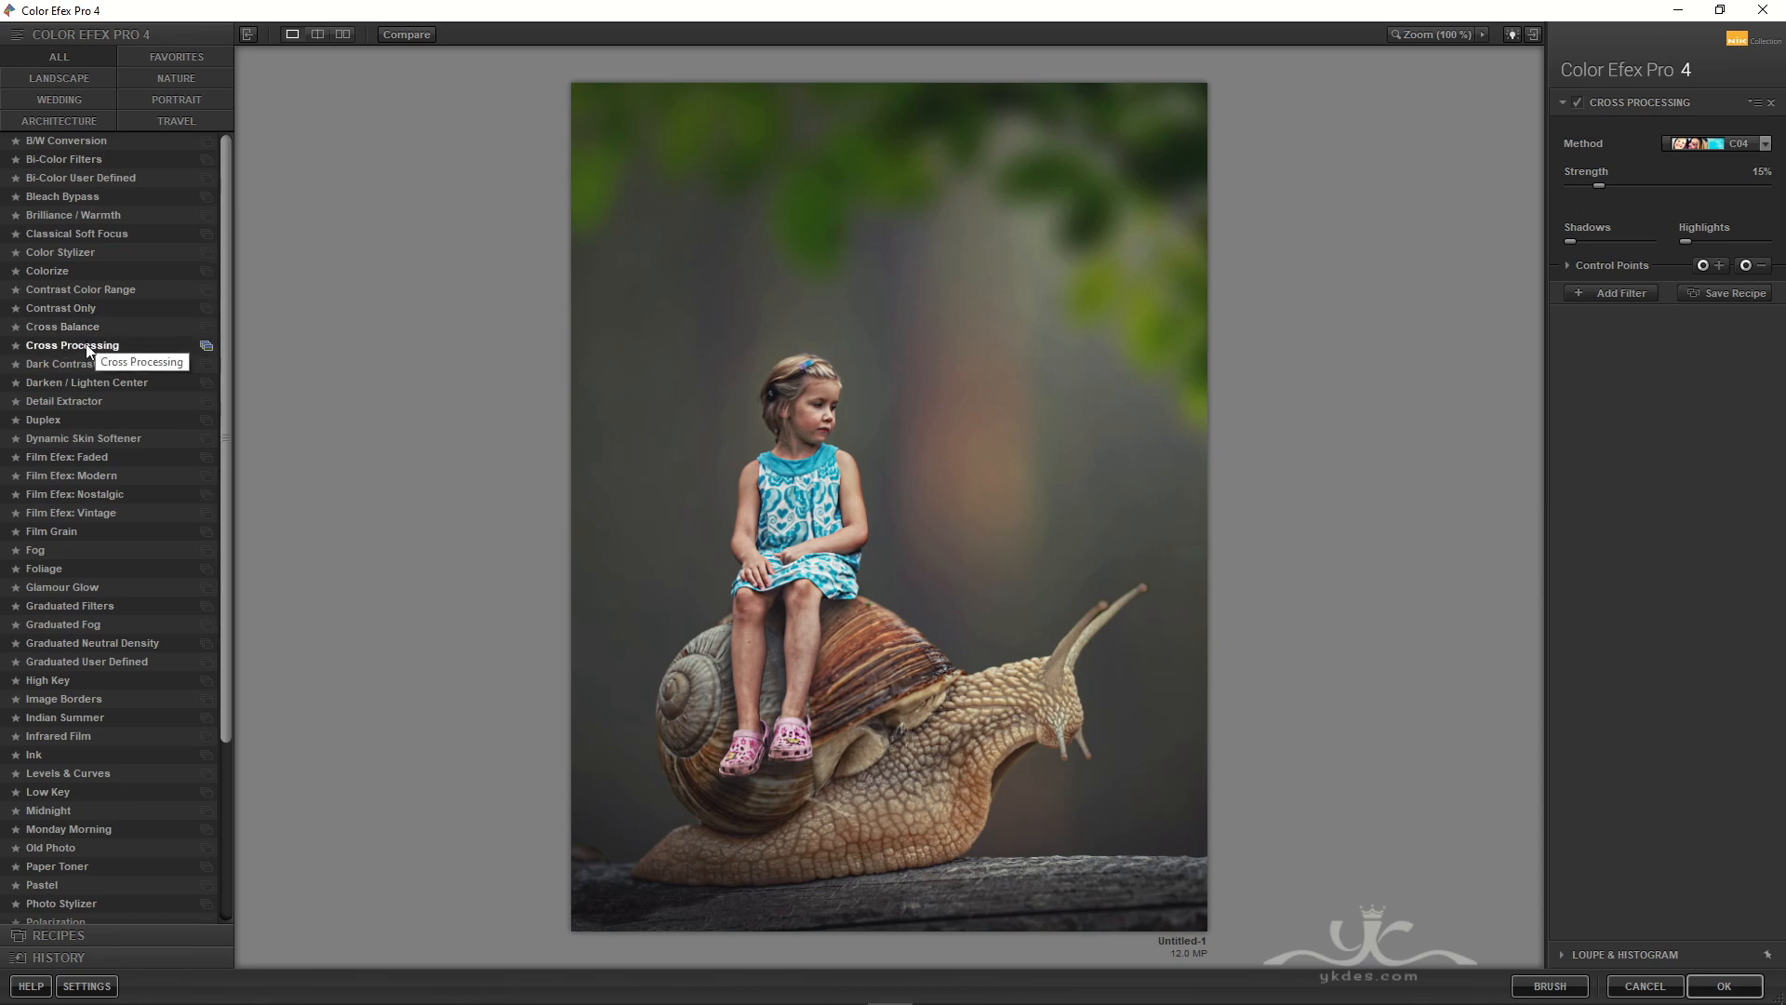
left_click(1686, 139)
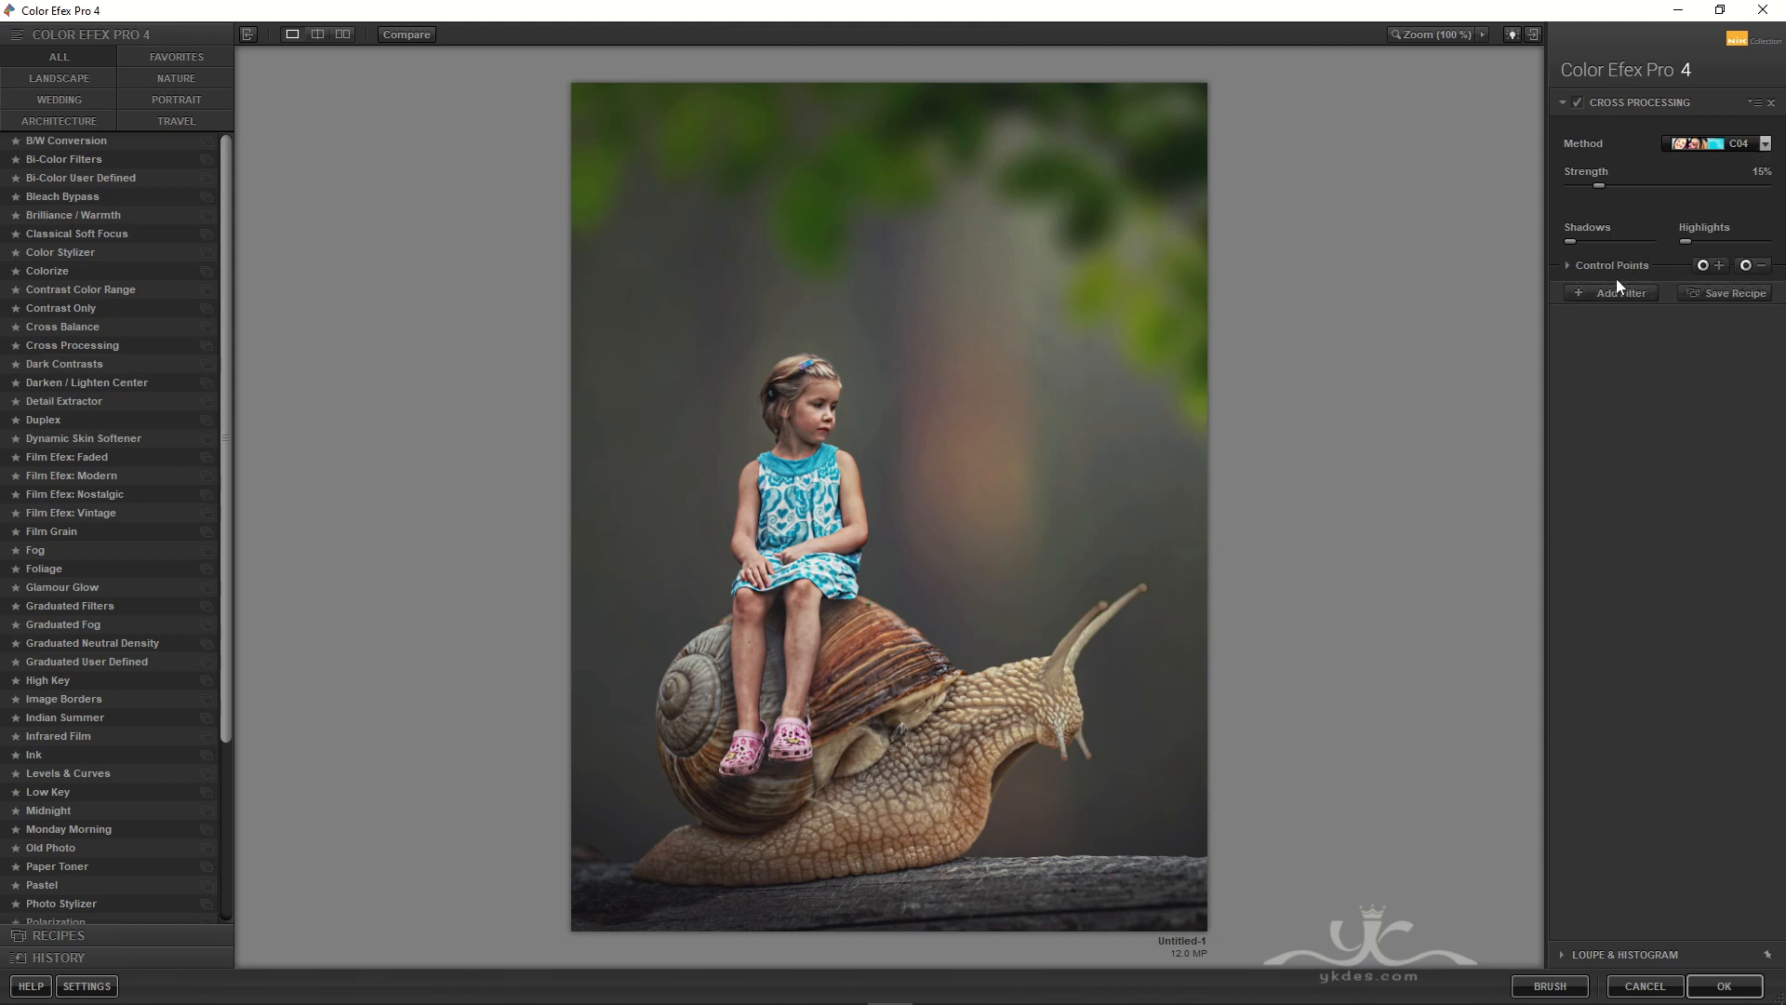
- Add a Brilliance / Warmth filter to the Color Efex Pro stack and set its warmth to 15%
left_click(1628, 293)
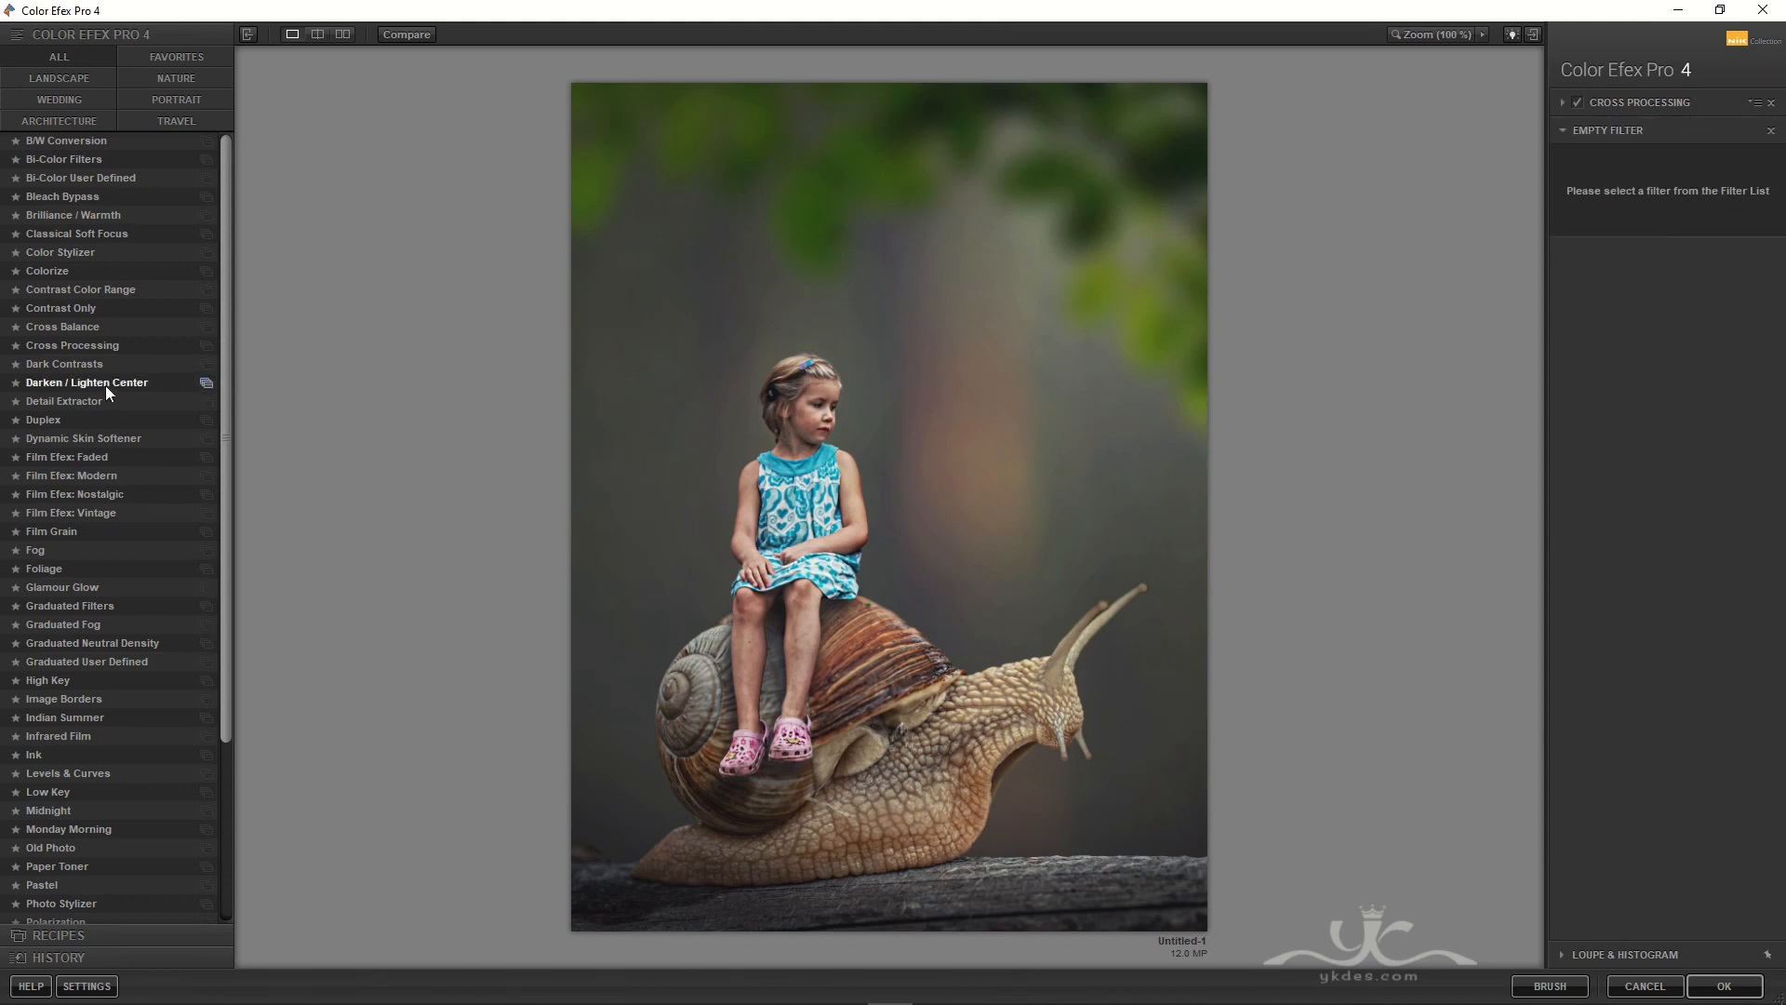
left_click(88, 216)
left_click_drag(1668, 210, 1673, 214)
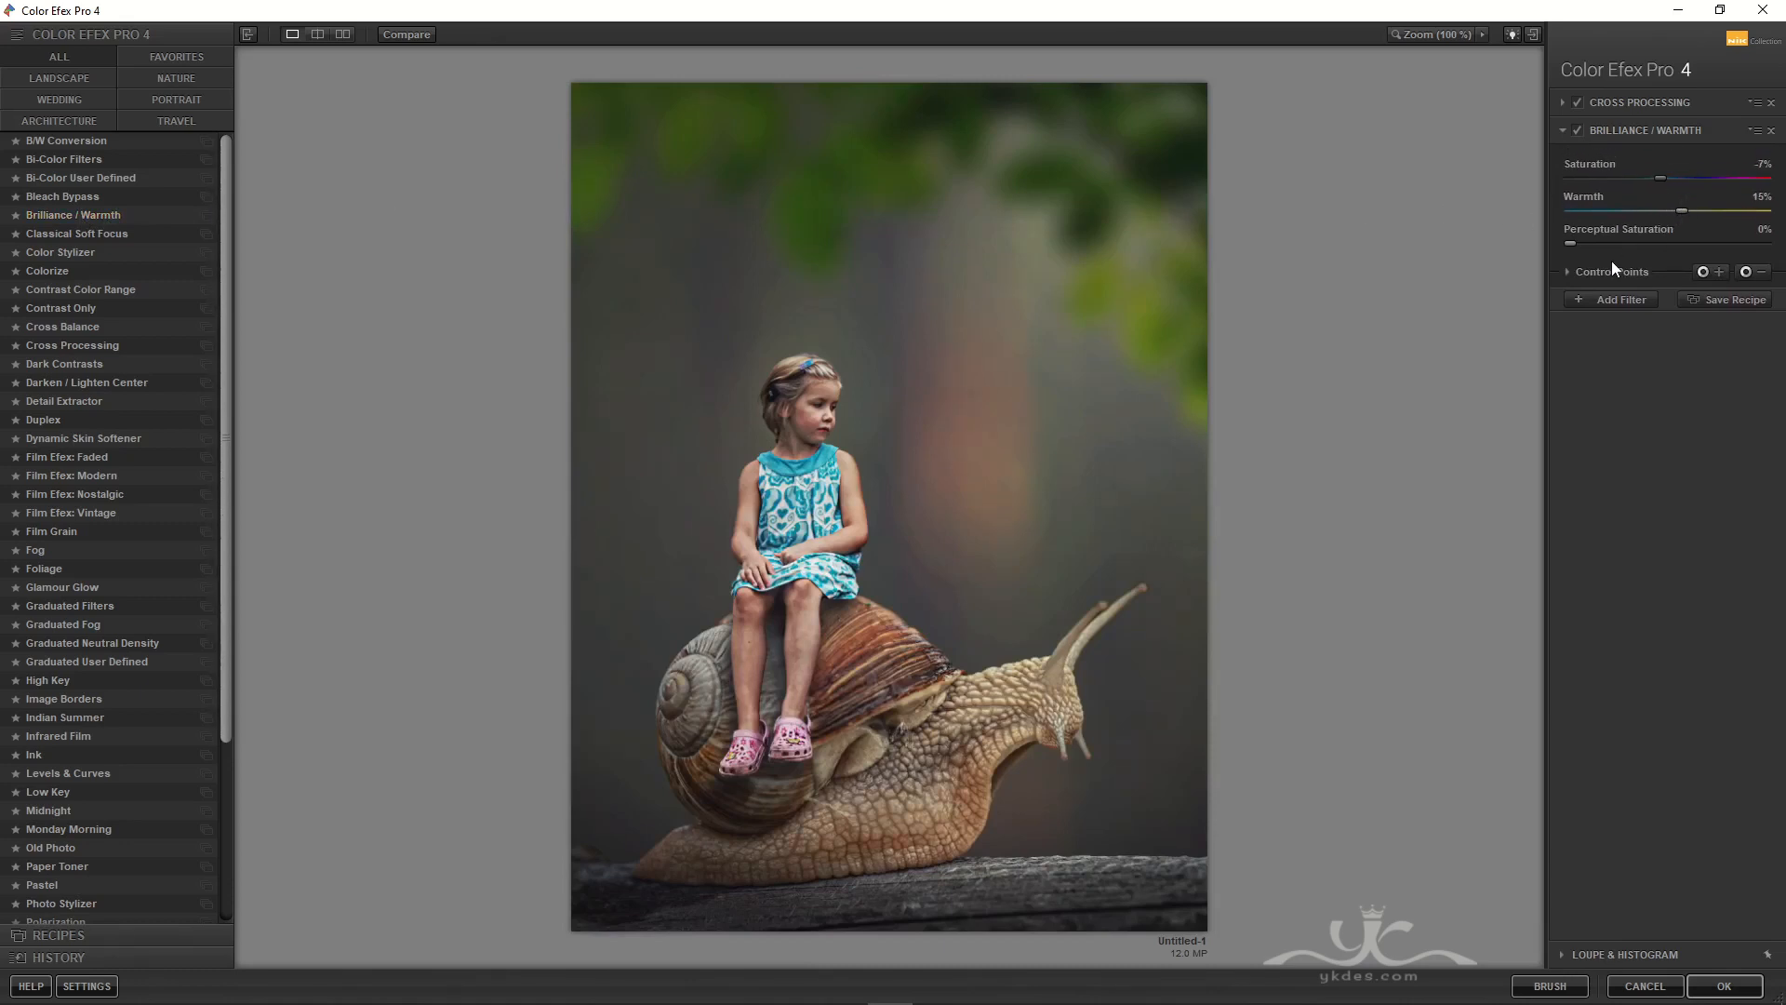
- Add a Graduated Fog filter at 8% opacity and toggle it off and on to compare its effect
left_click(1607, 298)
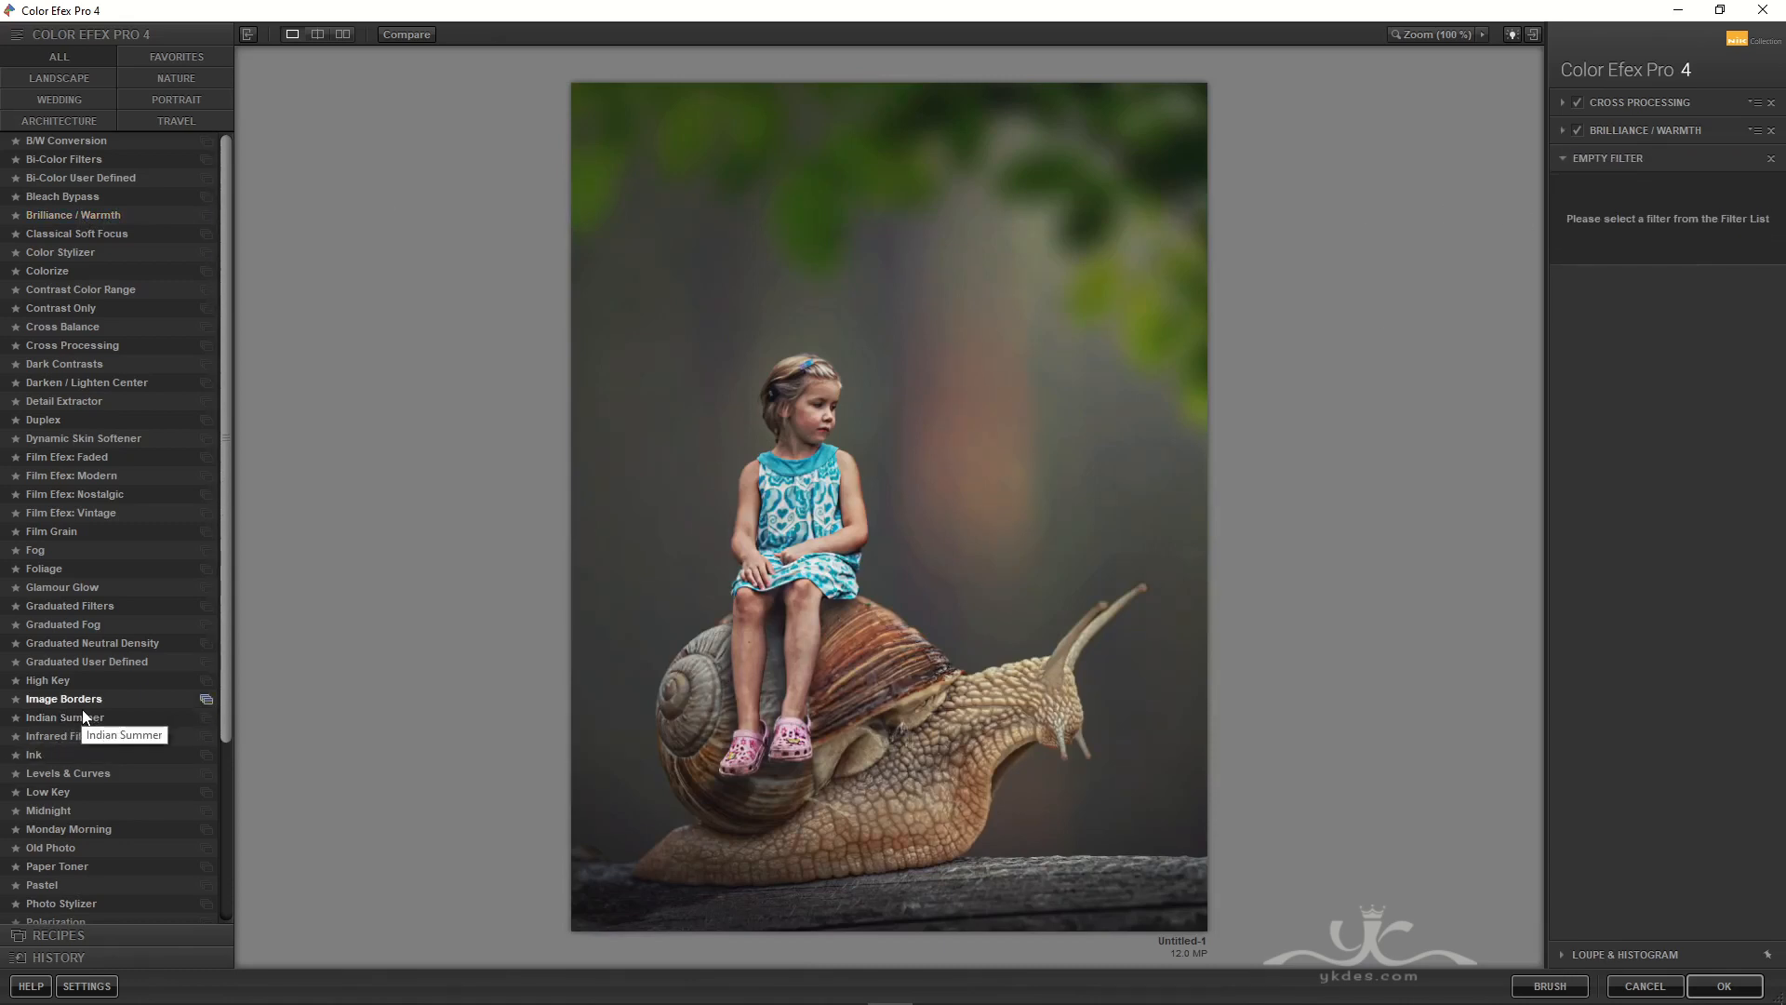
left_click(70, 625)
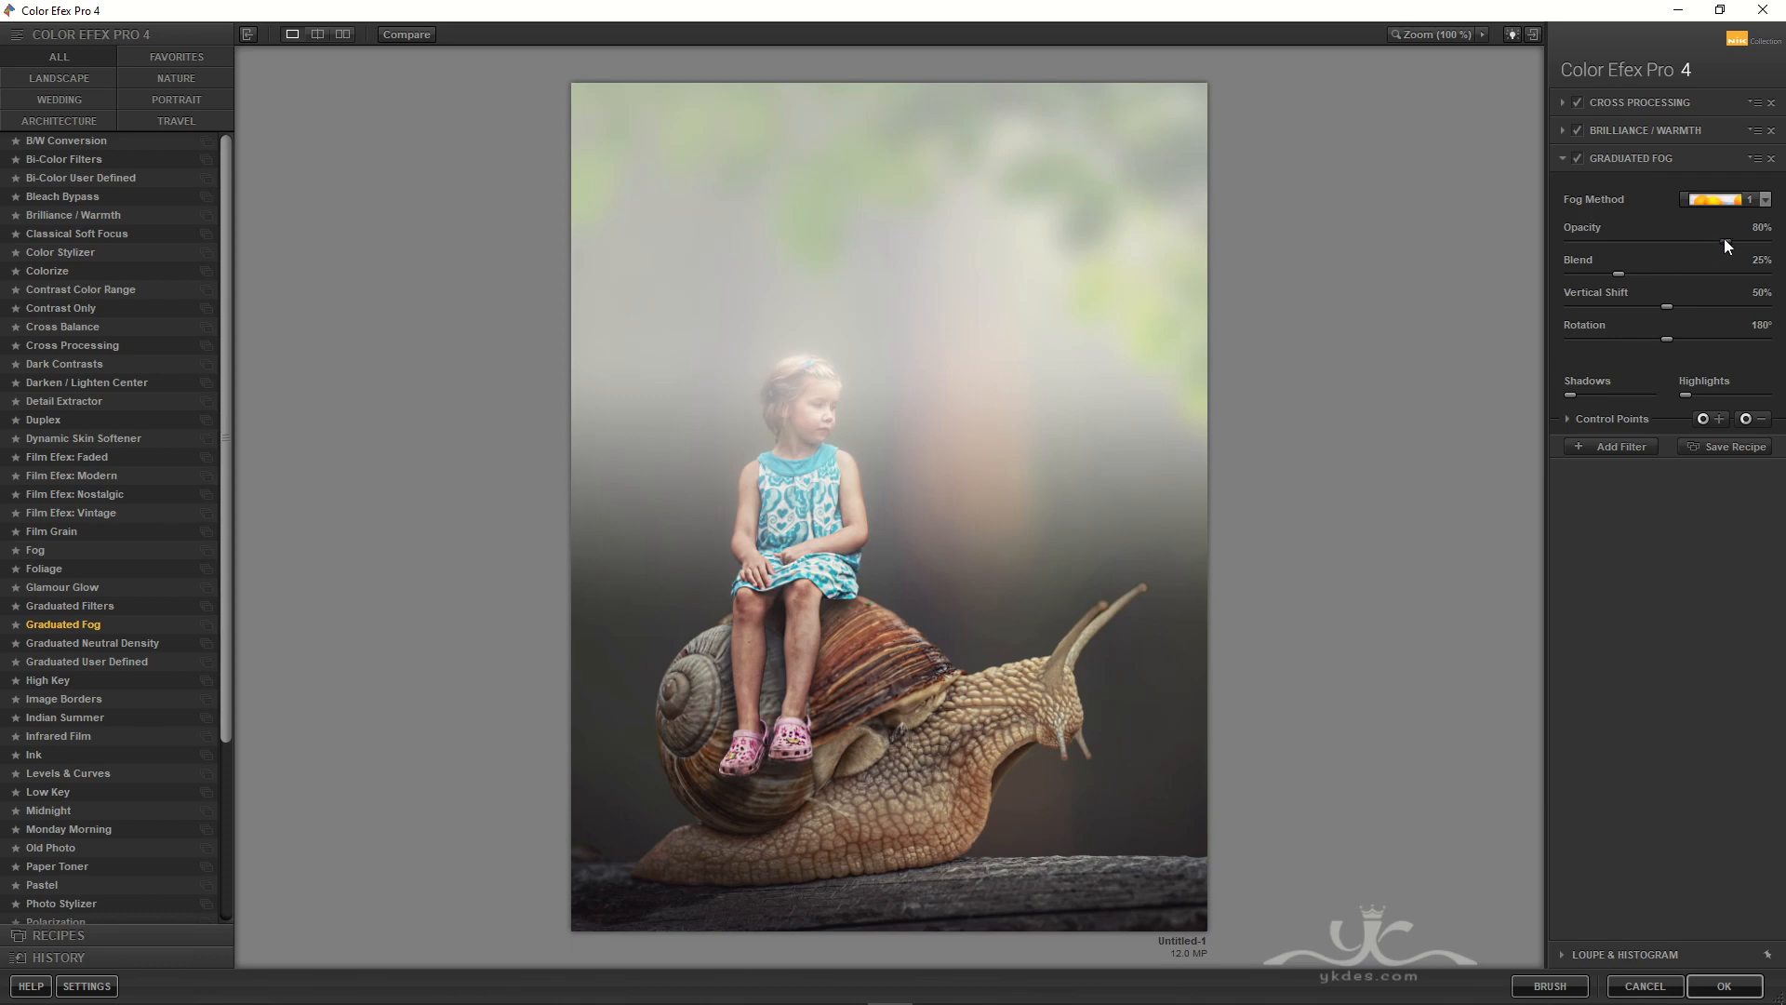
left_click_drag(1723, 240, 1581, 243)
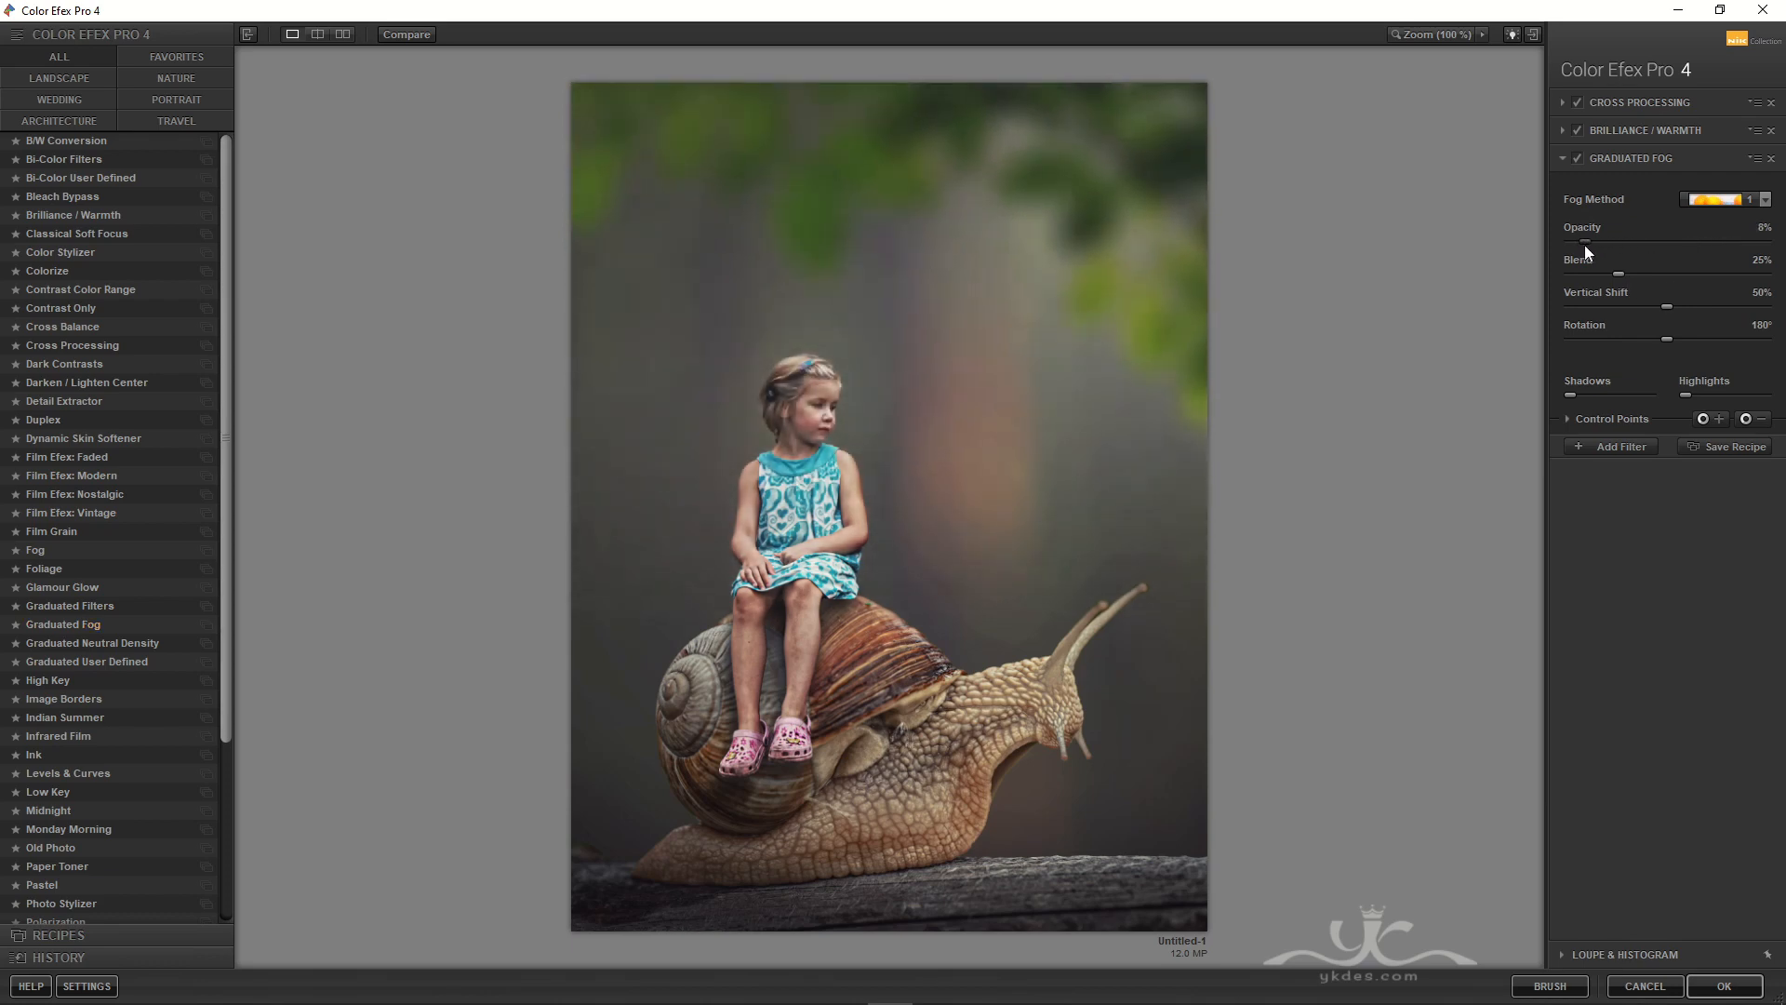
double_click(1576, 159)
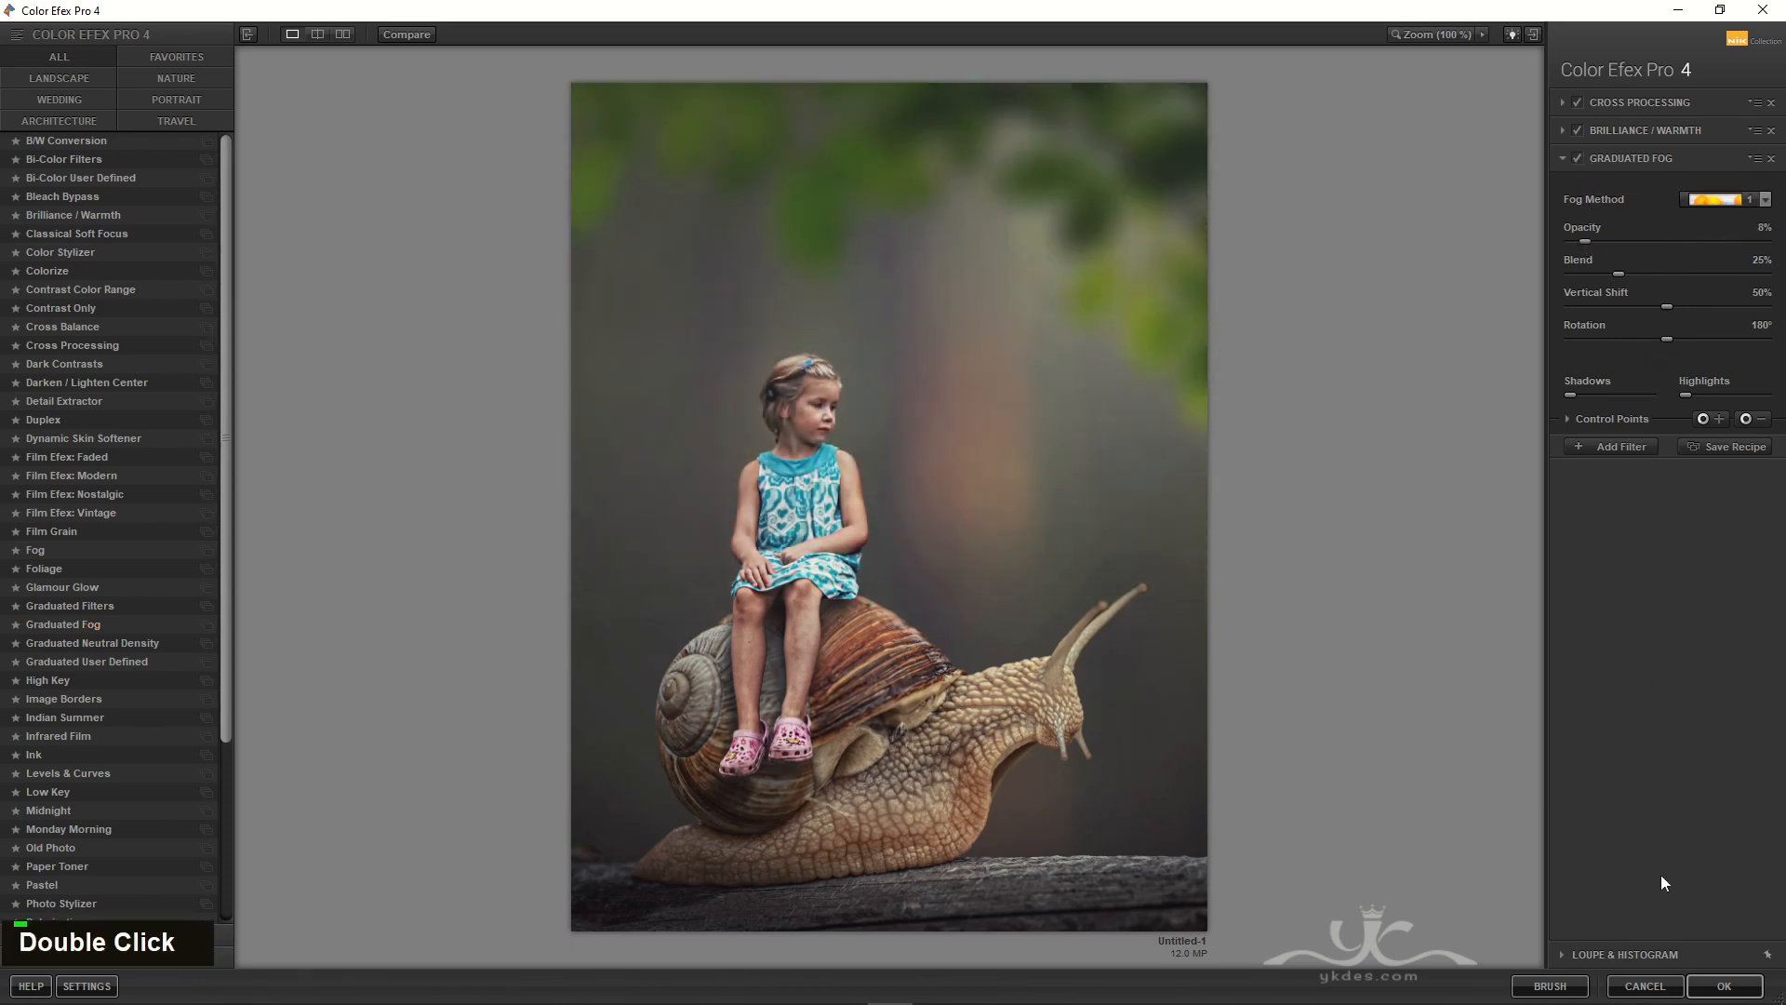
- Add a Glamour Glow filter with its glow amount reduced and apply the filter stack to the image
left_click(1615, 448)
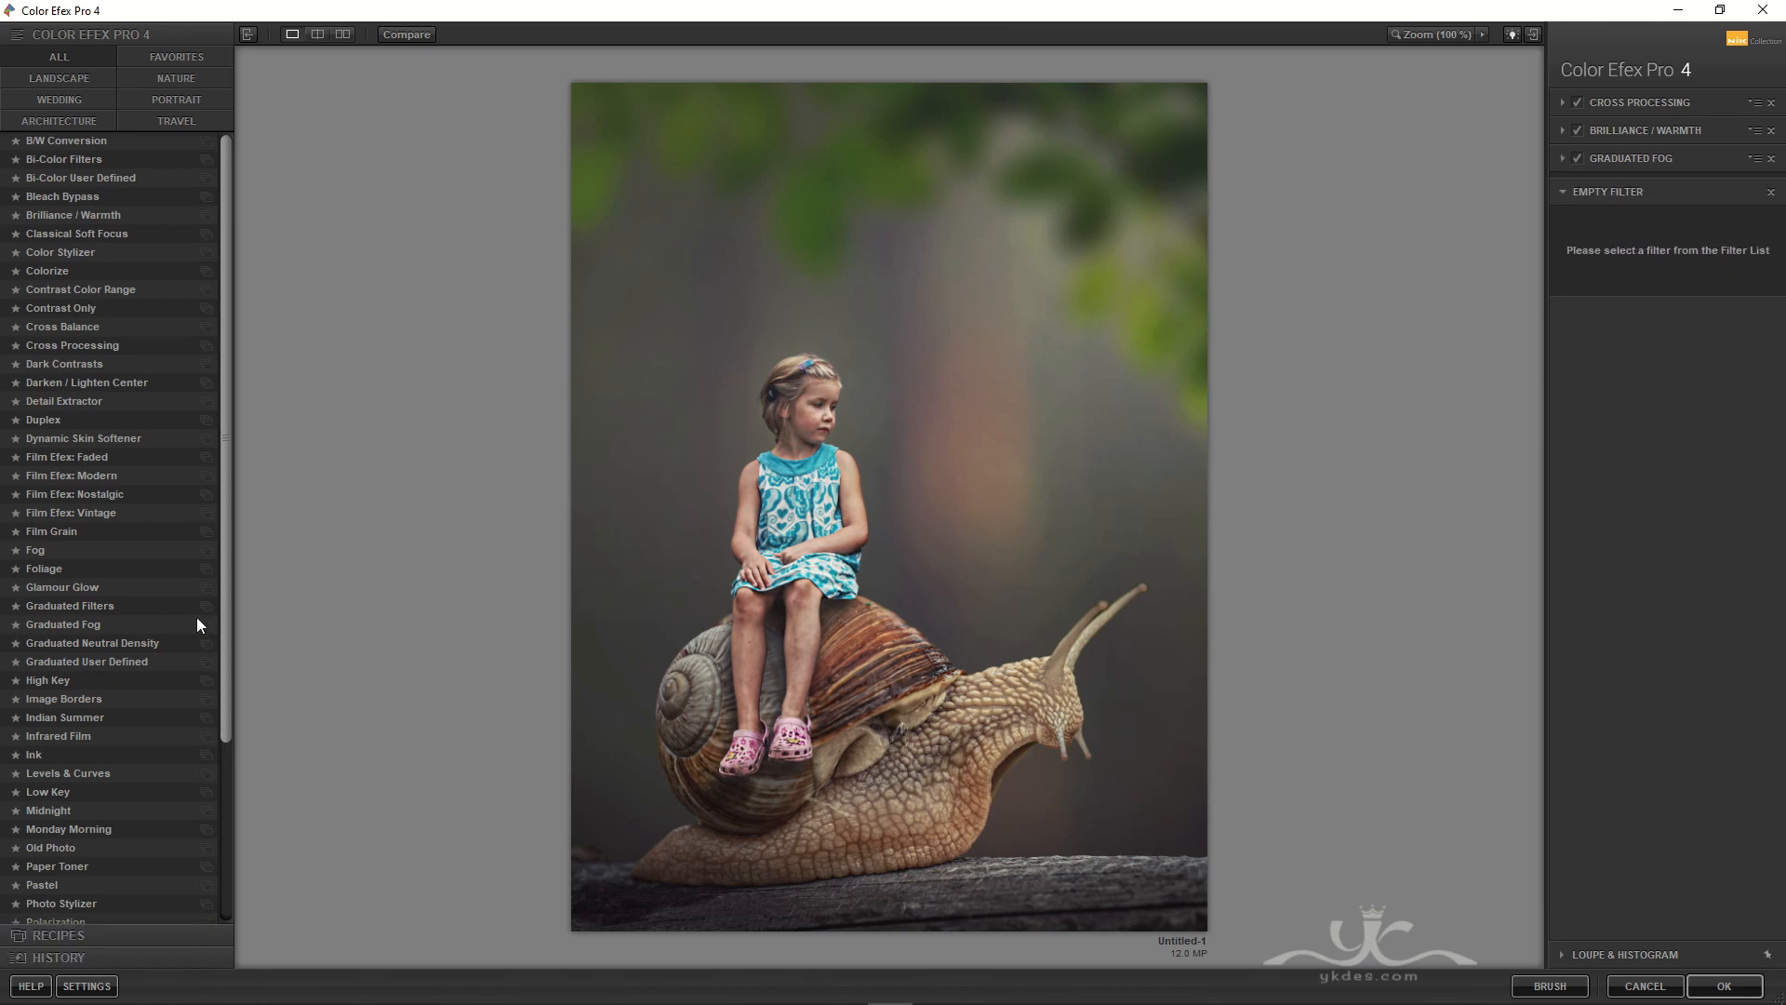
left_click(73, 588)
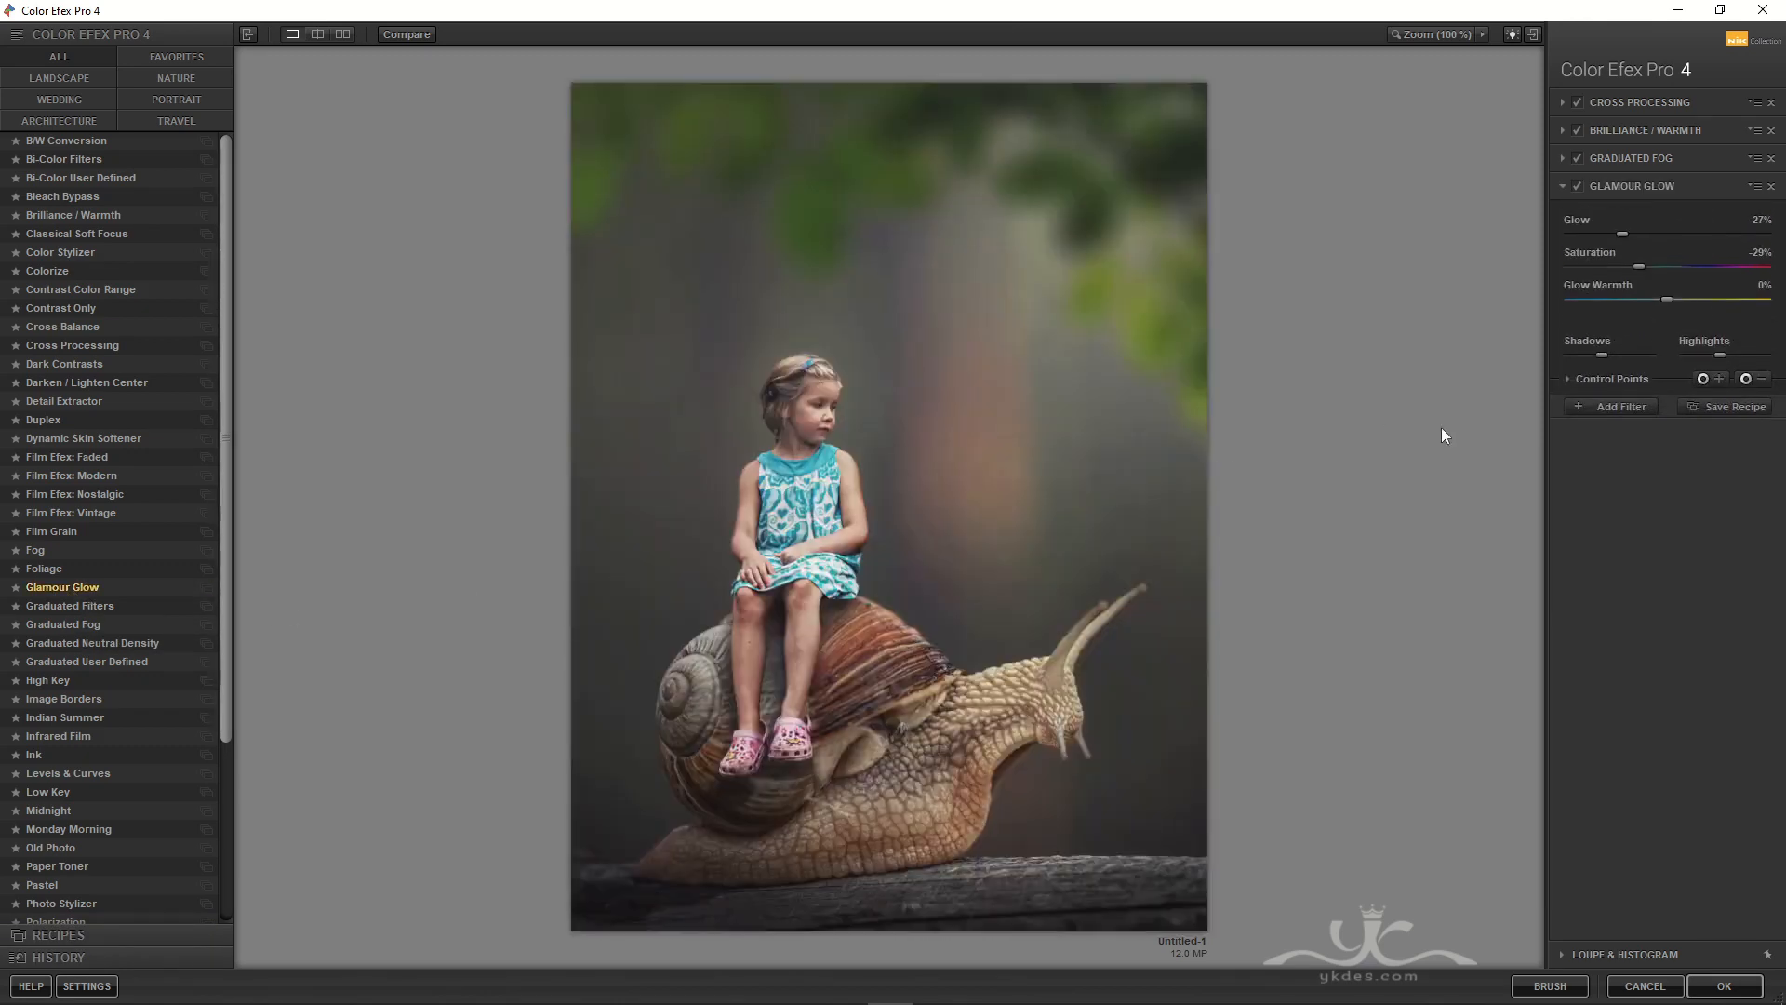
left_click_drag(1617, 231, 1581, 234)
left_click(1724, 986)
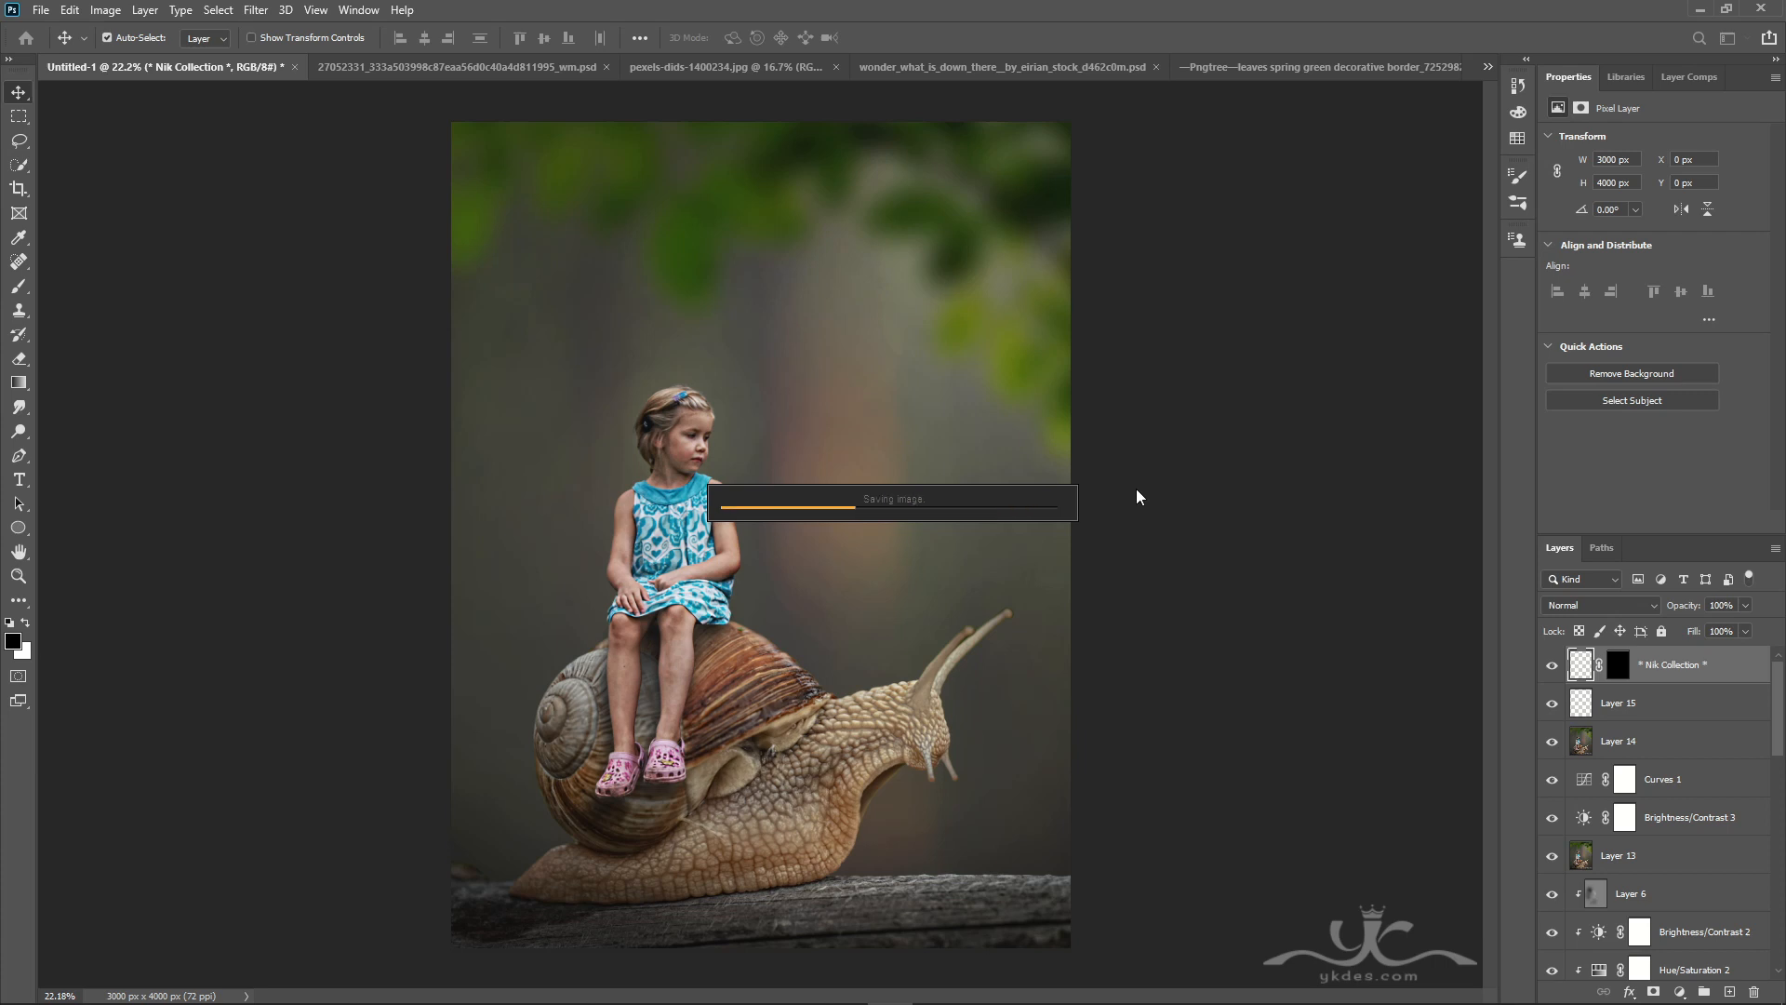
- Add an Exposure adjustment above the filtered layer with exposure +0.48 and gamma correction 0.97
left_click(1680, 991)
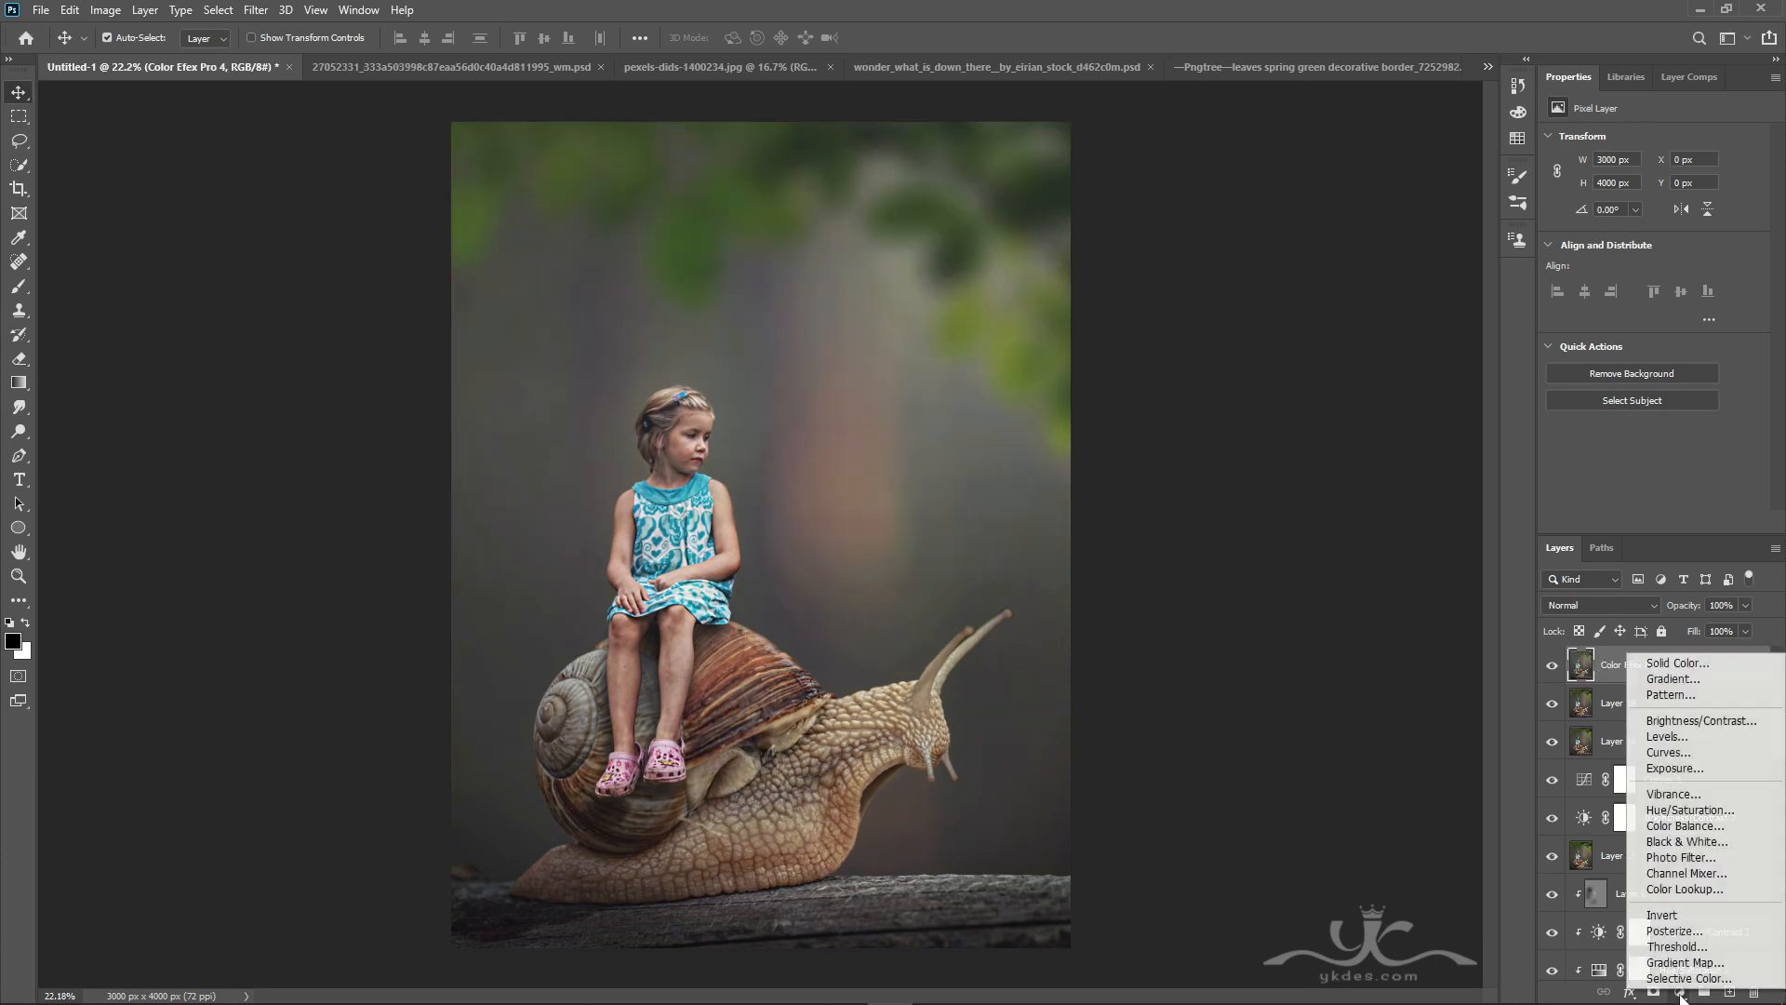
left_click(1675, 769)
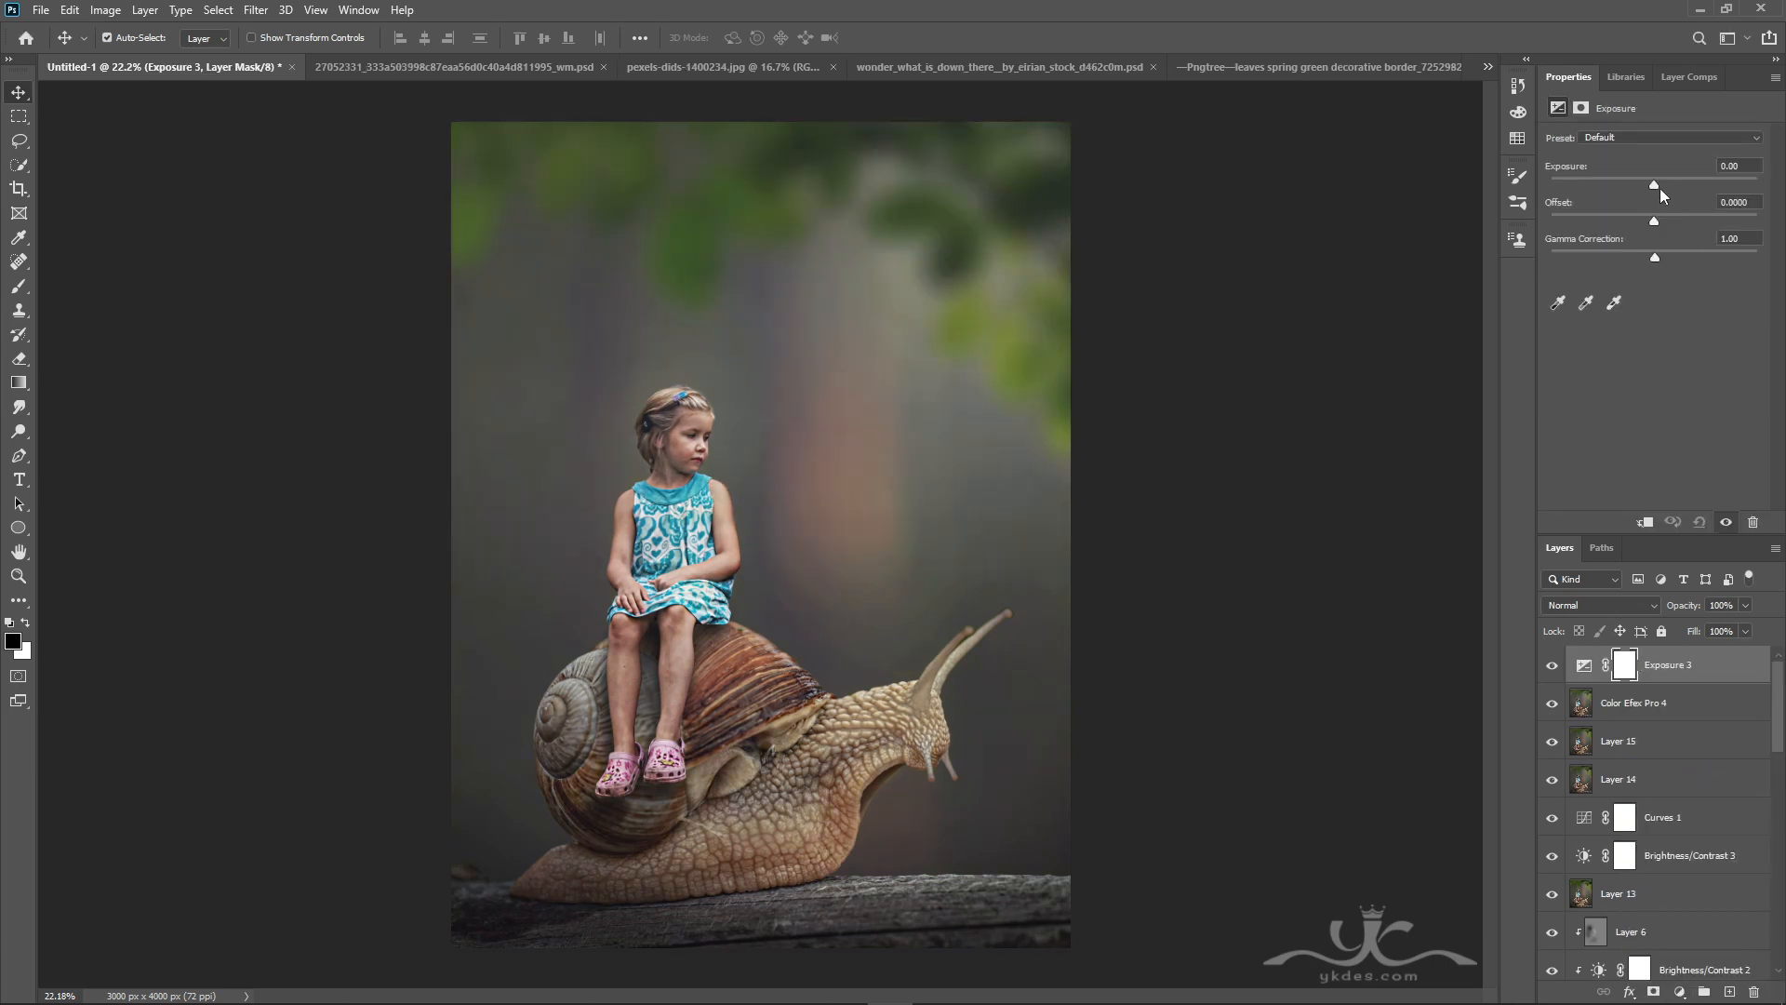
left_click_drag(1656, 186, 1661, 186)
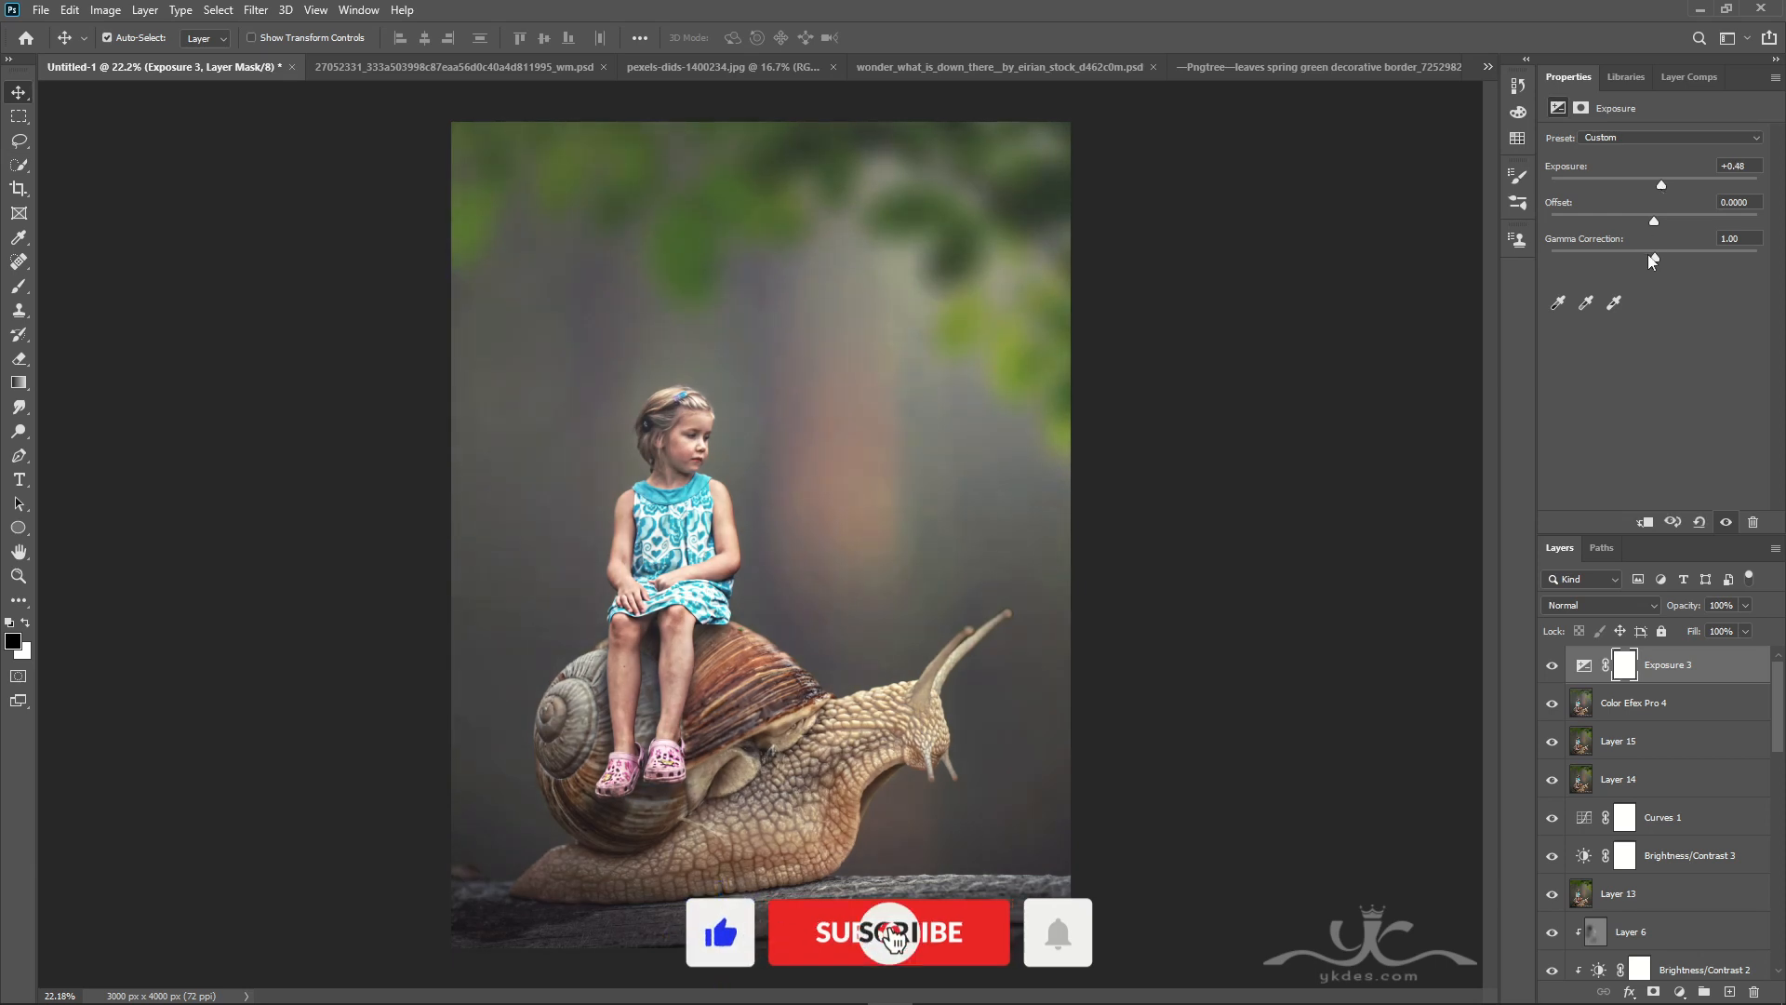
left_click_drag(1648, 254, 1659, 249)
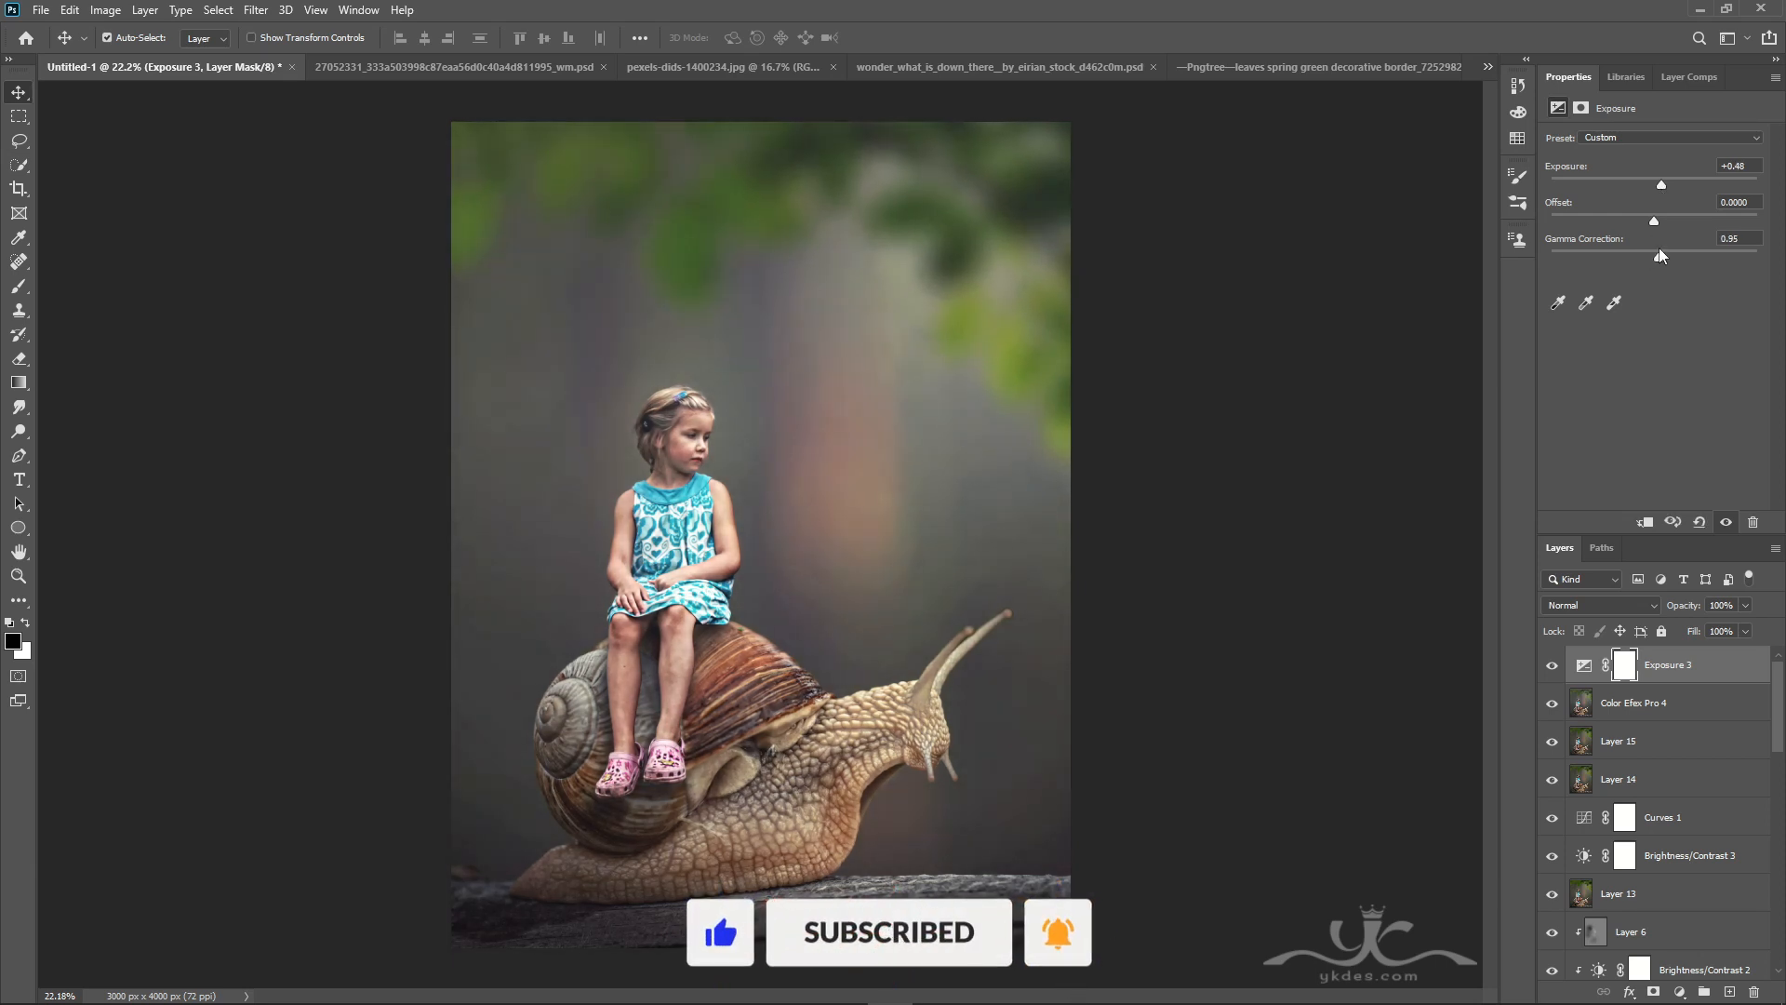
left_click_drag(1659, 247, 1655, 243)
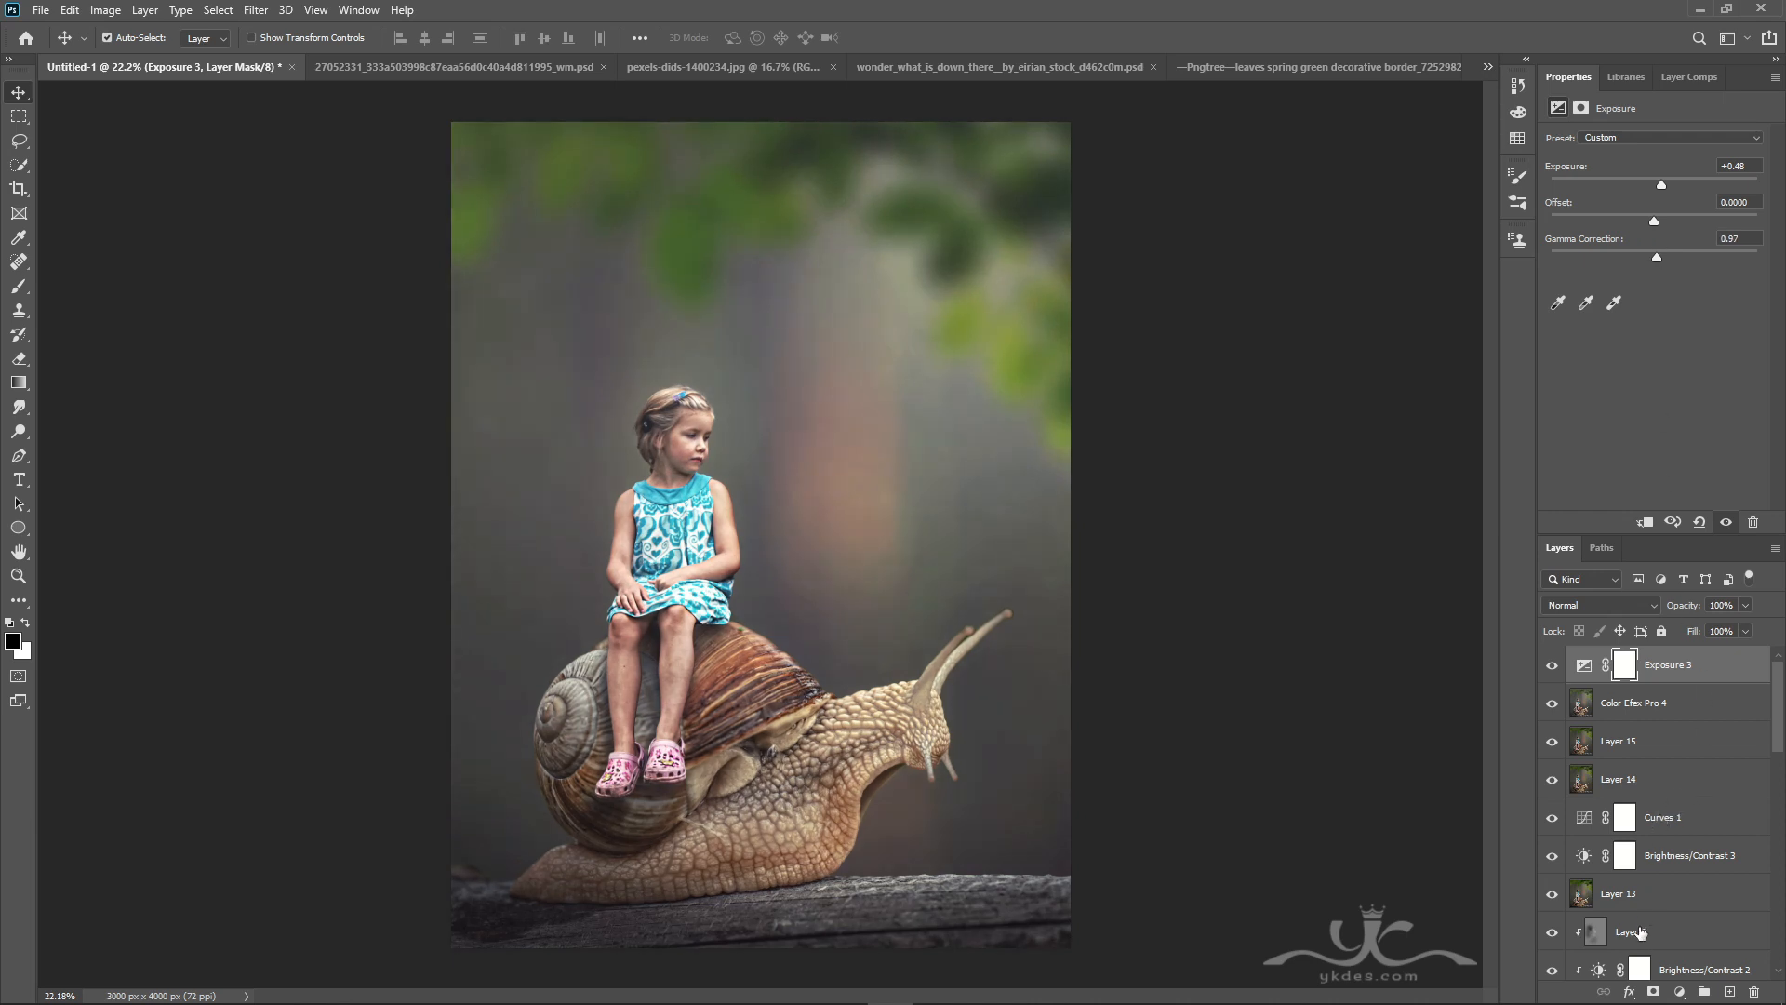
- Add a black-to-transparent Gradient Fill layer on top as a vignette, with radial style, reversed, and scale 253%
left_click(1679, 992)
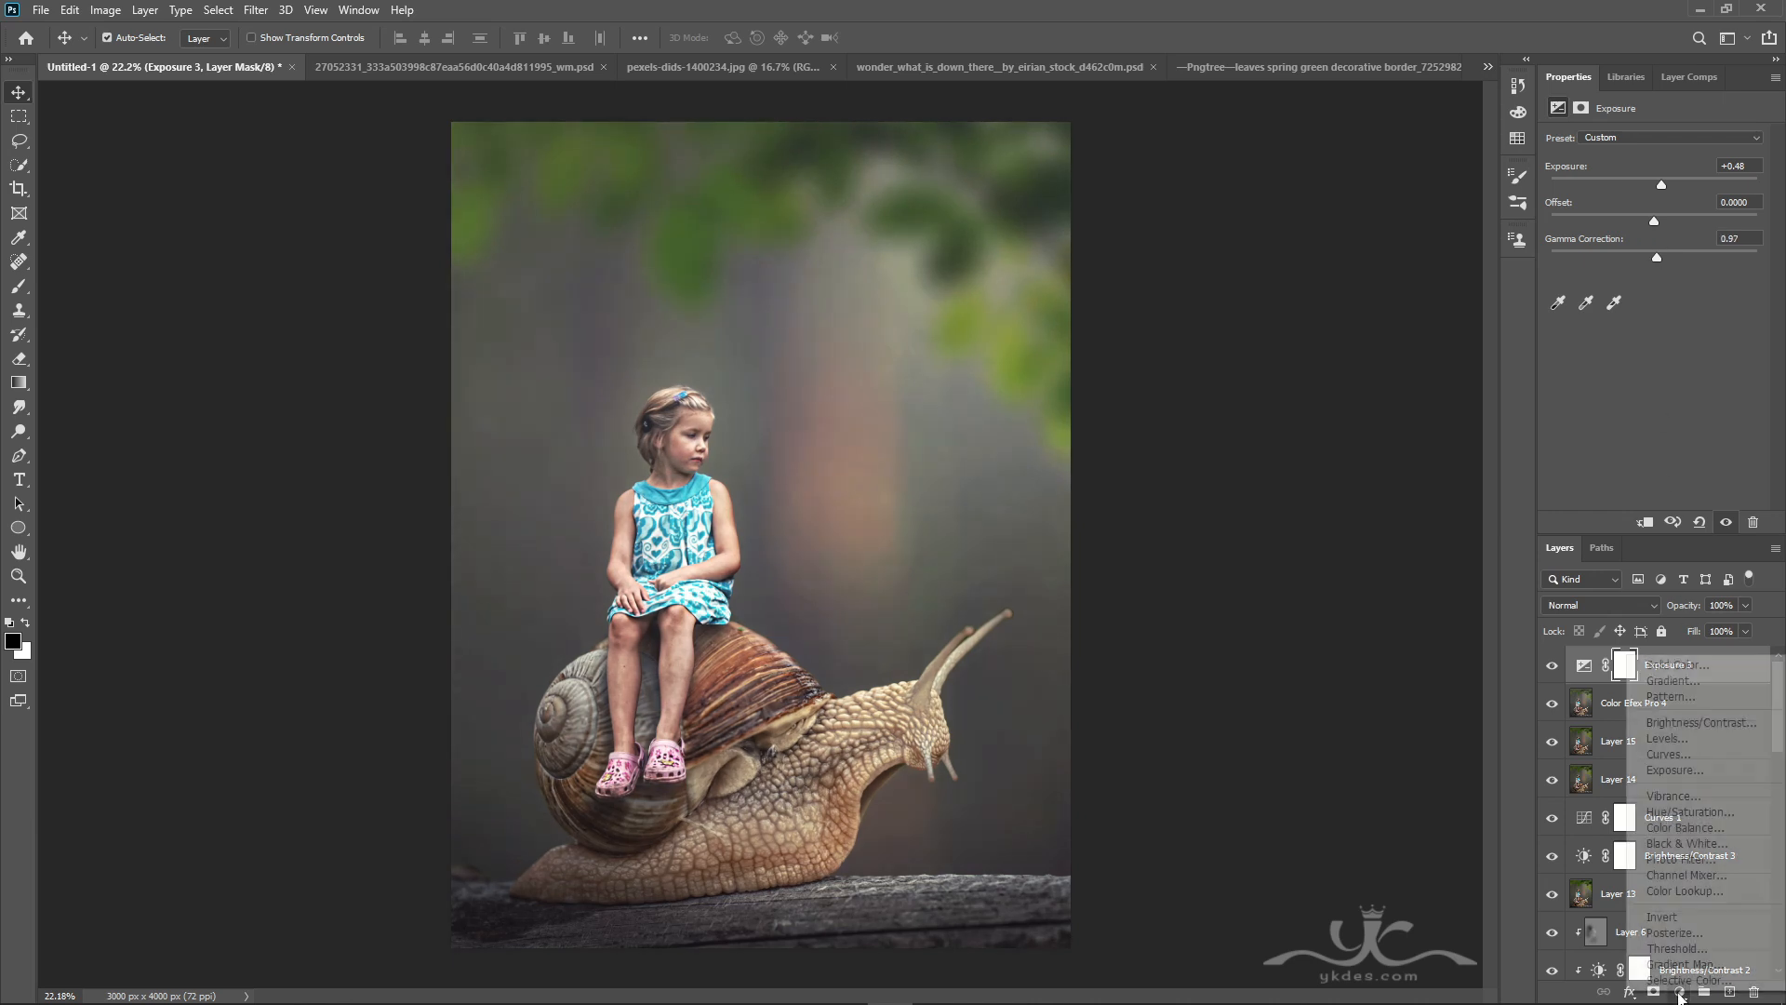
left_click(1670, 681)
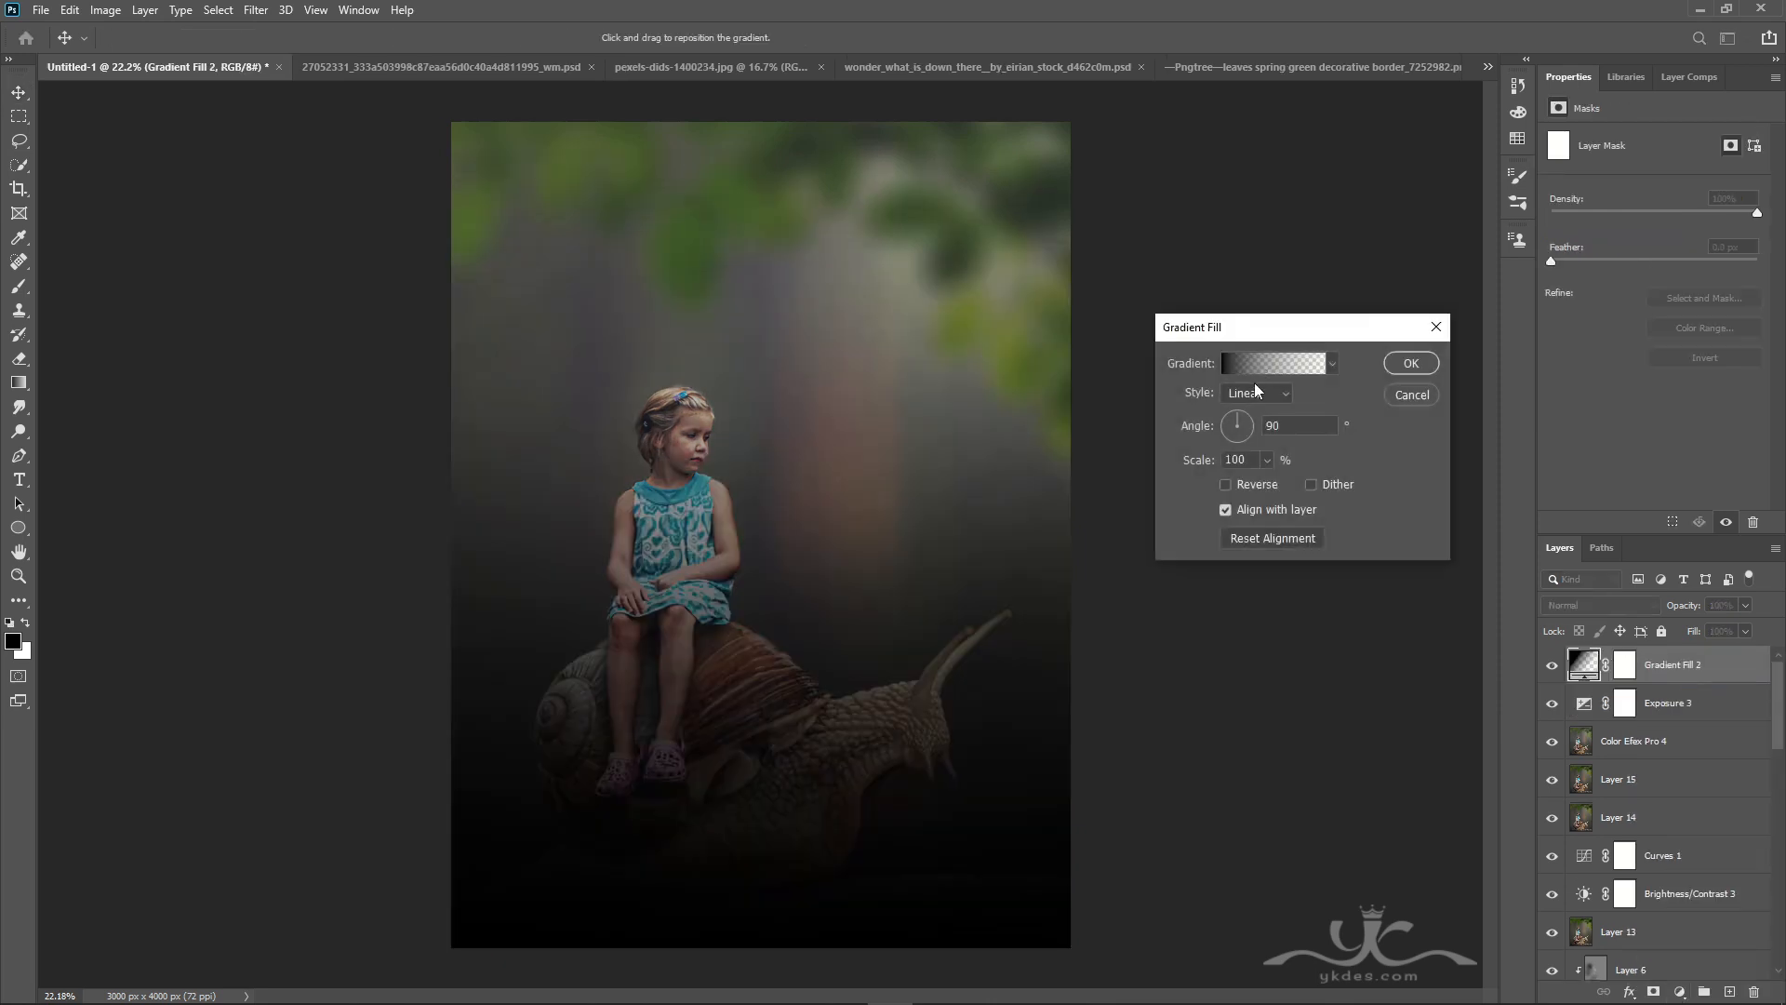
left_click(1256, 394)
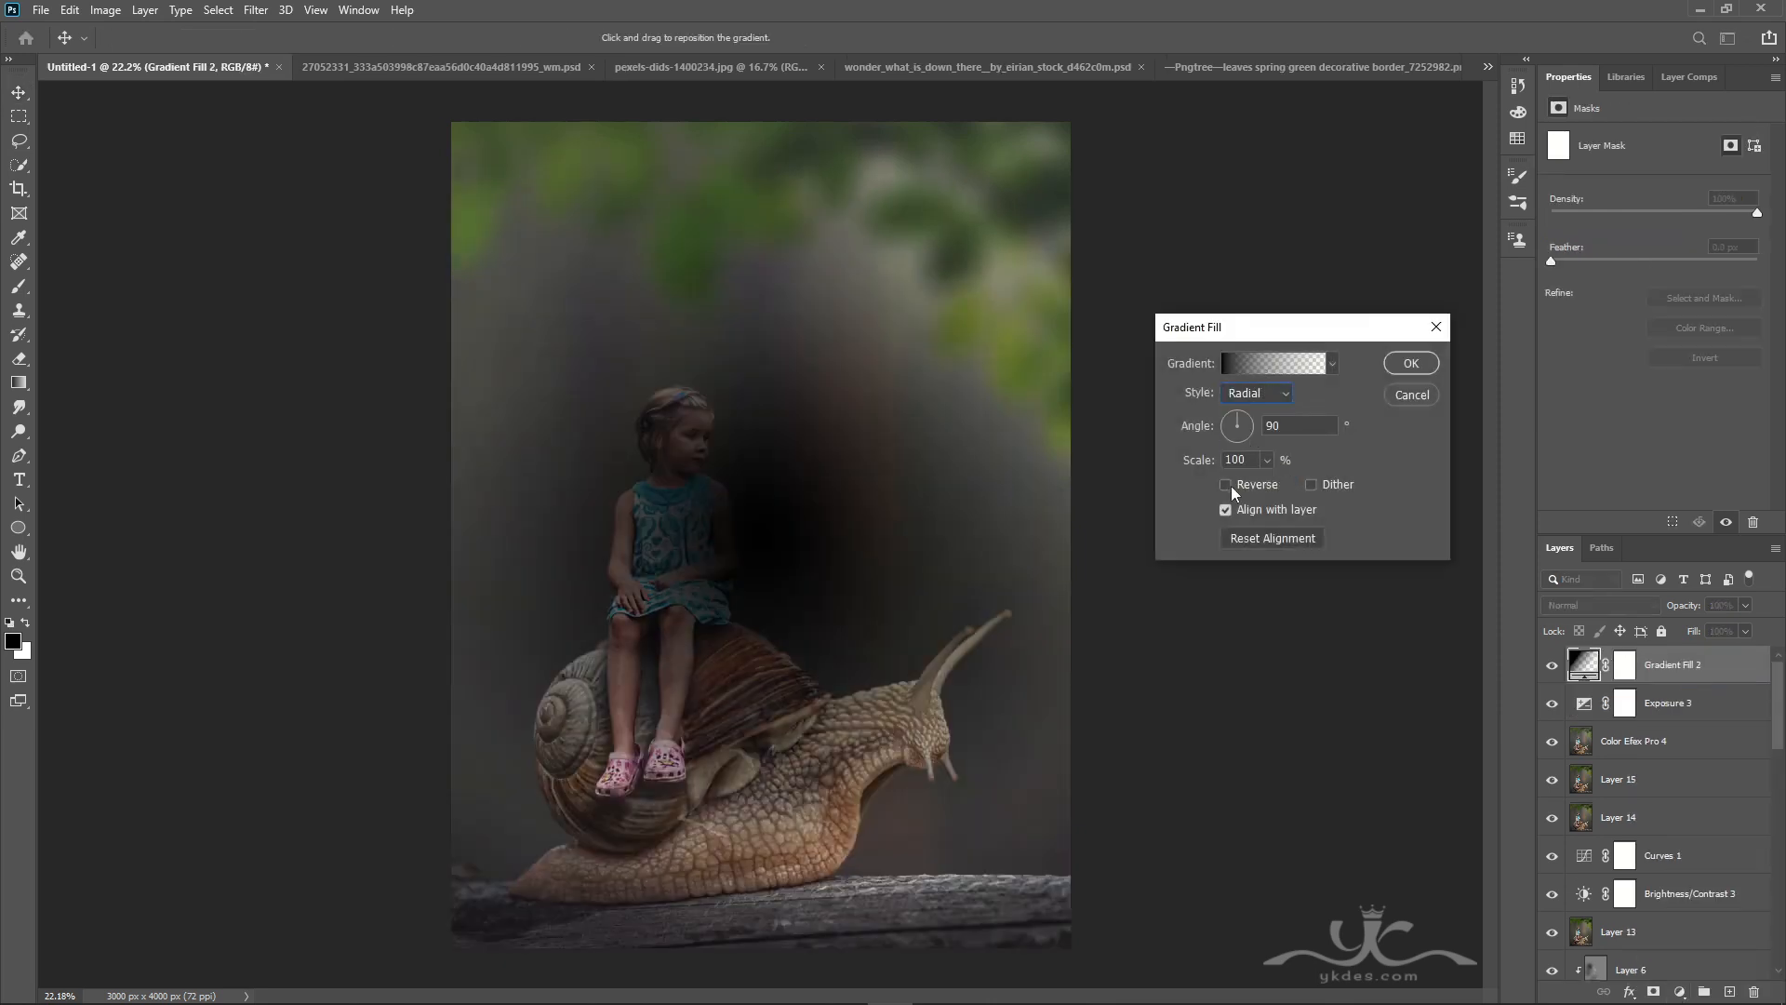
left_click(1226, 484)
left_click(1266, 459)
left_click_drag(1268, 481, 1282, 486)
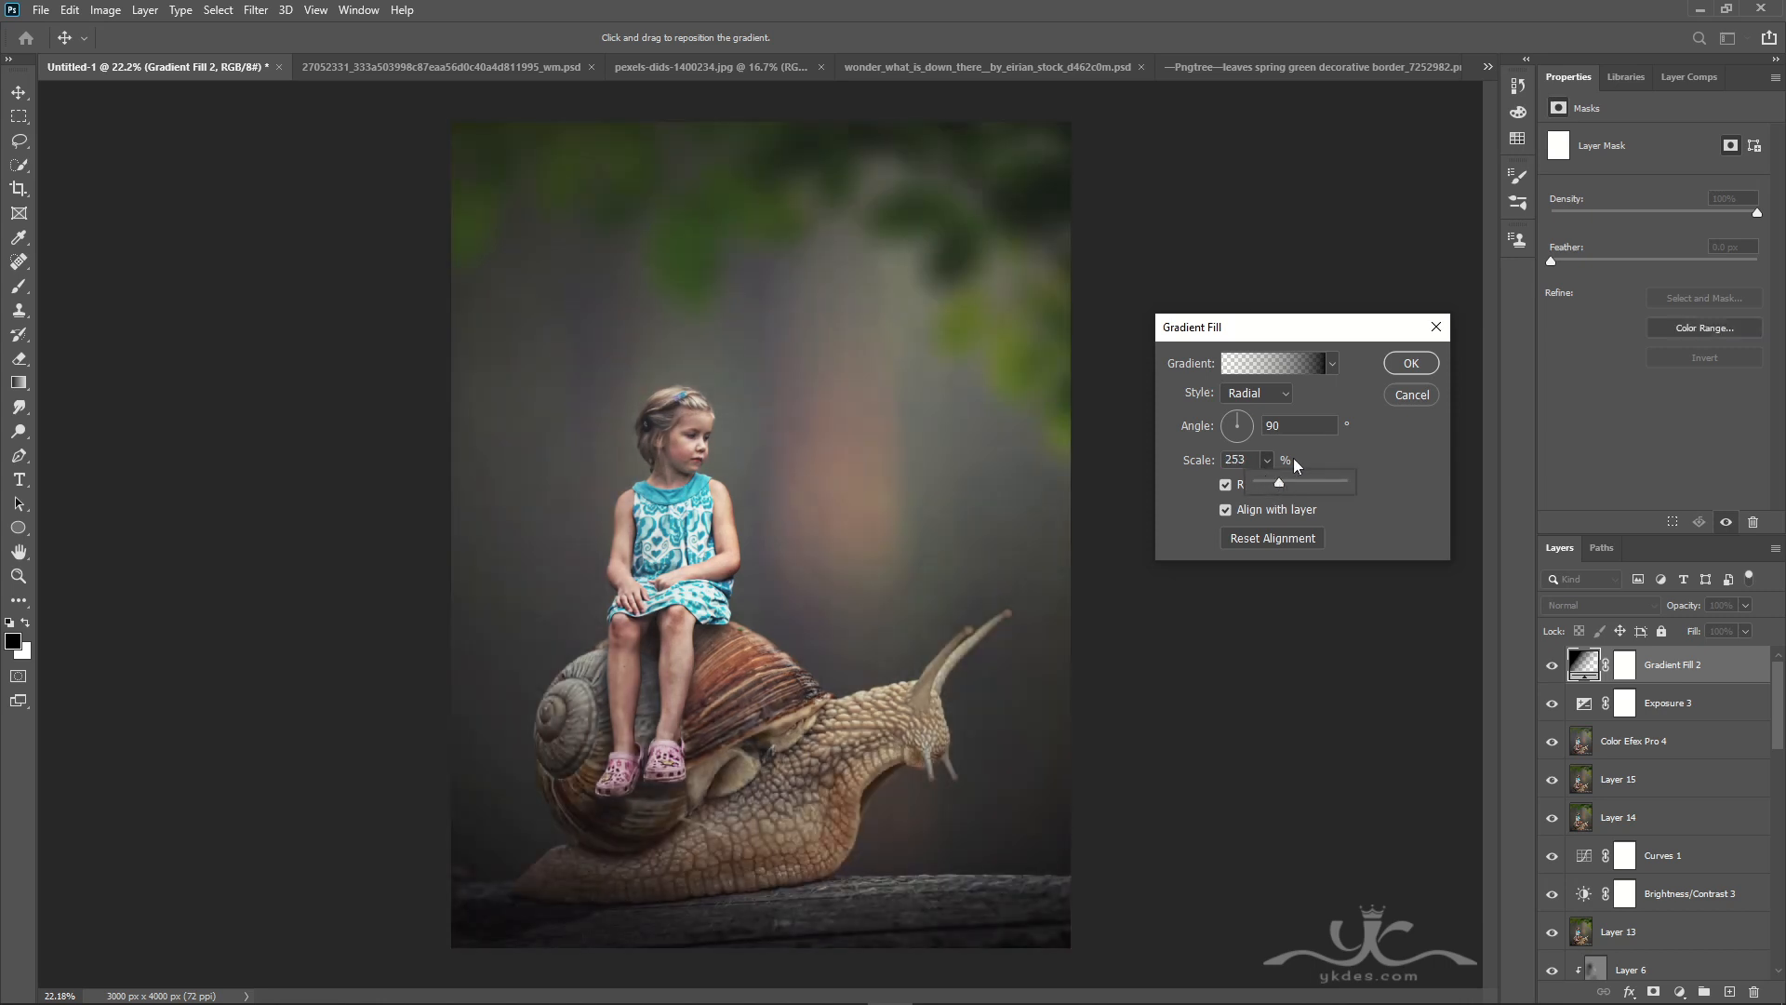
left_click(1411, 364)
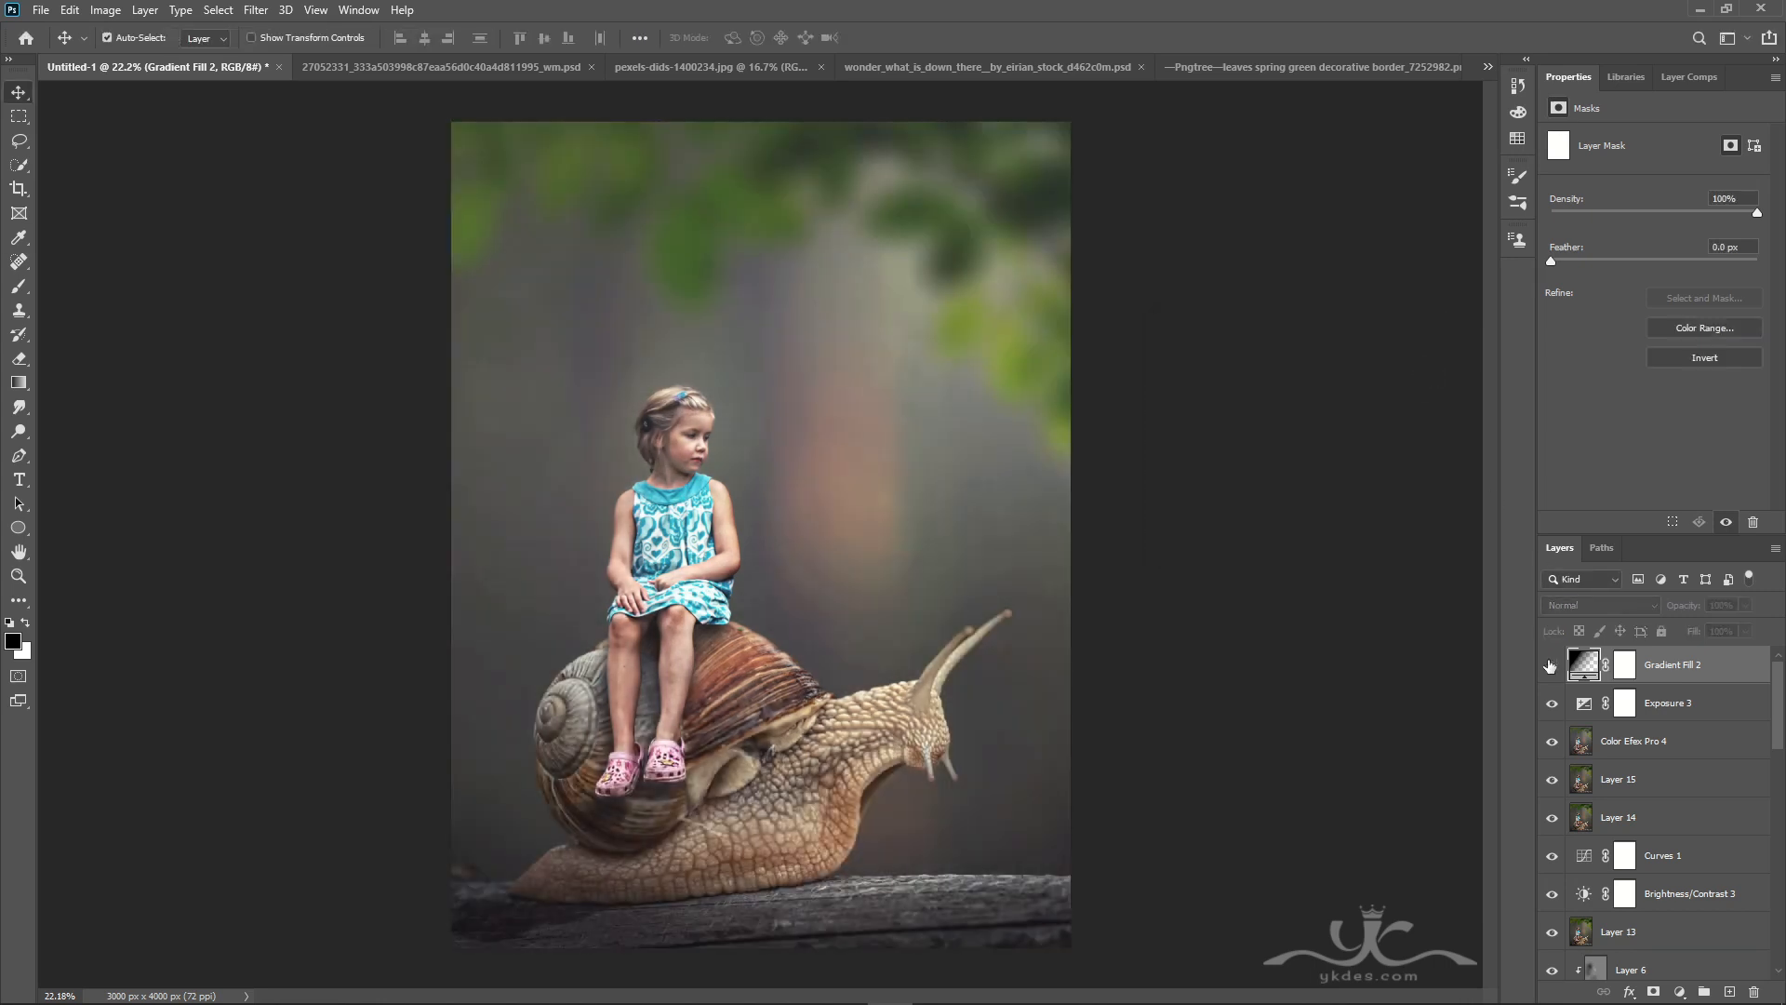